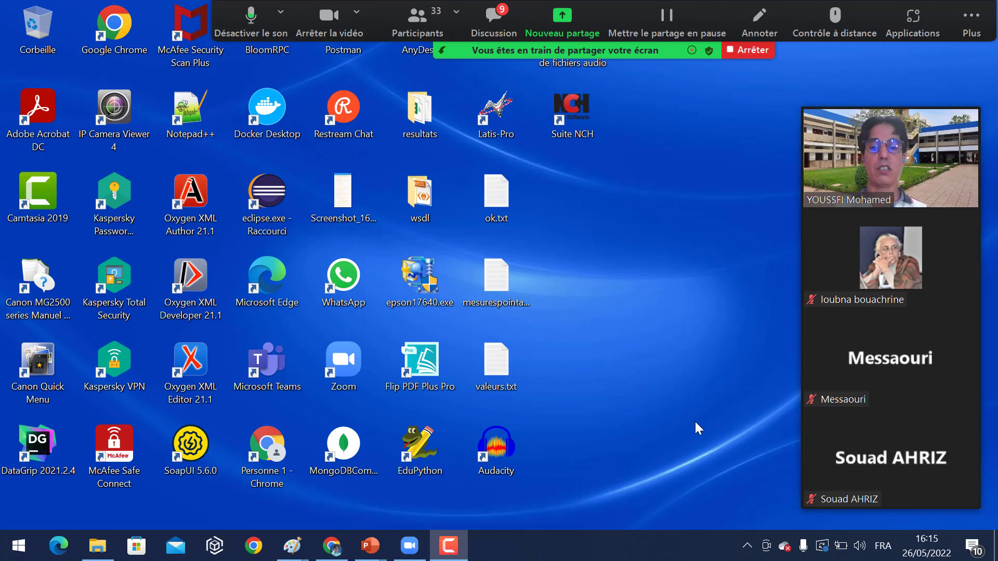
Bring the multimedia concepts deck forward and page through slides 17 to 19.
mouse_move(373, 546)
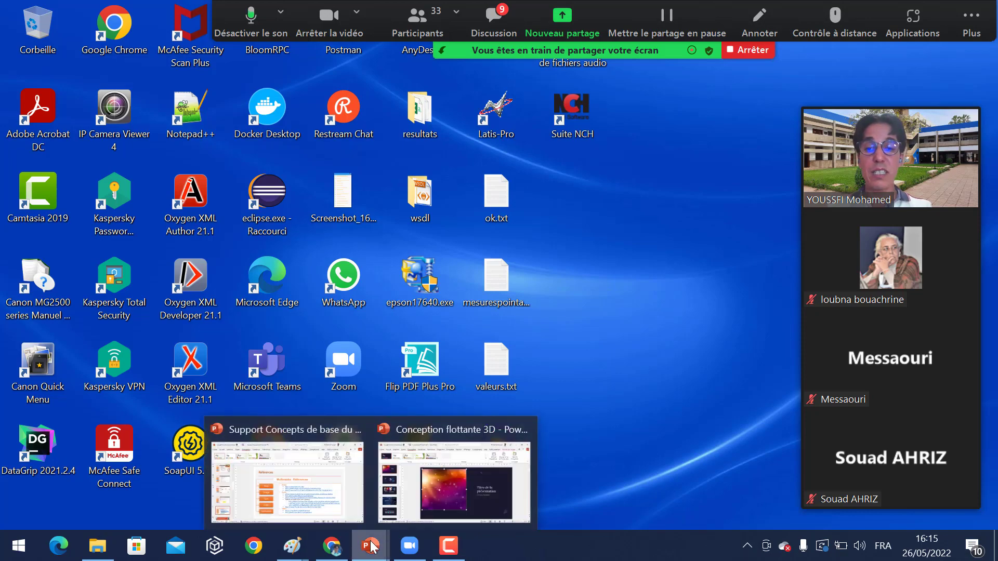
click(332, 491)
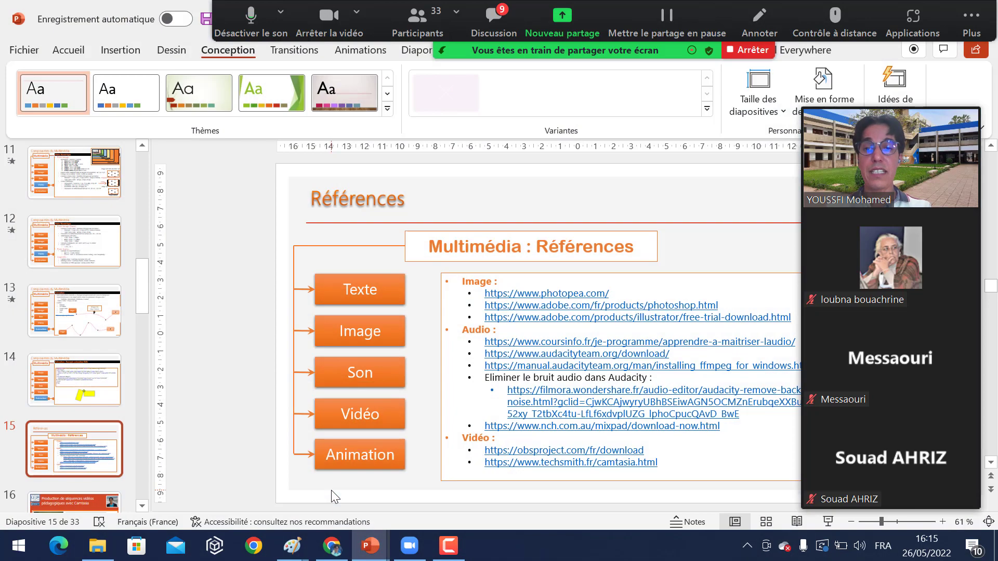
scroll(82, 404, down, 5)
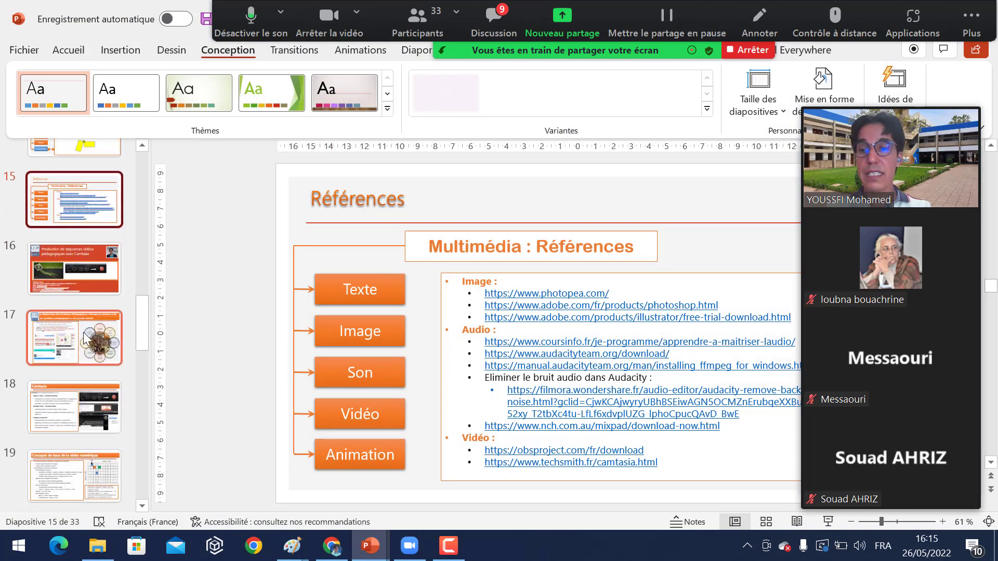
click(78, 338)
click(67, 398)
click(63, 494)
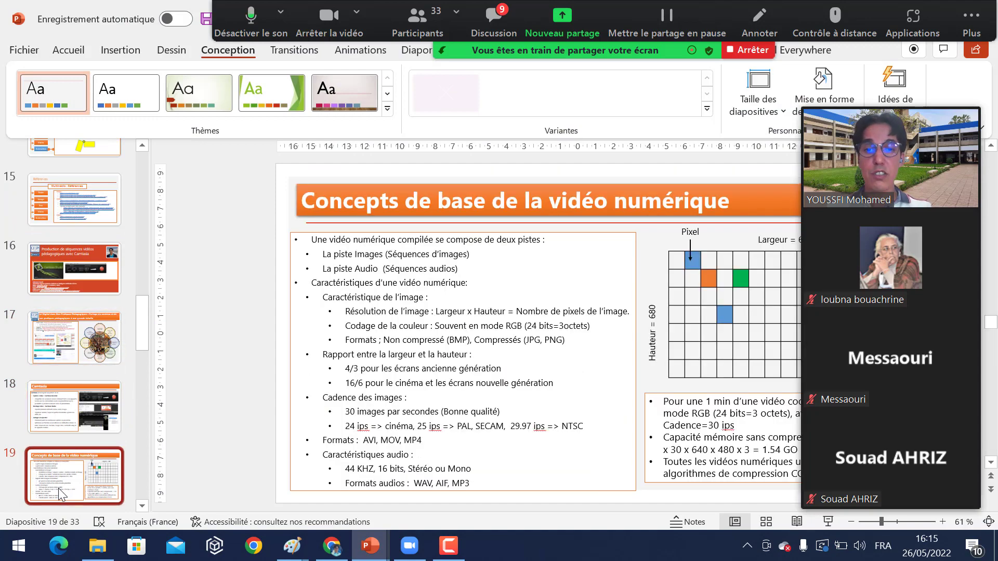
Settle on slide 21 about recording sound in Camtasia Recorder, then open Zoom's More options menu.
key(Down)
key(Down)
key(Up)
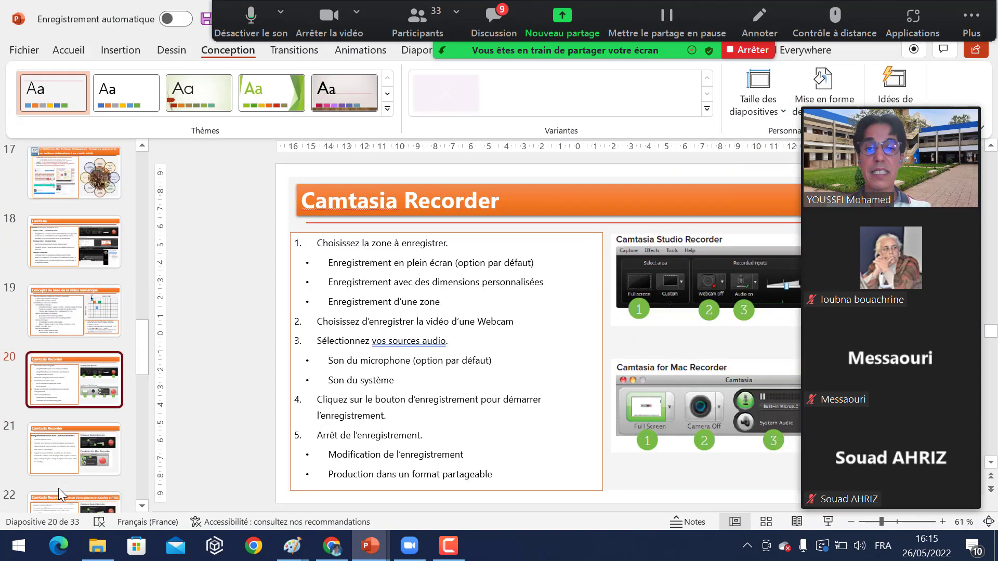
key(Down)
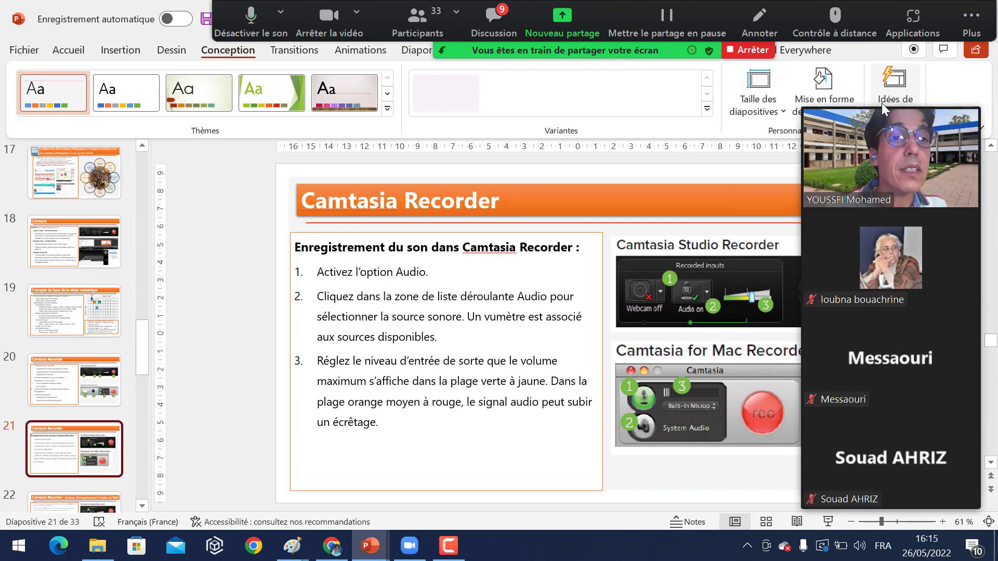
click(969, 15)
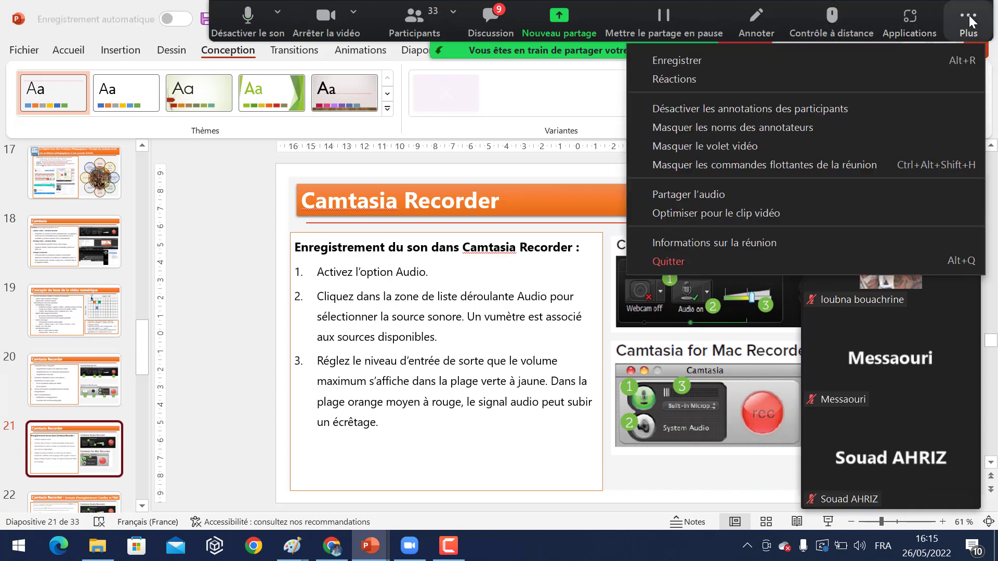
Hide Zoom's floating meeting controls and collapse participant videos into a speaker bar at the top.
click(735, 165)
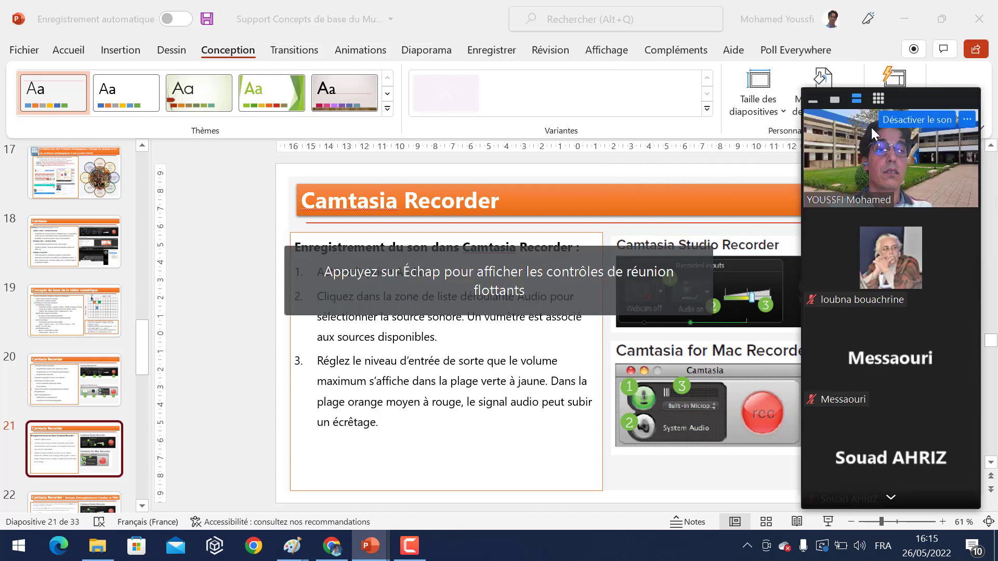
mouse_move(943, 126)
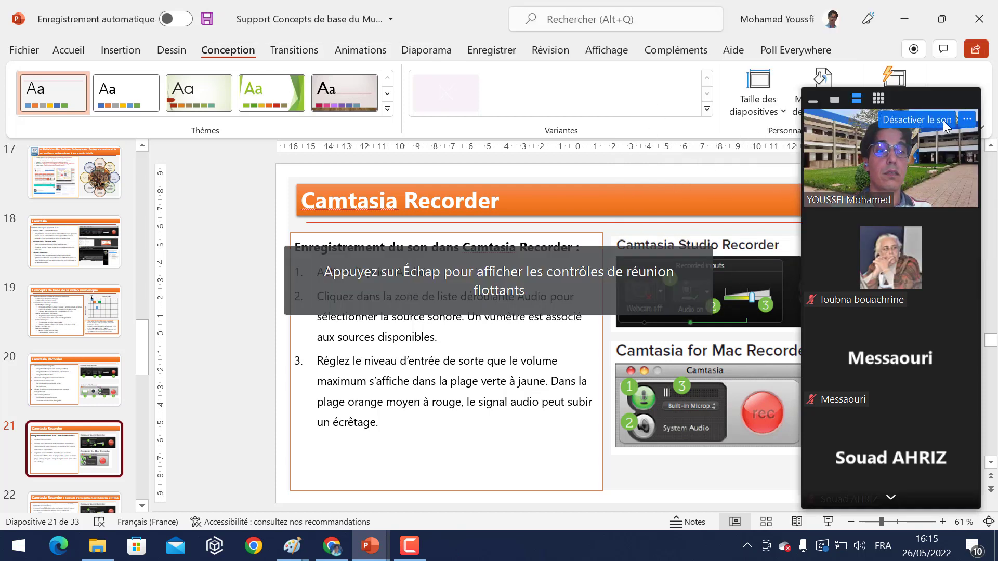
click(813, 100)
drag(898, 99, 857, 14)
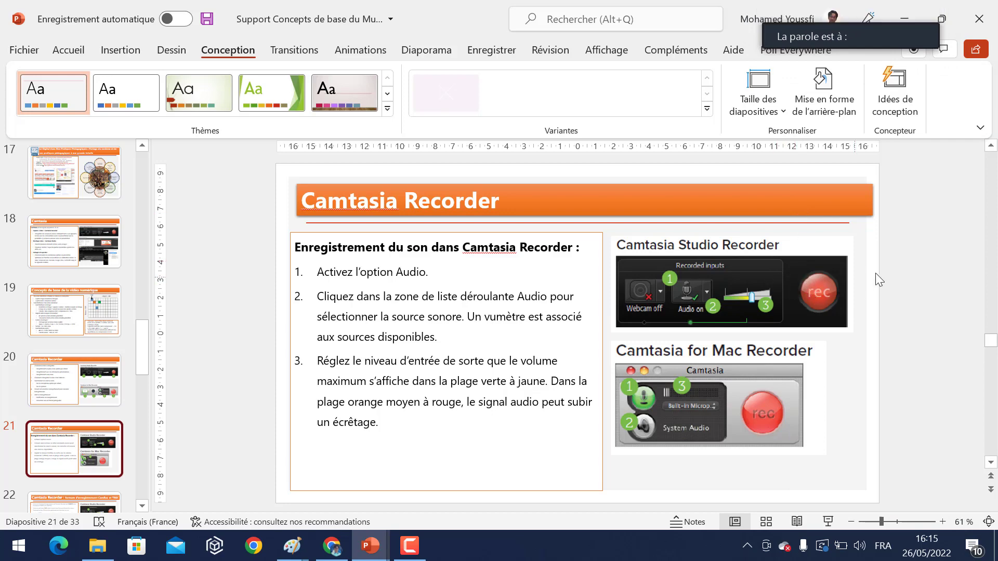
Page from slide 19 ahead to slide 30, then minimise PowerPoint.
click(74, 317)
key(Down)
key(Down)
key(Down)
key(Down)
key(Down)
key(Down)
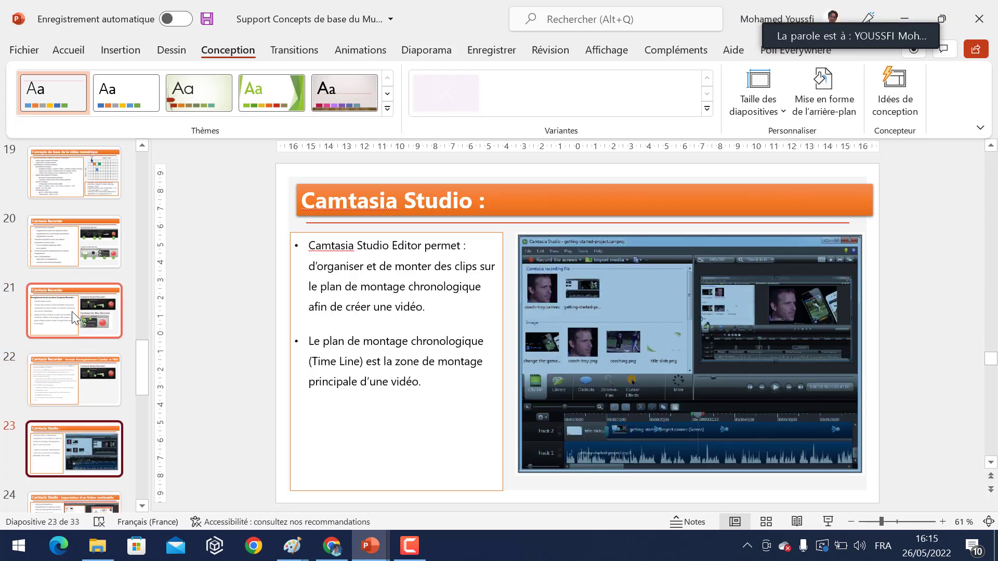
key(Down)
key(Down)
key(Down)
key(Down)
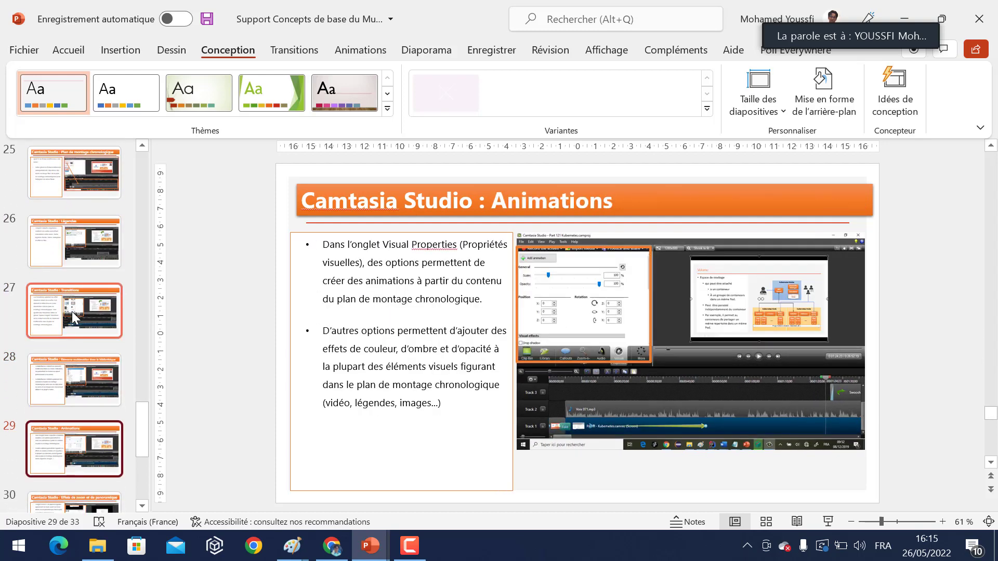
key(Down)
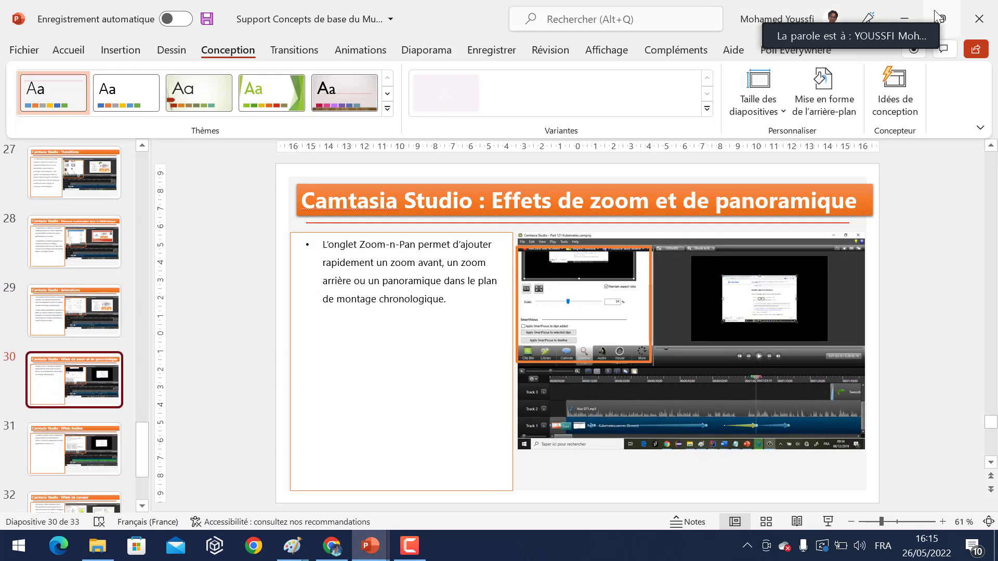
click(906, 15)
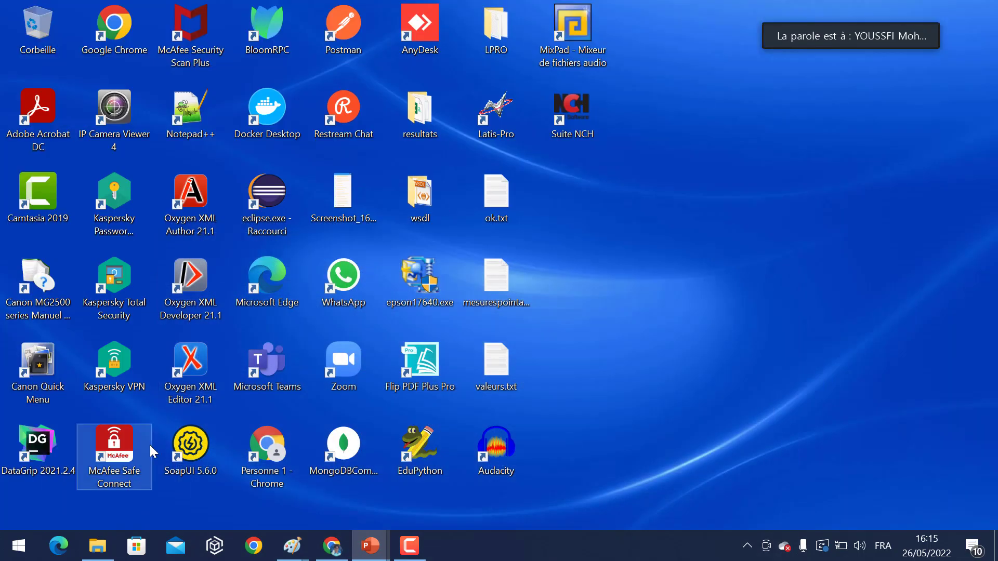
Search the Start menu for 'cam' and launch Camtasia 2019.
click(19, 546)
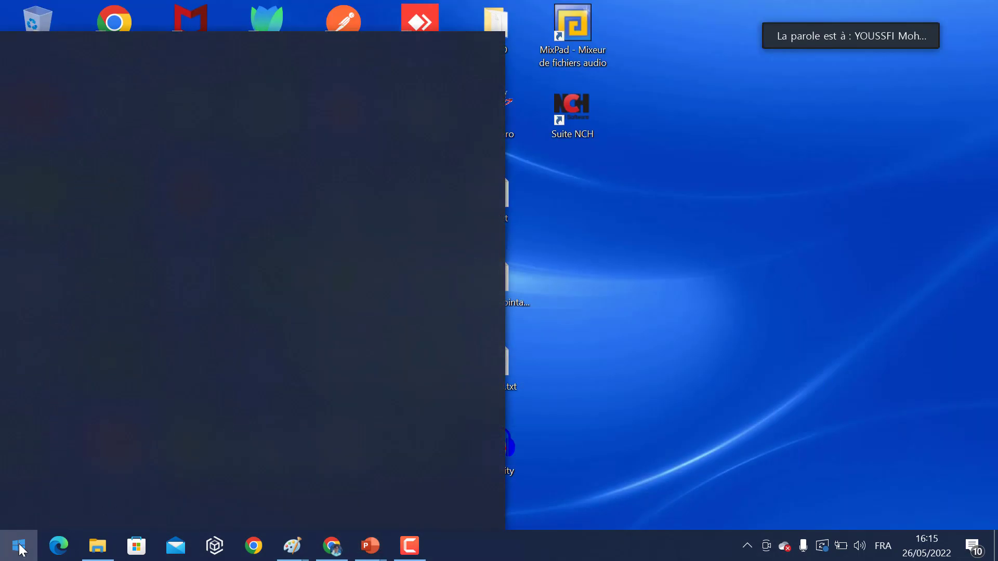
text(camp)
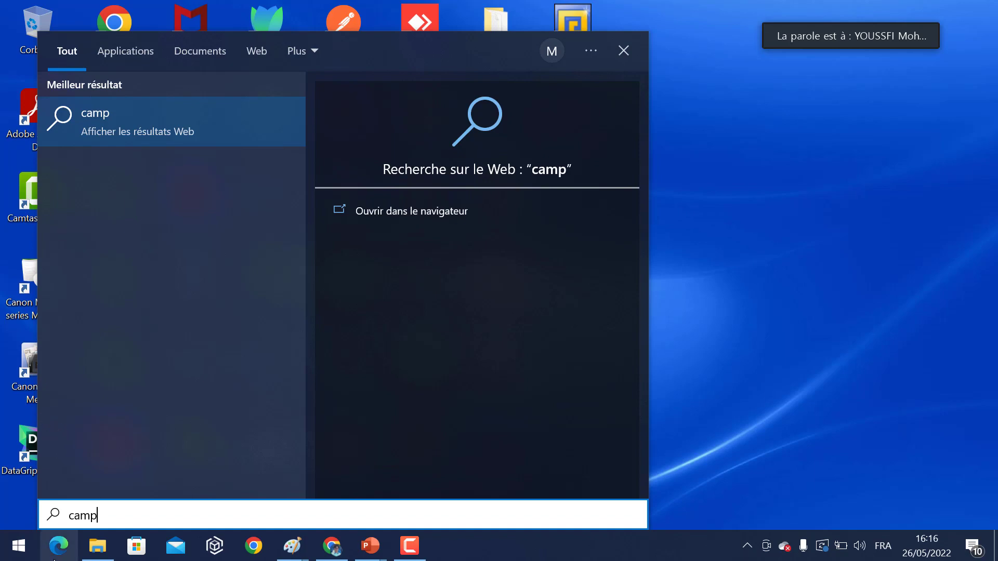
key(BackSpace)
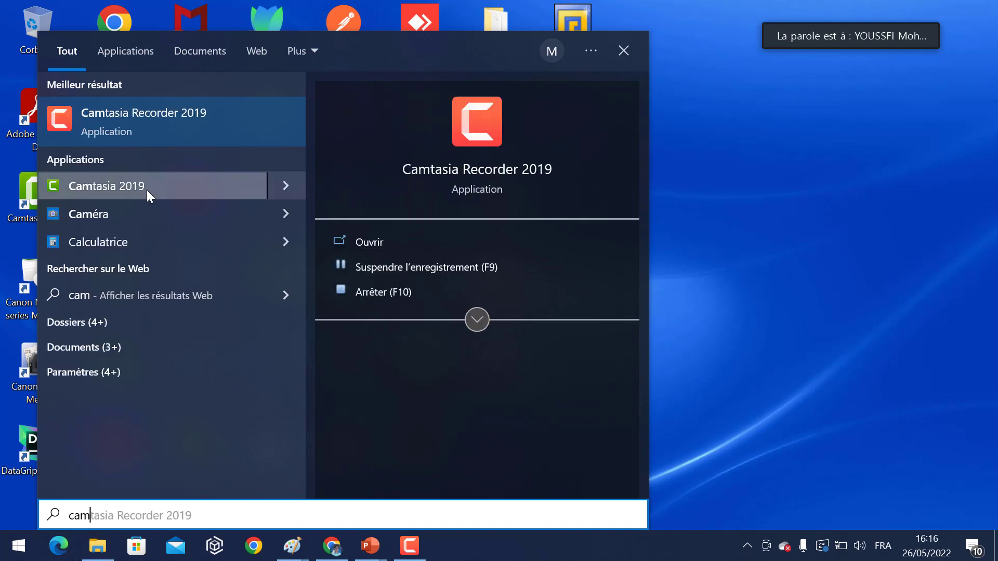
click(143, 189)
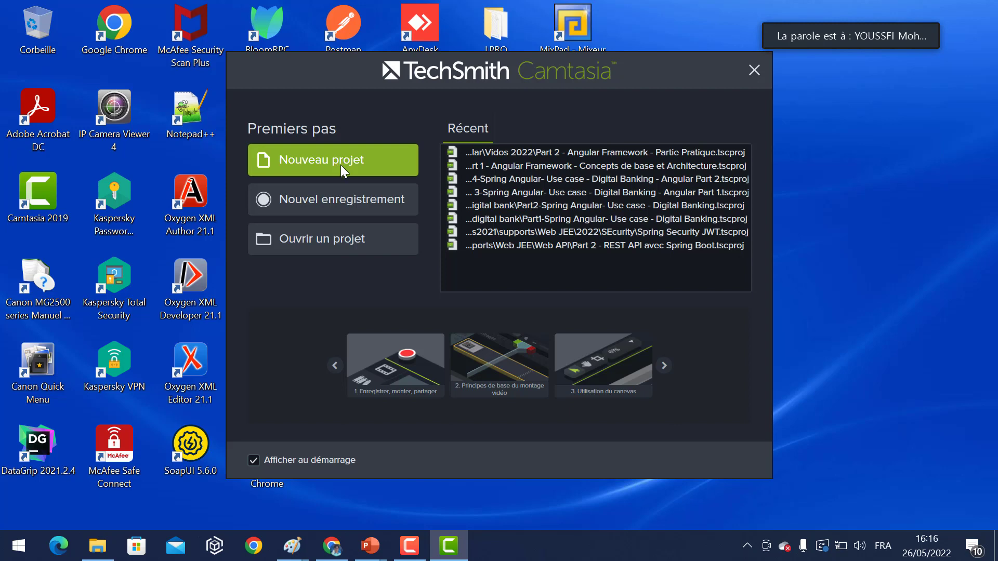
Create a blank untitled project, toggle the Properties panel off and on, then minimise Camtasia.
click(341, 164)
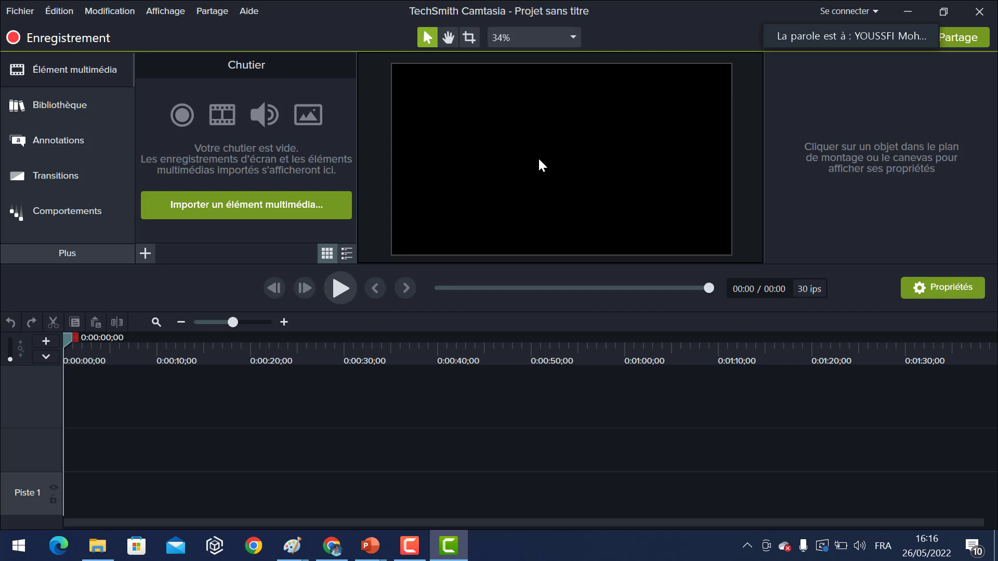
click(953, 291)
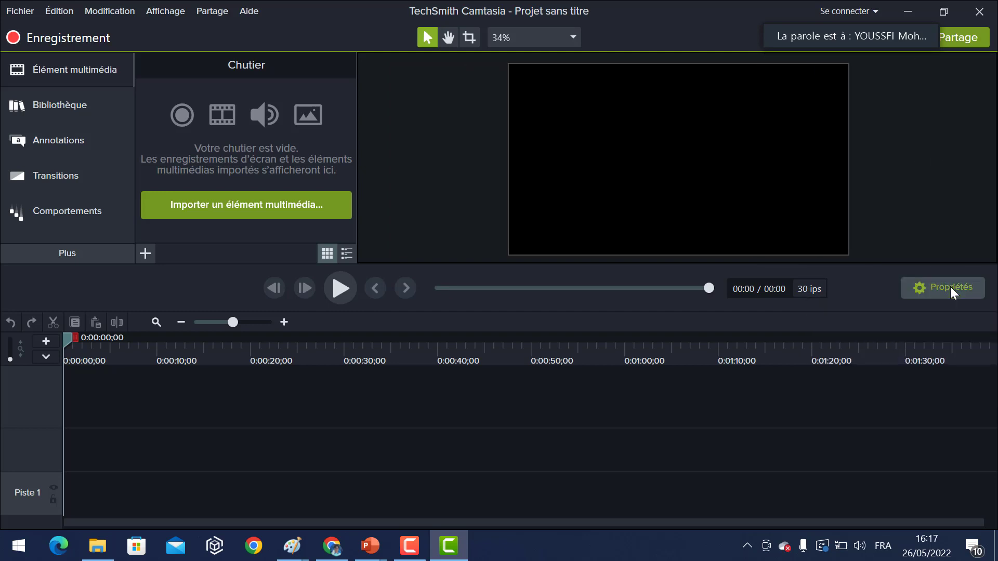
click(953, 291)
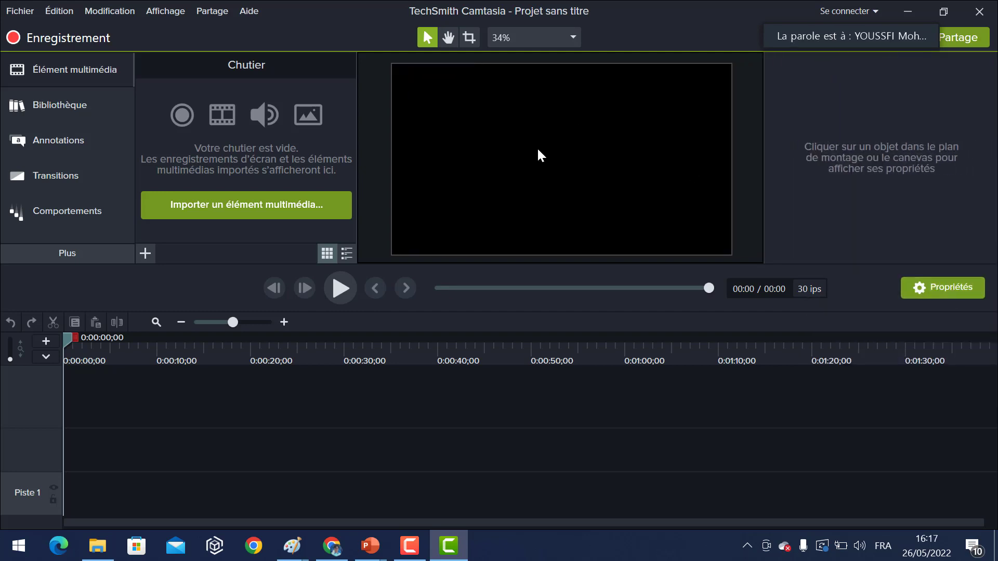
click(907, 12)
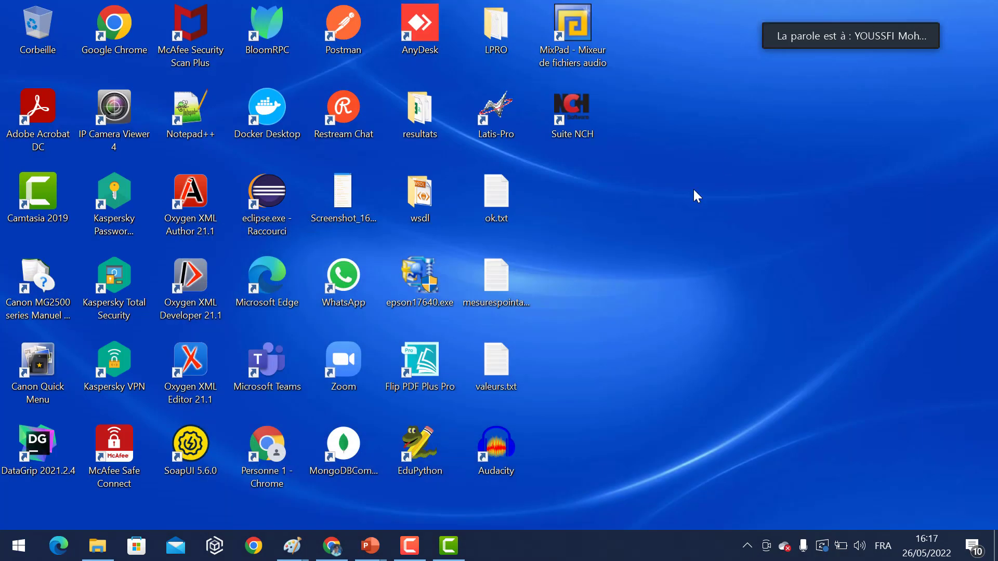
Open Display settings from the desktop context menu to check the 1920 × 1080 resolution.
right_click(696, 193)
click(754, 387)
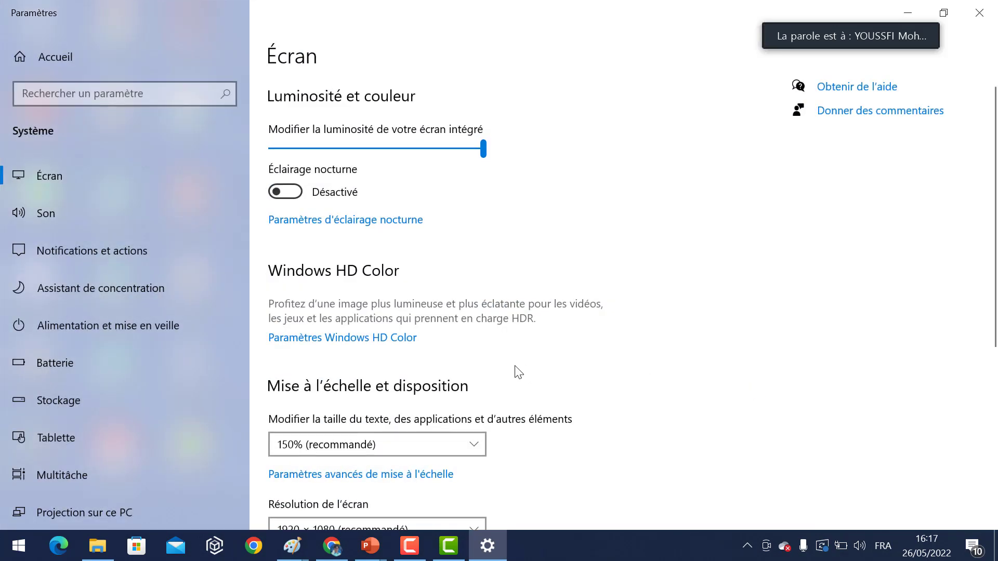
scroll(517, 373, down, 5)
scroll(517, 372, up, 1)
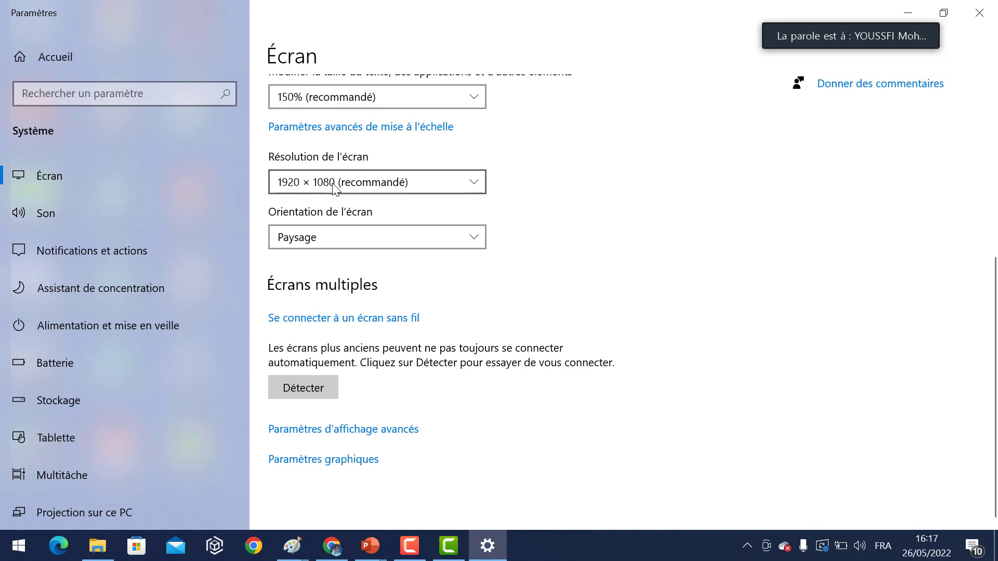
mouse_move(838, 35)
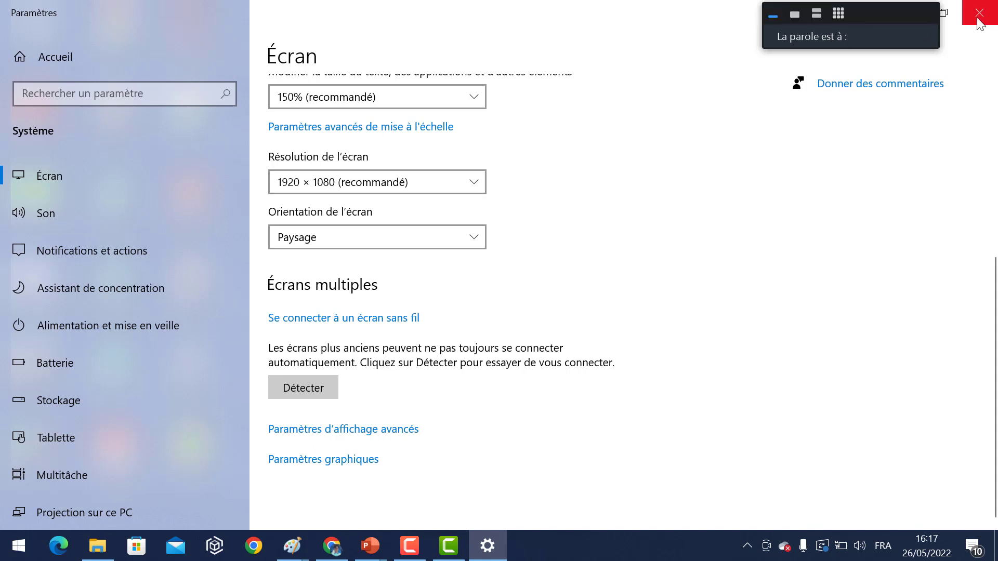
Minimise Settings and restore the untitled Camtasia project from the taskbar.
click(912, 12)
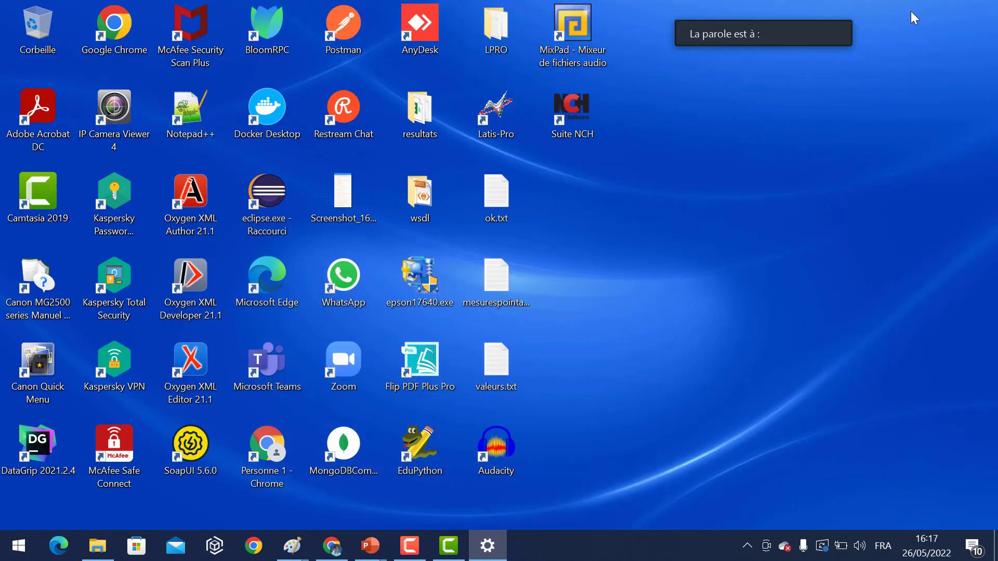
click(448, 546)
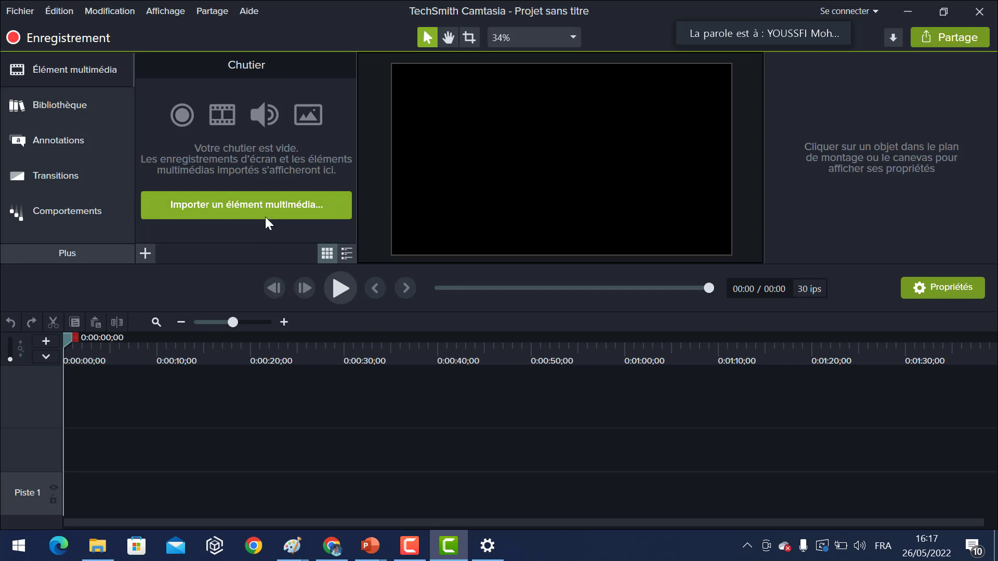
Bring the multimedia concepts deck forward and select slide 1 in the thumbnails.
mouse_move(382, 545)
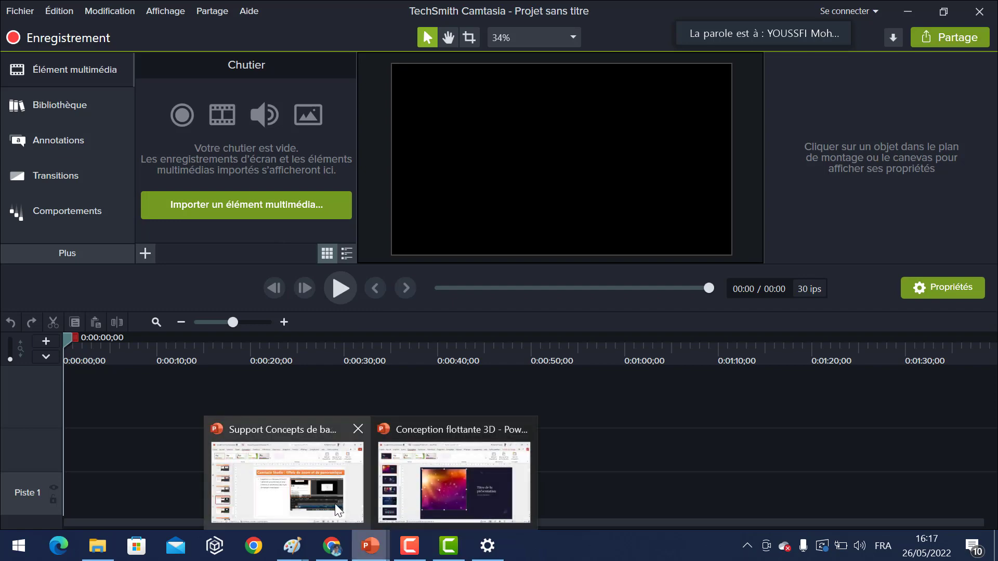
click(282, 491)
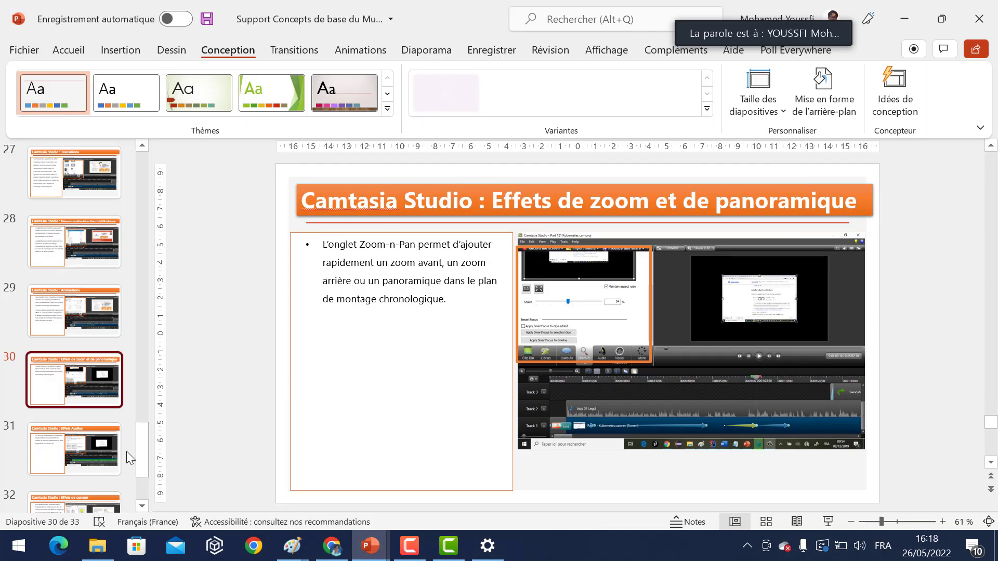
drag(145, 454, 146, 152)
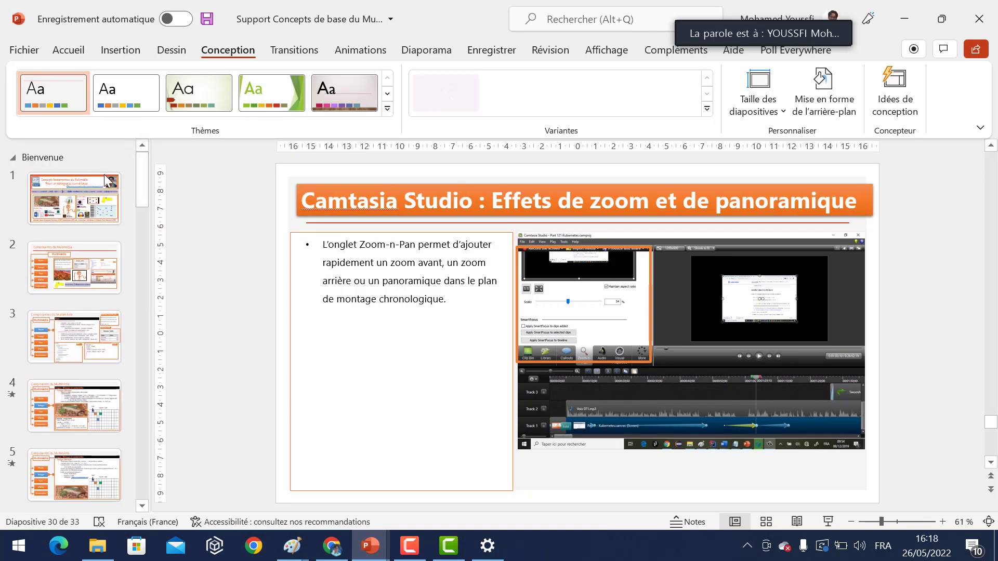
click(76, 199)
Move the Zoom speaker banner aside and start the slideshow from slide 1.
mouse_move(797, 35)
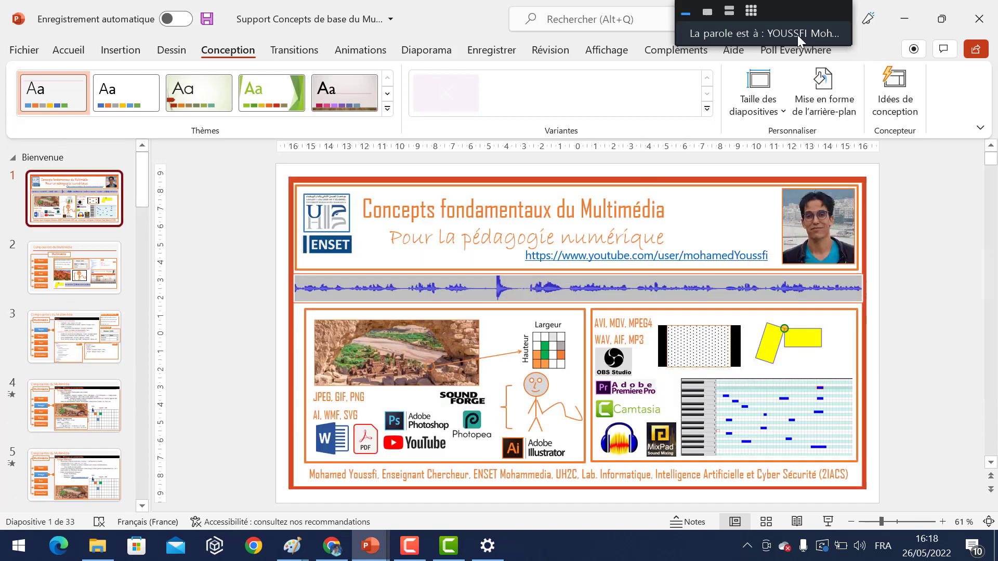
drag(781, 8, 923, 6)
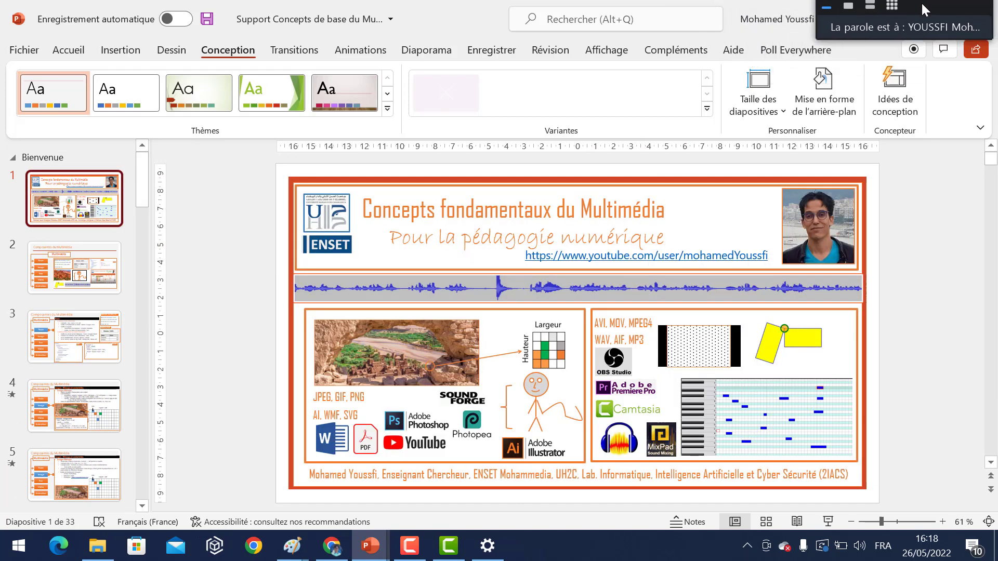
click(829, 522)
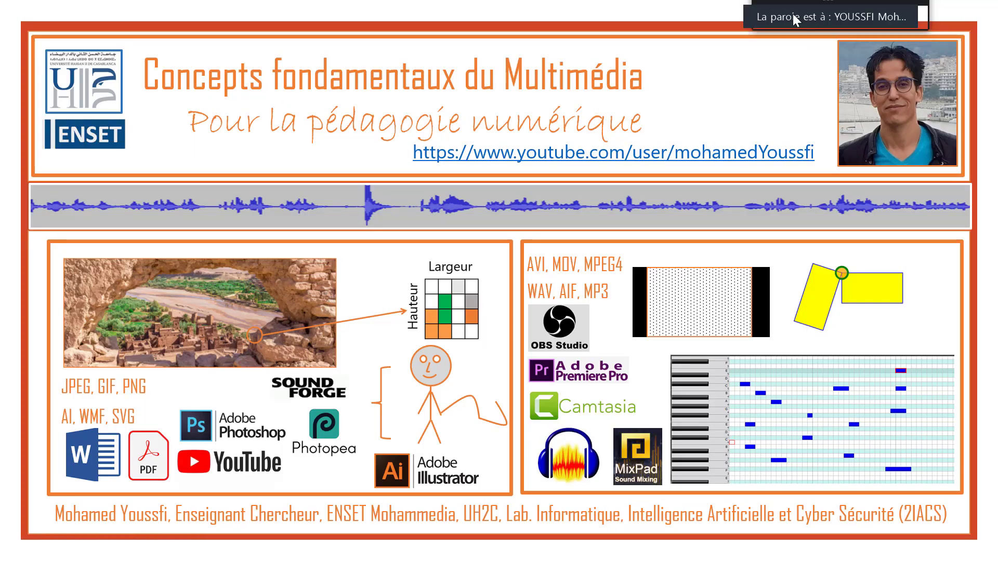
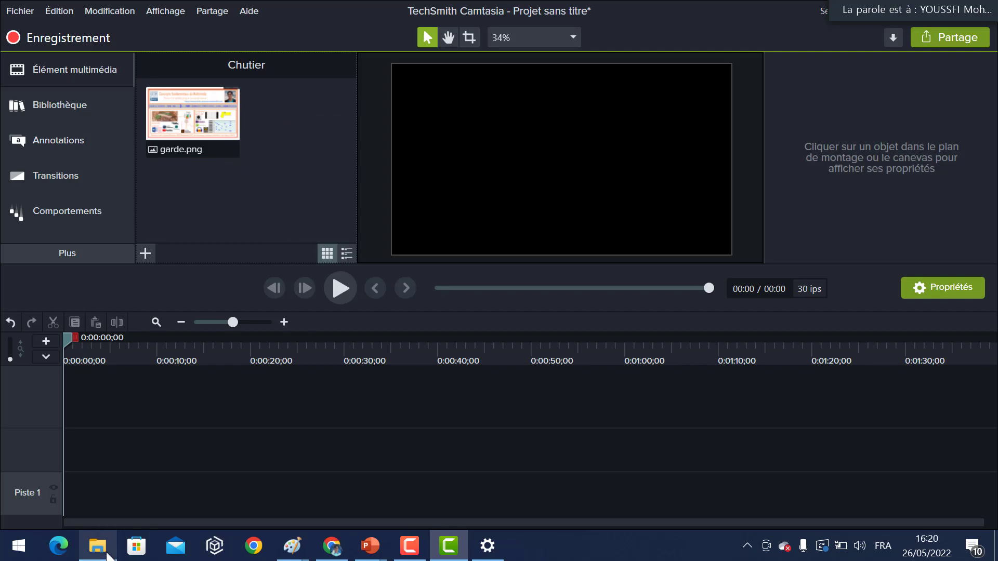
In File Explorer, open Documents > Camtasia and select Enreg. 26-05-22.trec.
click(97, 546)
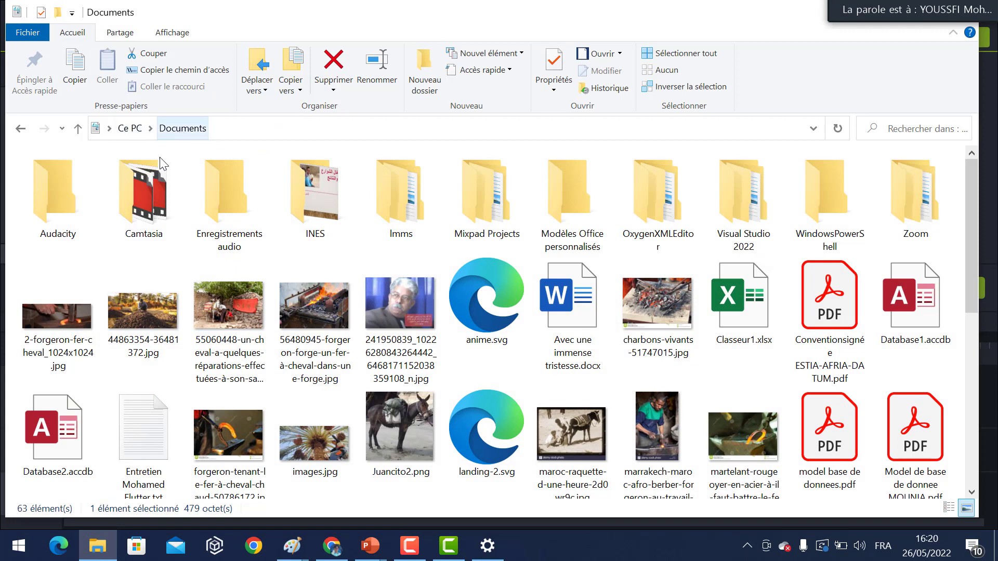
double_click(149, 186)
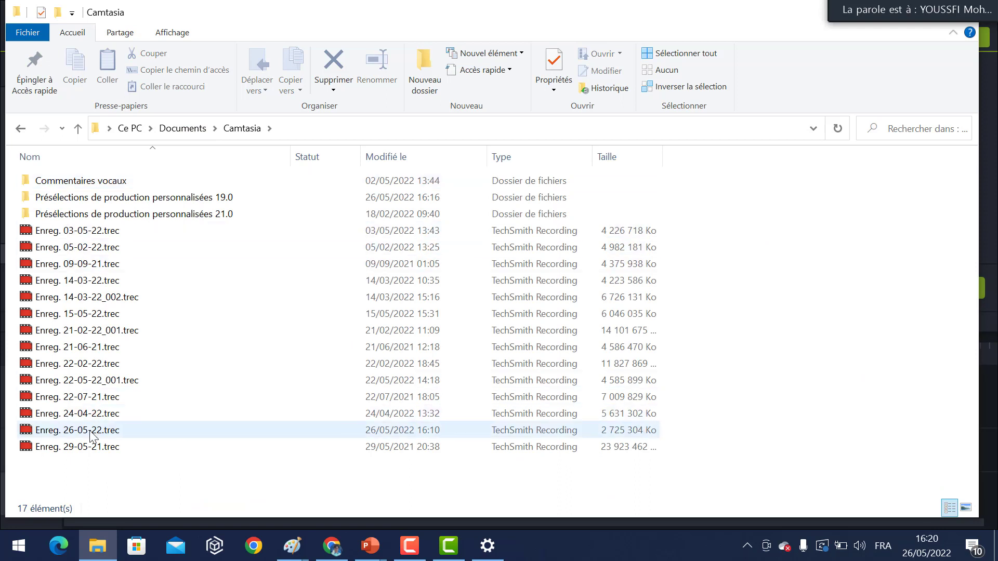
mouse_move(90, 432)
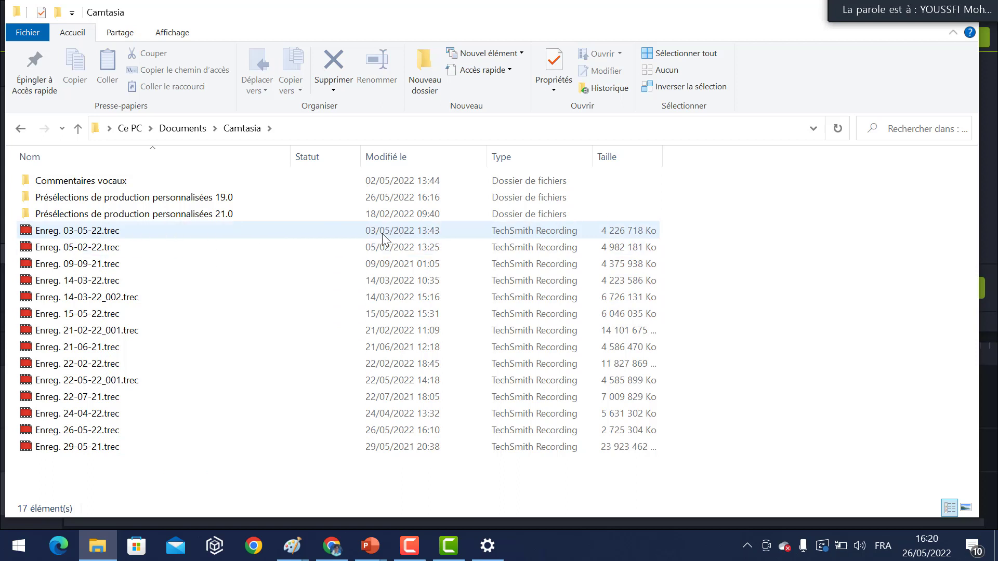
mouse_move(79, 233)
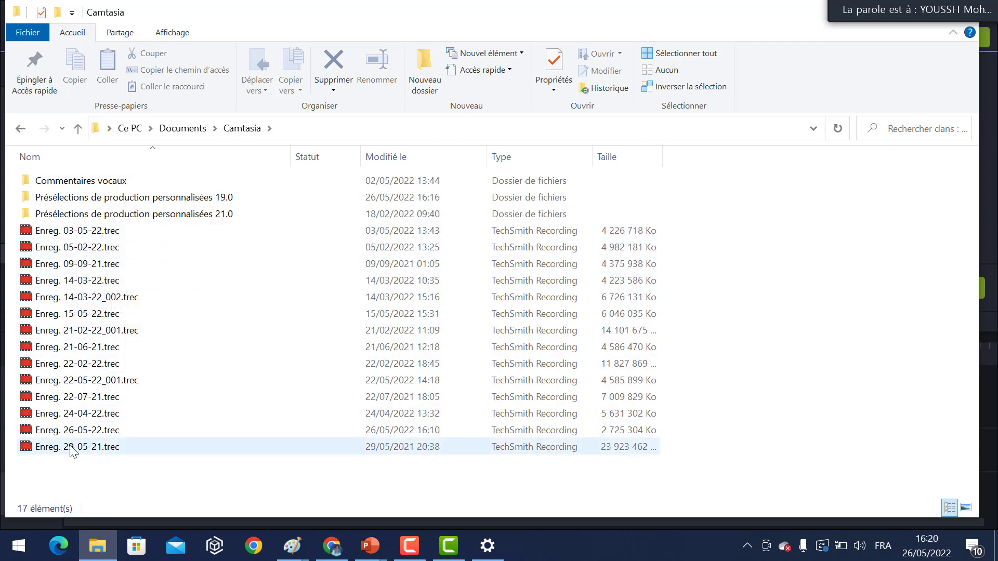
click(81, 434)
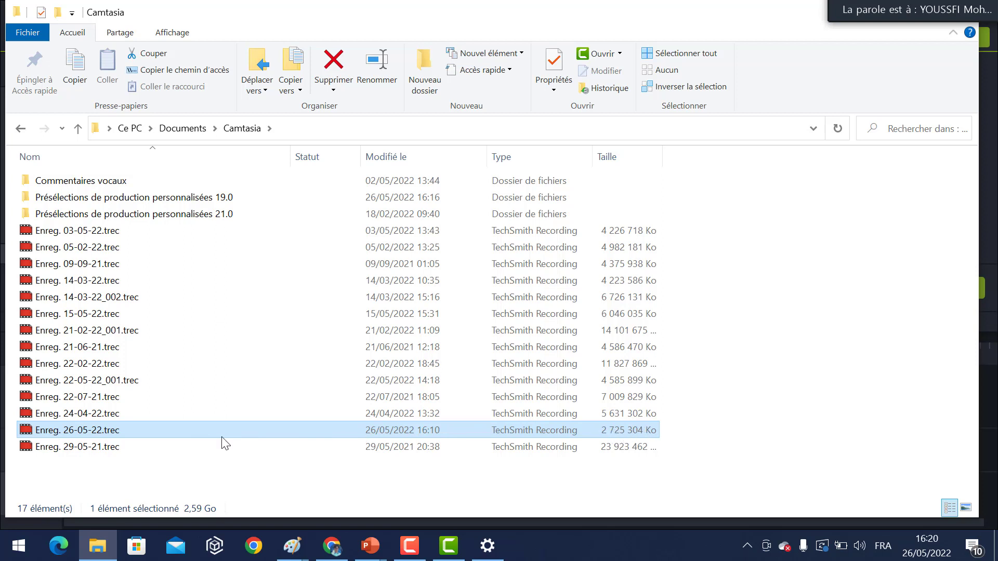
mouse_move(123, 429)
Reveal the Camtasia folder's full path, then move File Explorer aside and minimise it.
click(324, 129)
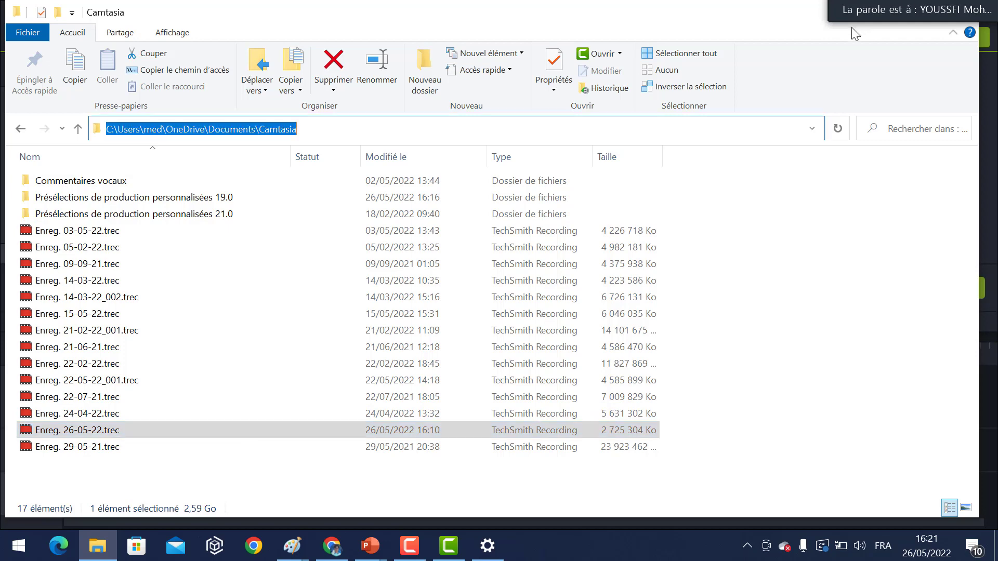
drag(786, 9, 748, 104)
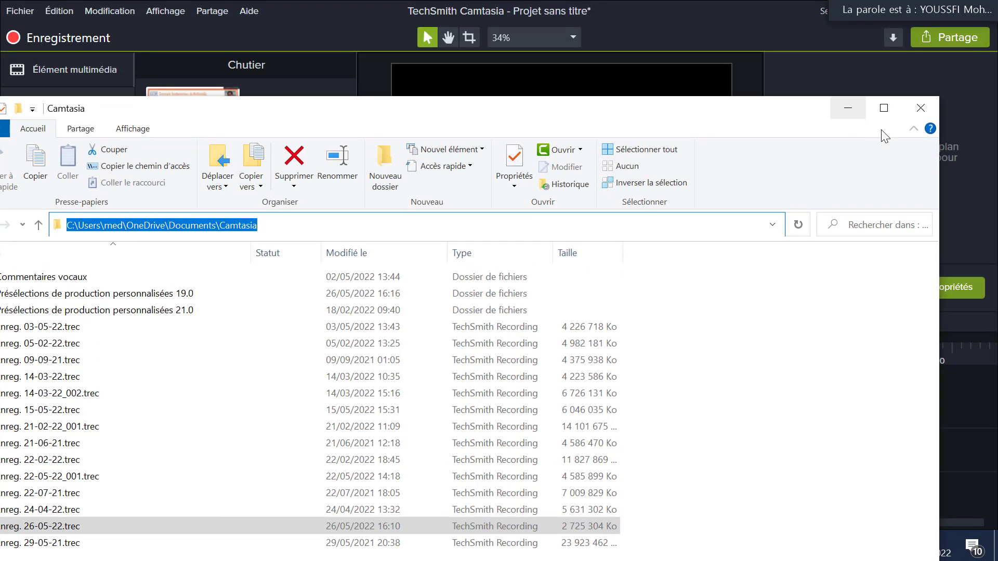
click(847, 107)
Import Enreg. 26-05-22.trec from Documents > Camtasia into the media bin.
right_click(288, 199)
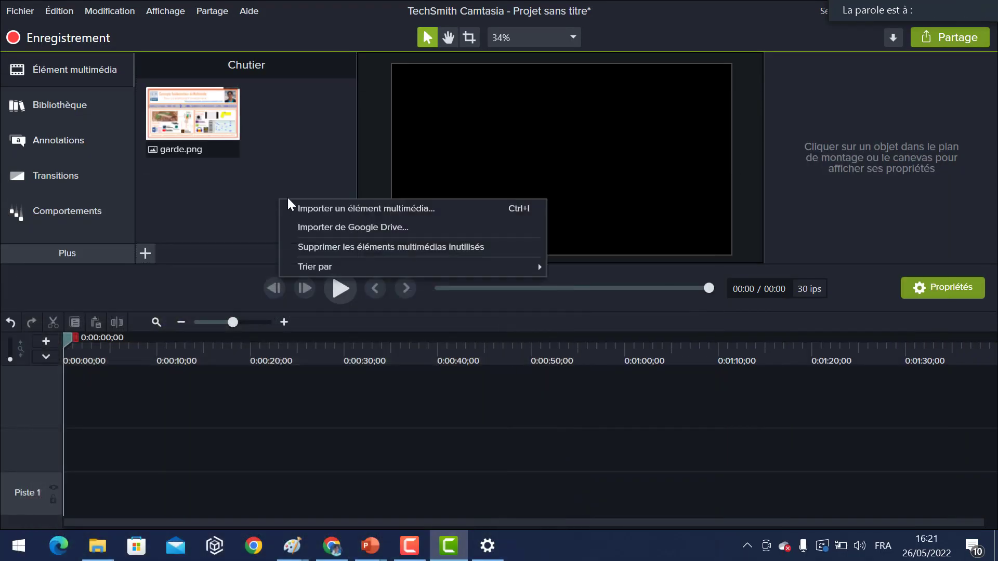
click(332, 208)
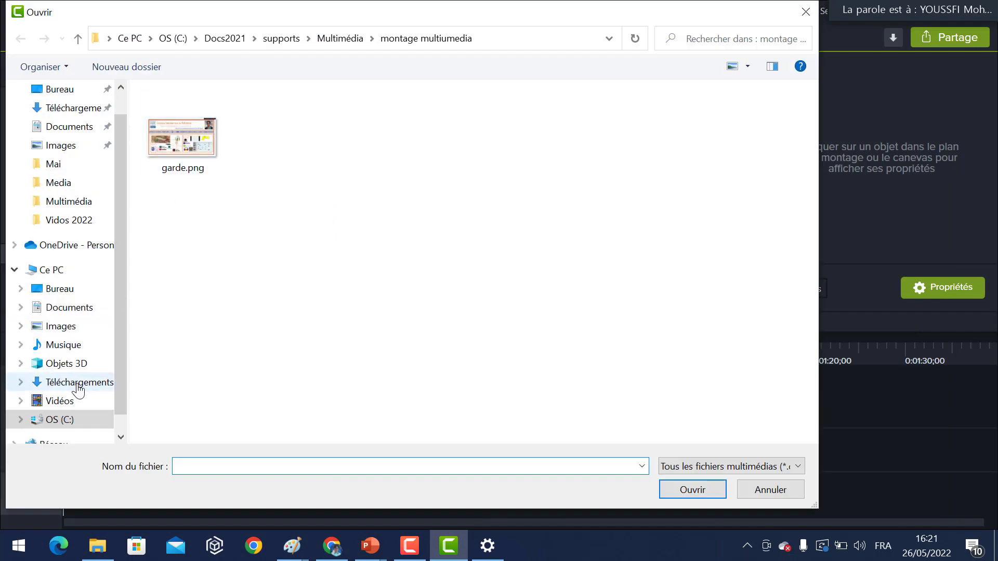
scroll(70, 343, up, 1)
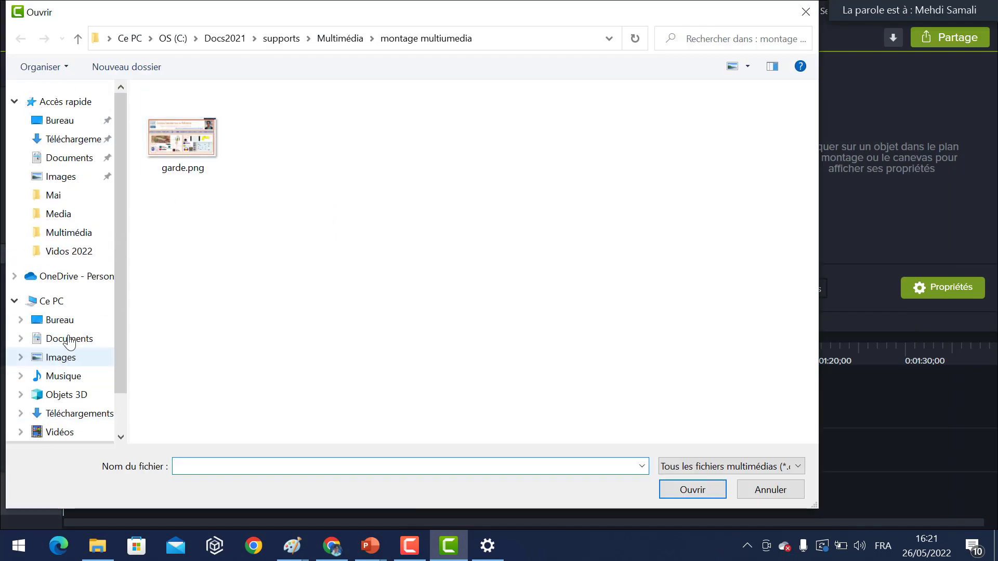
scroll(71, 341, down, 1)
click(62, 252)
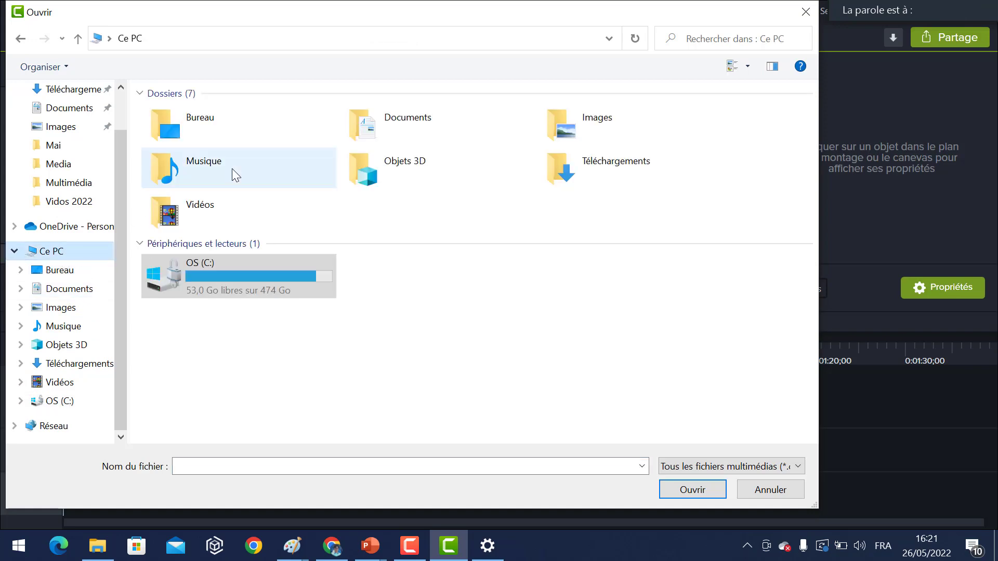
double_click(415, 127)
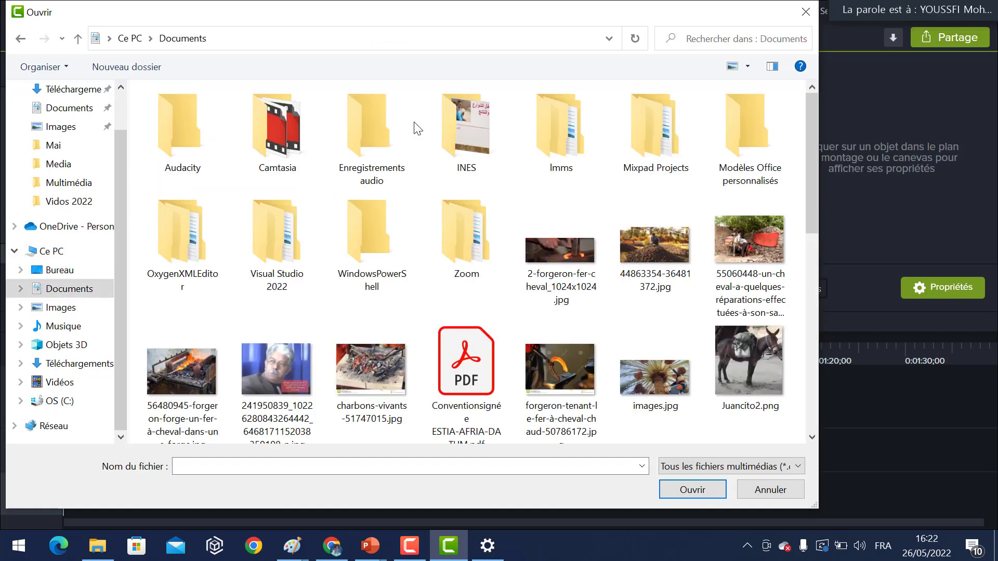
double_click(285, 123)
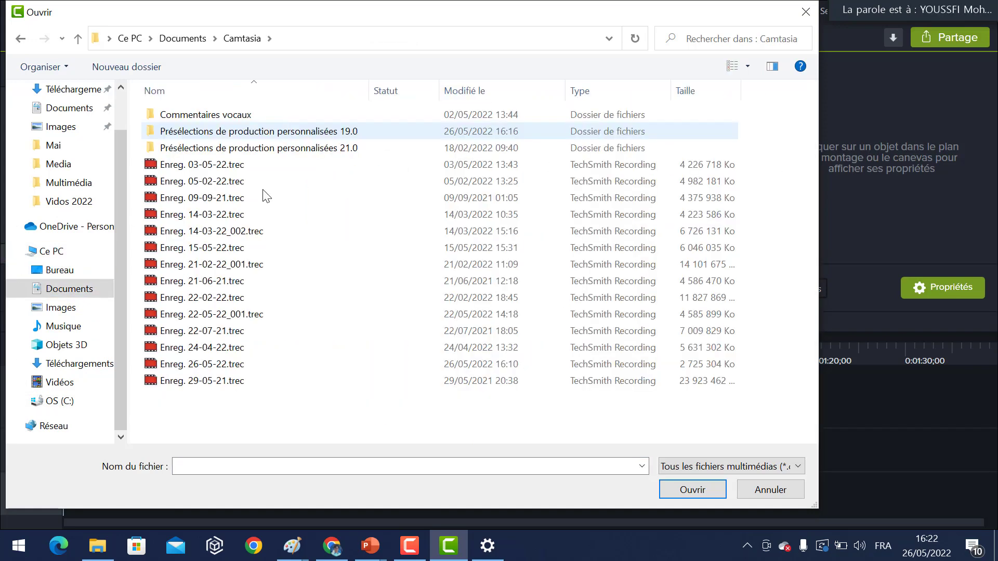
click(211, 366)
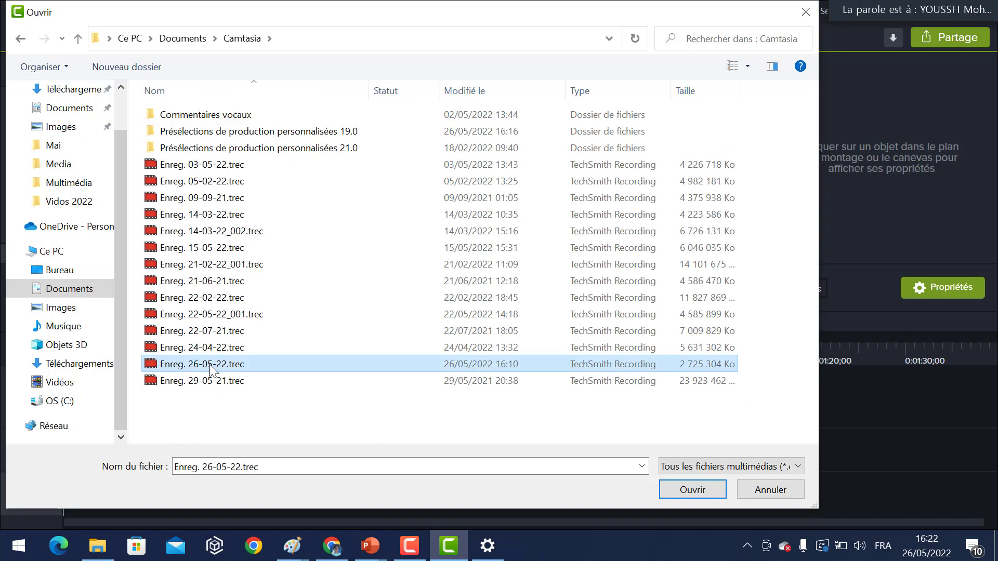
double_click(210, 365)
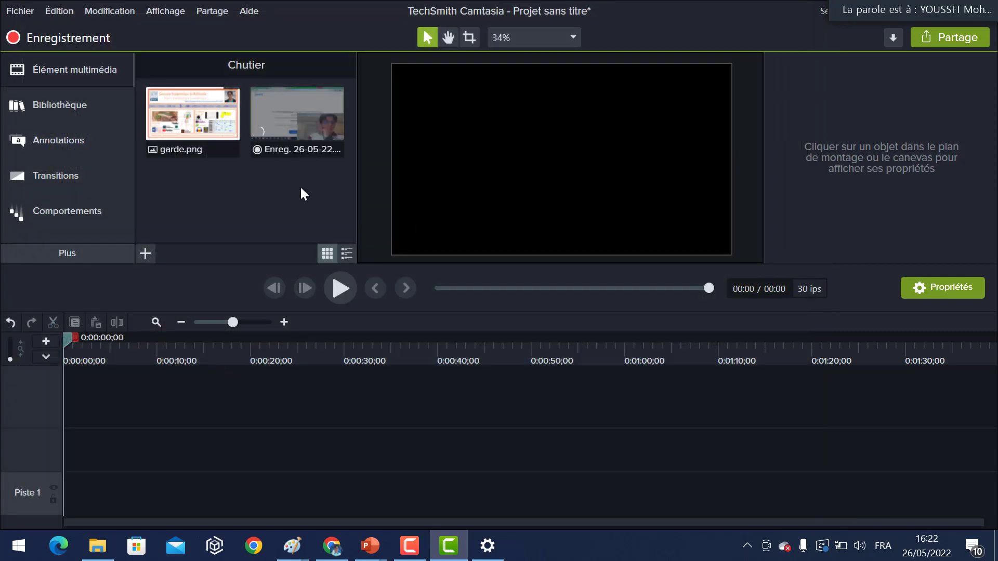
Drag garde.png from the media bin onto track 1 at 0:00.
click(186, 117)
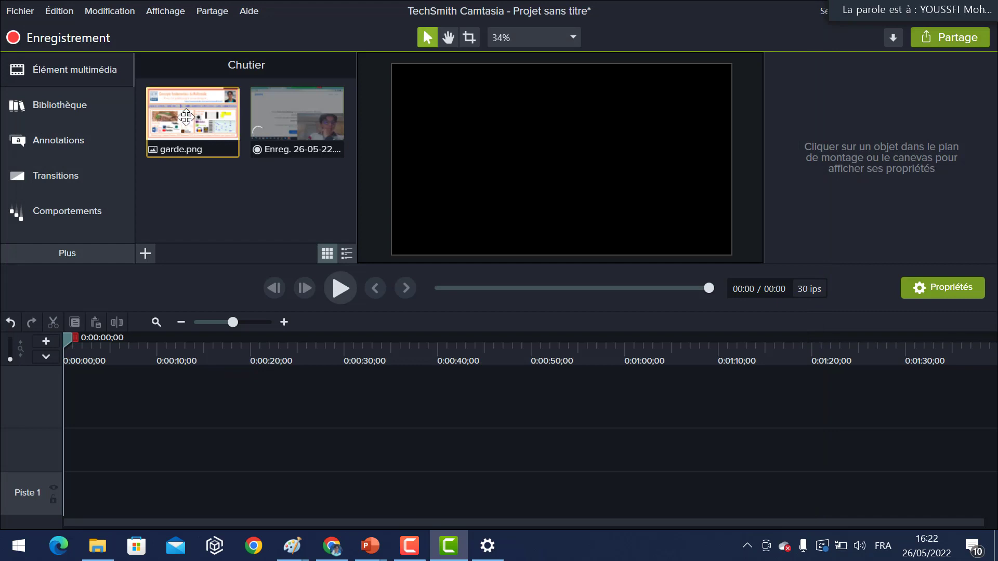
drag(206, 107, 192, 128)
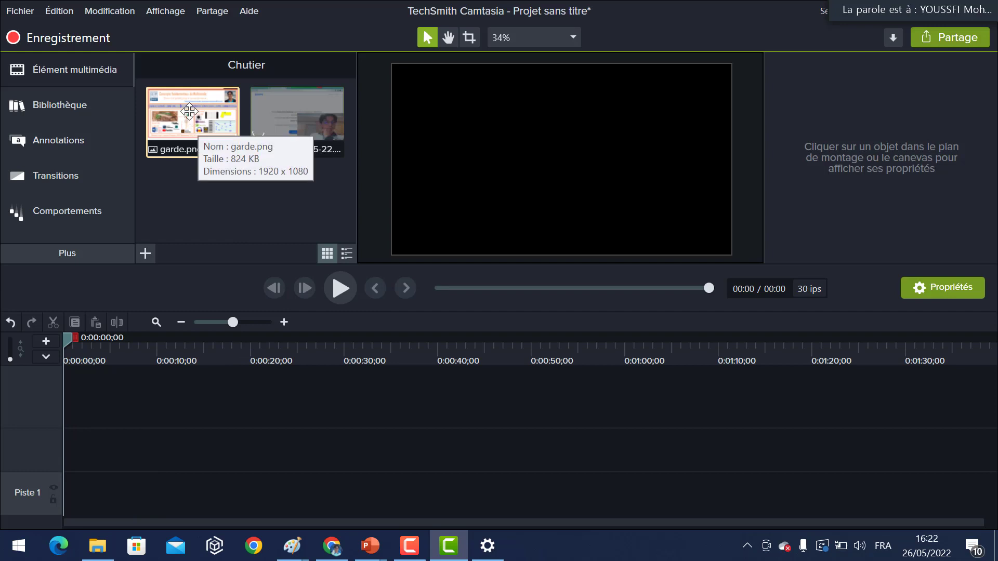
drag(189, 111, 46, 488)
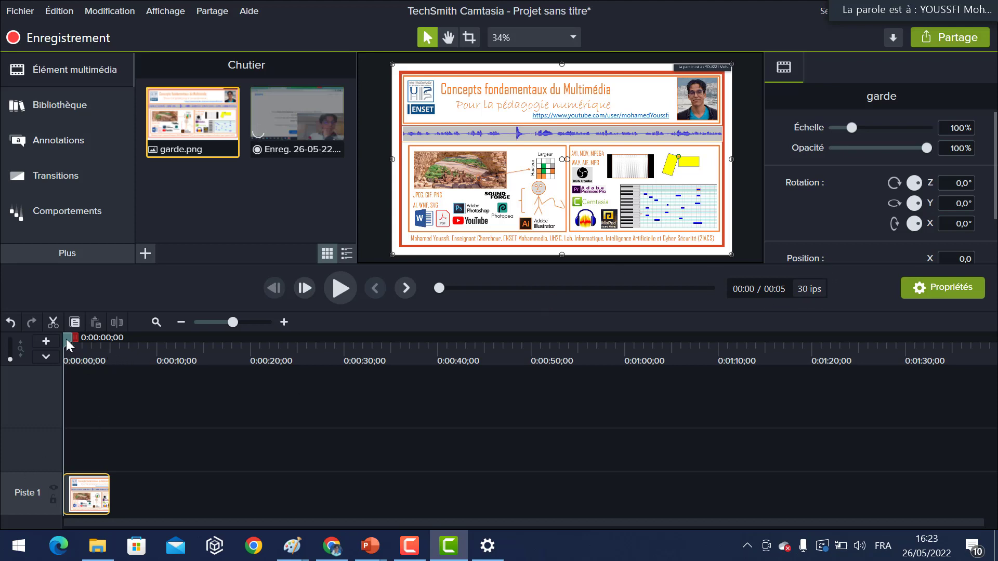
Trim the garde clip on track 1 to 4 seconds and return the playhead to 0:00.
drag(67, 339, 110, 336)
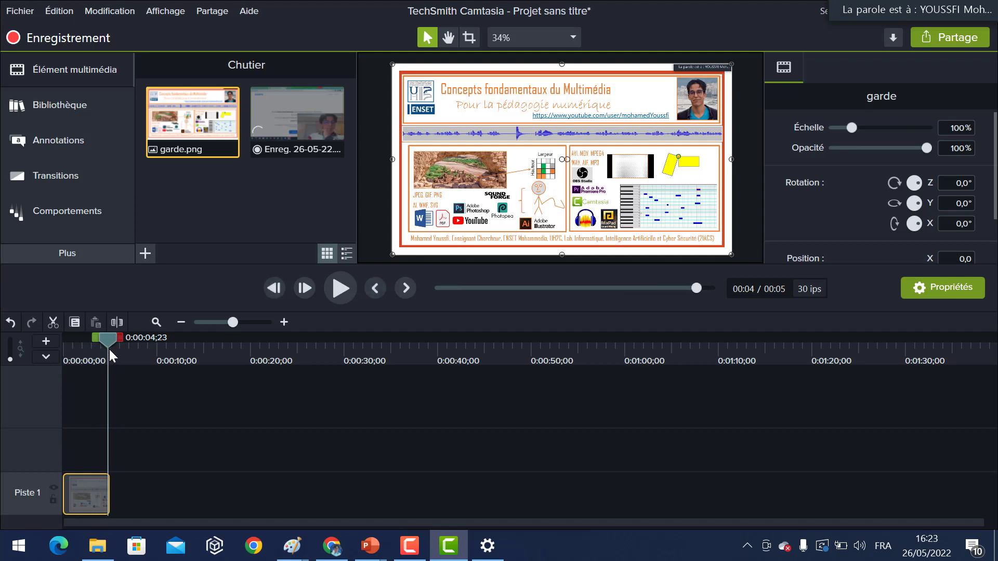
mouse_move(84, 488)
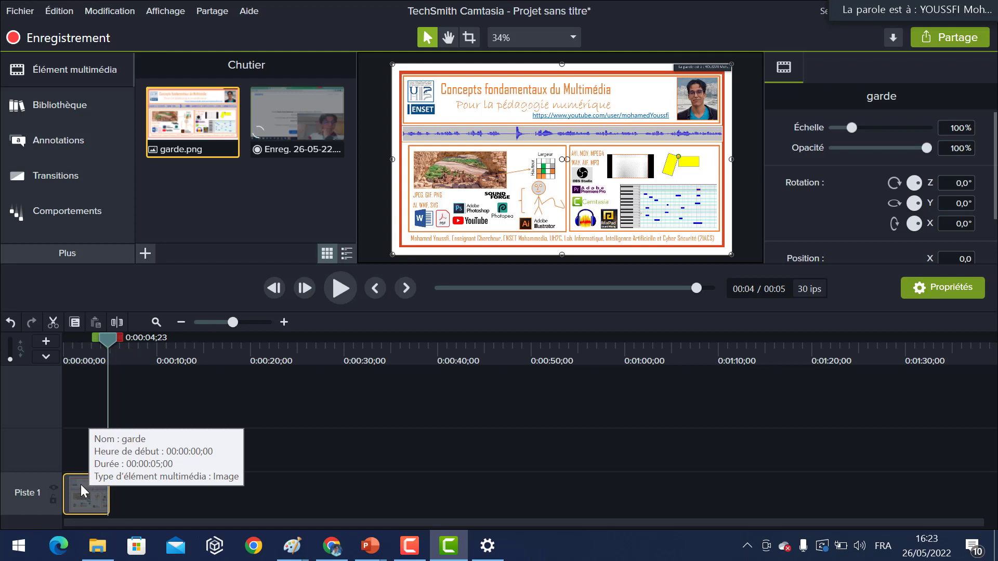
click(284, 323)
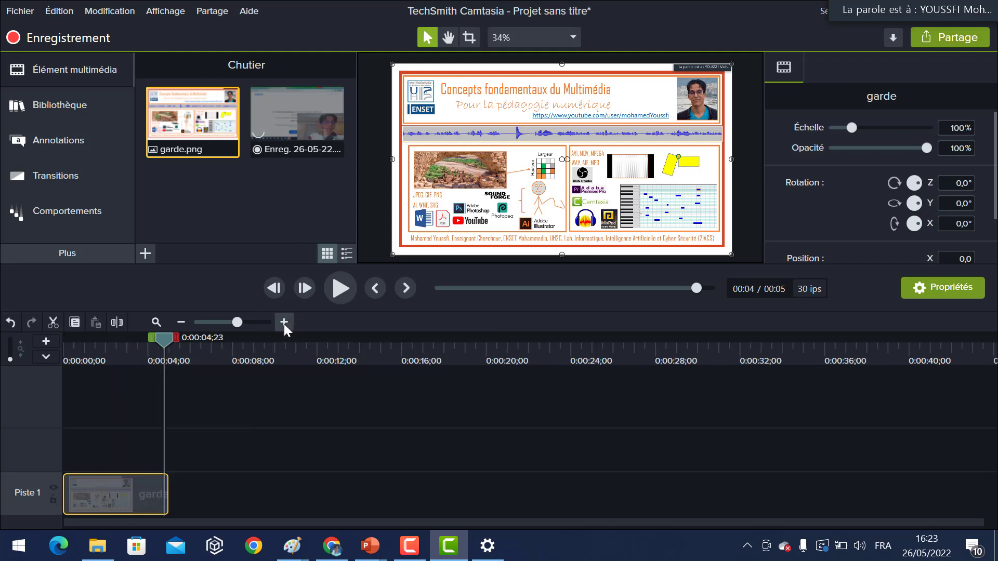
click(284, 322)
click(283, 322)
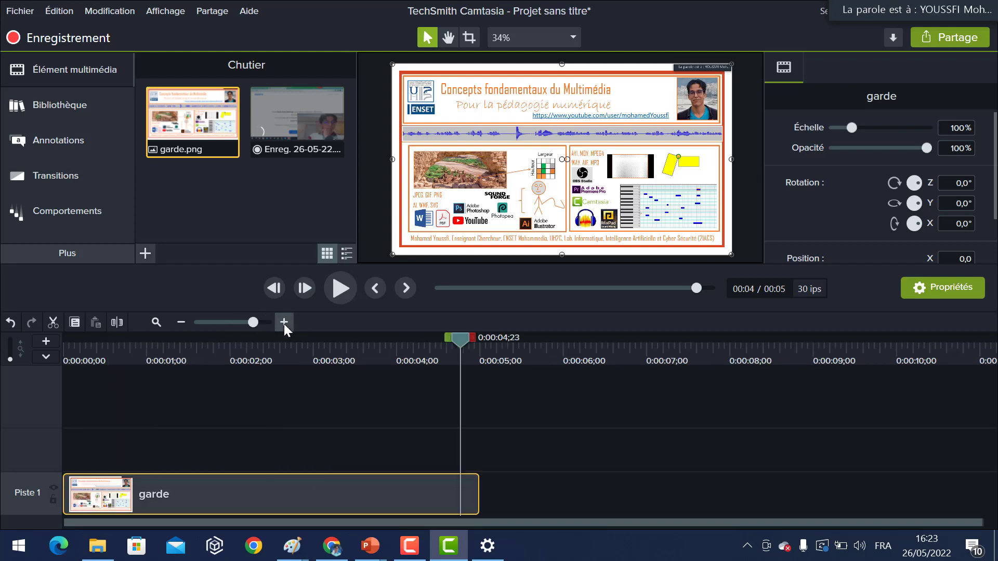
click(284, 322)
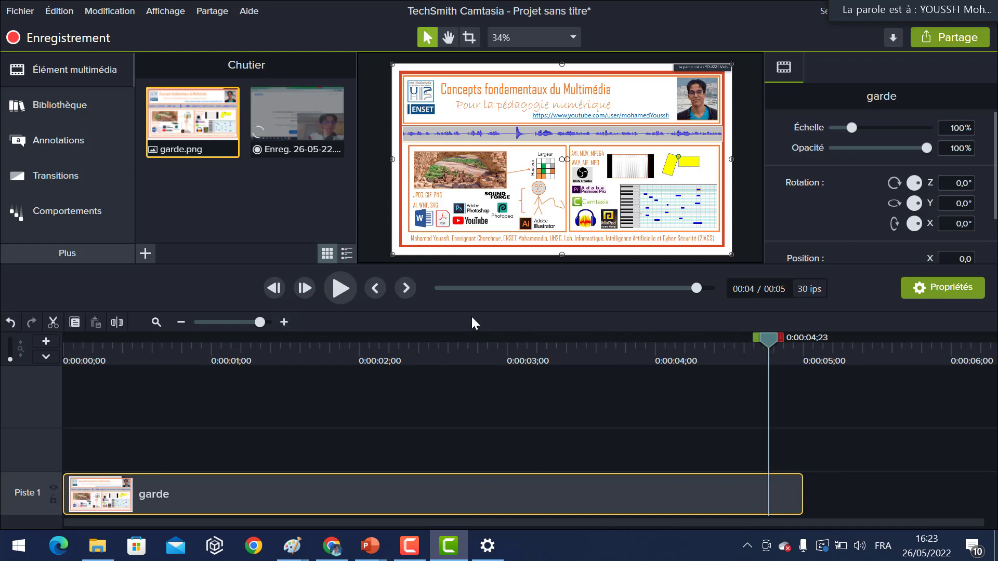
click(182, 322)
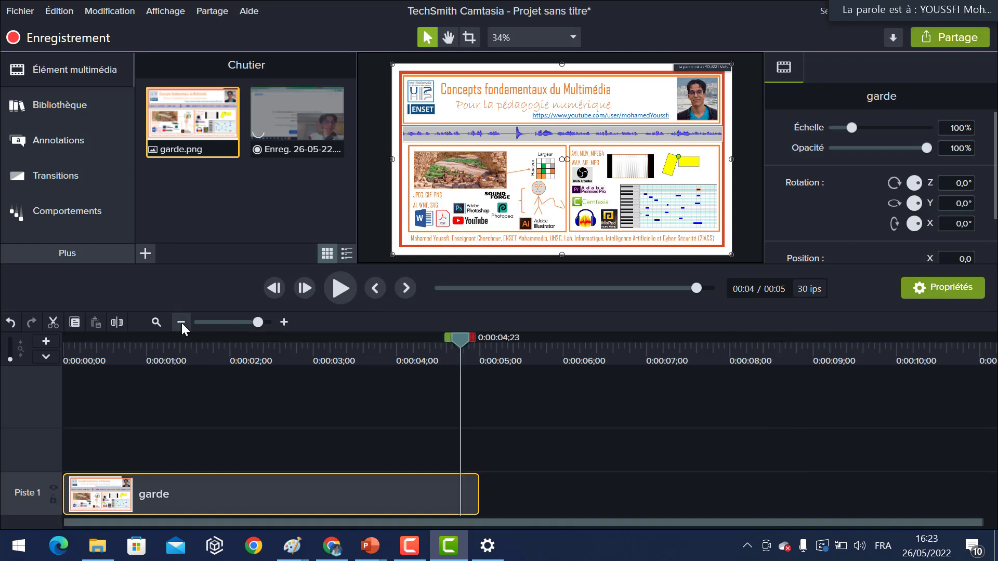
click(182, 323)
click(181, 322)
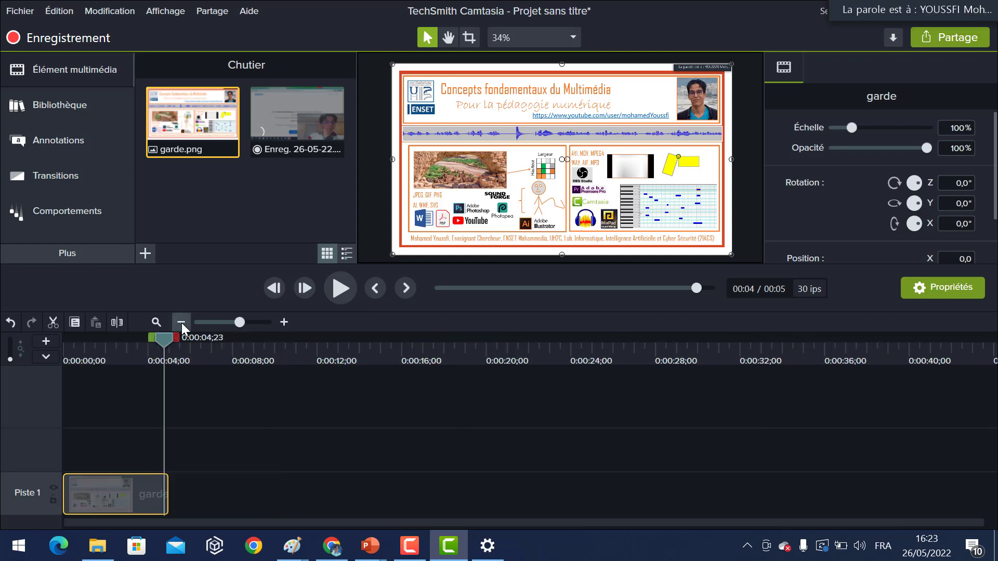
click(181, 322)
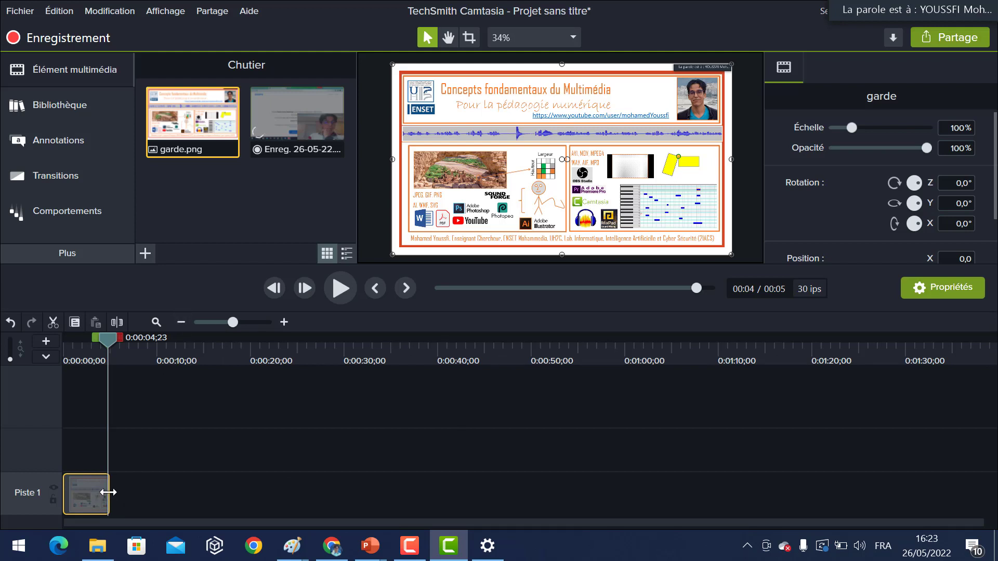
drag(108, 492, 91, 525)
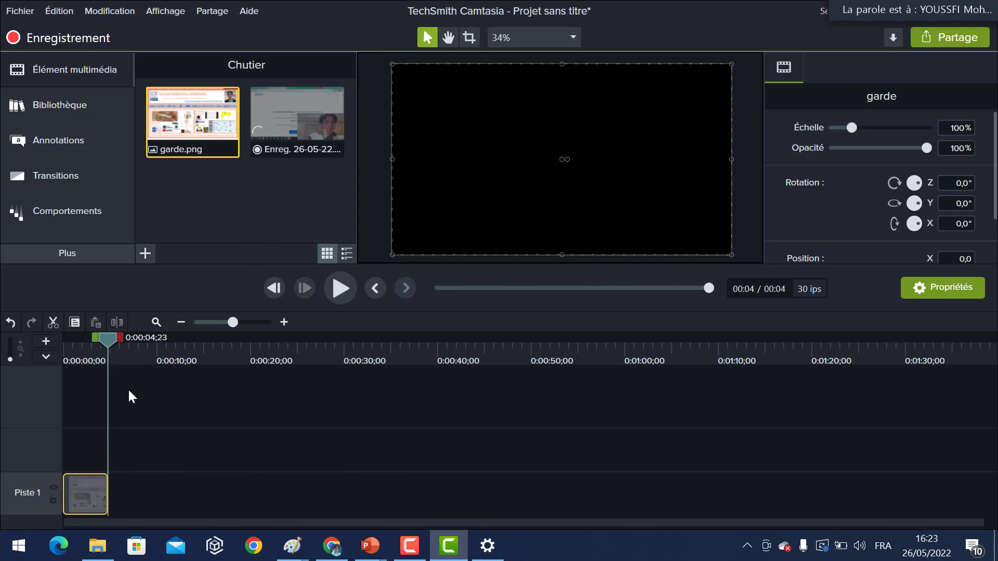
drag(108, 339, 41, 346)
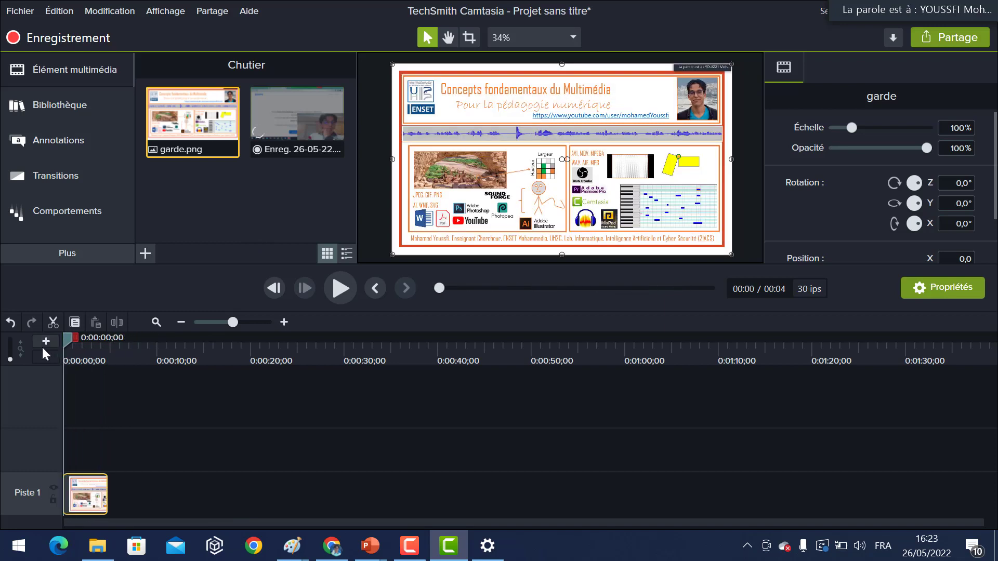
Drop Enreg. 26-05-22 right after garde.png, with its camera footage on track 2.
click(301, 109)
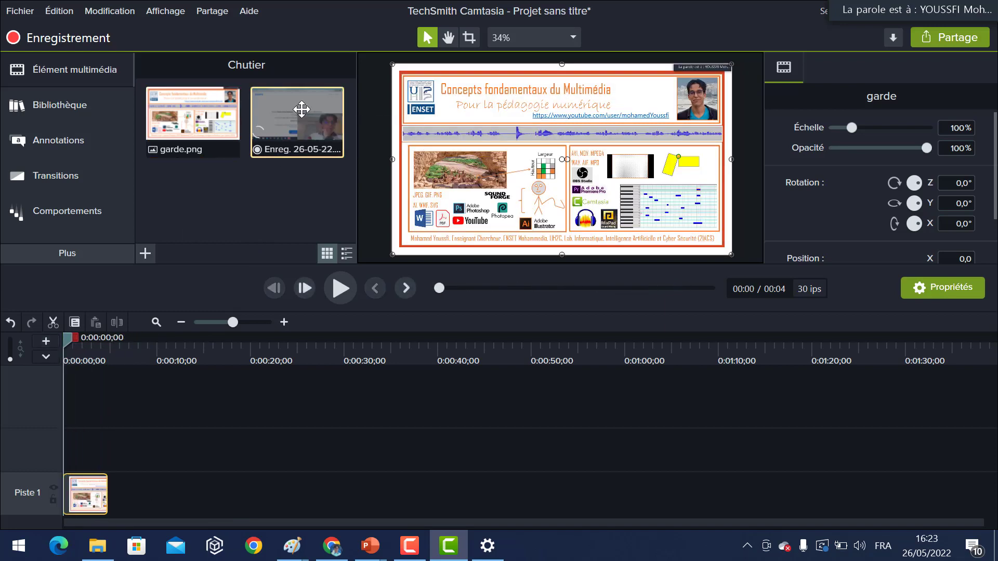
drag(302, 109, 92, 505)
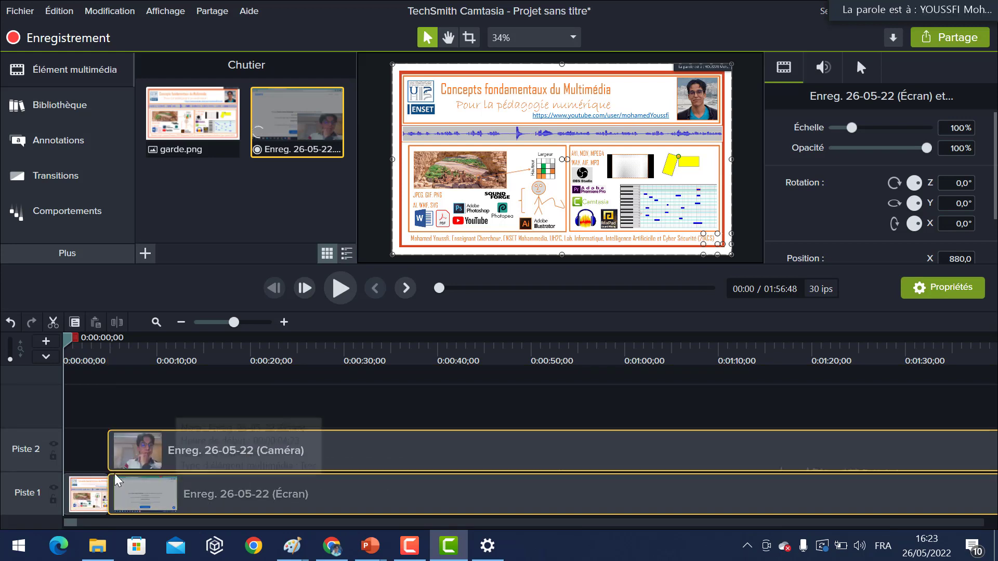
click(79, 352)
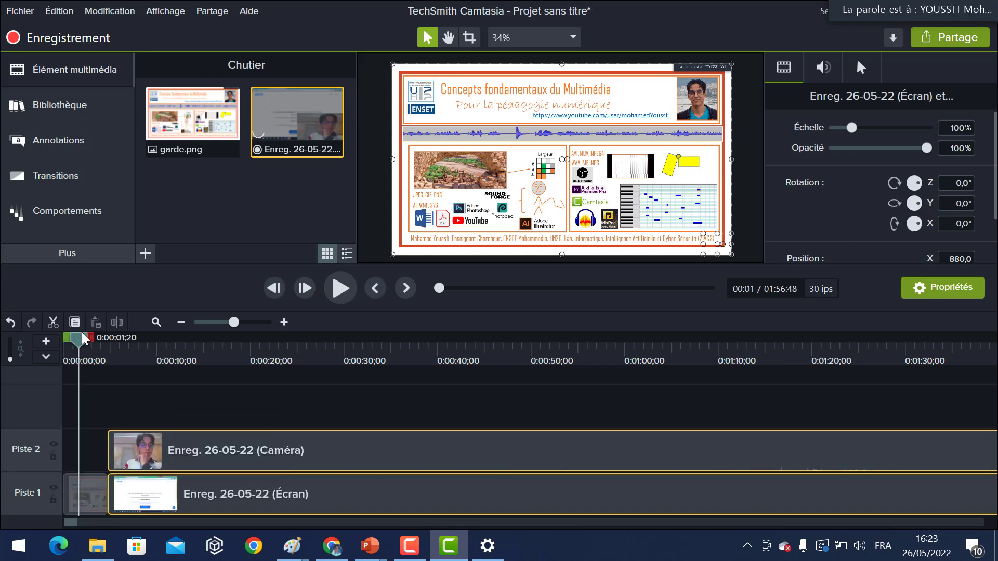
drag(78, 343, 64, 343)
click(341, 289)
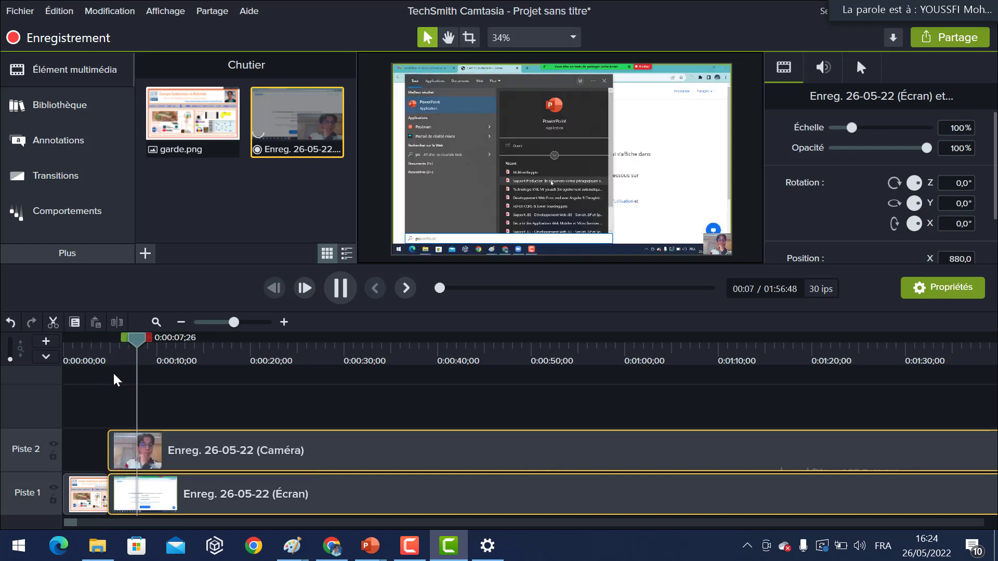
drag(156, 338, 47, 353)
key(space)
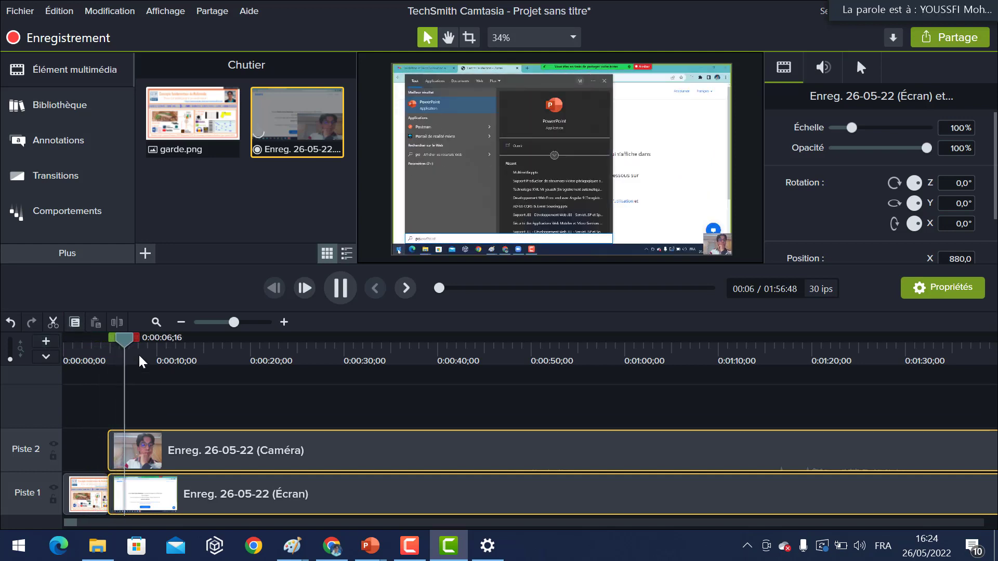
drag(130, 340, 42, 344)
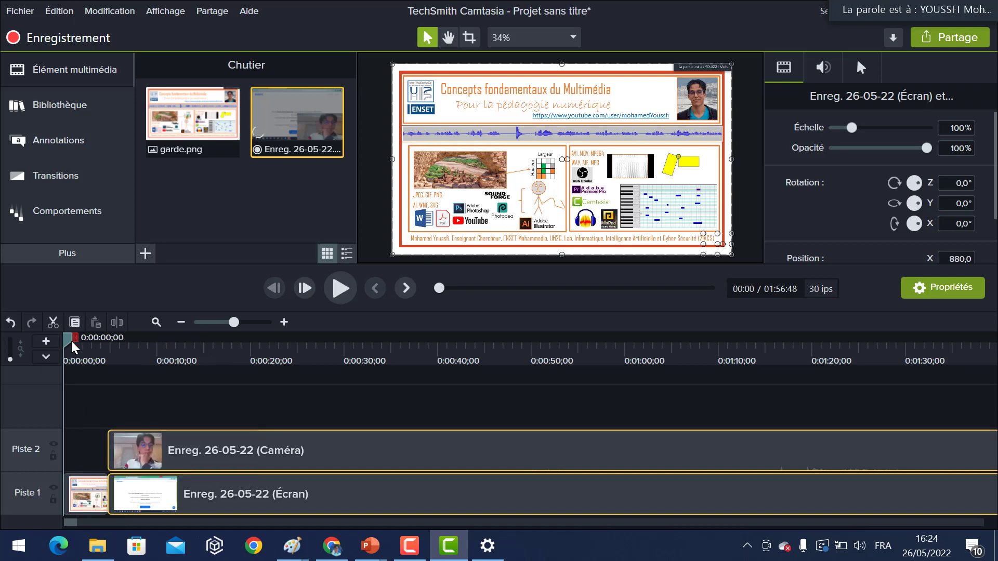
drag(69, 344, 449, 340)
drag(373, 368, 62, 380)
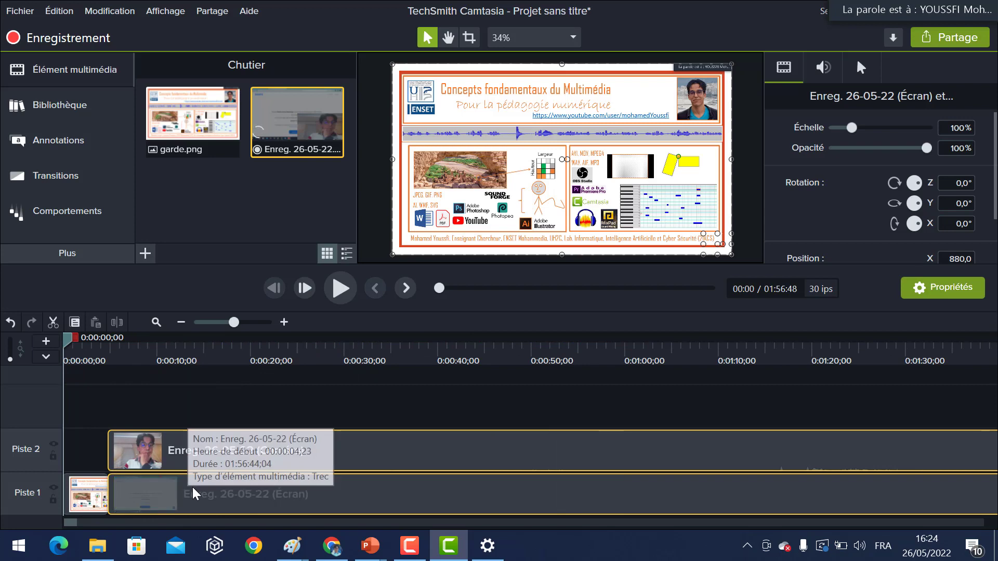
click(202, 485)
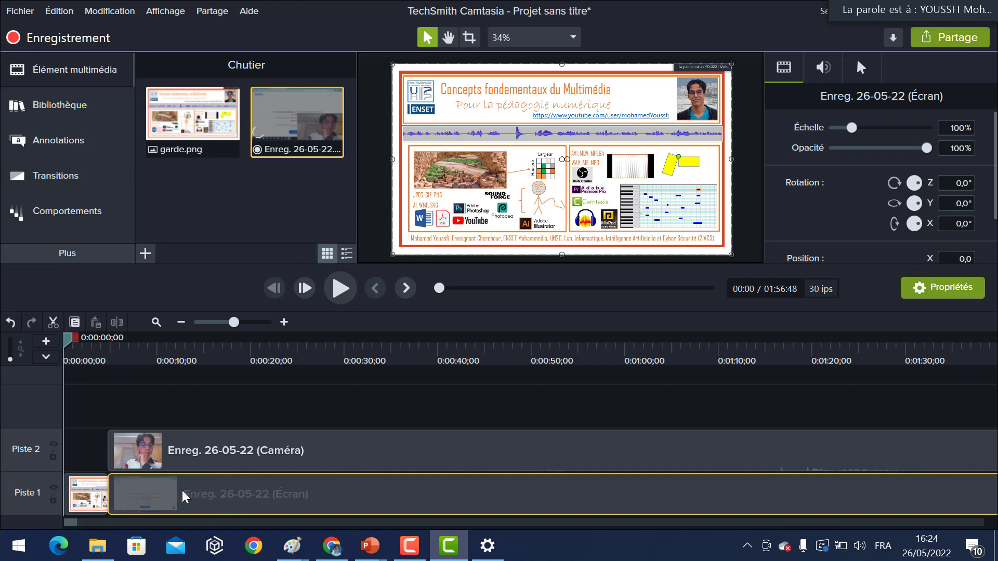
Move the webcam overlay up from the bottom-right corner, then detach the preview canvas.
click(277, 456)
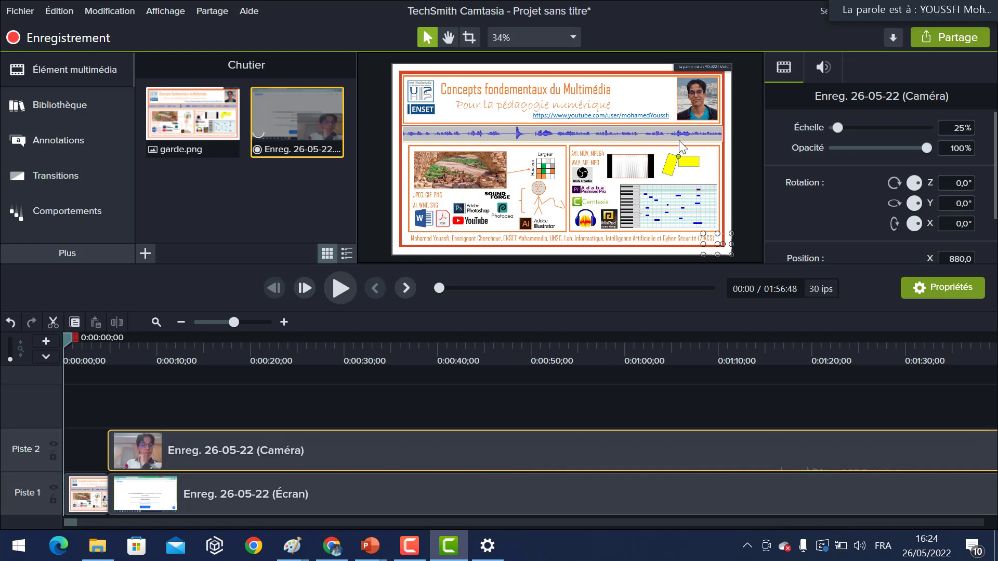
click(136, 358)
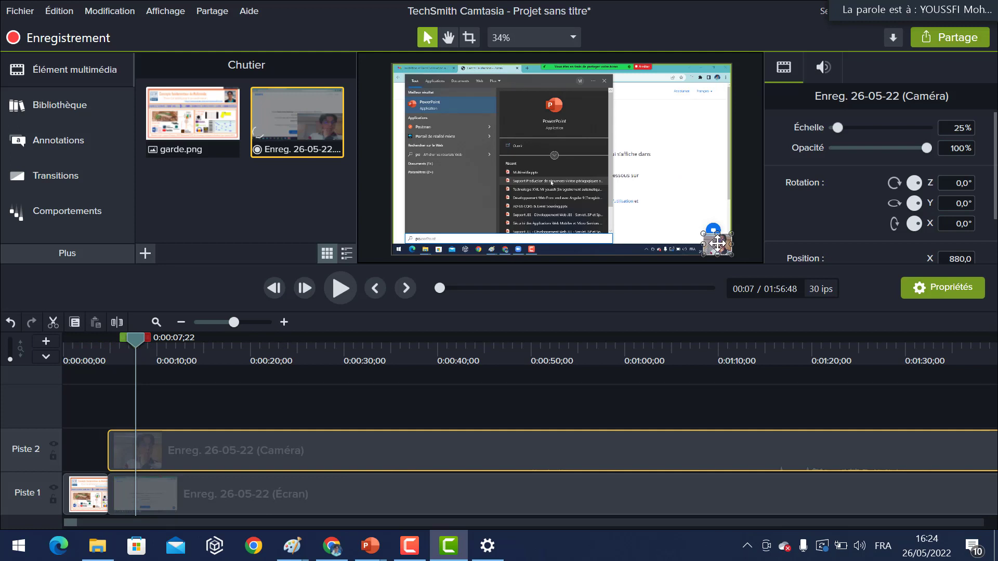
drag(718, 243, 670, 132)
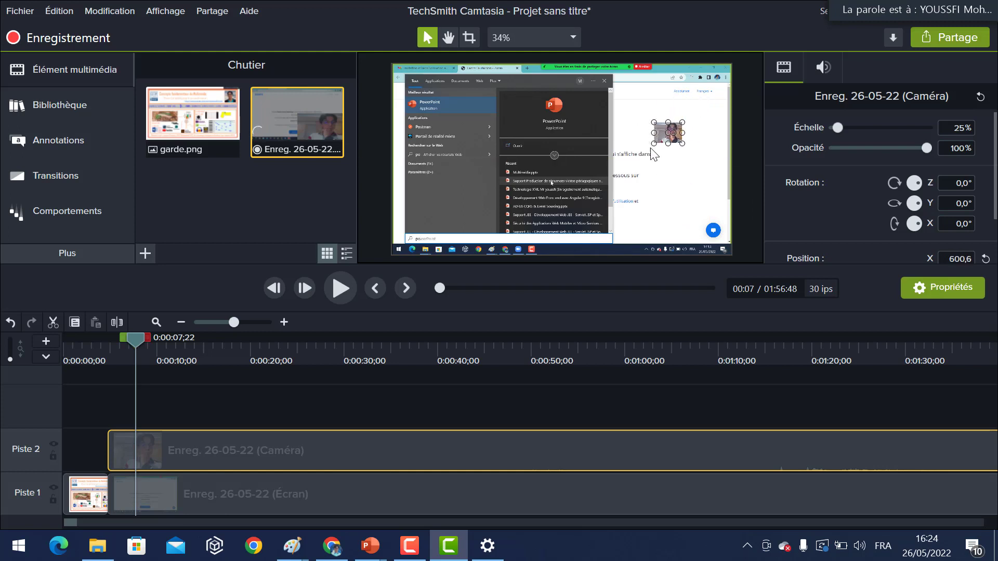
mouse_move(664, 133)
mouse_down()
mouse_move(701, 77)
mouse_move(686, 123)
mouse_move(667, 126)
mouse_up()
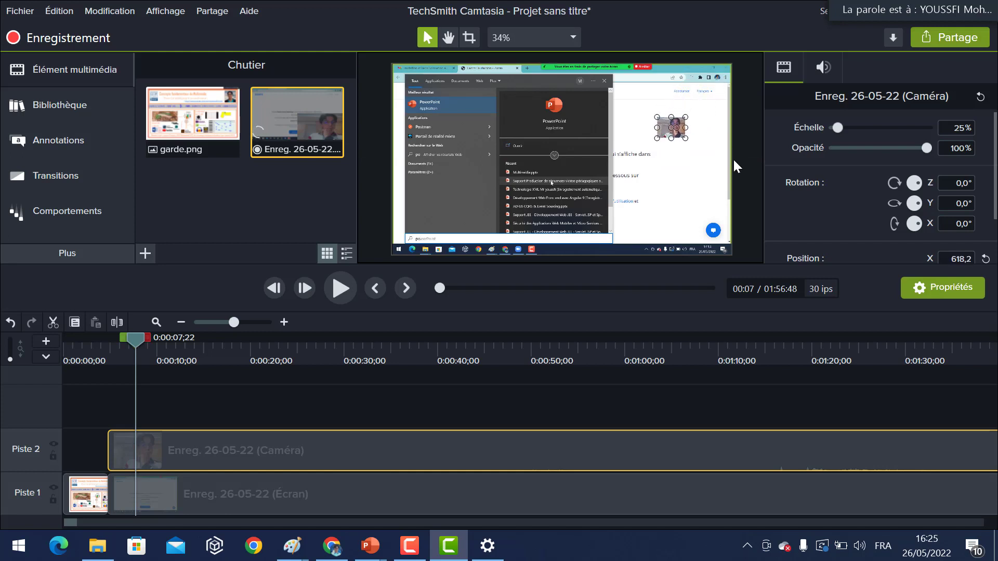
right_click(744, 170)
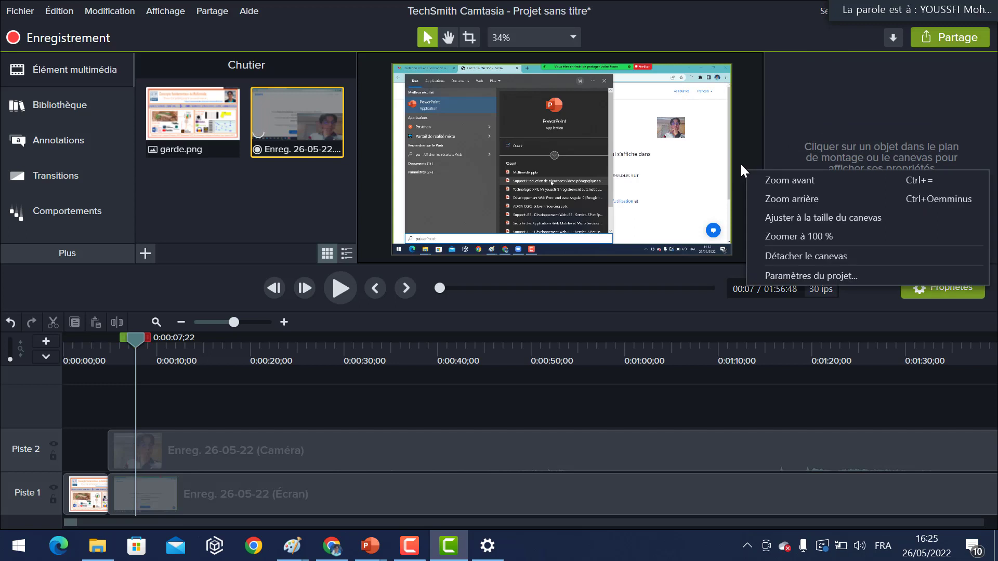
click(816, 256)
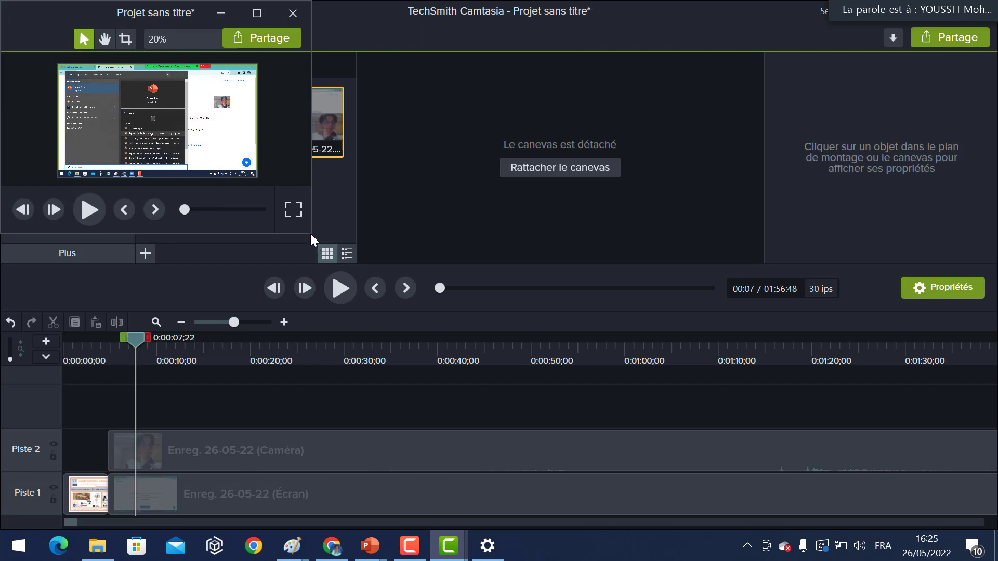
In a full-screen preview, push the webcam overlay into the top-right corner, then exit with Esc.
drag(311, 234, 474, 336)
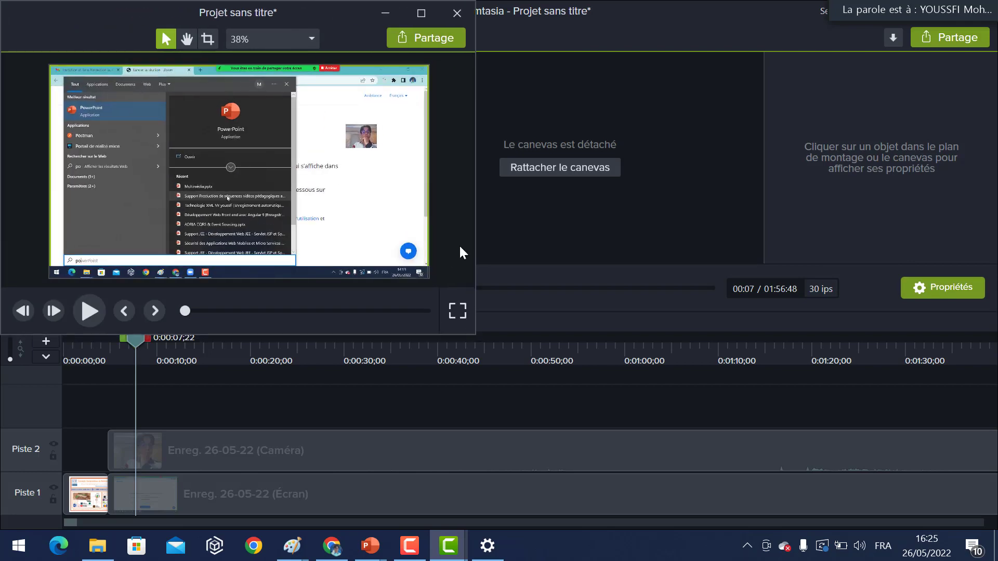
click(457, 311)
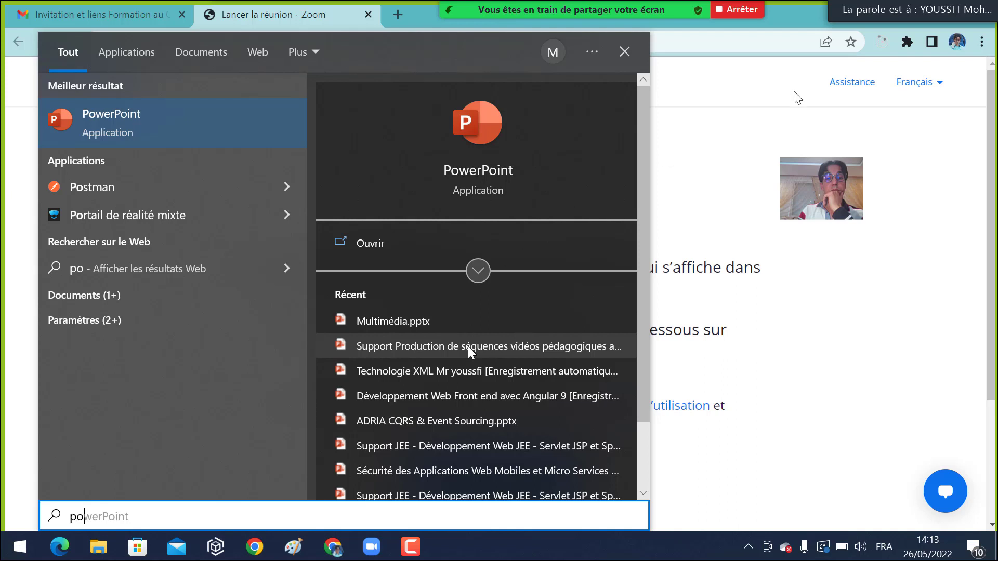
click(820, 189)
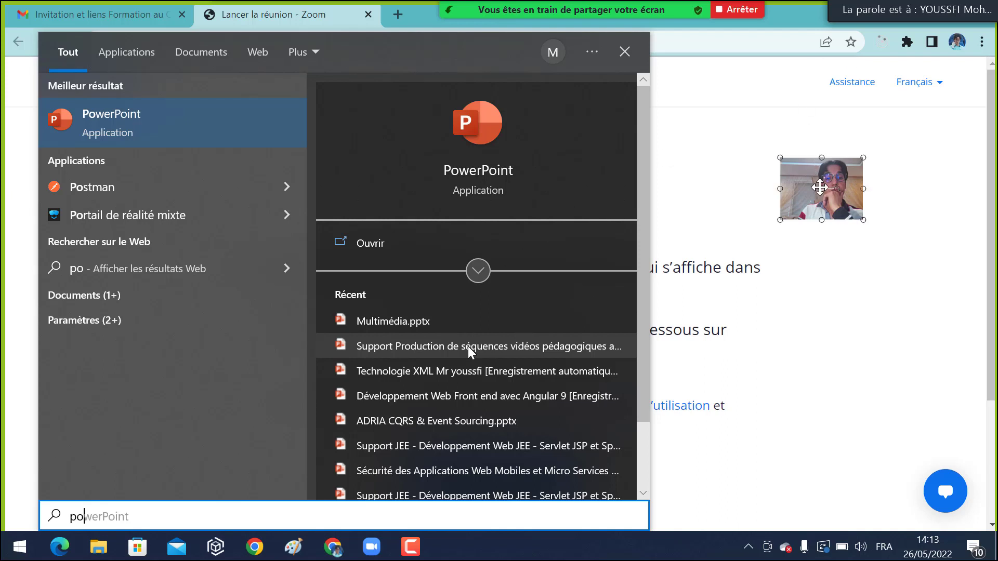
drag(815, 190, 936, 55)
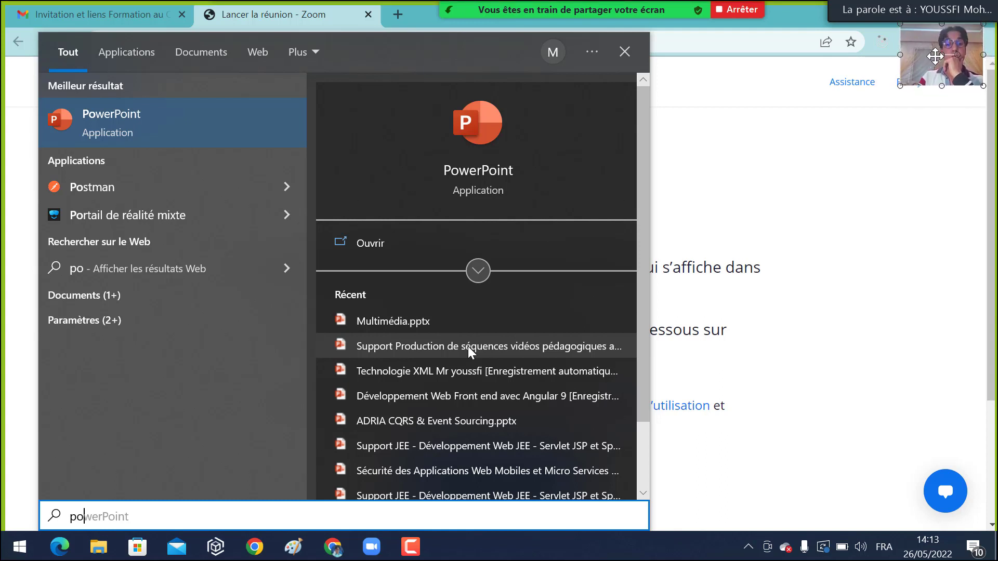
drag(903, 16, 479, 26)
drag(536, 9, 122, 10)
drag(923, 73, 953, 52)
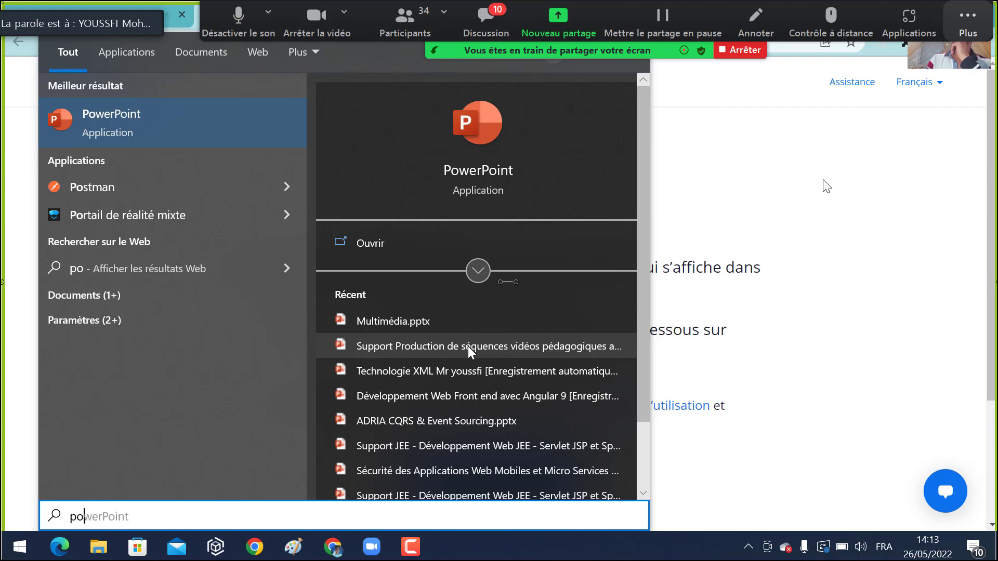
right_click(842, 200)
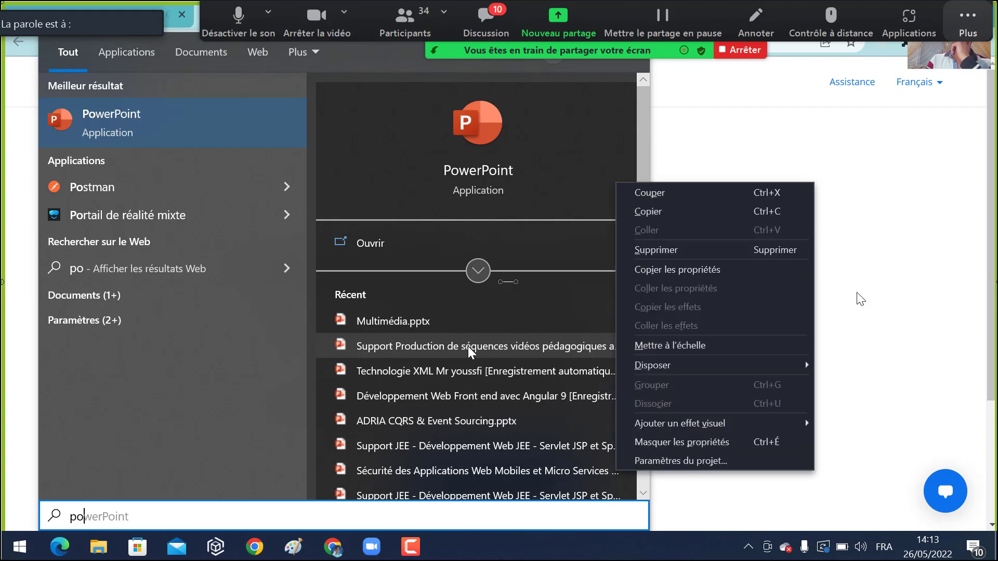
key(Escape)
key(Escape)
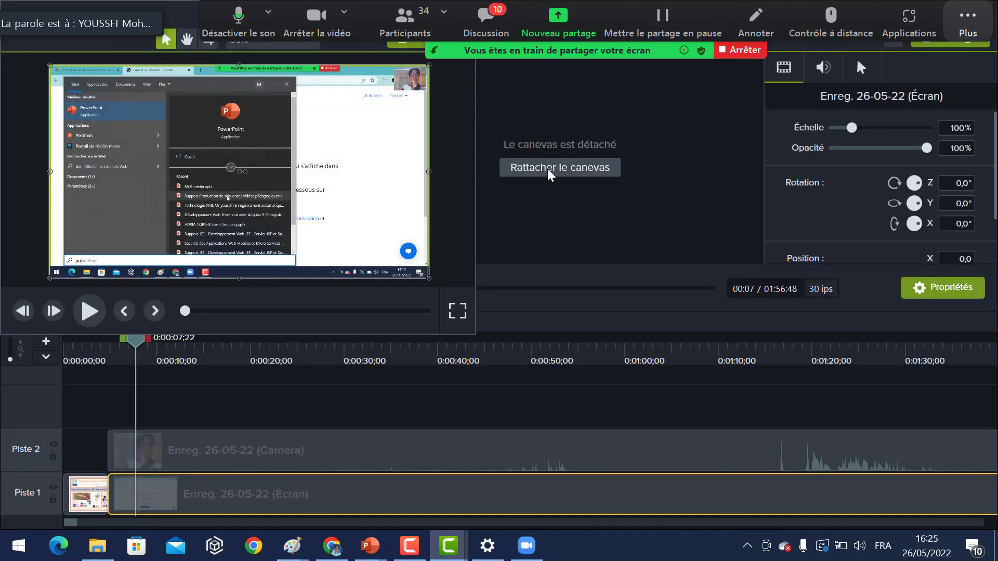
Reattach the preview canvas to the editor and select the Caméra clip on Piste 2.
click(552, 170)
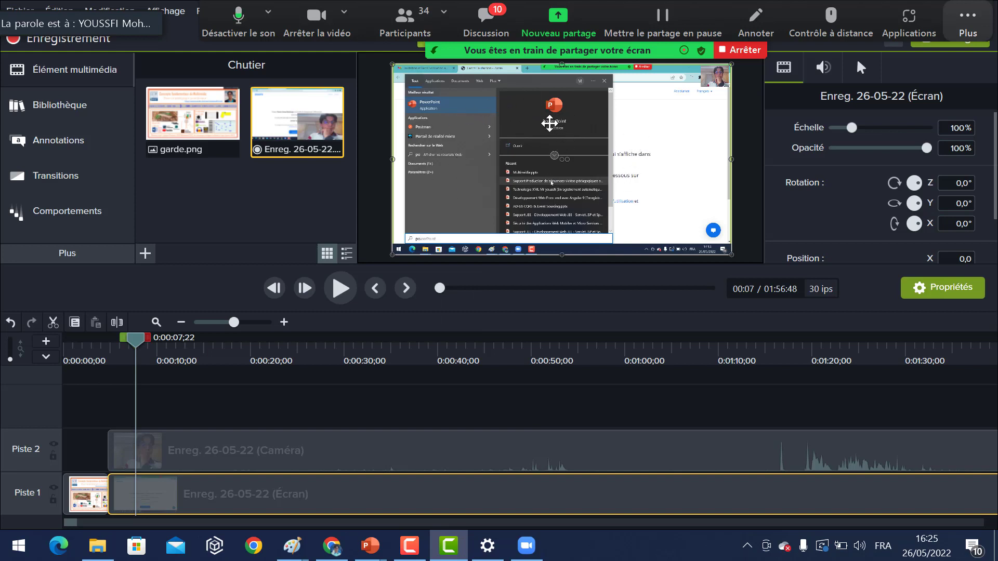
click(171, 457)
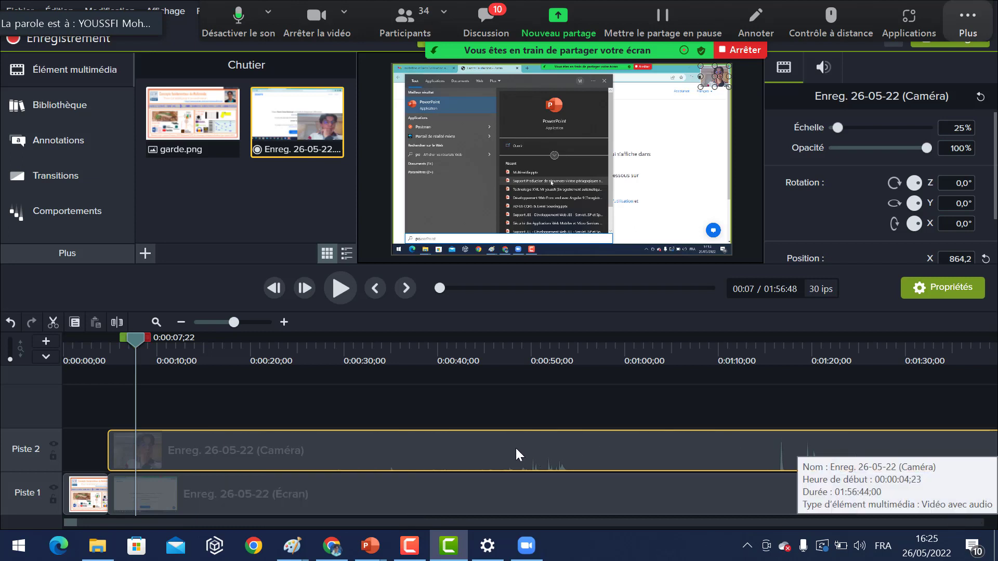
Separate the Caméra clip's audio and video, giving the timeline more room.
right_click(208, 450)
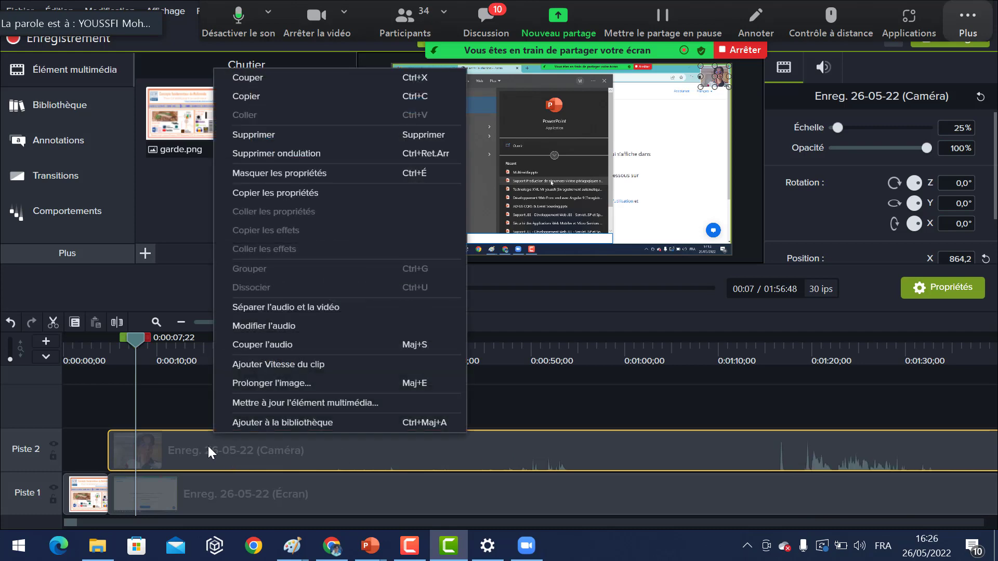
click(314, 307)
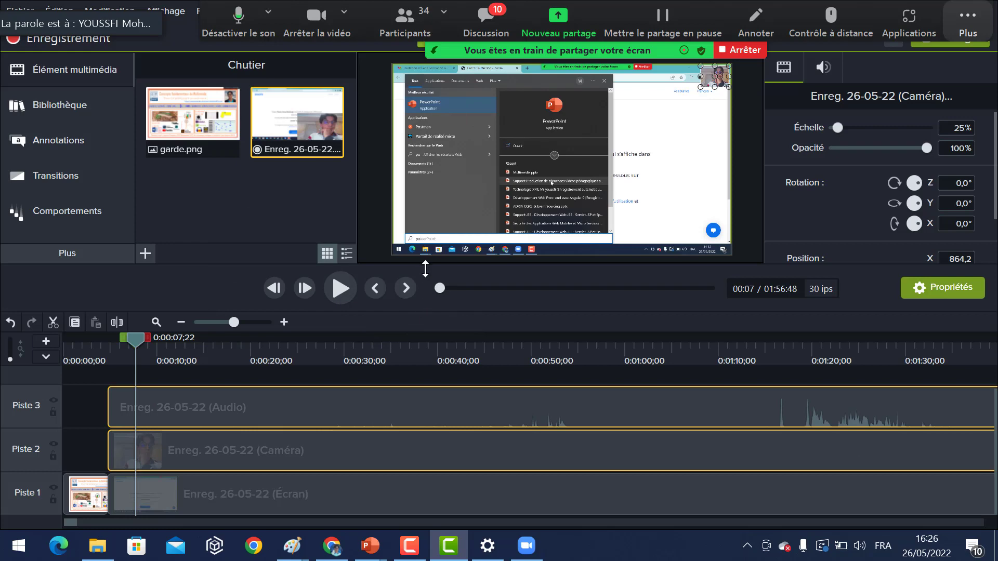
drag(425, 267, 423, 175)
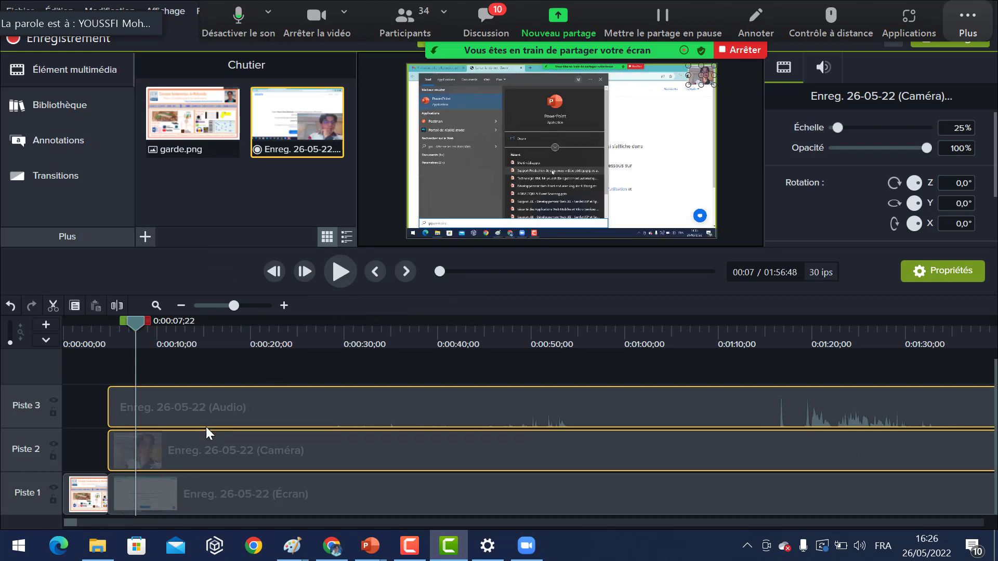
click(197, 451)
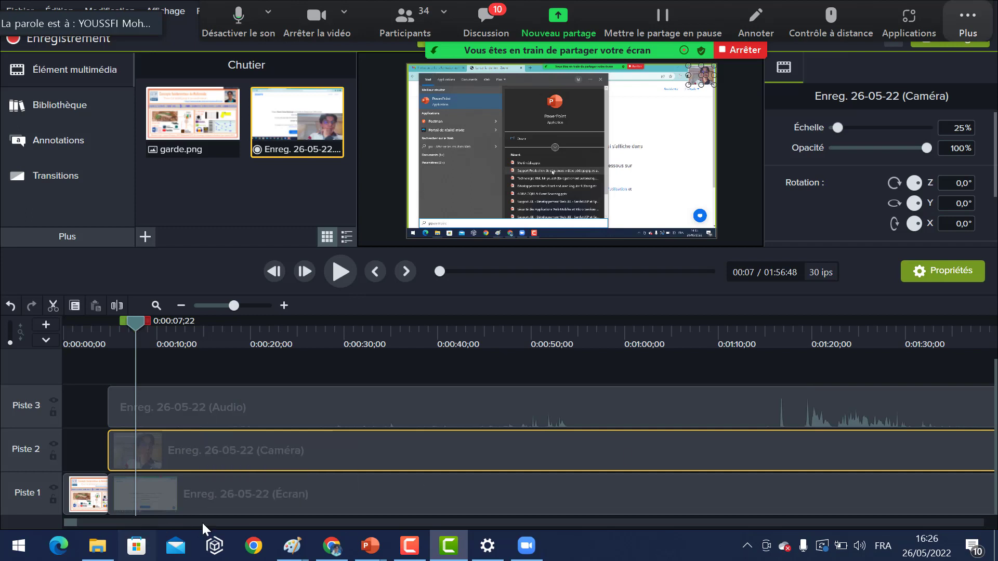
drag(99, 526, 130, 524)
Play the recording from about 7:41, then stop and park the playhead near 7:30.
click(561, 350)
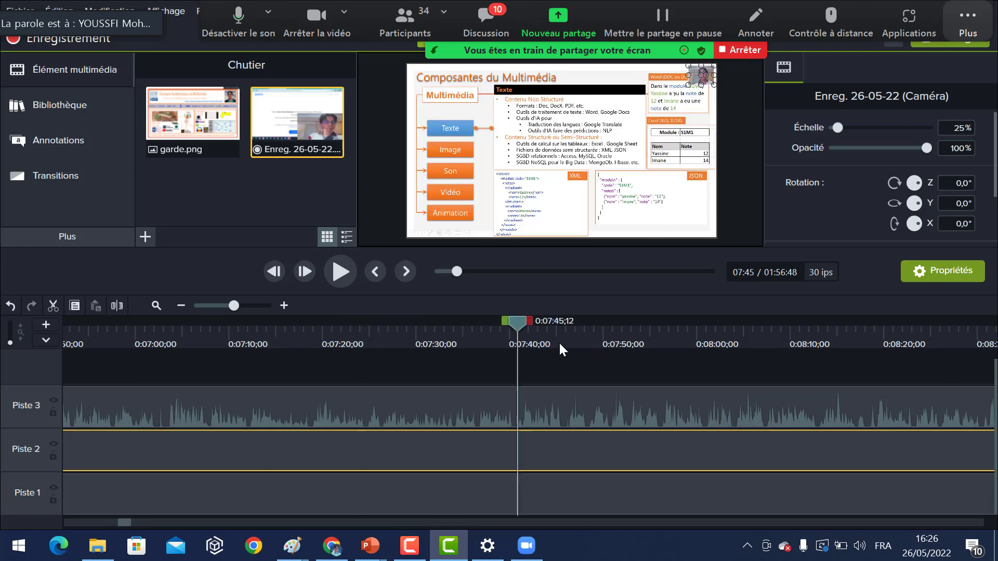
key(space)
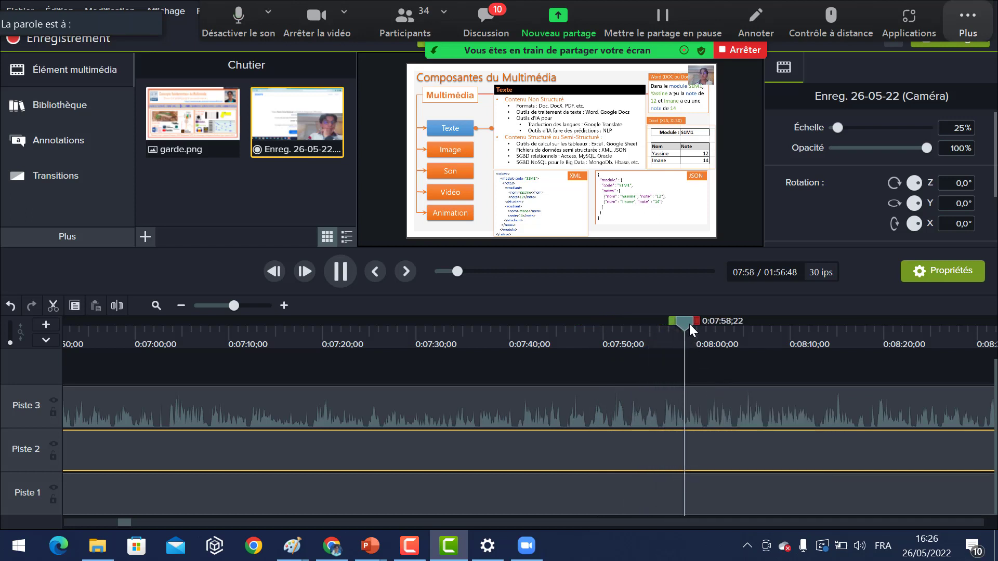
click(429, 366)
click(420, 368)
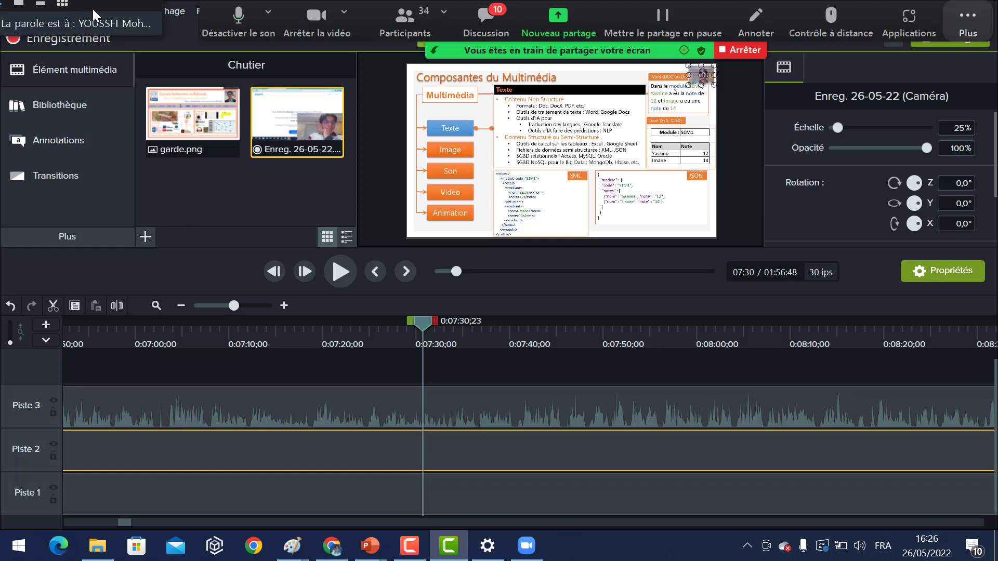
Start Enregistrer sous and browse to supports\Multimédia\montage multimedia.
click(17, 11)
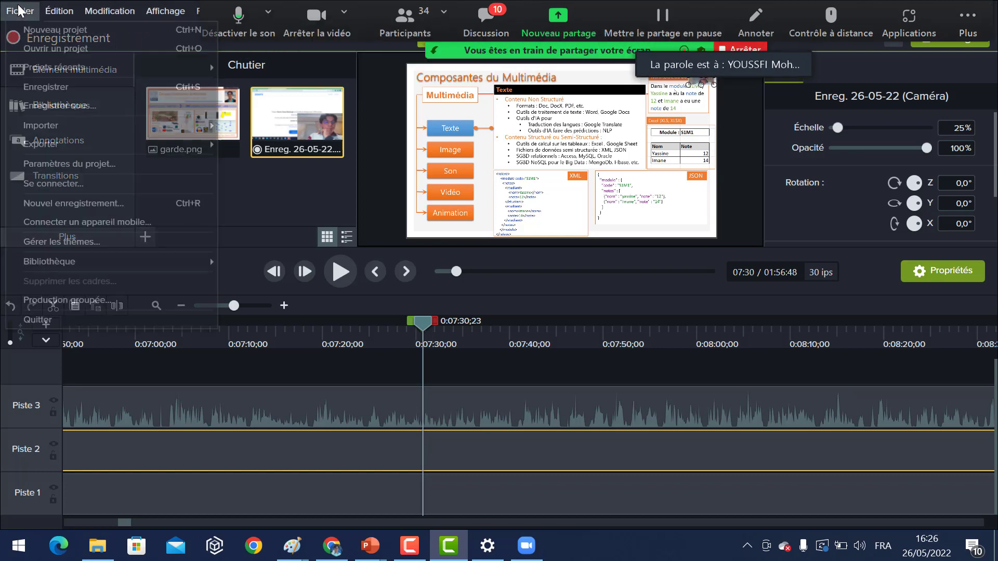
click(94, 105)
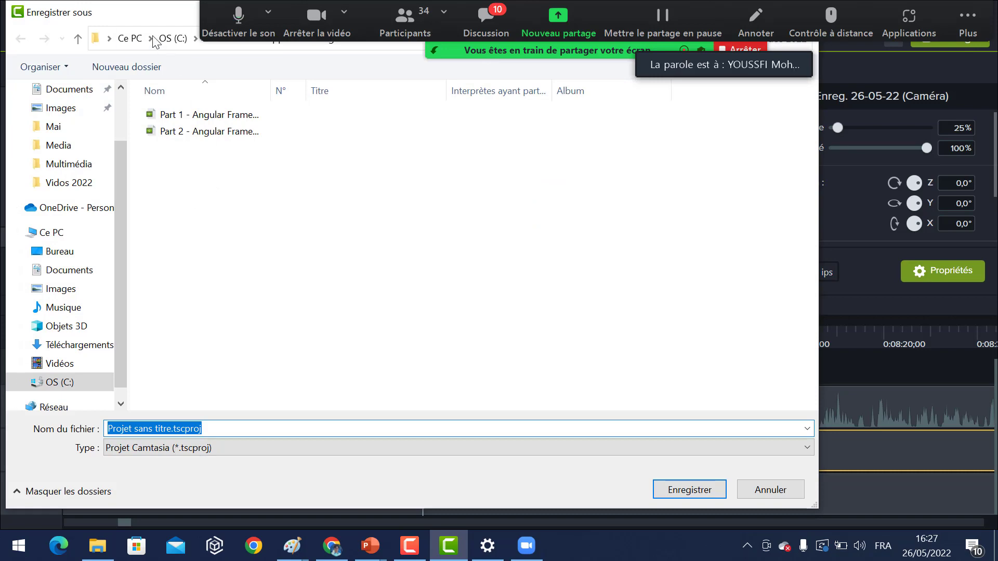
drag(155, 13, 186, 101)
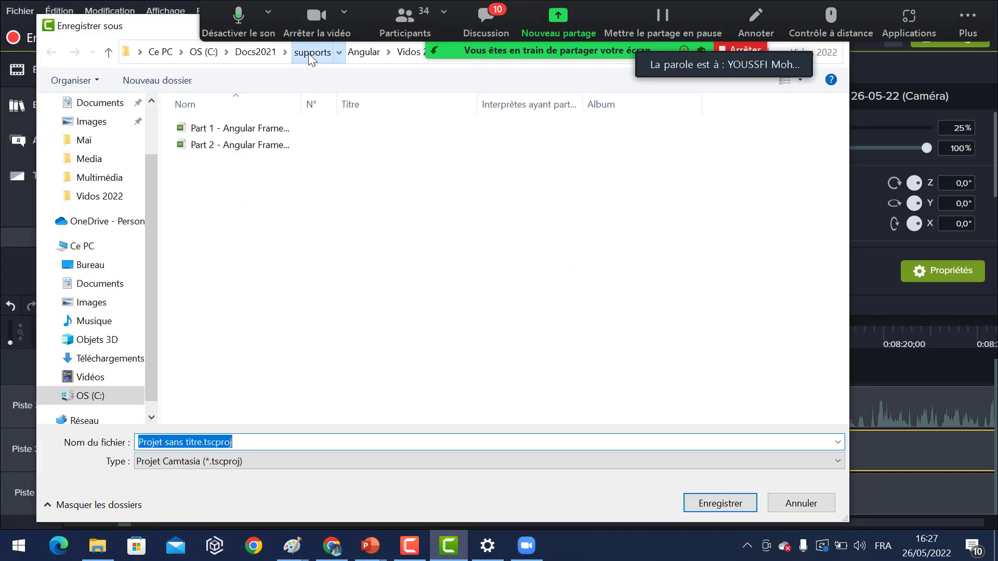
click(312, 53)
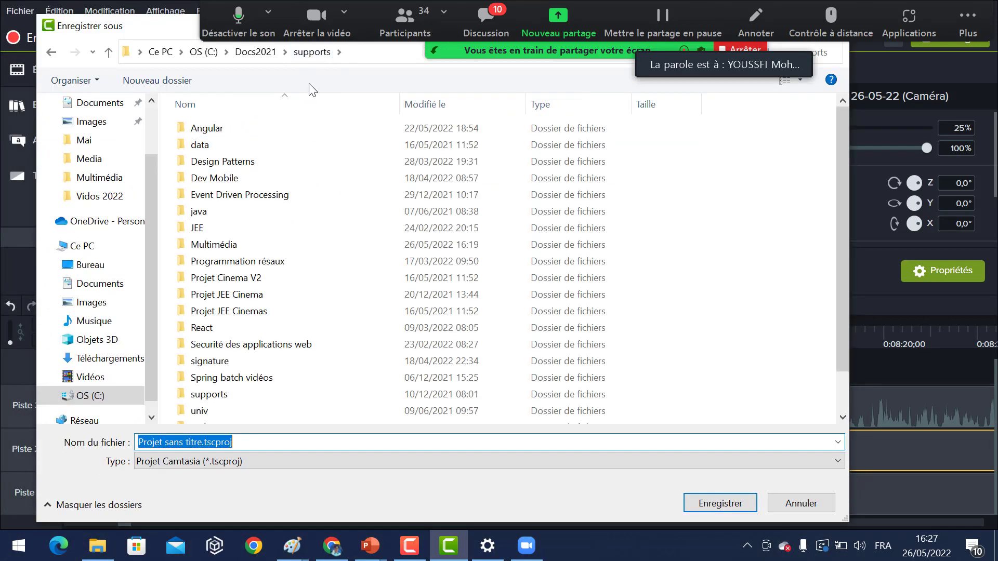
key(shift+Tab)
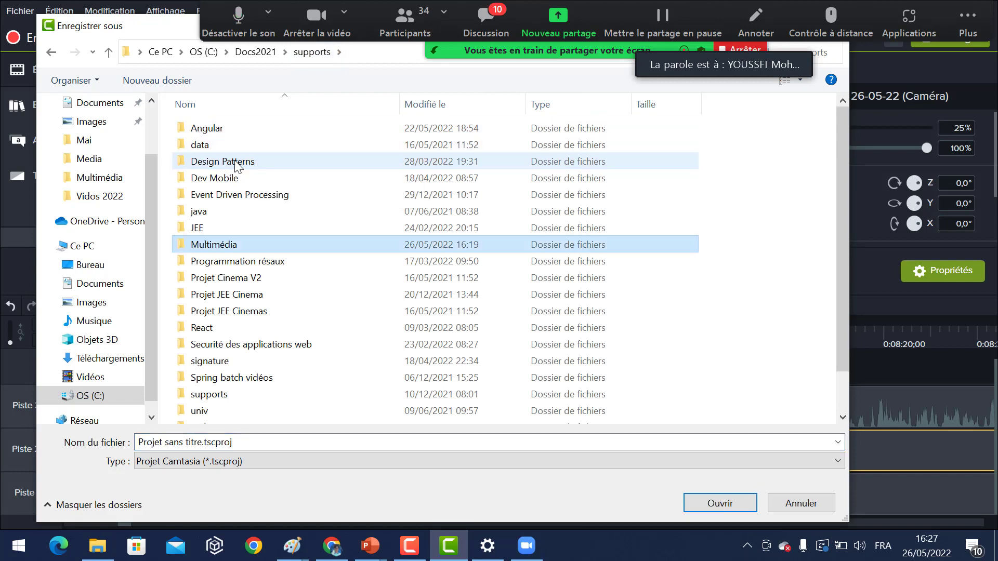
key(Return)
double_click(223, 132)
Name the project Multimédia.tscproj, save it, and dismiss the saved-project notice.
click(202, 439)
key(ctrl+a)
key(Home)
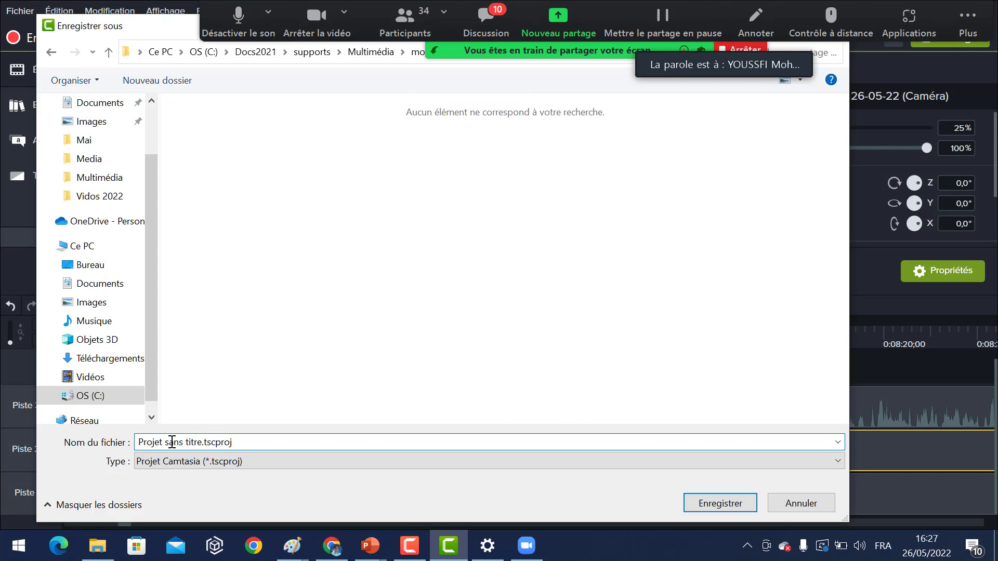
text(Mu)
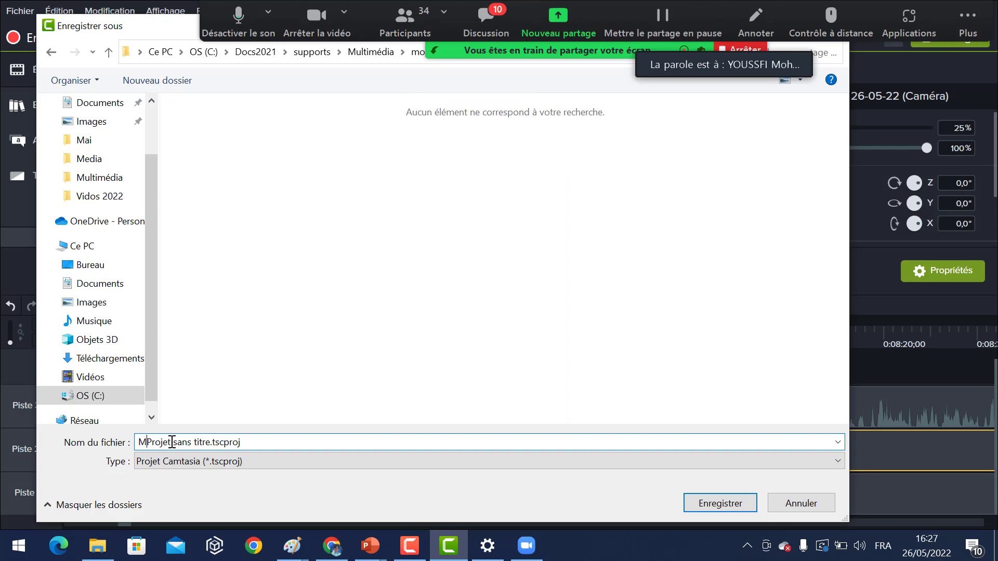
text(ltim)
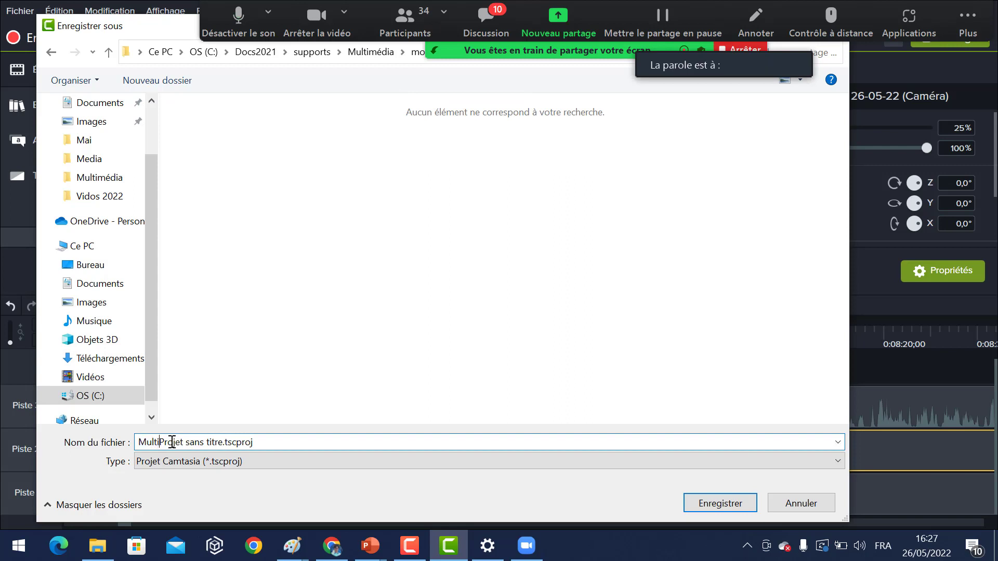
text(édia)
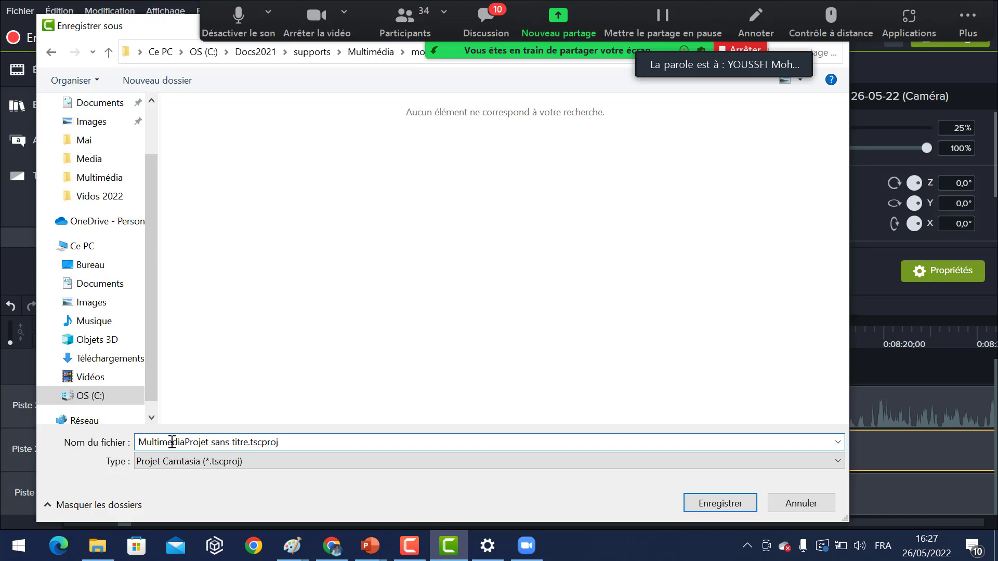
key(shift+Right)
key(shift+Right)
key(shift+Right)
key(shift+Right)
key(shift+Right)
key(shift+Right)
key(shift+Right)
key(shift+Right)
key(shift+Right)
key(shift+Right)
key(shift+Right)
key(shift+Right)
key(shift+Right)
key(shift+Right)
key(shift+Right)
key(shift+Right)
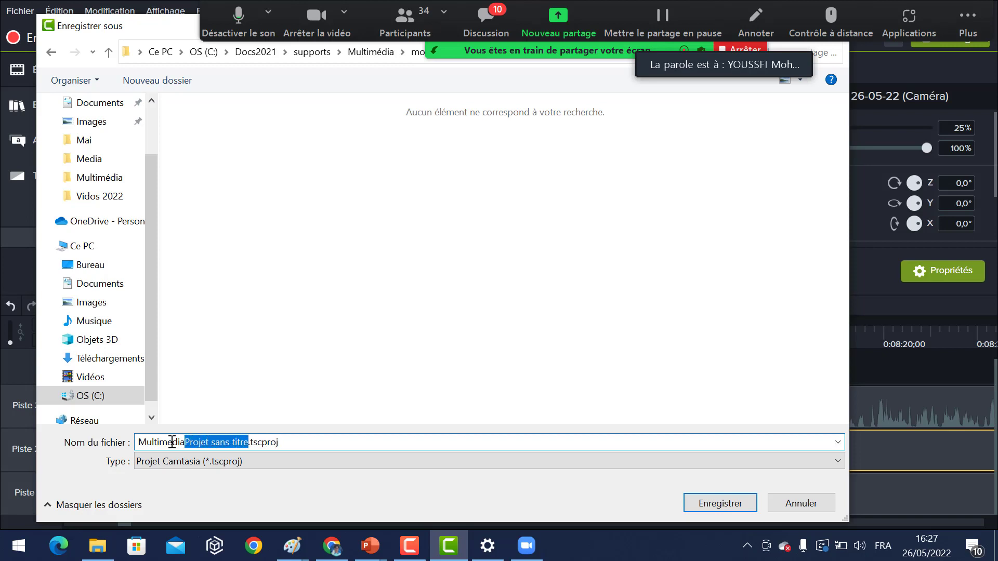
key(Delete)
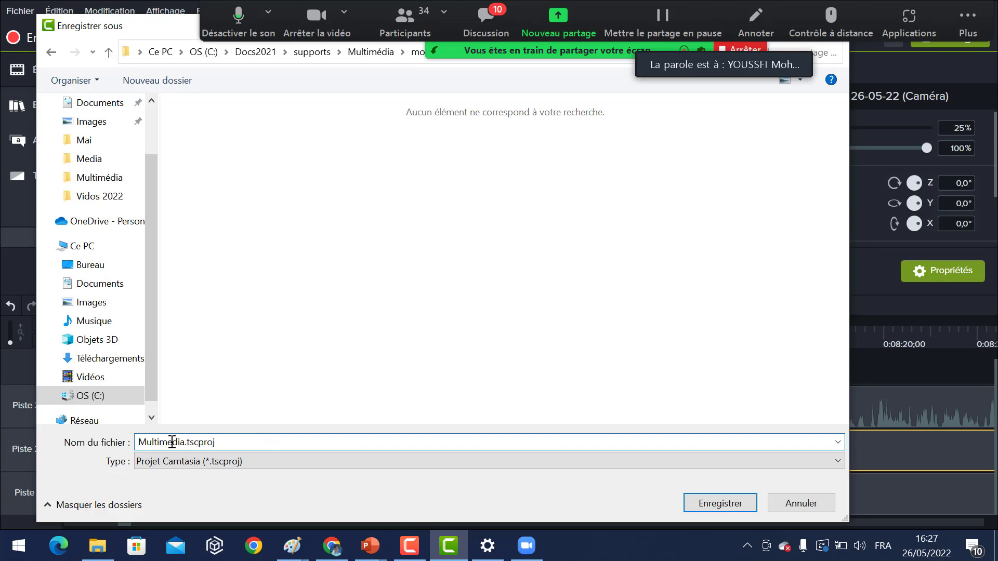
key(Return)
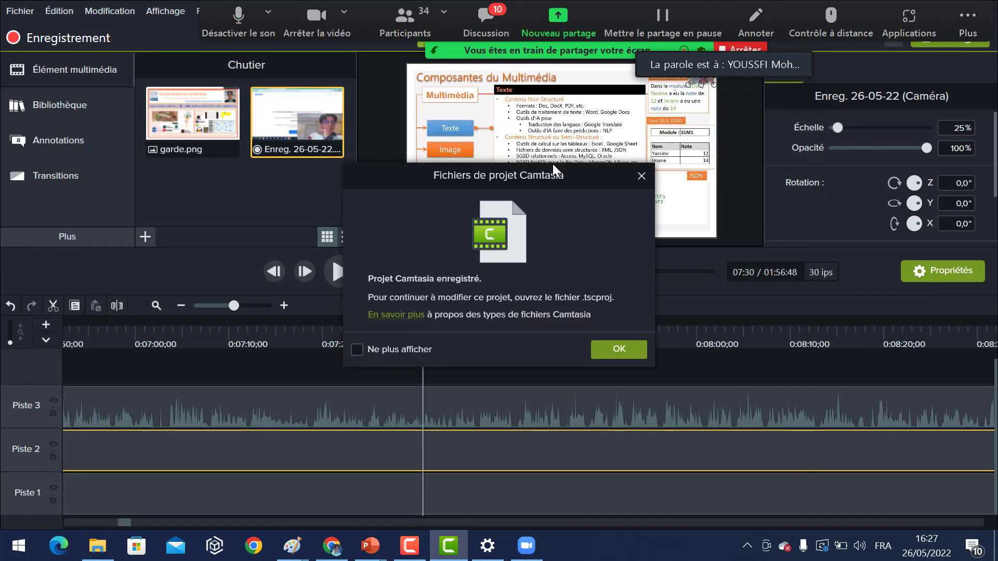
click(614, 351)
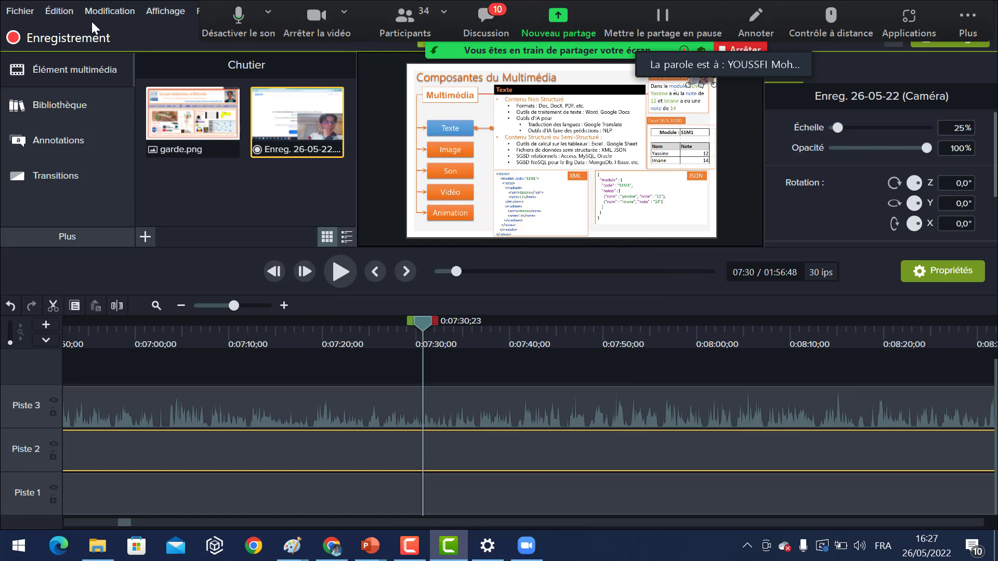
Quit Camtasia through Fichier > Quitter, returning to the PowerPoint presentation.
click(21, 13)
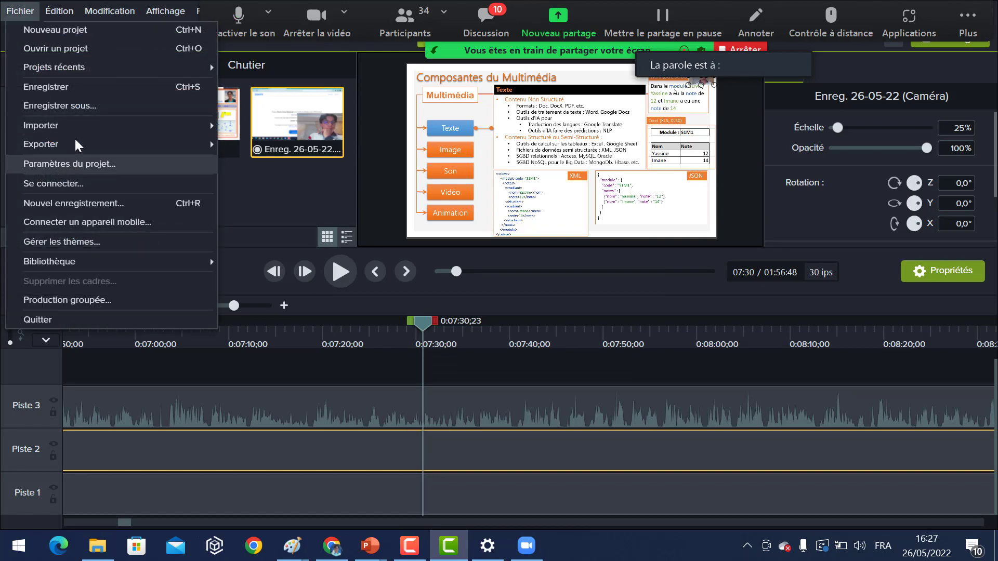
click(55, 319)
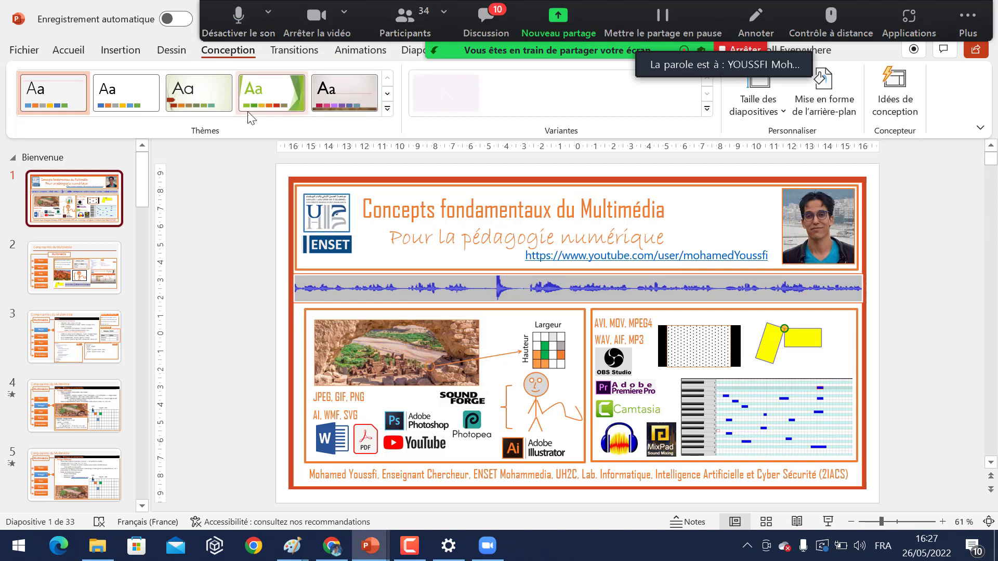
Search the Start menu for 'cam' and launch Camtasia 2019.
click(19, 546)
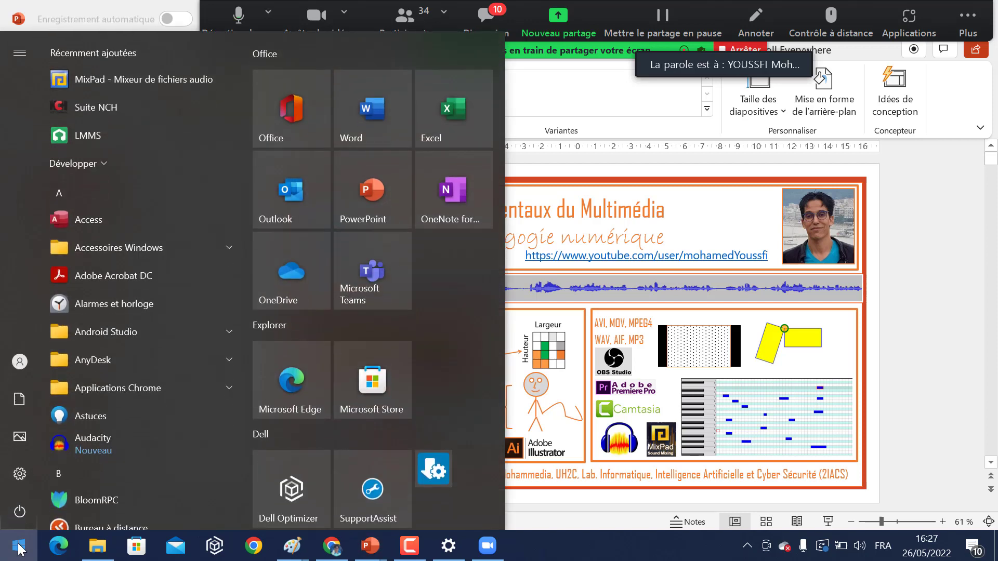
text(cam)
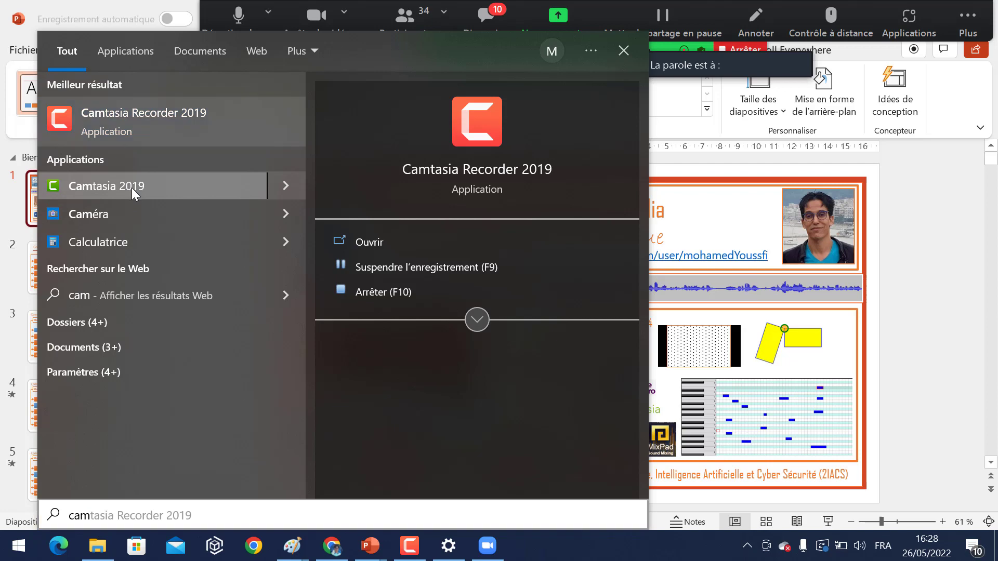
click(132, 187)
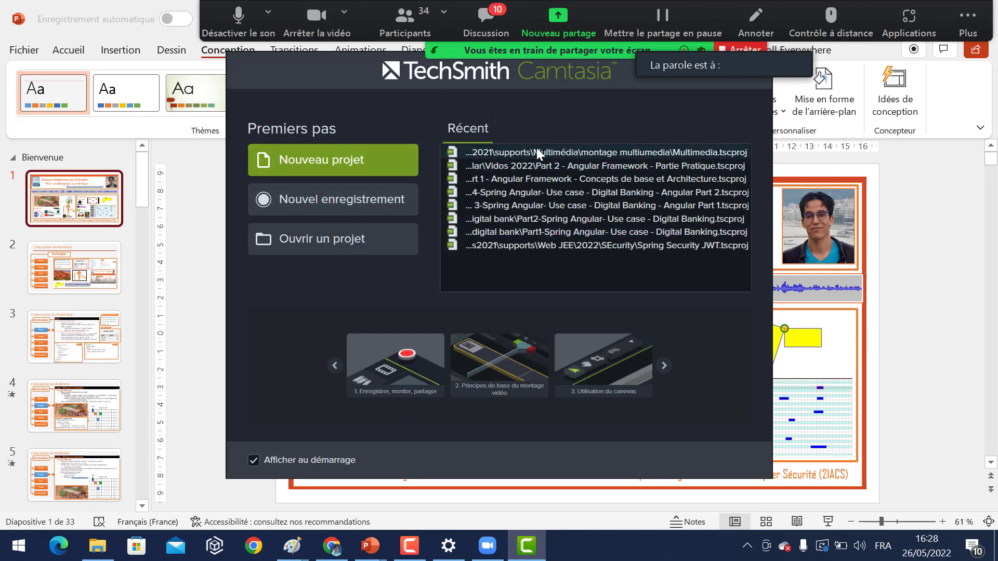
Open the saved Multimedia.tscproj project and bring Camtasia back to the front.
click(331, 239)
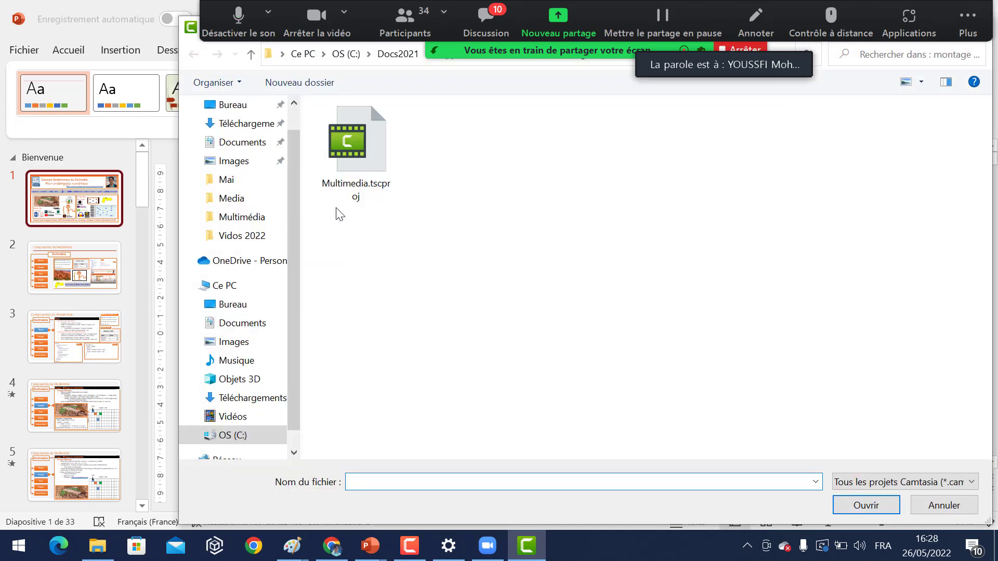
double_click(357, 132)
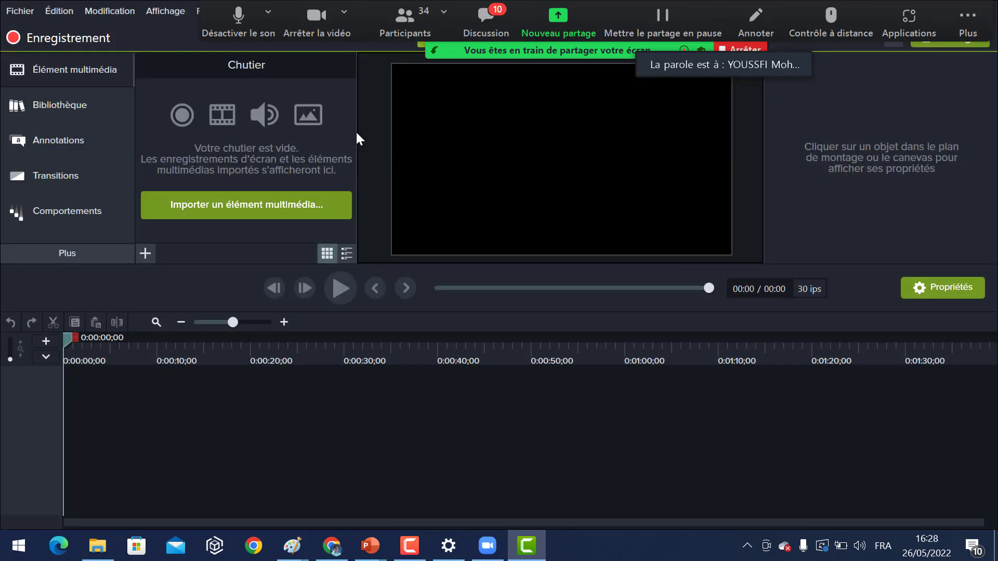
key(alt+Tab)
click(527, 546)
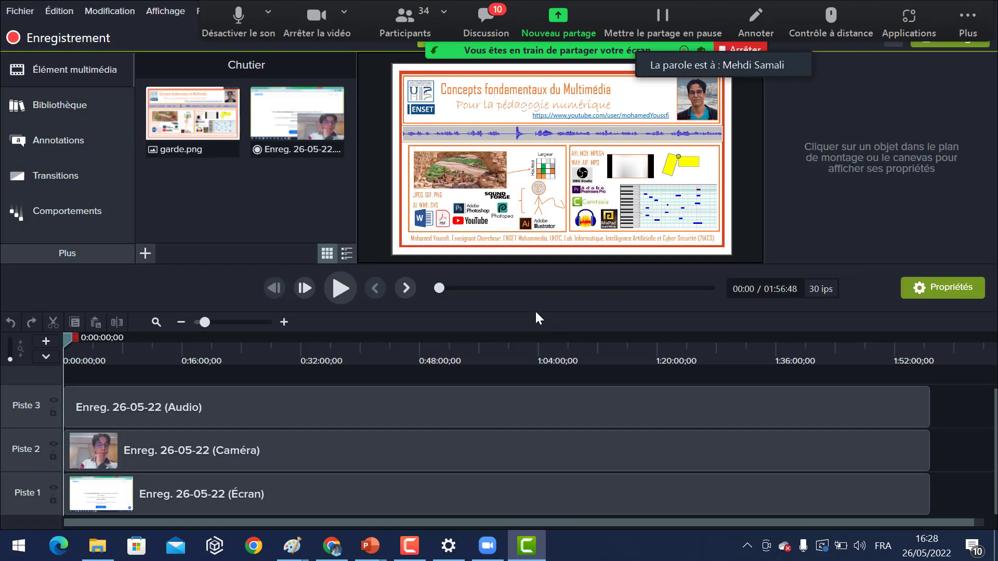
Play the recording from about 27 minutes, return near the start, and zoom the timeline in and out.
click(264, 347)
key(space)
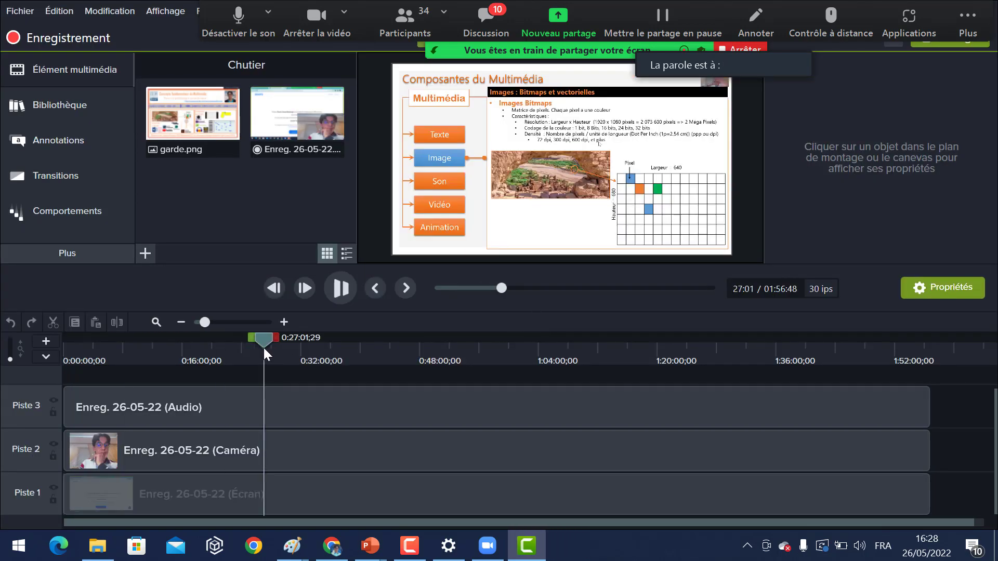
drag(267, 336, 73, 354)
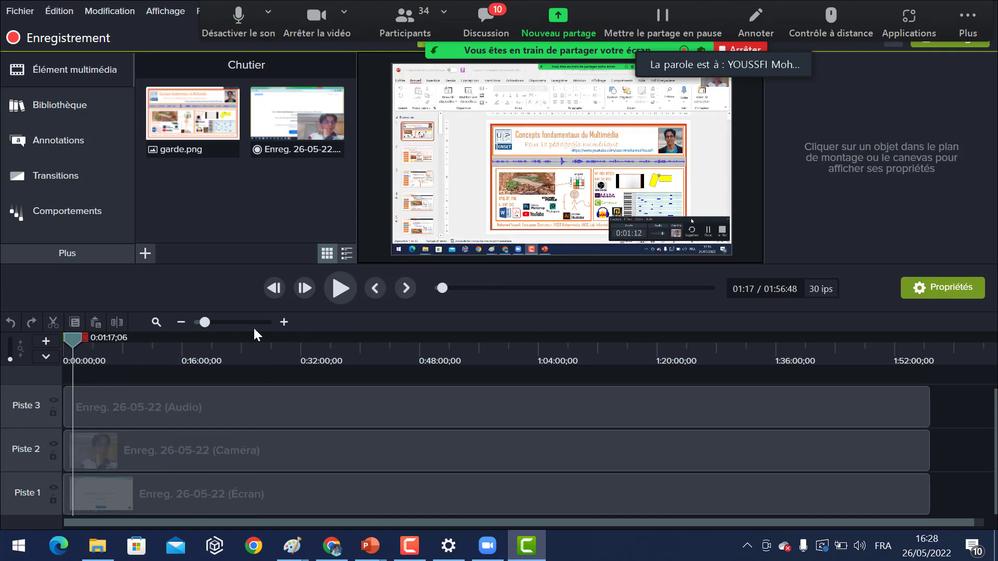
click(284, 323)
click(284, 323)
click(284, 322)
click(284, 323)
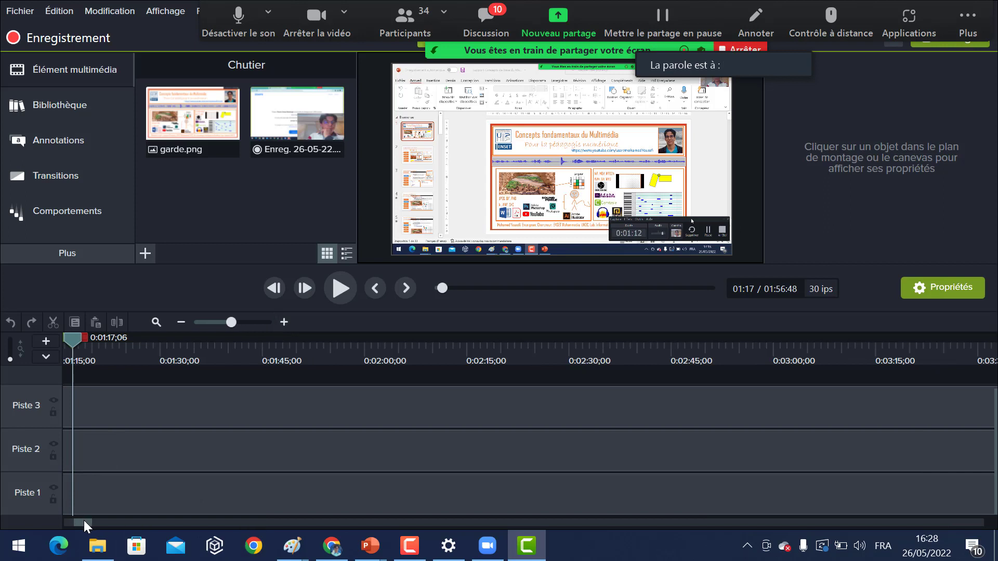
drag(85, 523, 68, 524)
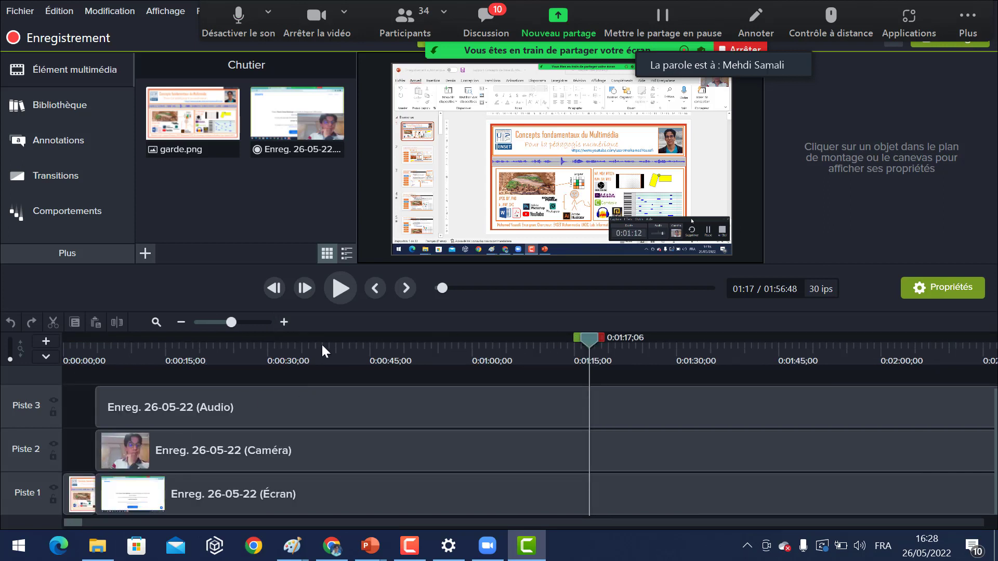
click(181, 323)
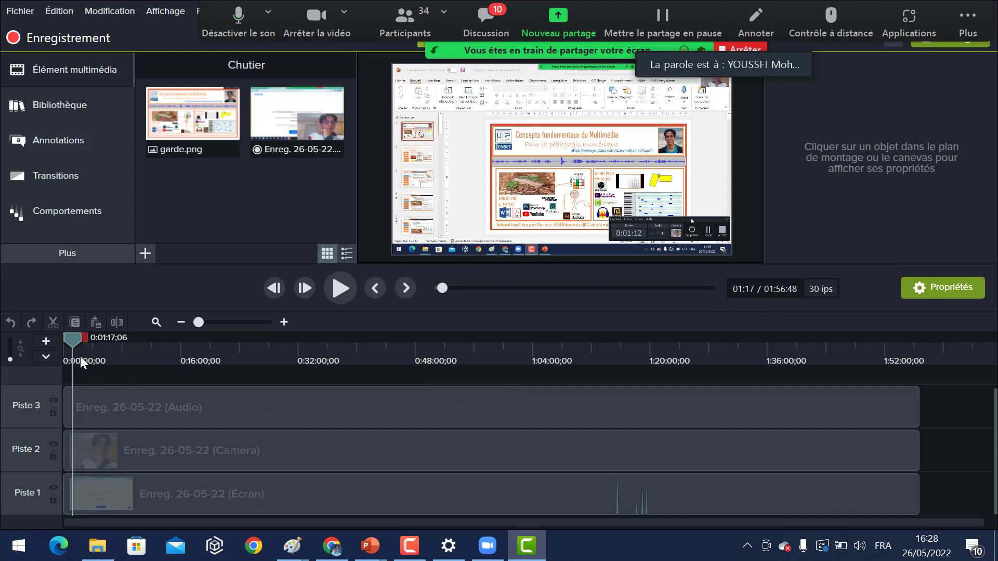
Zoom the timeline to 15-second steps and select the garde title image clip.
click(283, 321)
click(284, 322)
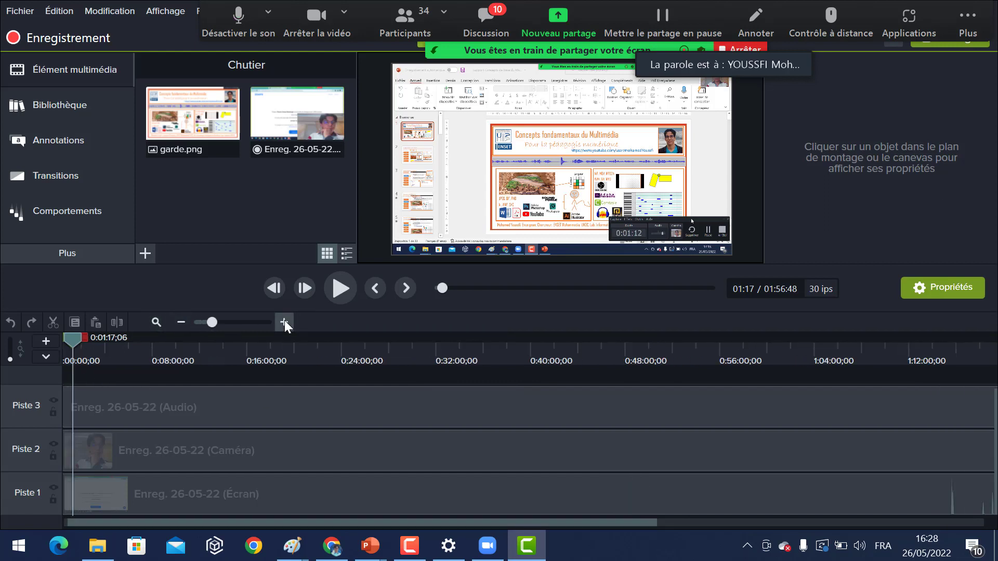
click(284, 322)
click(284, 322)
click(284, 322)
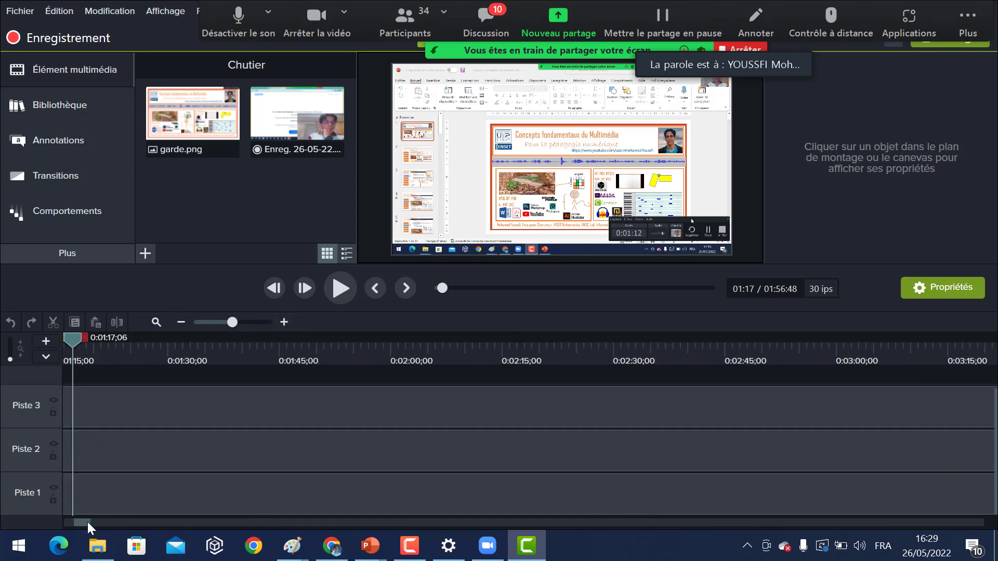
drag(87, 522, 32, 514)
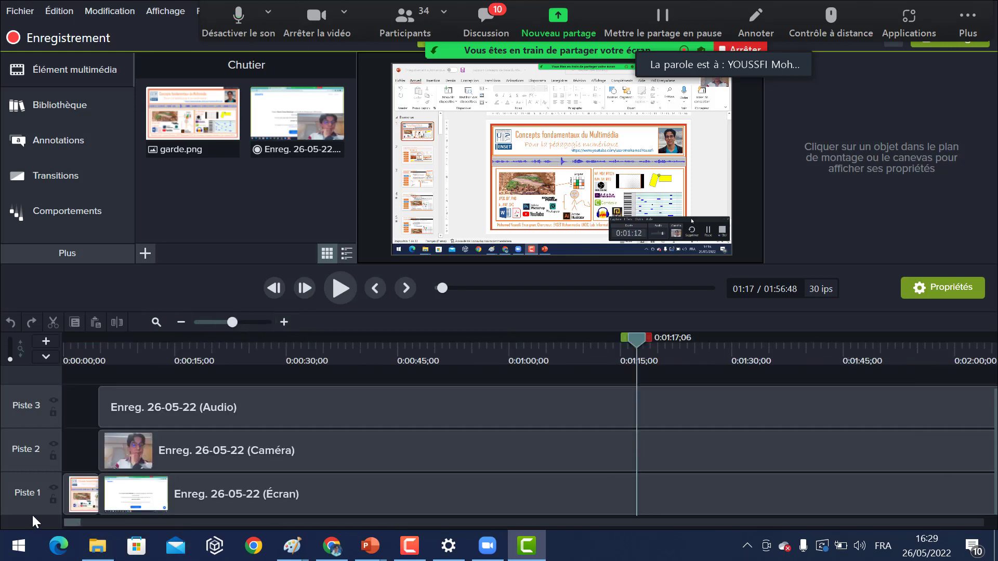
click(82, 494)
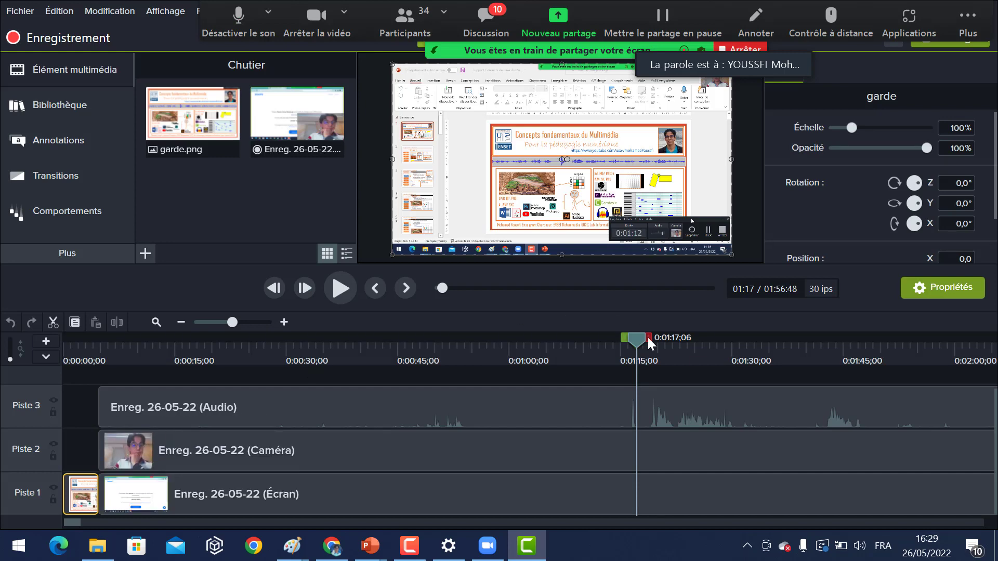
Play the recording around 1:20 and 0:31, then park the playhead at about 1:16.
drag(638, 343, 655, 344)
key(space)
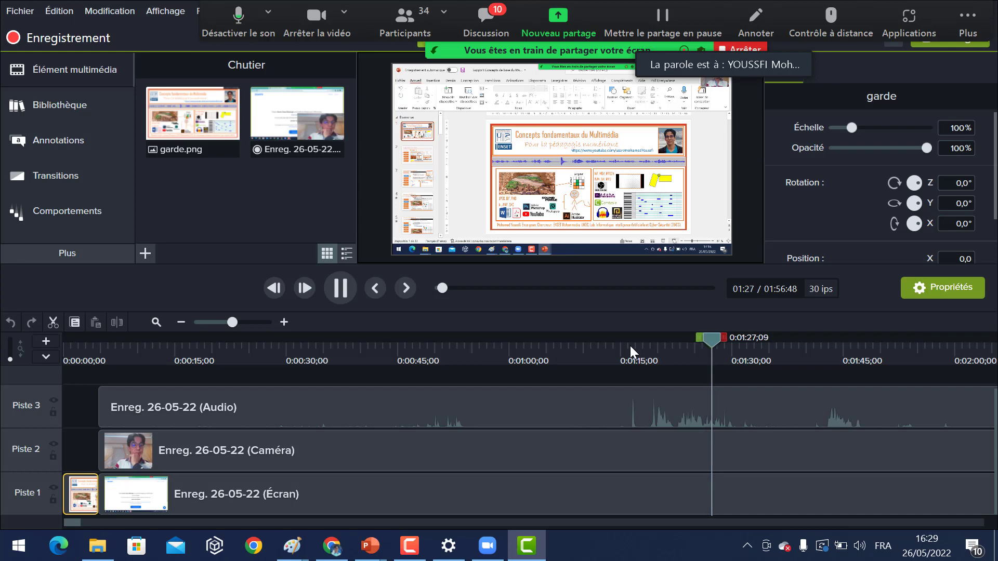
key(space)
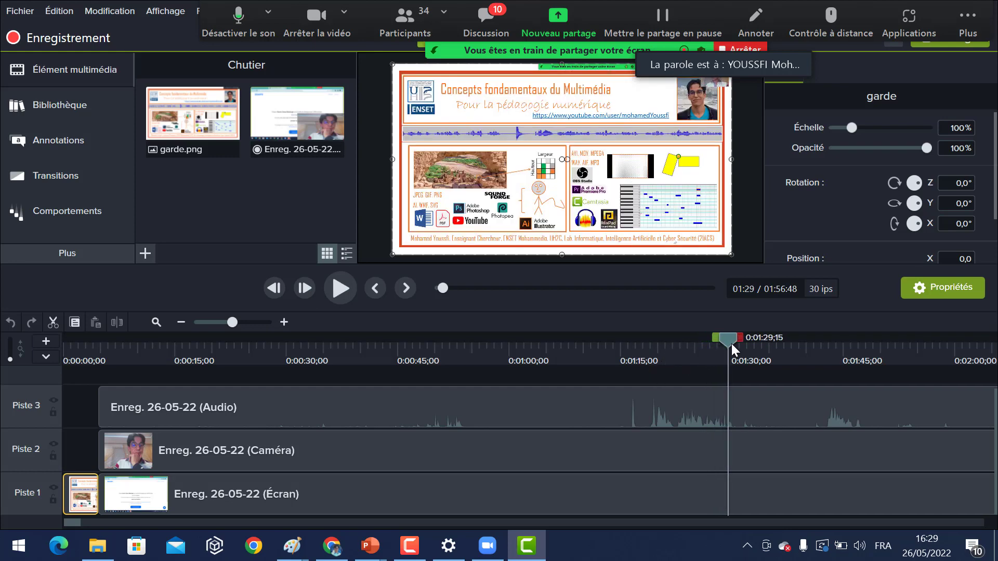
click(297, 363)
key(space)
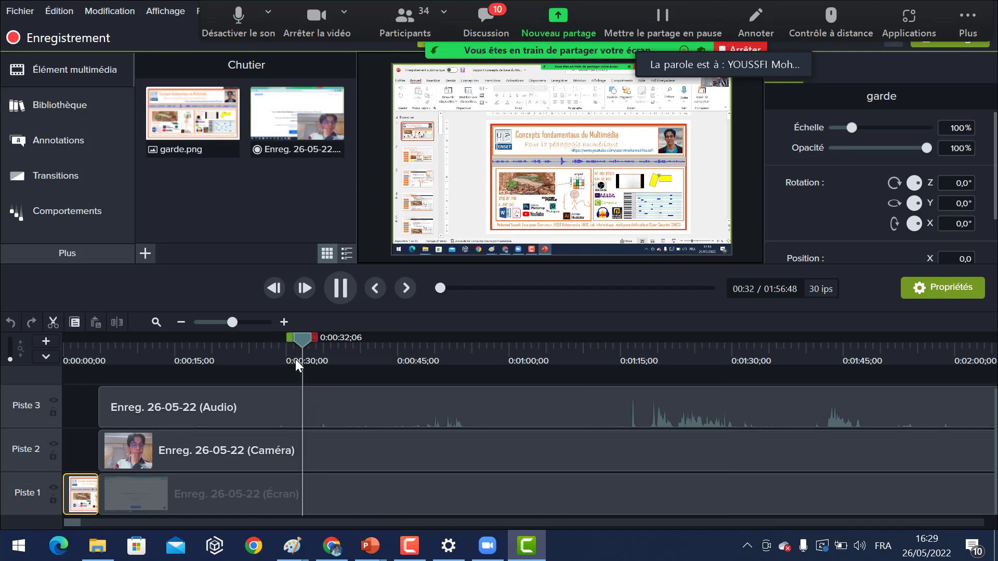
drag(316, 336, 632, 344)
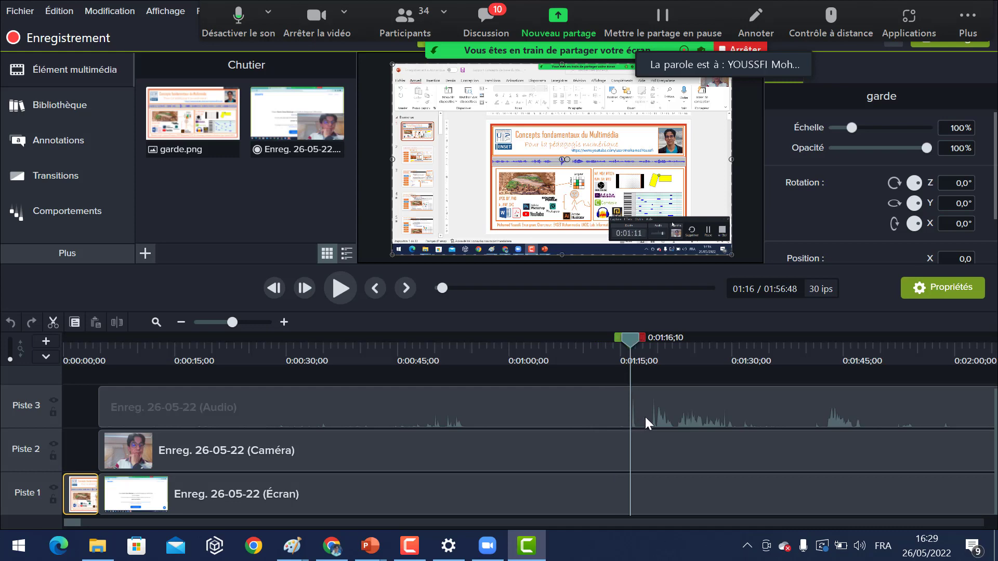
Split the audio, camera and screen clips at 1:16 and delete the parts before the split.
click(656, 406)
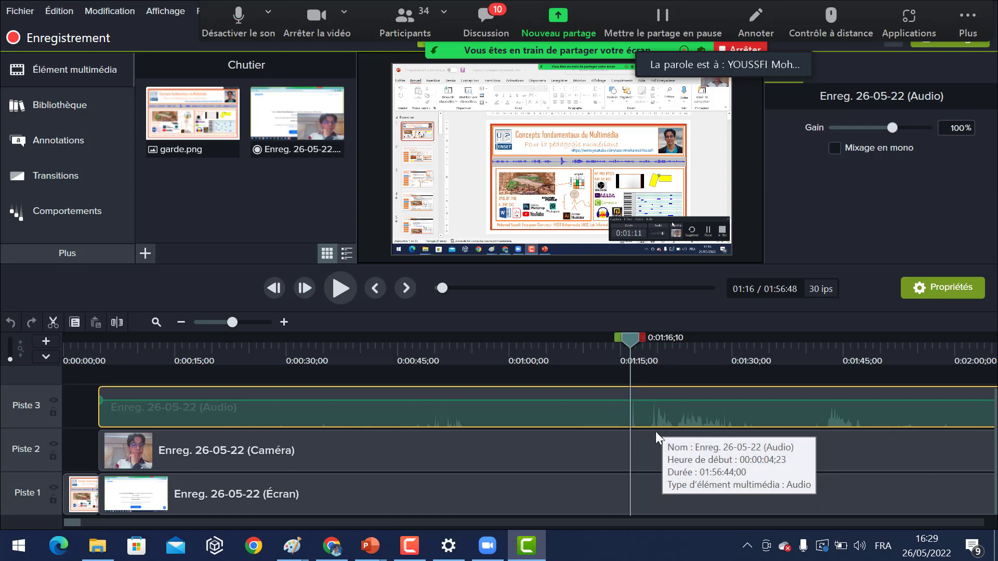
click(647, 461)
click(648, 493)
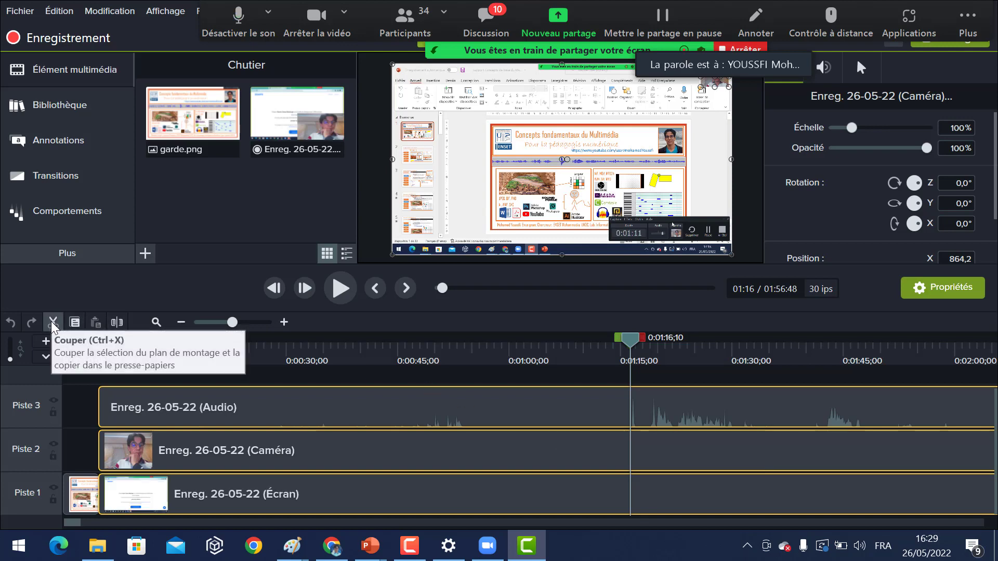
click(117, 323)
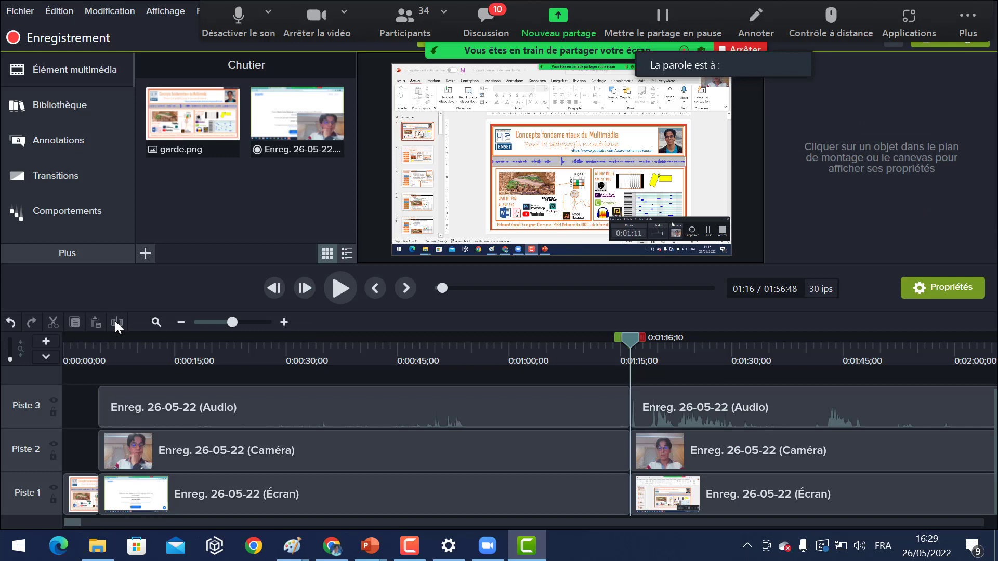
click(436, 404)
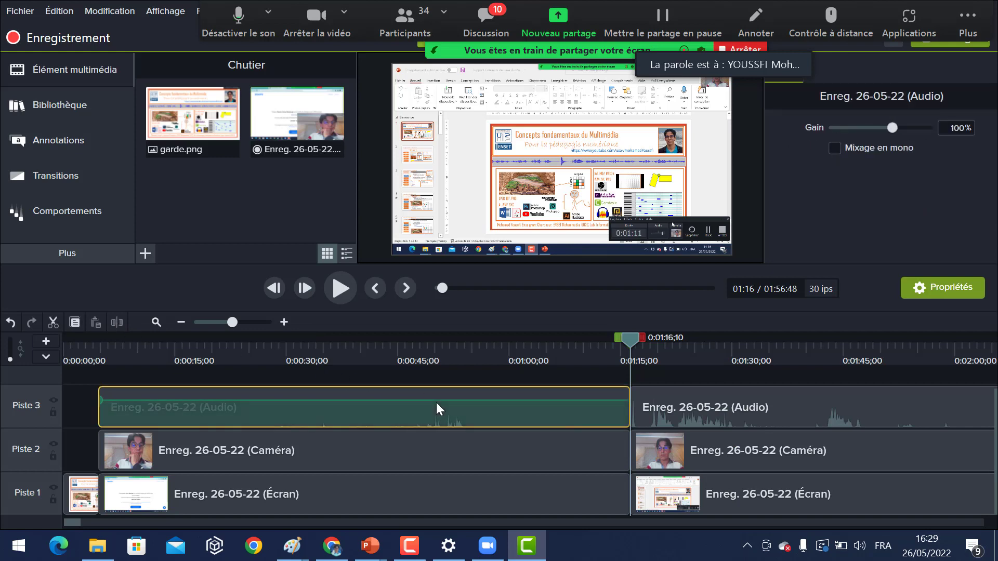
ctrl+click(495, 445)
ctrl+click(482, 483)
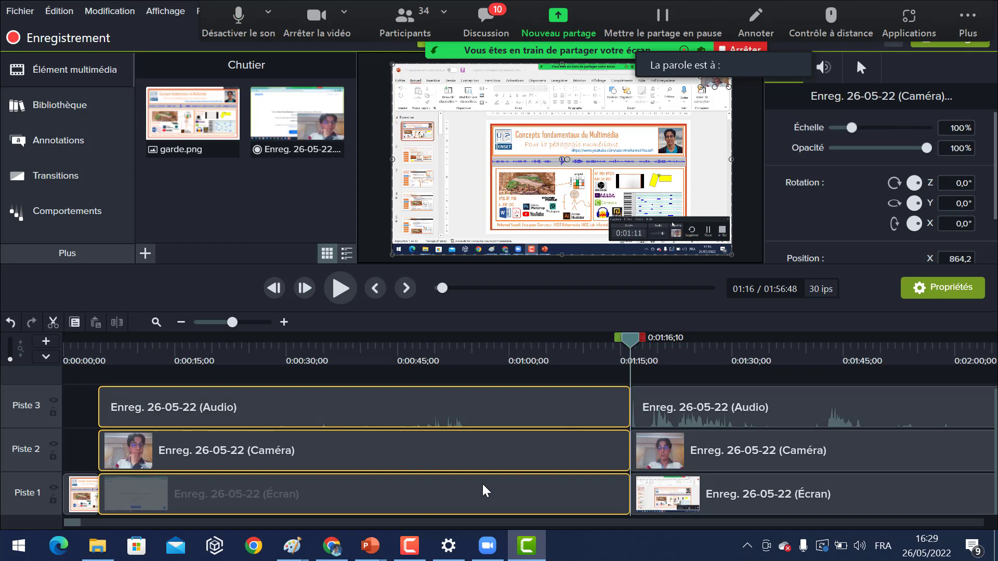
key(Delete)
Slide the three remaining clips left so they start right after garde.png.
click(778, 407)
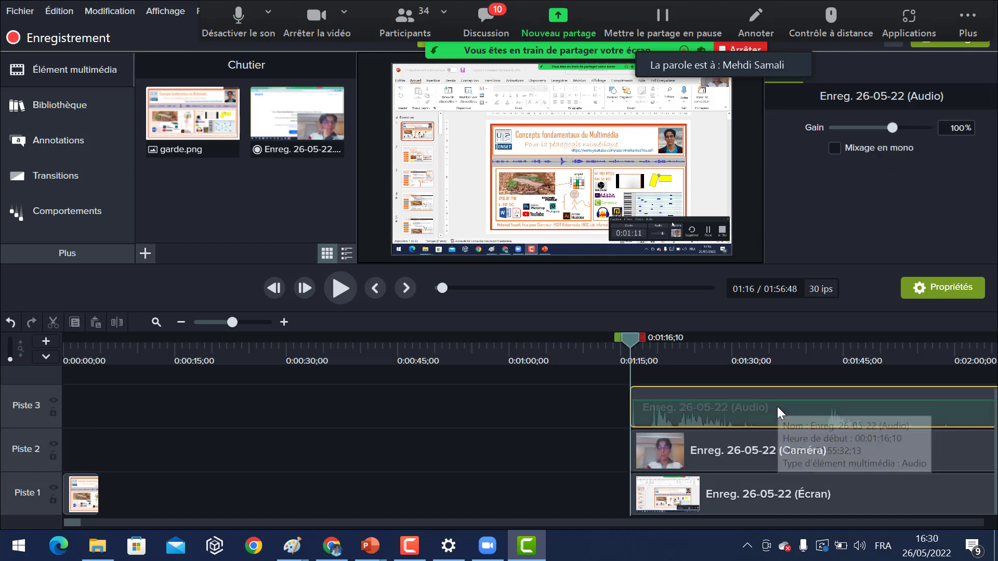
ctrl+click(775, 453)
ctrl+click(780, 486)
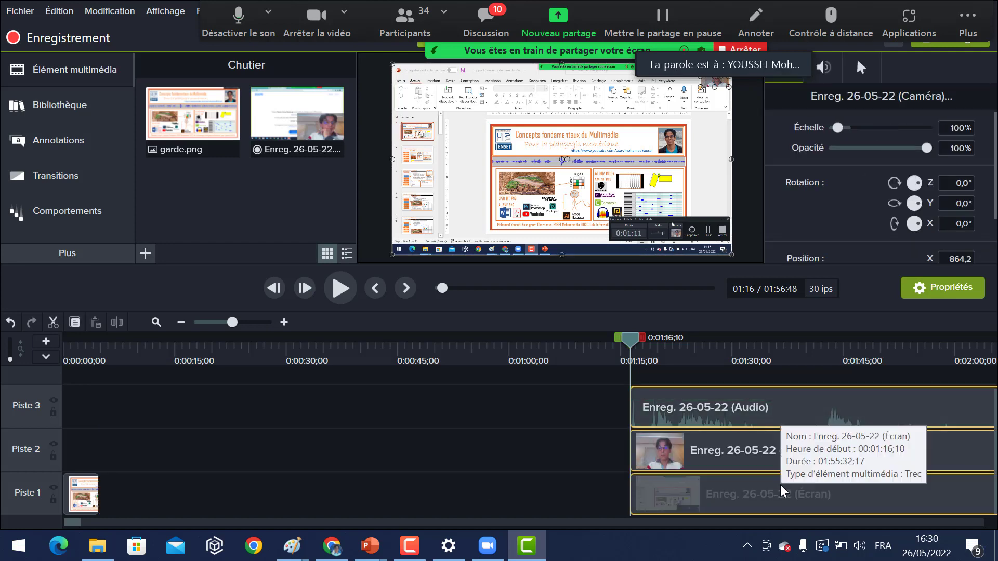
drag(873, 452, 211, 521)
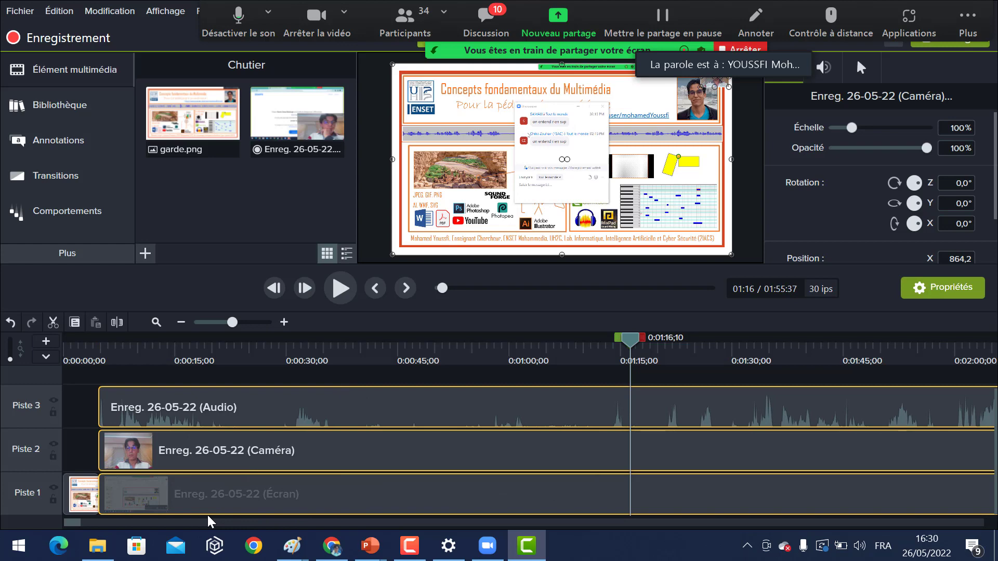
click(172, 357)
key(space)
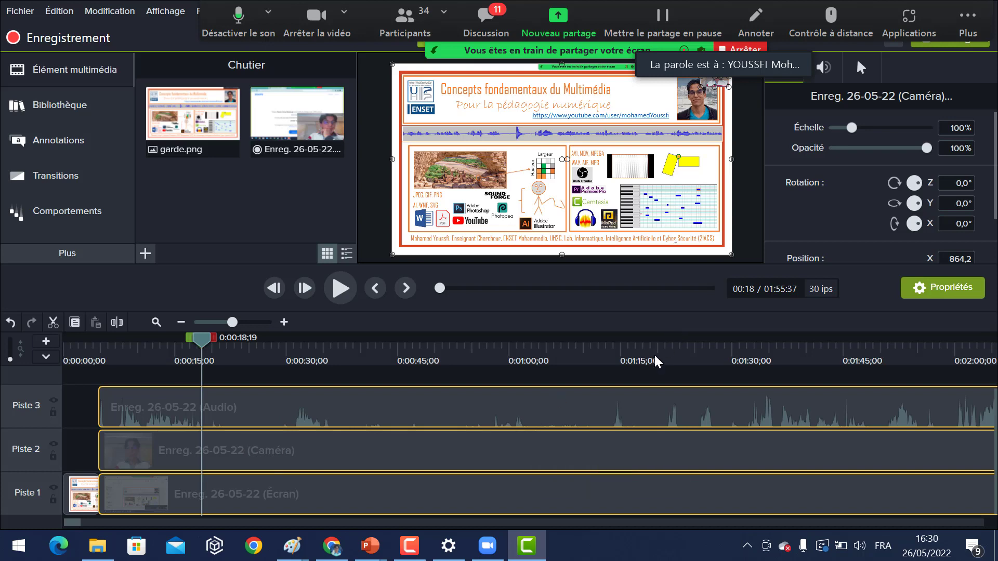
click(655, 355)
key(space)
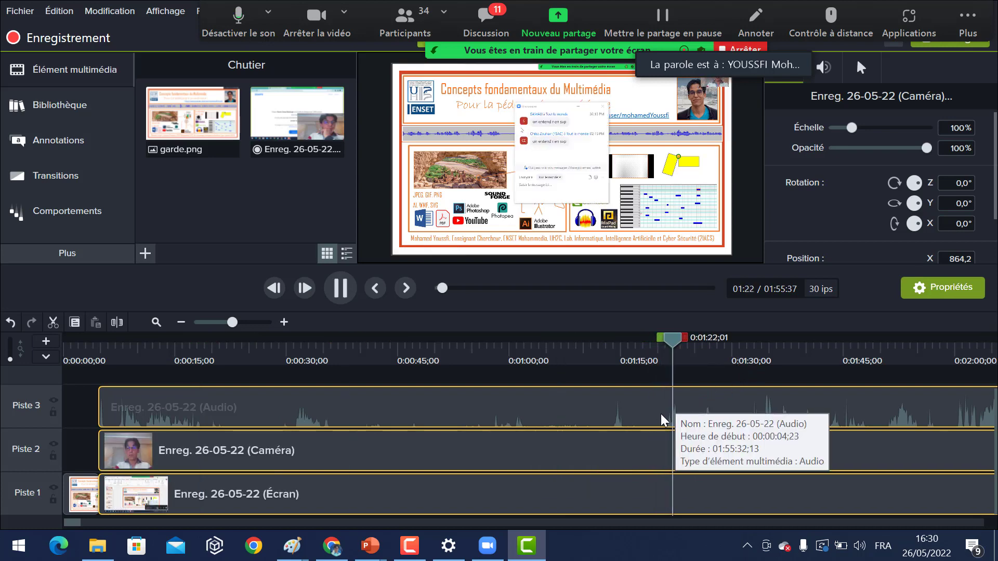
key(space)
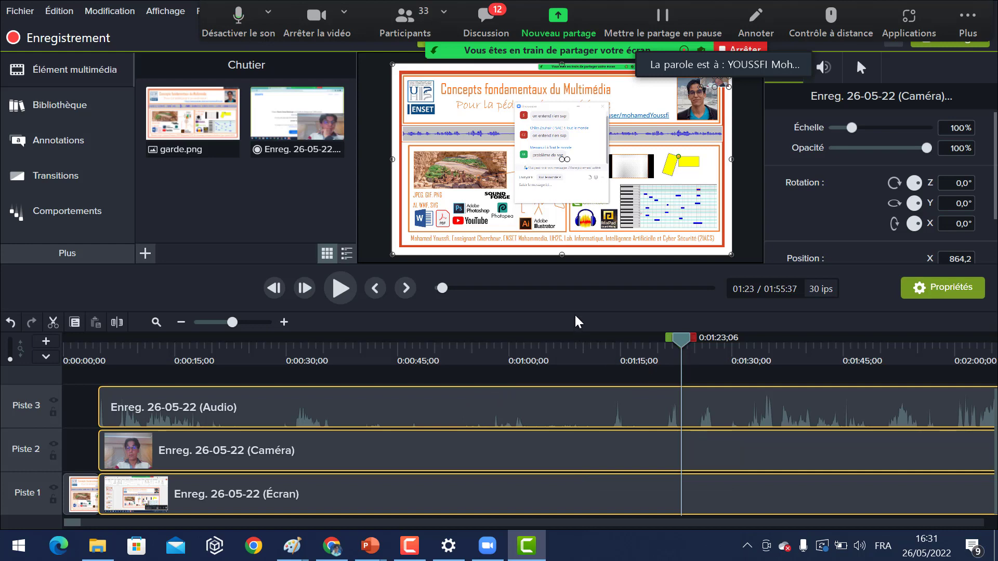
Drag the splitter up to shrink the preview and enlarge the timeline.
drag(583, 269, 583, 256)
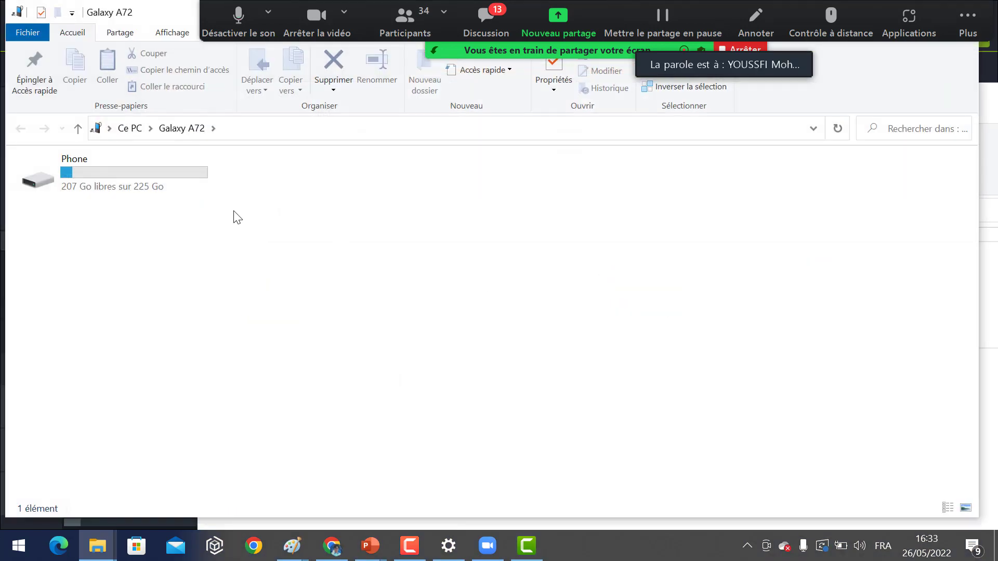
Open Phone > Recordings > Voice Recorder on the phone and copy Voix 012.m4a.
double_click(120, 174)
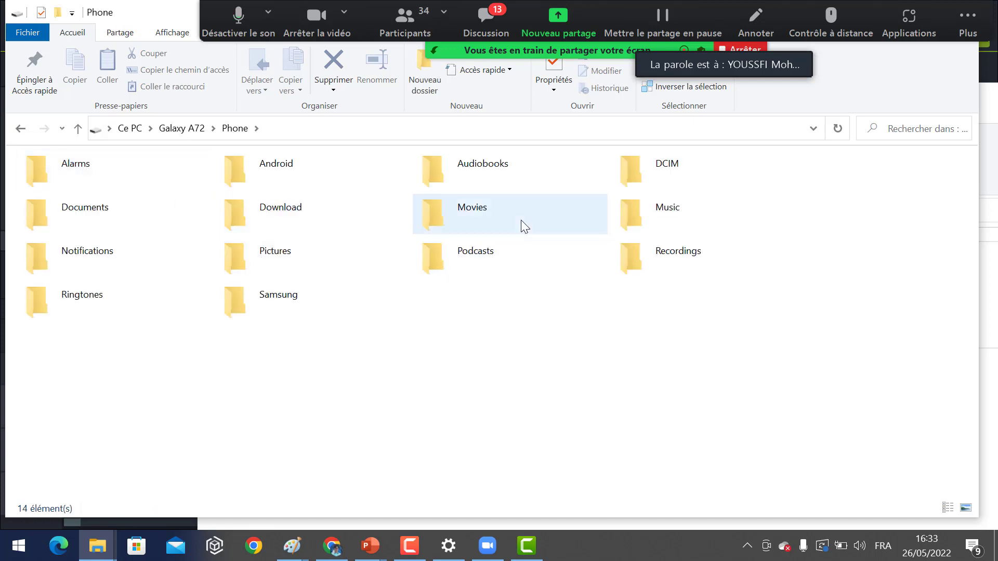
double_click(637, 257)
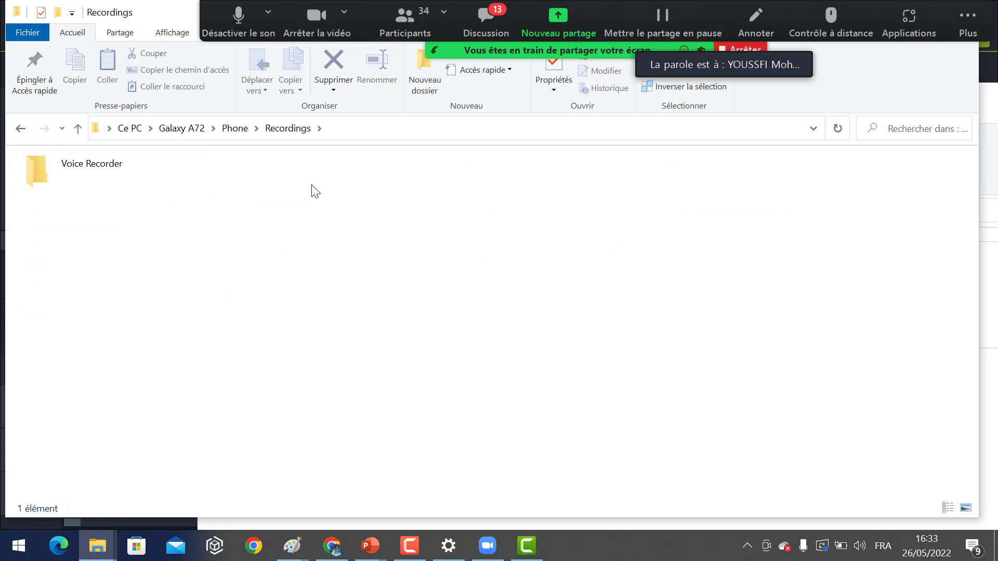
double_click(97, 165)
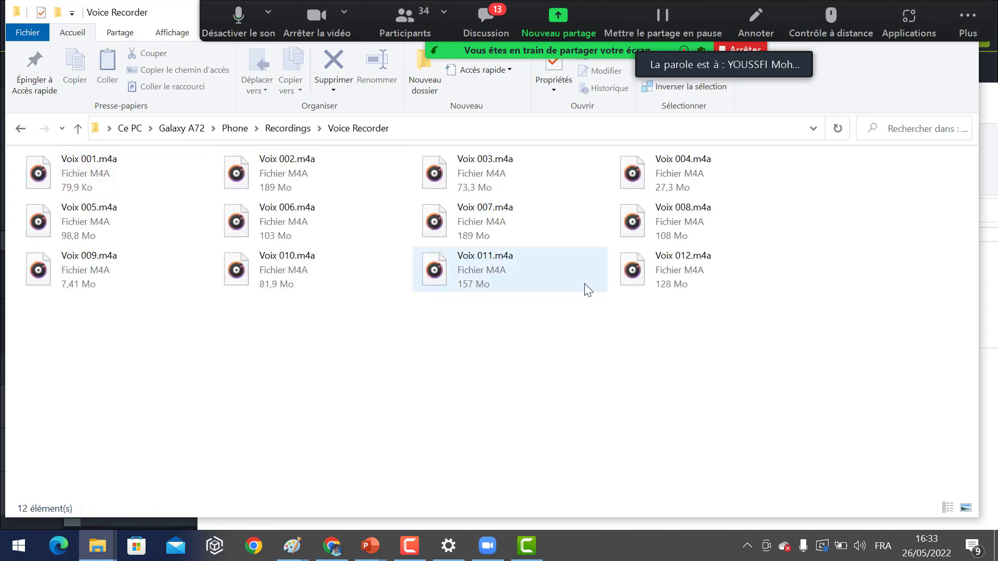
click(674, 262)
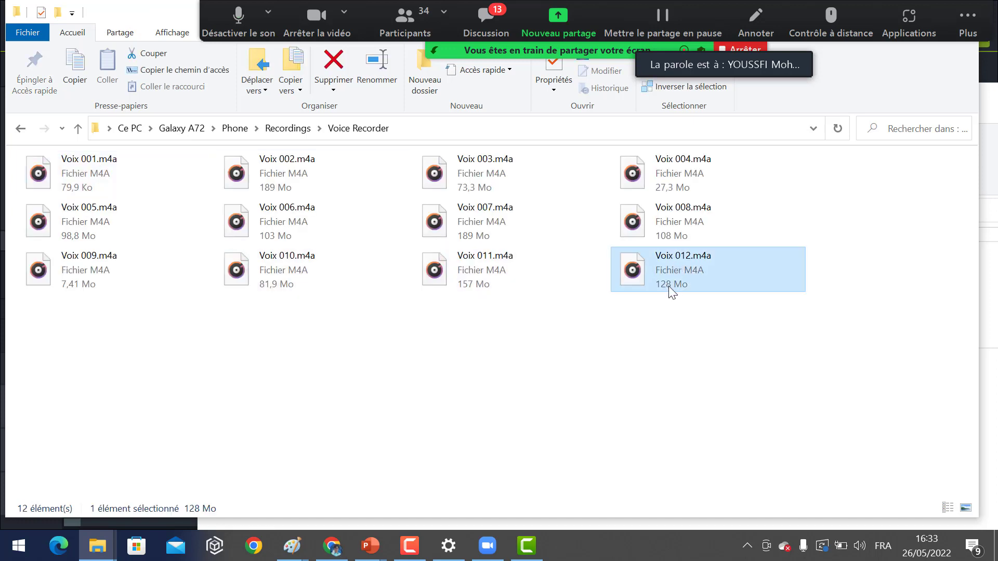
right_click(638, 271)
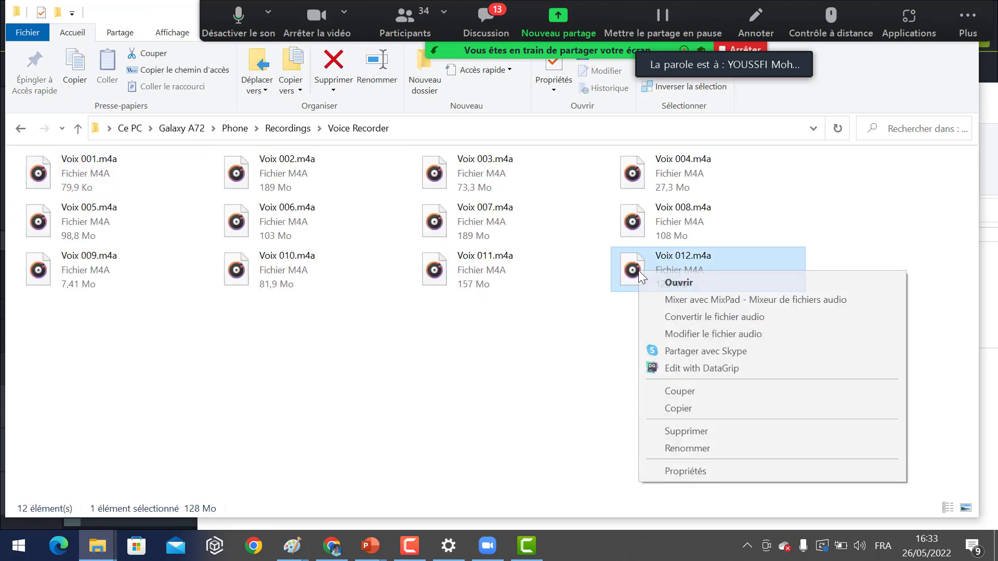
click(700, 408)
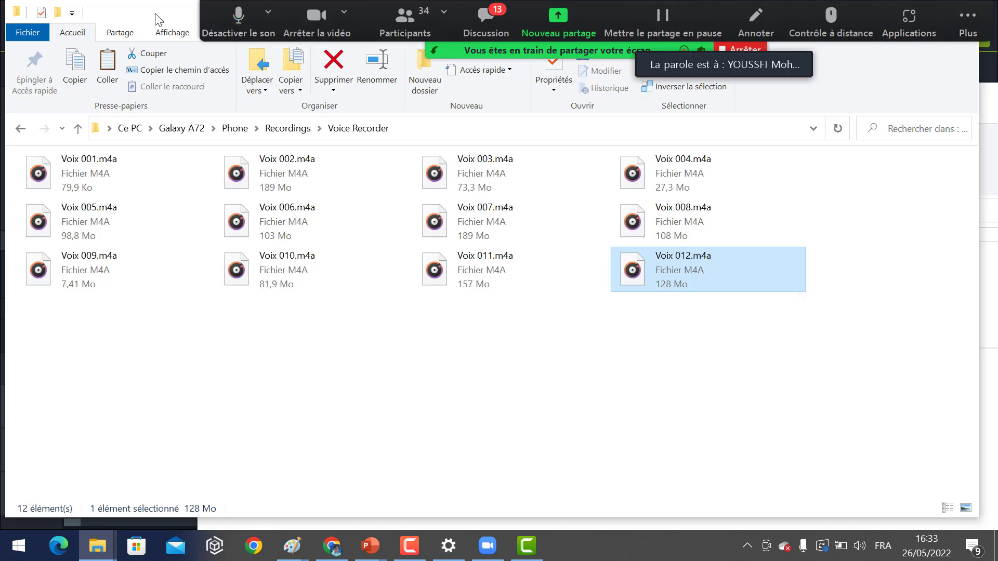
drag(156, 16, 333, 149)
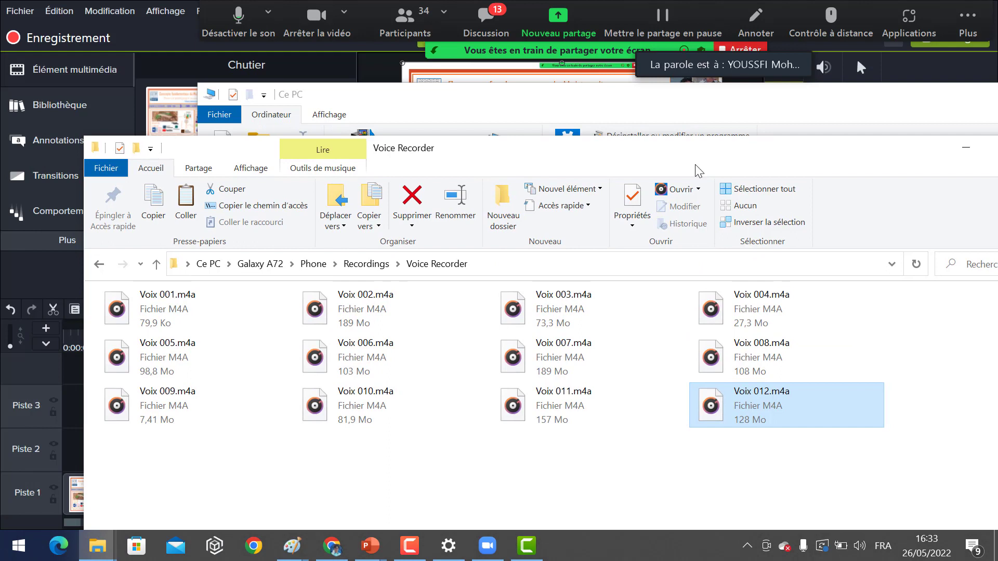
Paste Voix 012.m4a into C:\Docs2021\supports\Multimédia\montage multimedia.
click(229, 264)
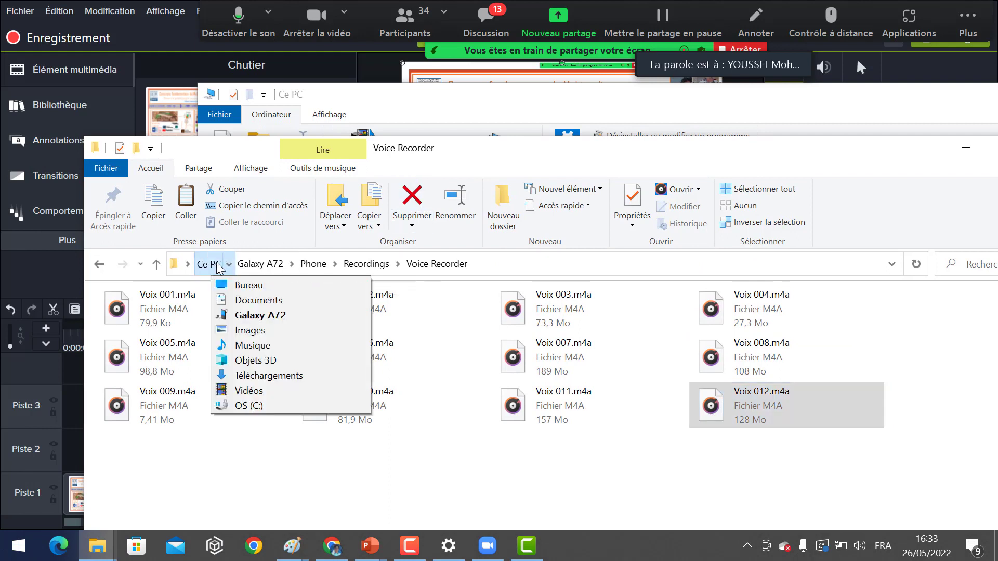
click(209, 264)
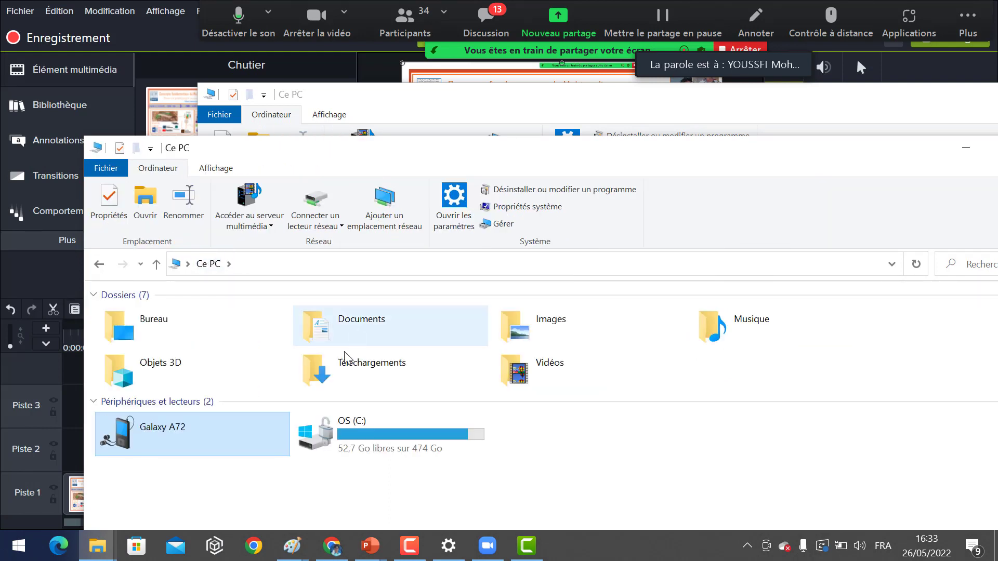
double_click(414, 434)
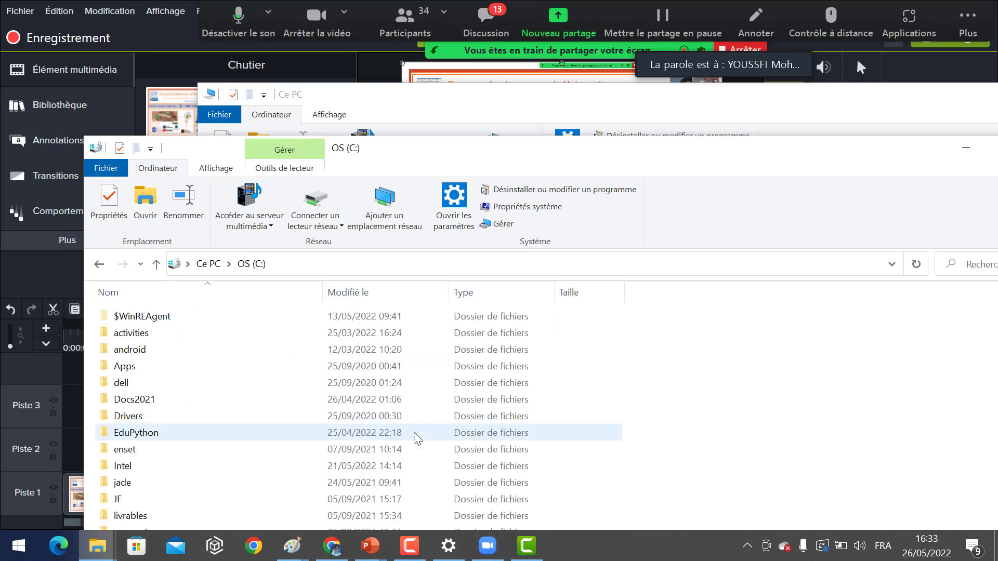
double_click(137, 400)
key(s)
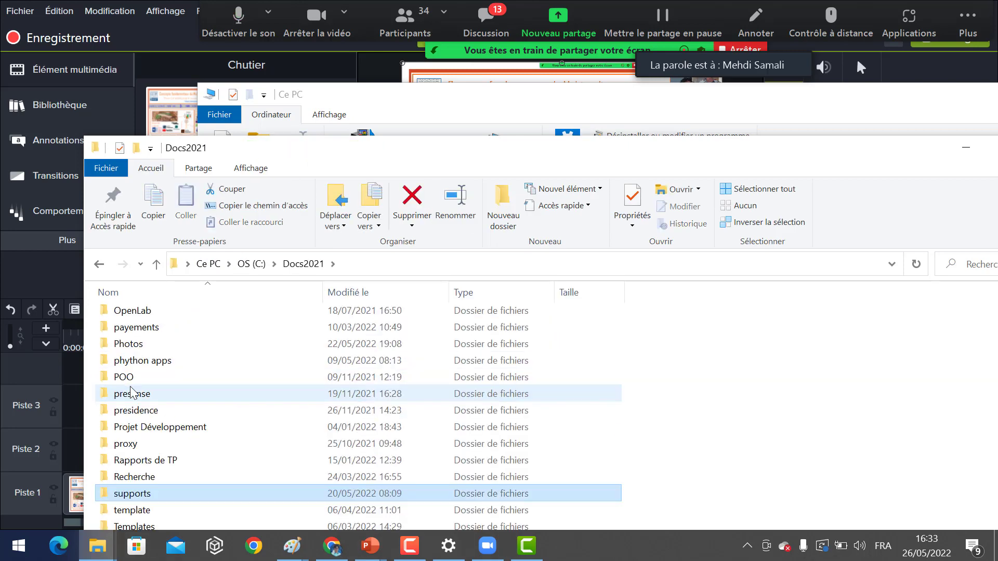
key(Return)
key(Down)
key(Down)
key(Down)
key(Down)
key(Down)
key(Down)
key(Down)
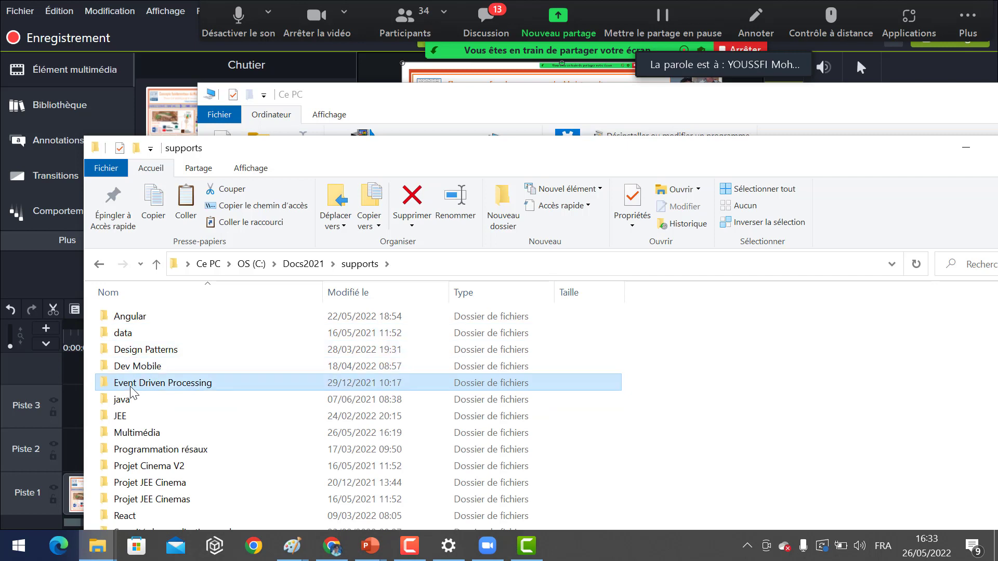
key(Return)
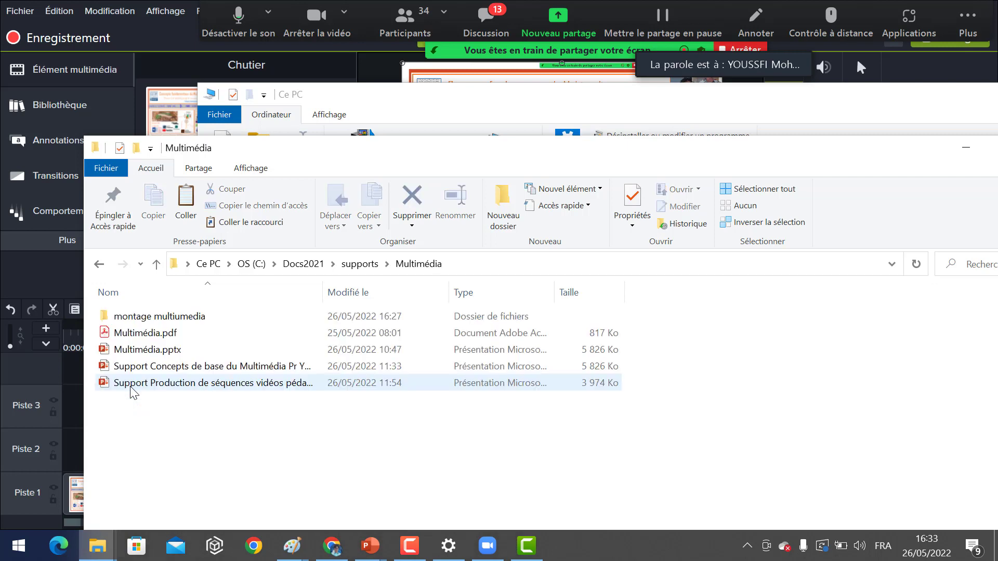
double_click(172, 316)
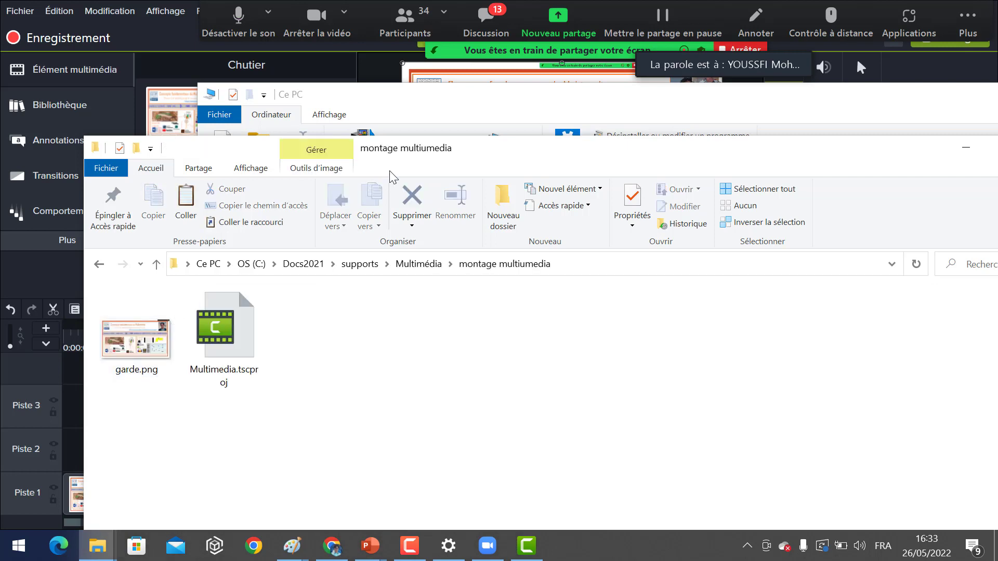
key(ctrl+v)
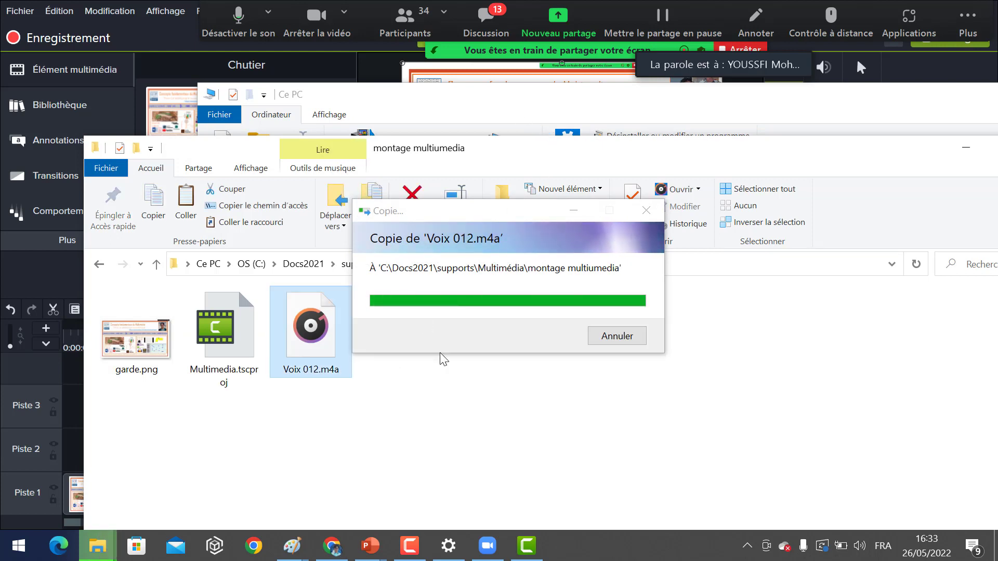
Move aside and minimize the File Explorer windows.
drag(820, 151, 774, 152)
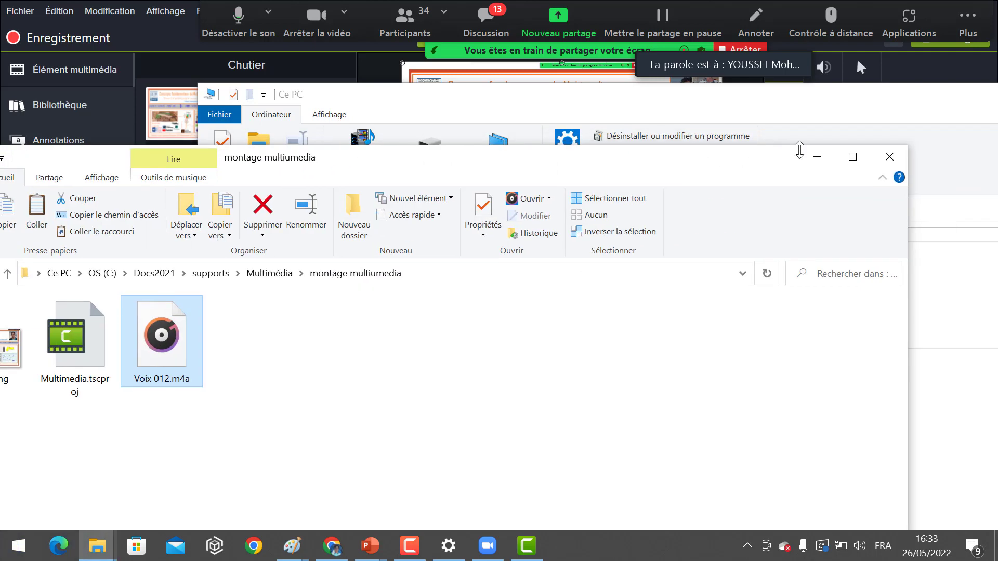
click(820, 156)
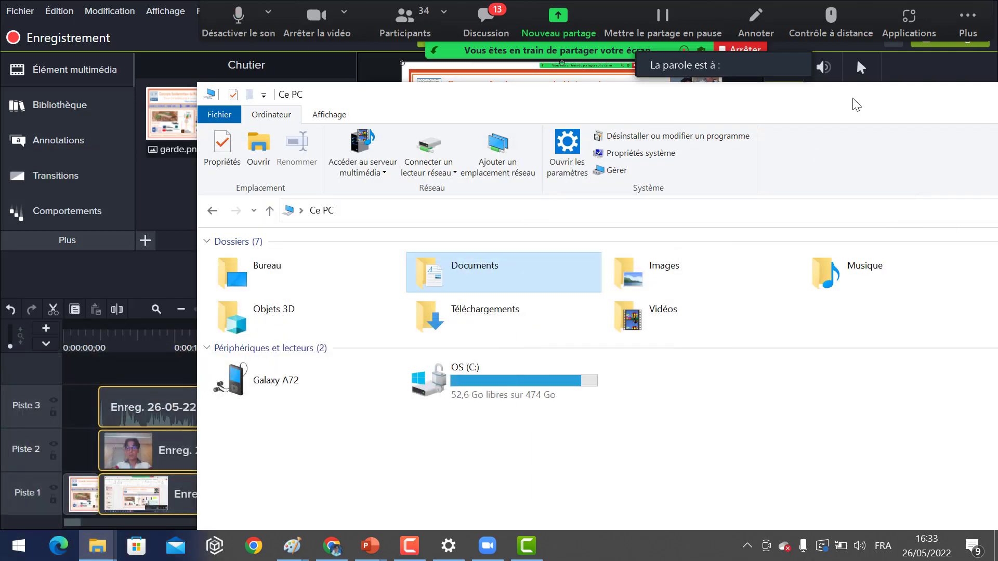
drag(945, 95, 665, 109)
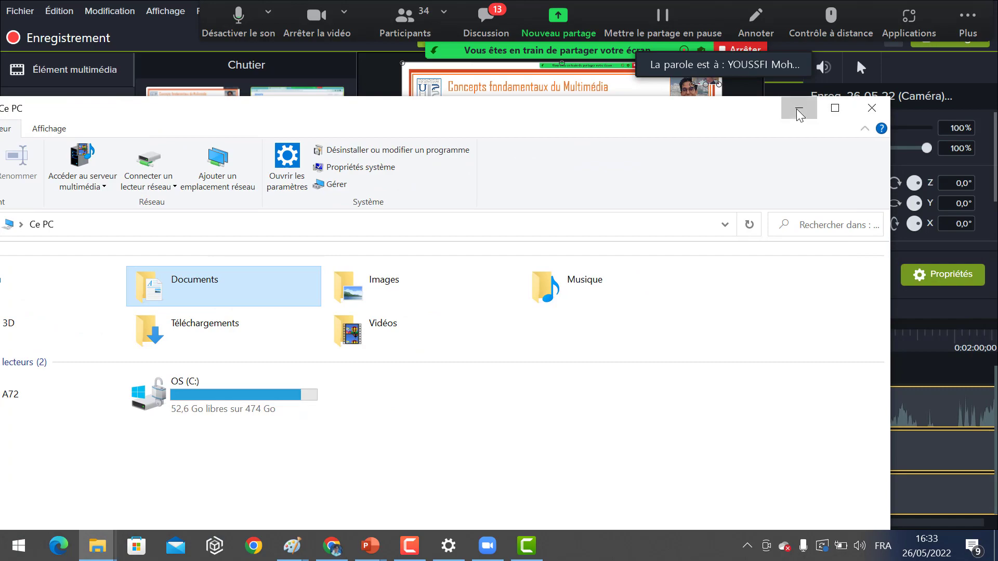
Start Importer un élément multimédia from the media bin and go to C:\Docs2021.
click(815, 114)
right_click(195, 203)
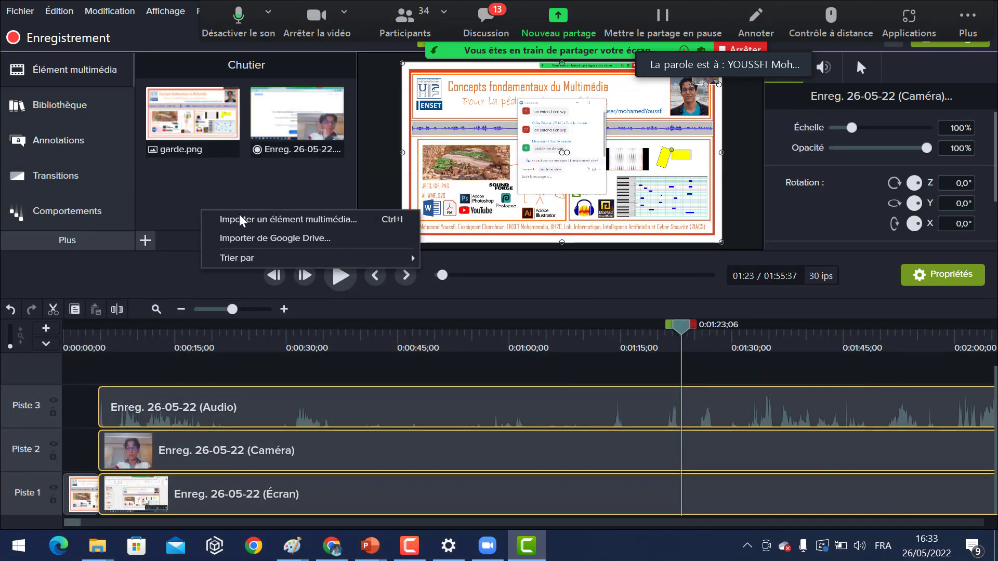
click(257, 216)
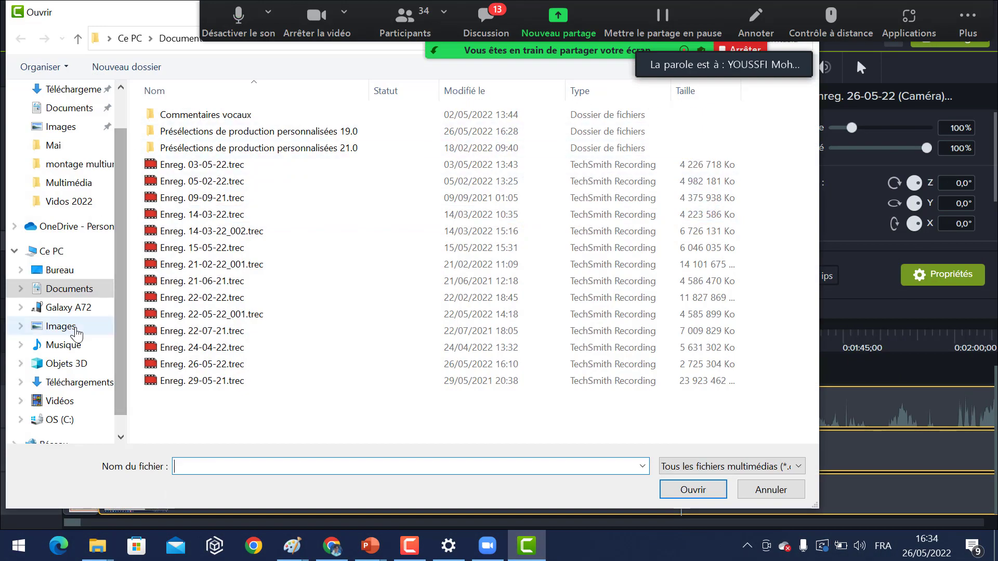
click(64, 420)
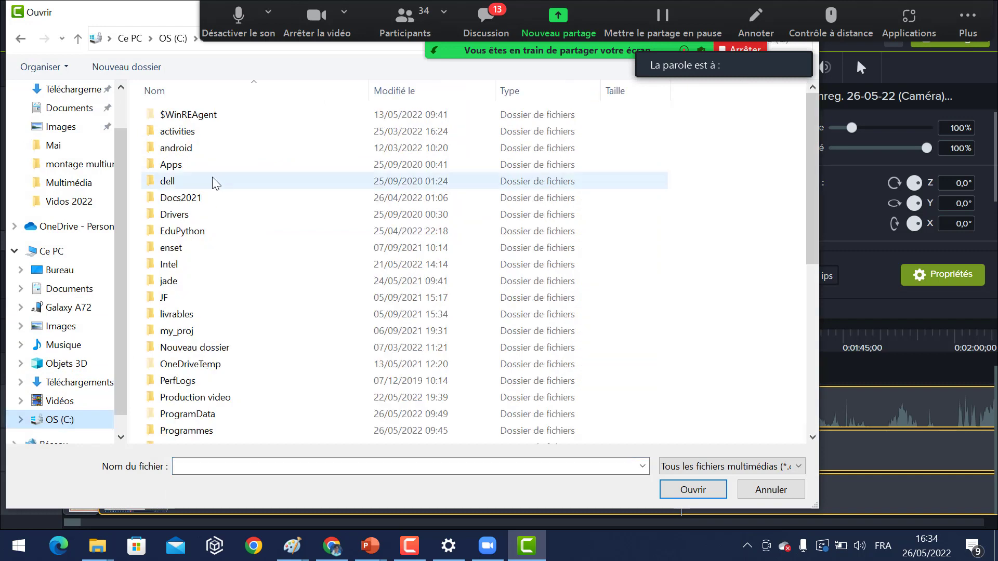
double_click(185, 198)
Browse to supports\Multimédia\montage multimedia and import Voix 012.m4a.
key(Down)
key(Down)
key(Down)
key(Down)
key(Down)
key(Down)
key(Down)
key(Down)
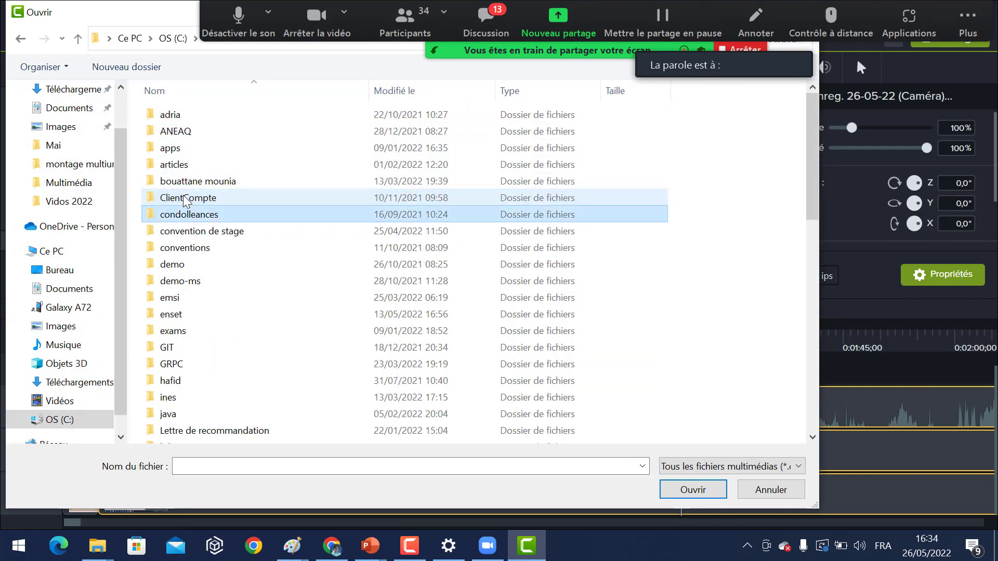
key(s)
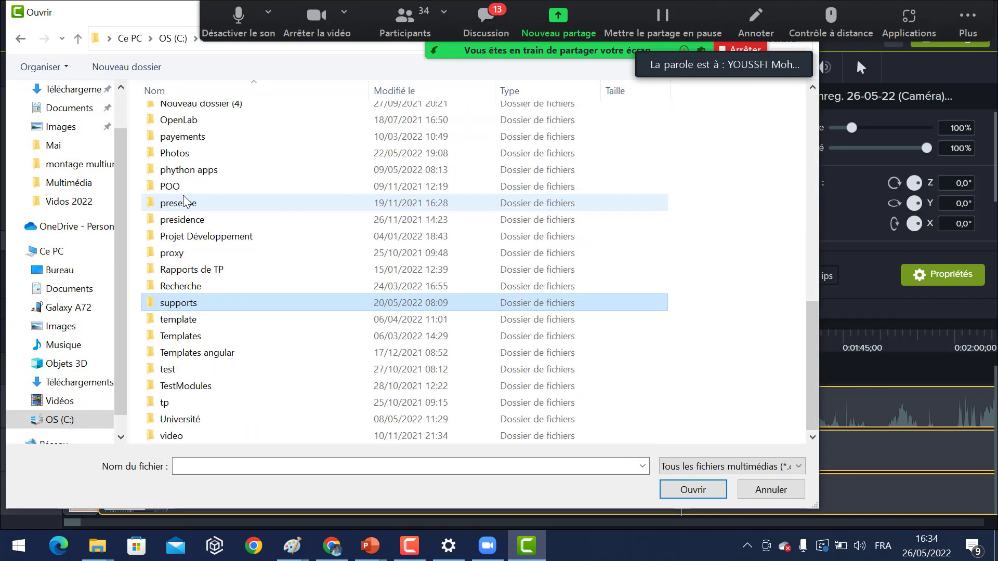
key(Return)
key(Down)
key(Down)
key(Down)
key(Down)
key(Down)
key(Down)
key(Down)
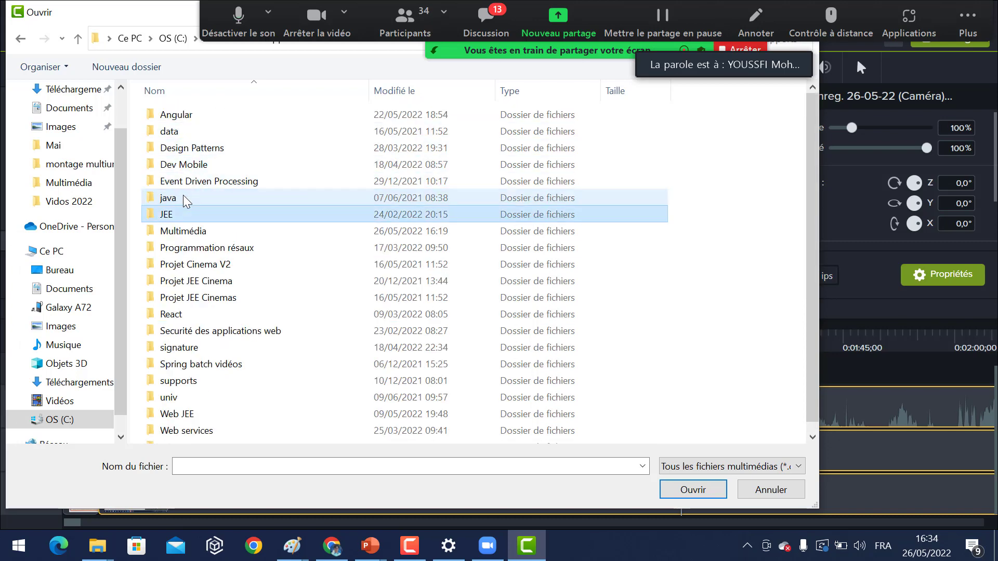
key(Return)
key(Down)
key(Up)
key(Return)
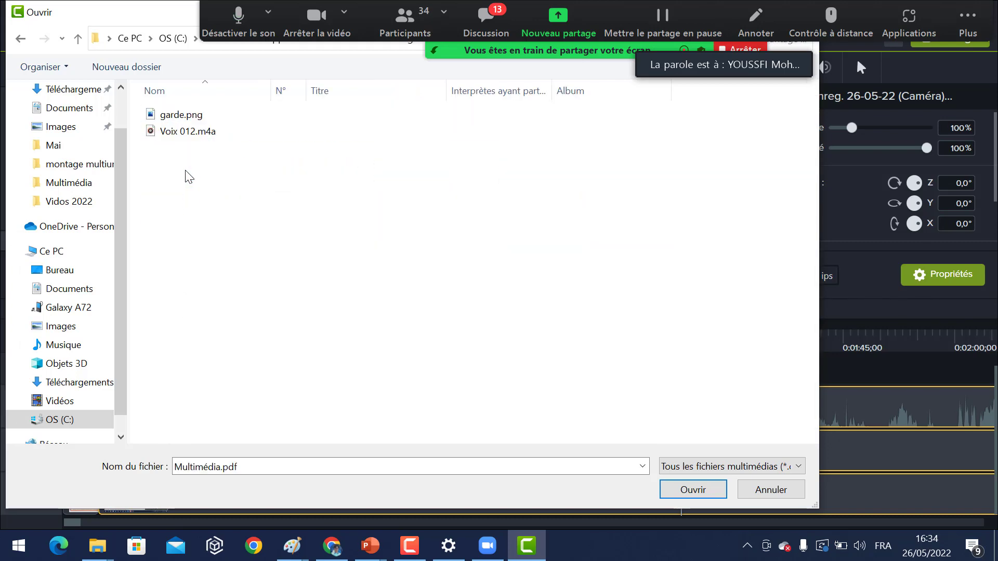
double_click(177, 131)
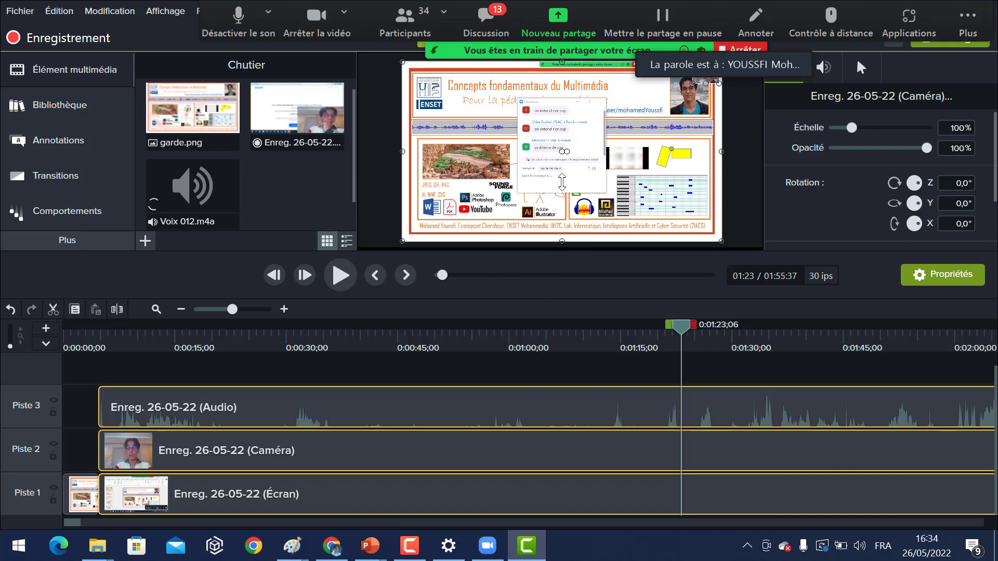
Hide the floating meeting controls and drag Voix 012.m4a onto a new Piste 4.
click(965, 15)
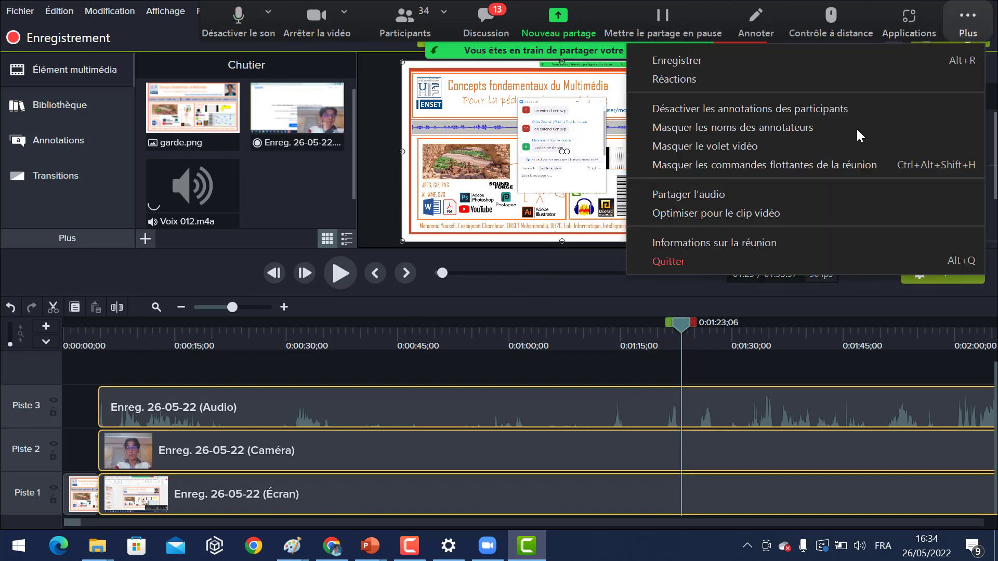
click(779, 168)
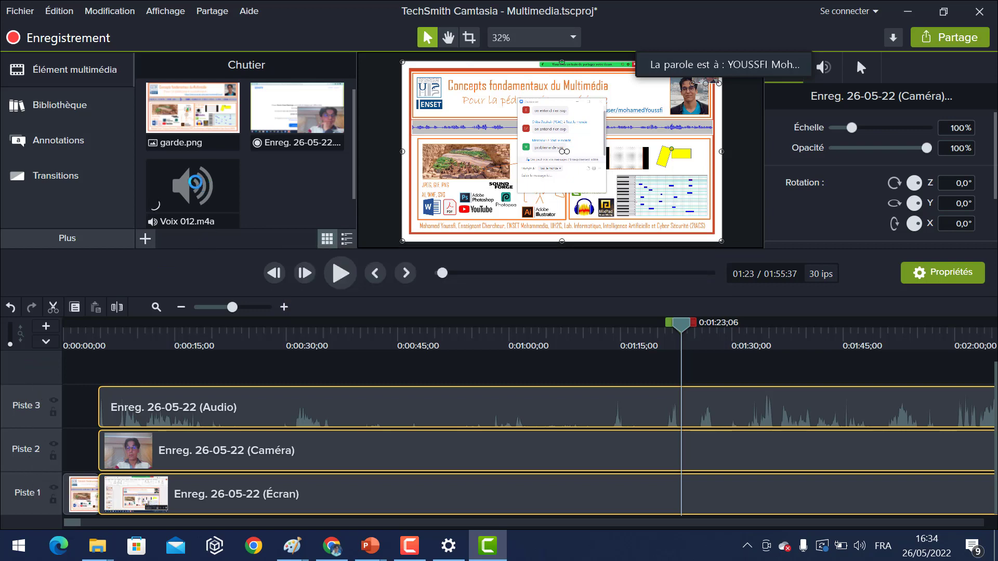
drag(244, 342, 104, 365)
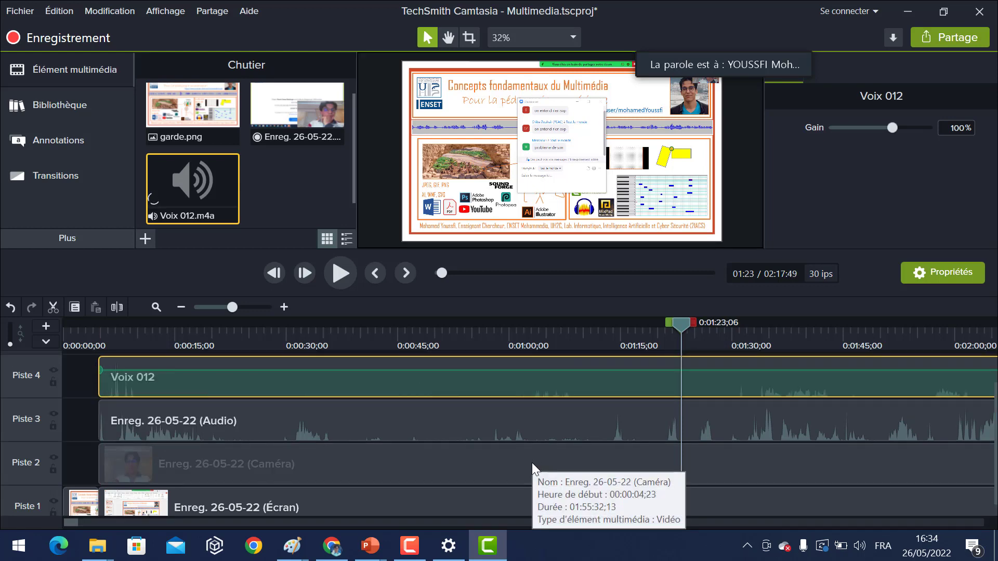
Zoom the timeline out and play from about 4:31 to check the new track.
click(181, 307)
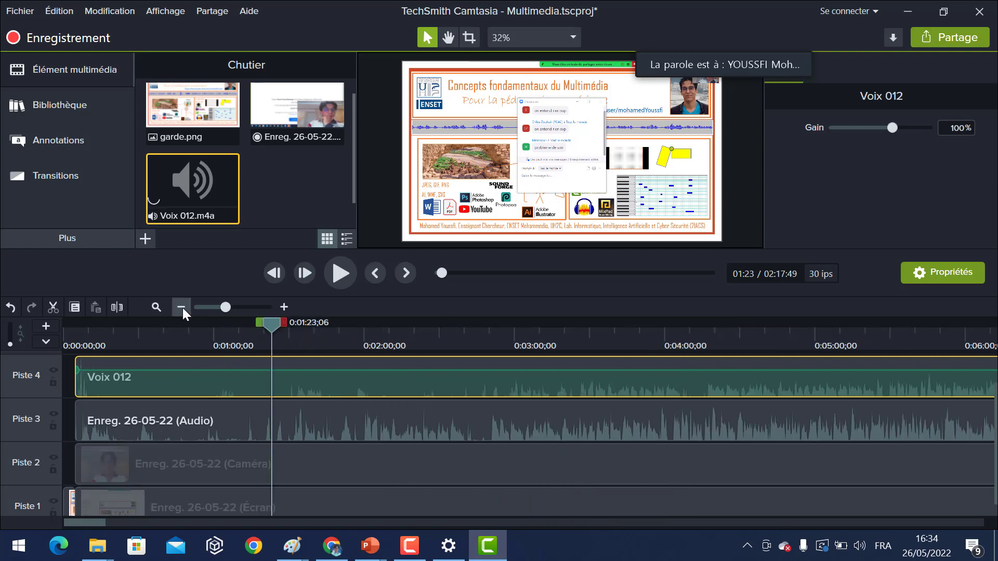
click(182, 307)
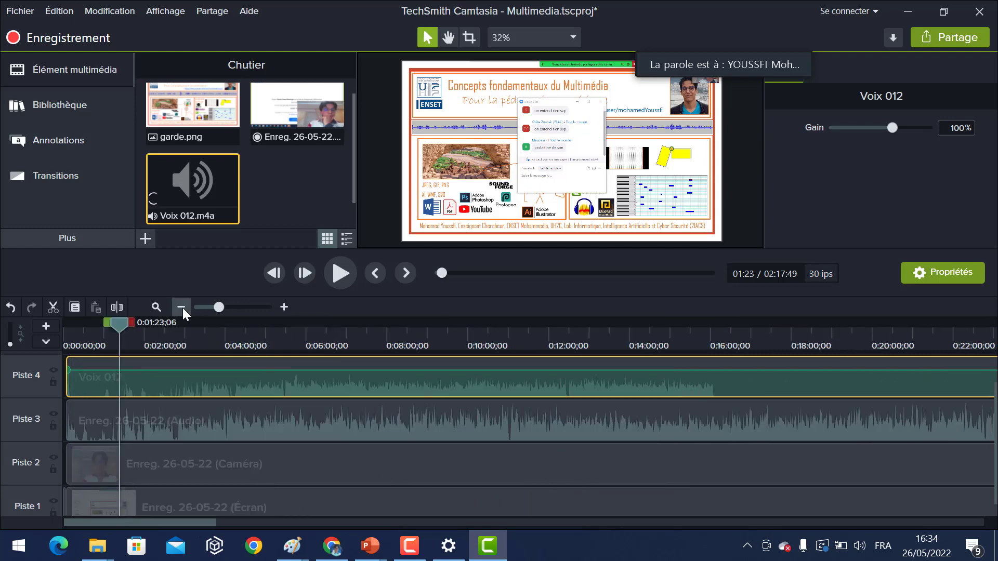
click(246, 341)
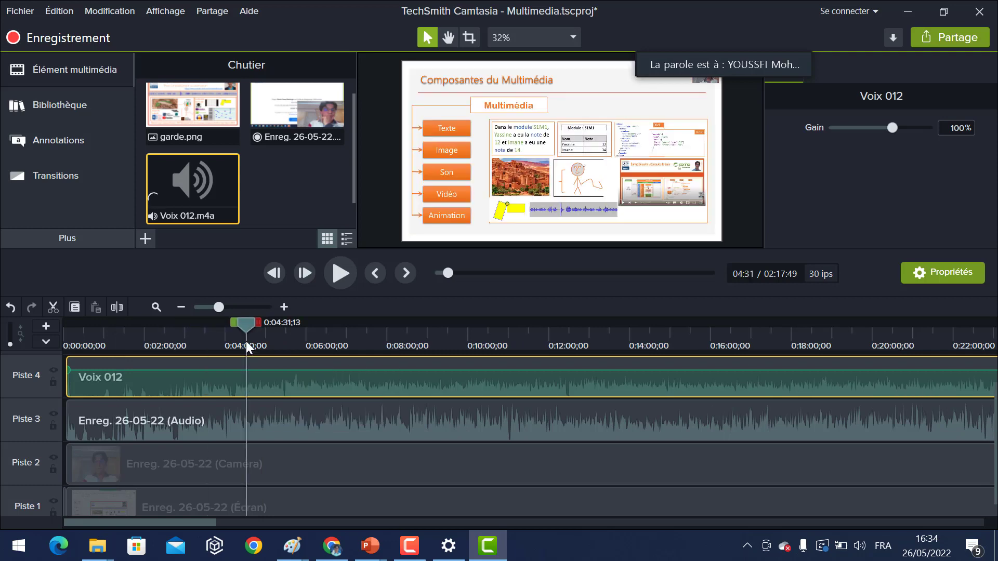
key(space)
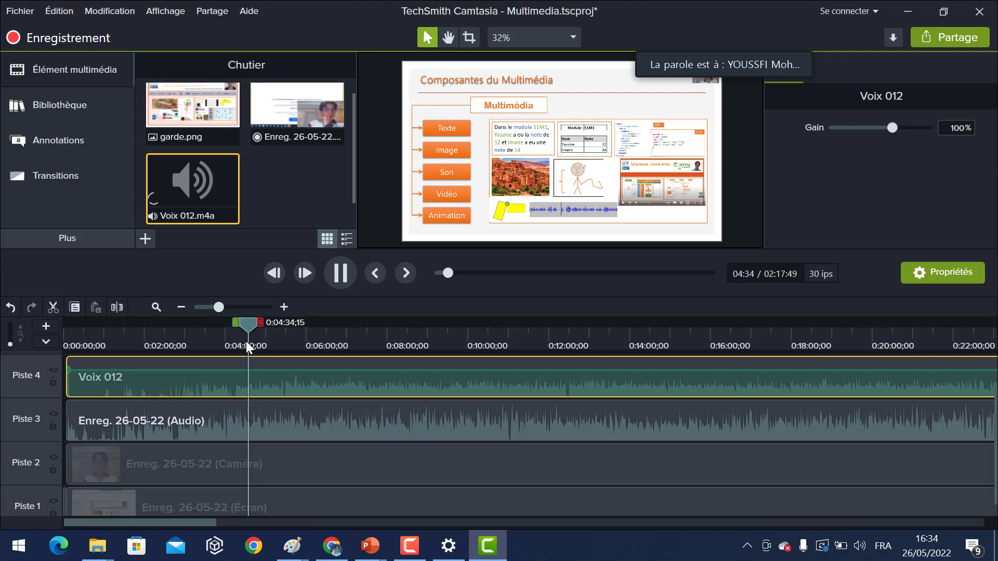
key(space)
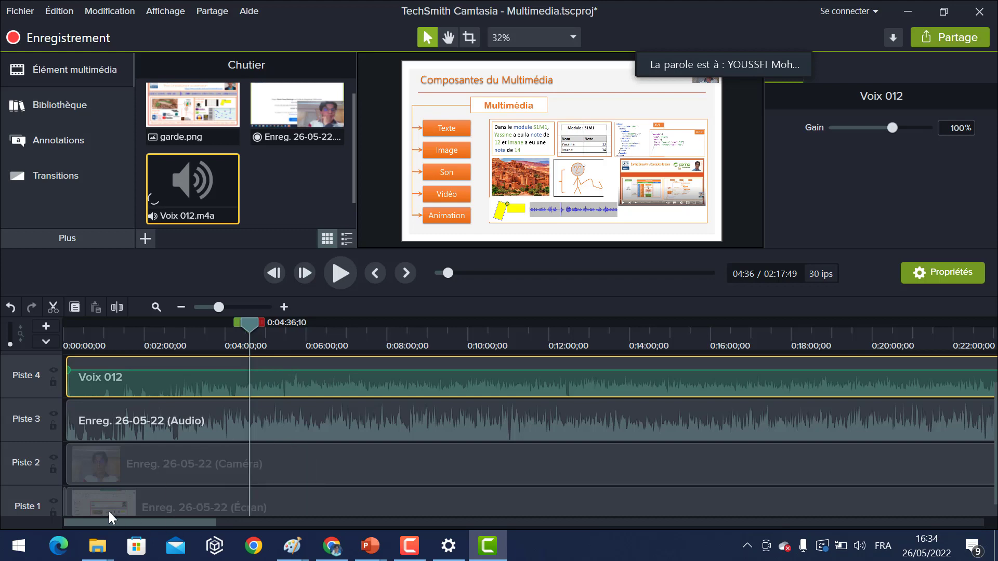
Split Voix 012 at about 2:35 and delete its left part.
drag(250, 327, 236, 326)
drag(169, 336, 79, 349)
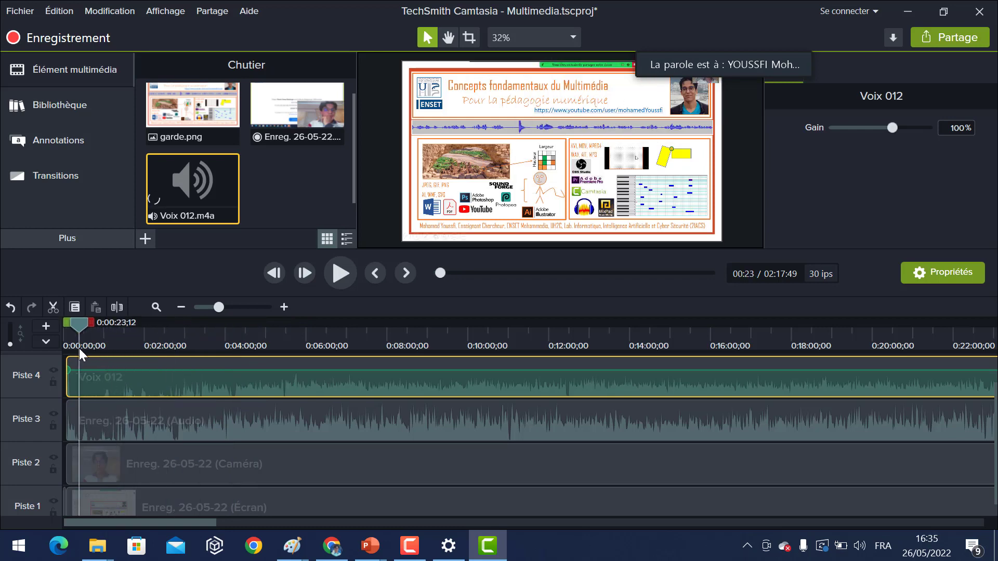
click(284, 307)
click(284, 307)
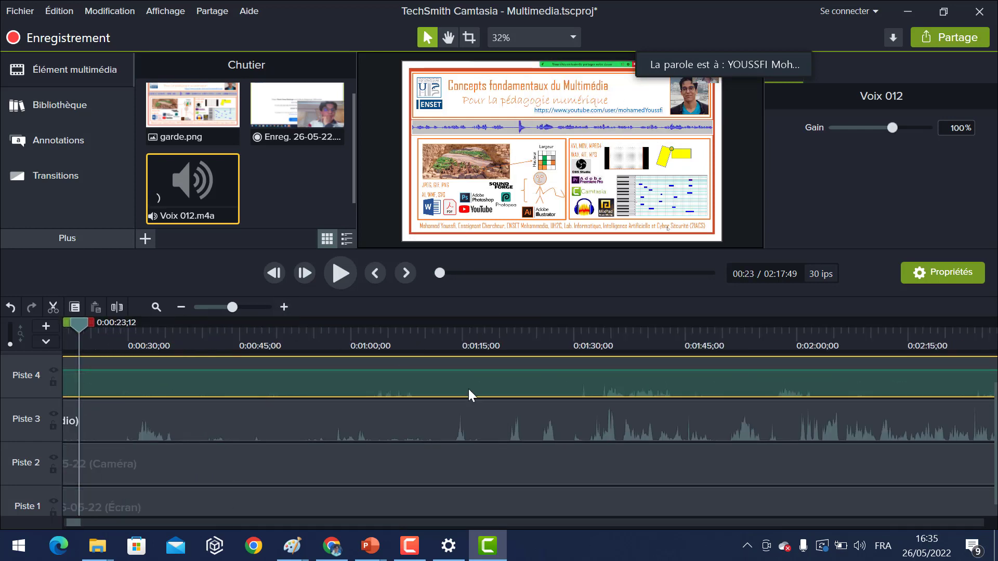
click(181, 307)
click(181, 307)
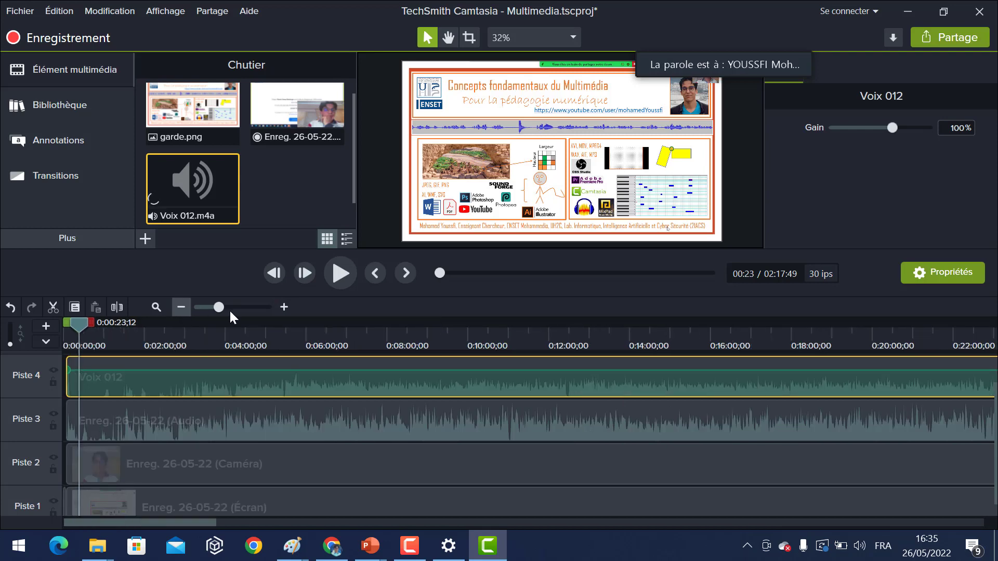
drag(80, 324, 169, 322)
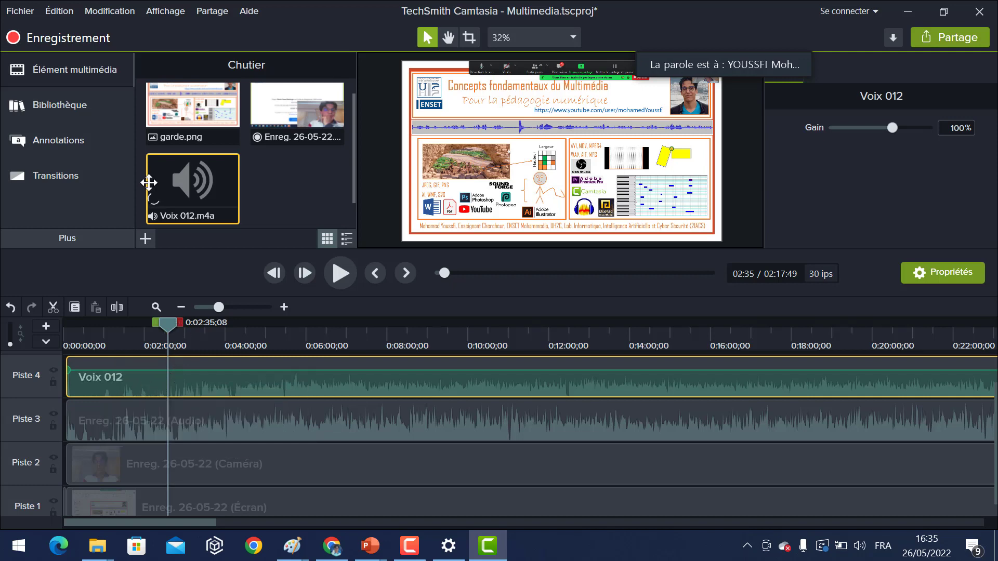
click(117, 306)
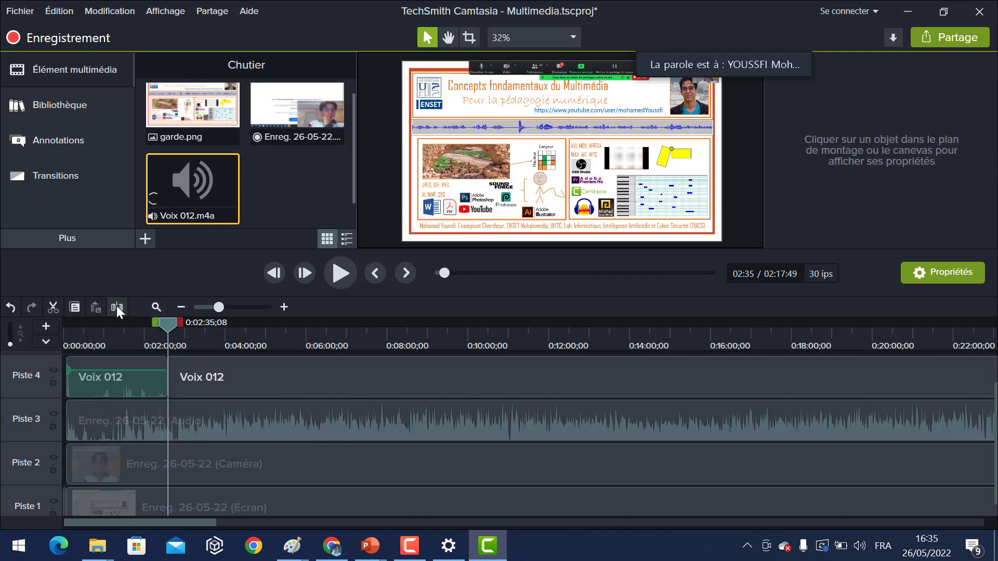
click(145, 382)
key(Delete)
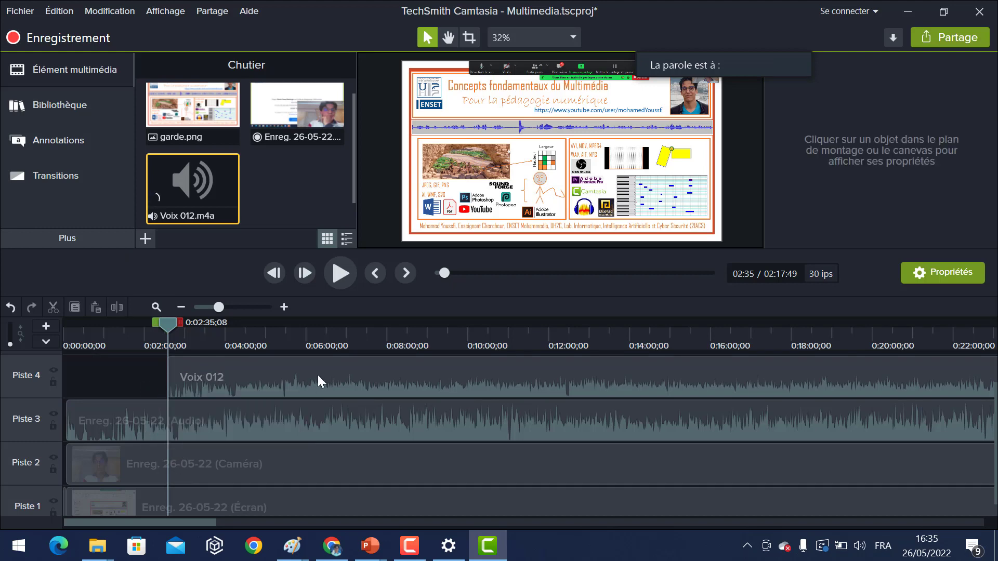
Slide the remaining Voix 012 clip on Piste 4 to start at 0:00:00.
click(326, 374)
drag(327, 374, 217, 381)
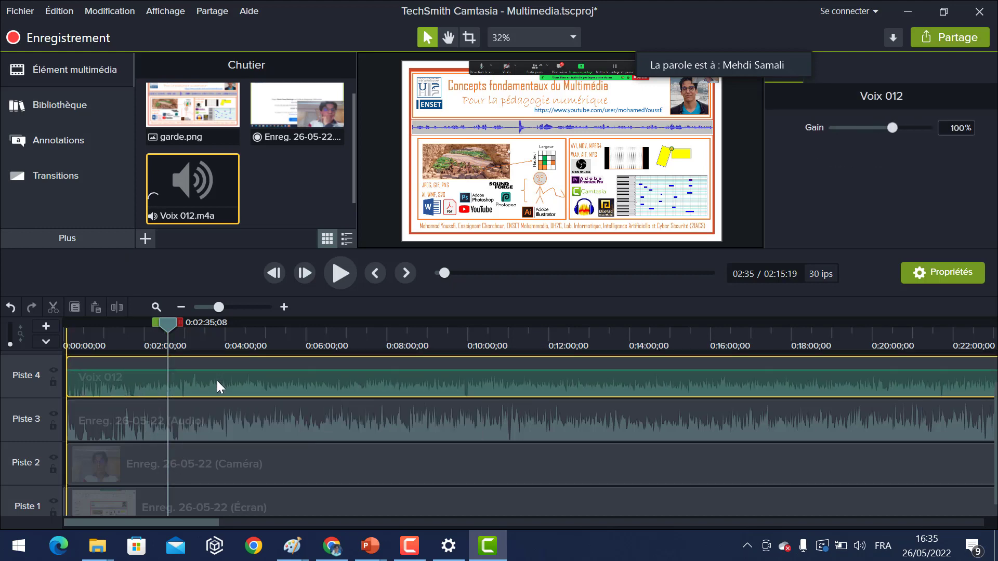
click(284, 307)
click(284, 307)
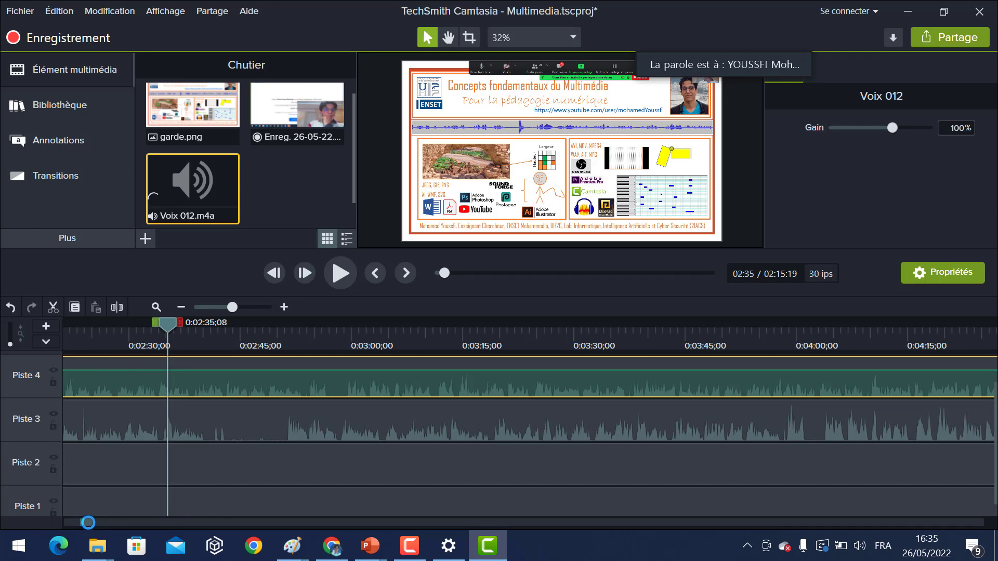
drag(88, 523, 73, 519)
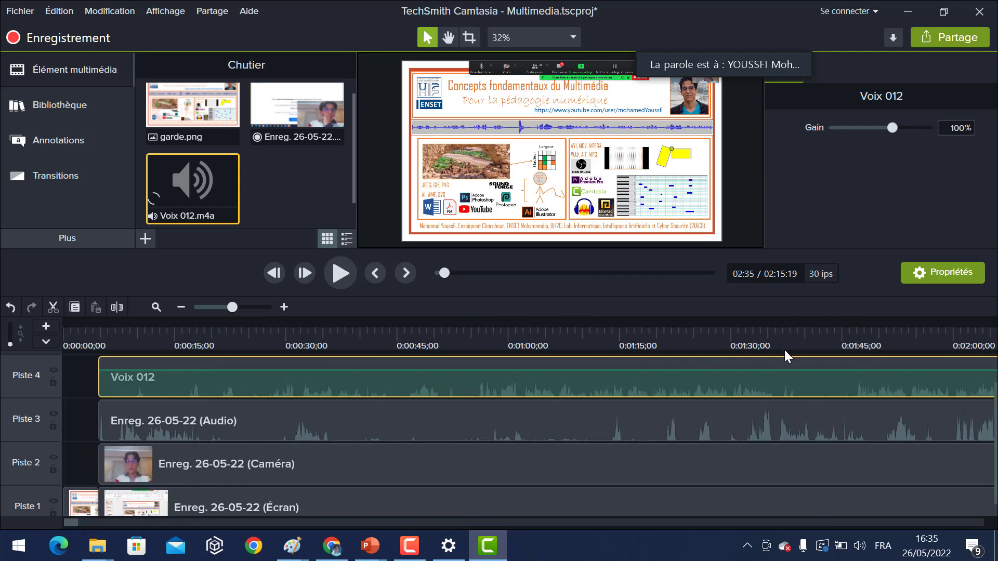
drag(795, 362, 794, 398)
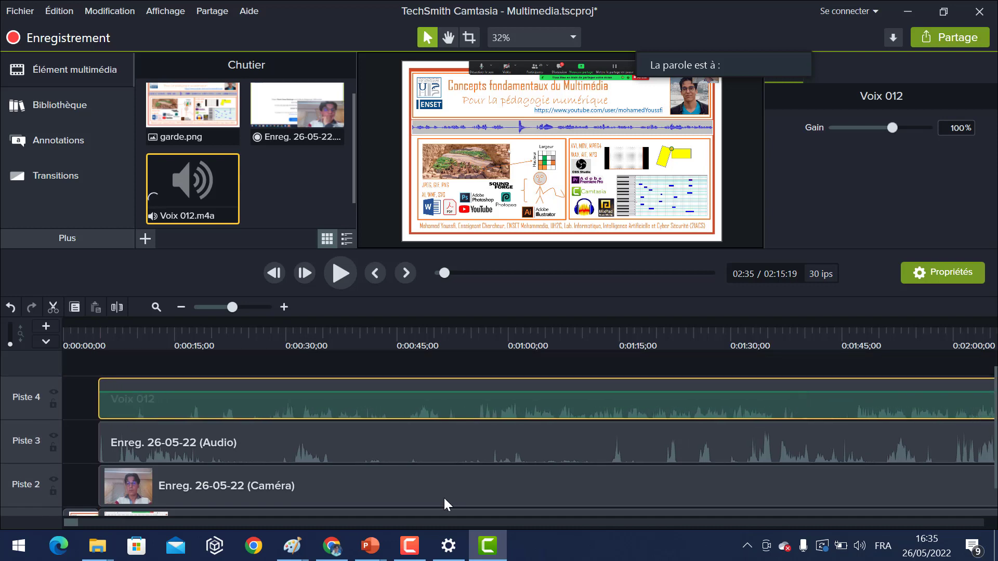
drag(76, 524, 99, 522)
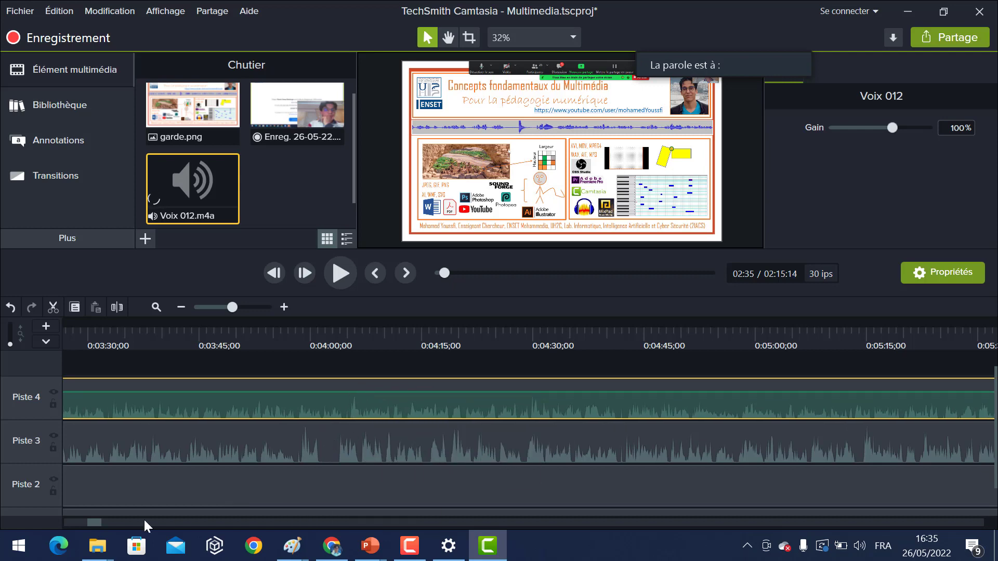
drag(92, 524, 61, 521)
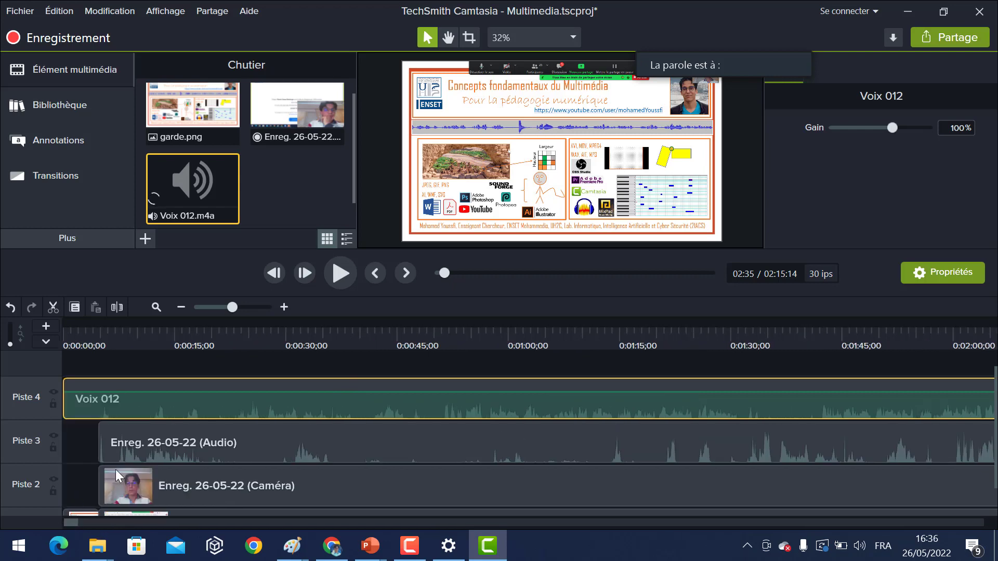
Split Voix 012 at about 0:00:40 and delete the opening piece.
click(137, 342)
key(space)
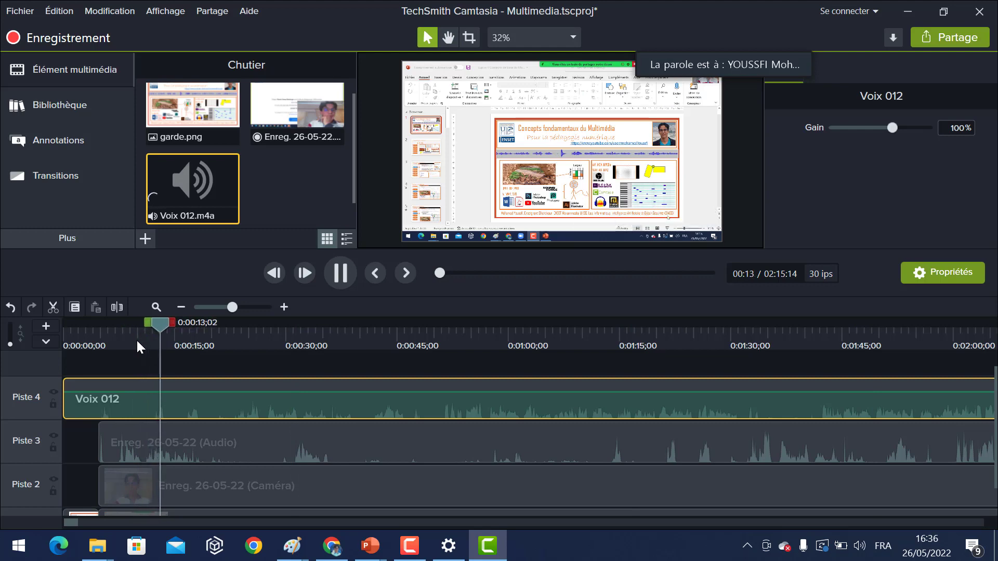
key(space)
drag(170, 320, 369, 343)
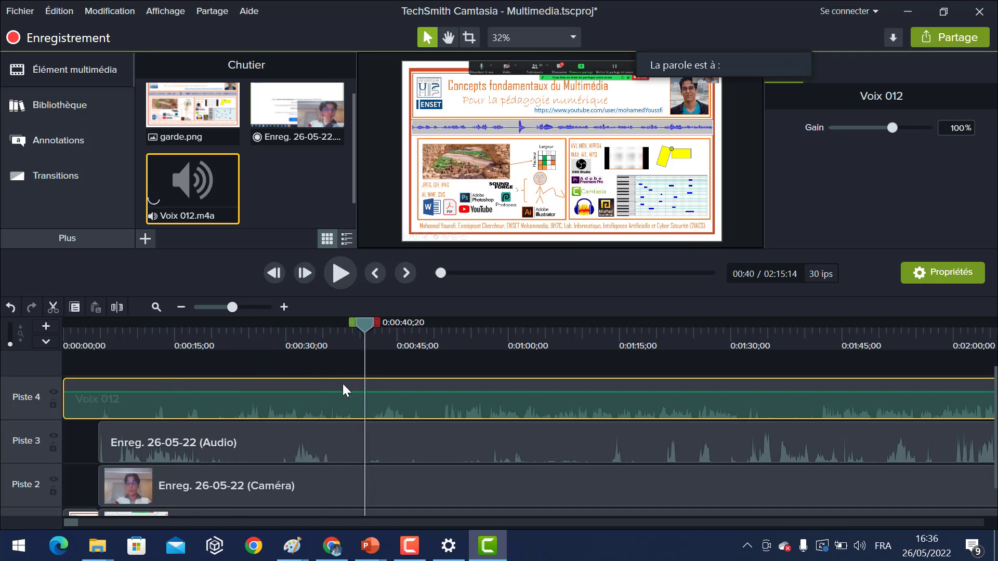
click(117, 307)
click(200, 389)
key(Delete)
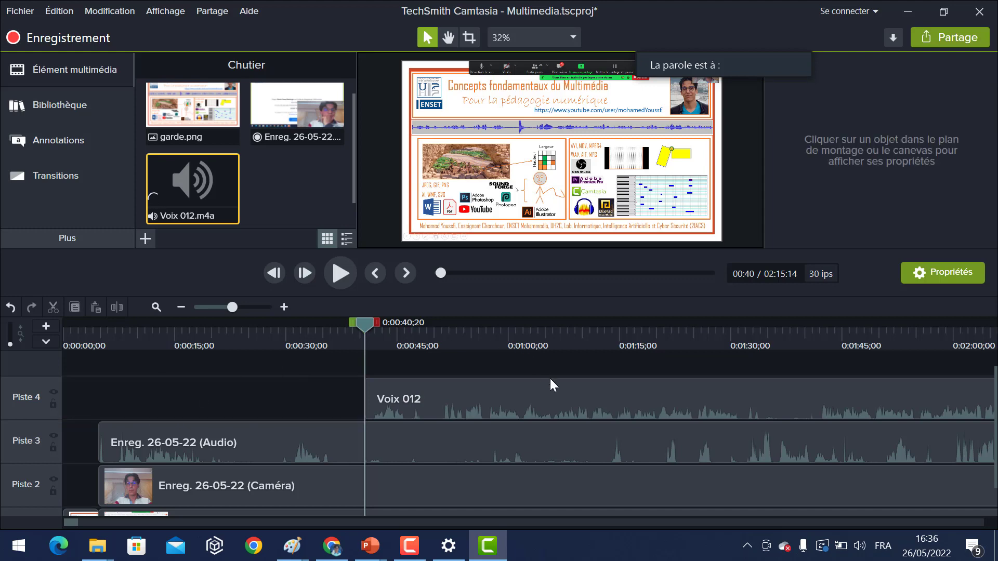
Slide the remaining voice clip to 0:00:00 and preview from the start.
drag(575, 400, 288, 412)
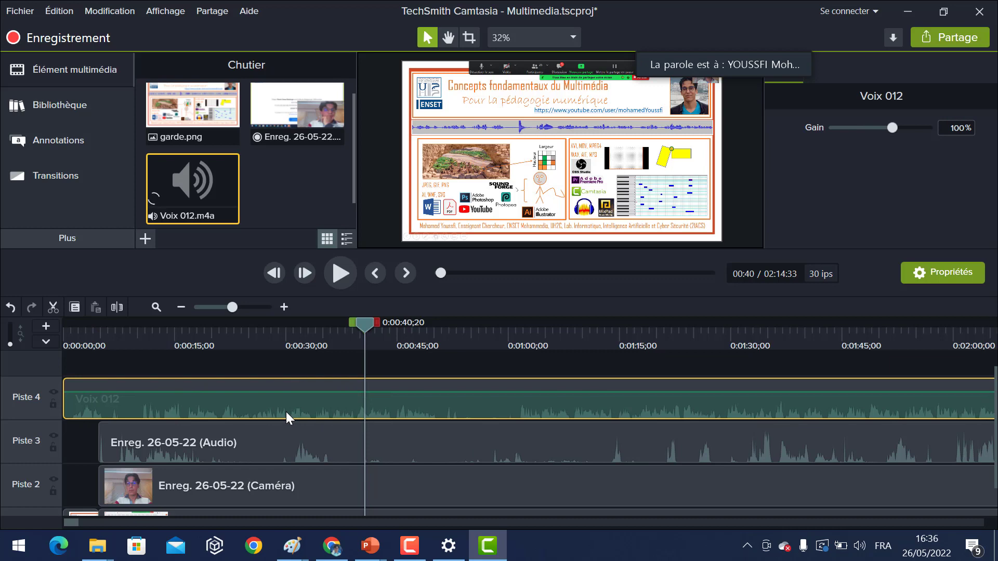
click(78, 338)
key(space)
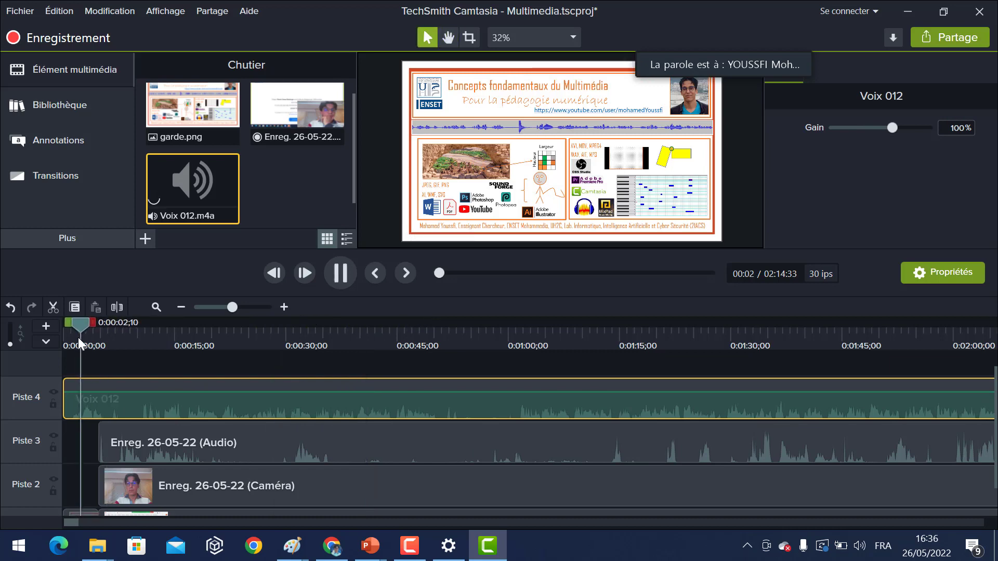
key(space)
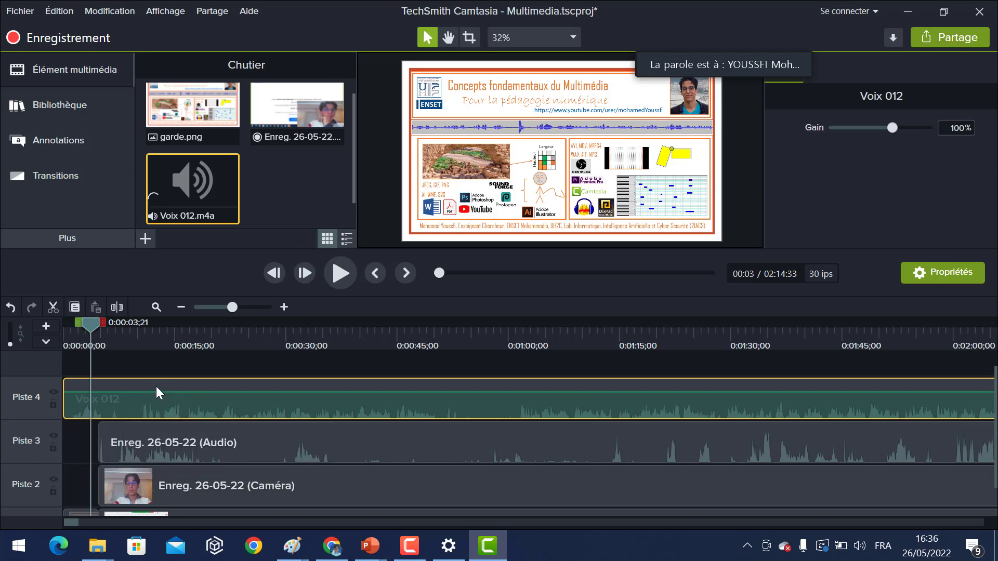
drag(155, 382, 341, 404)
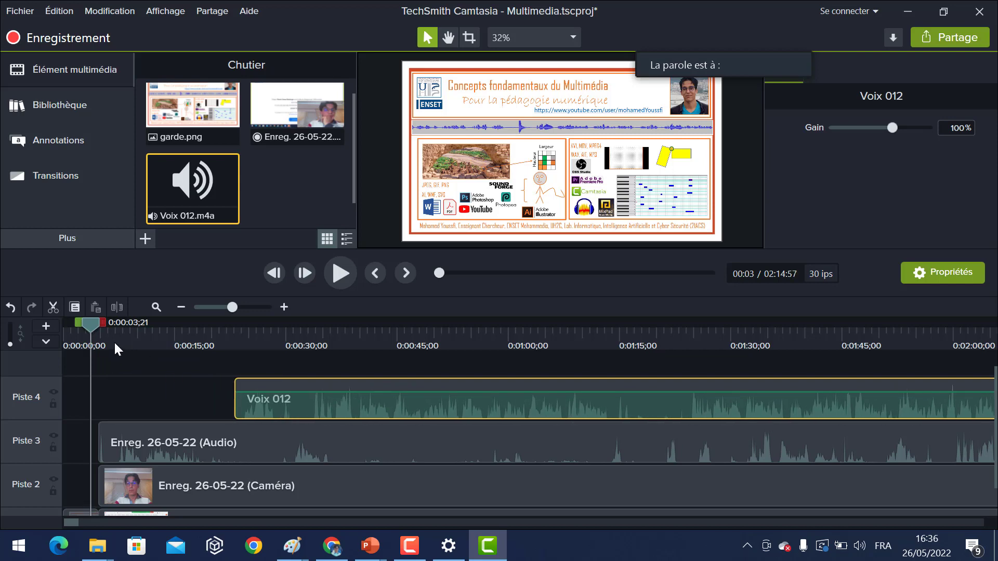
click(114, 341)
key(space)
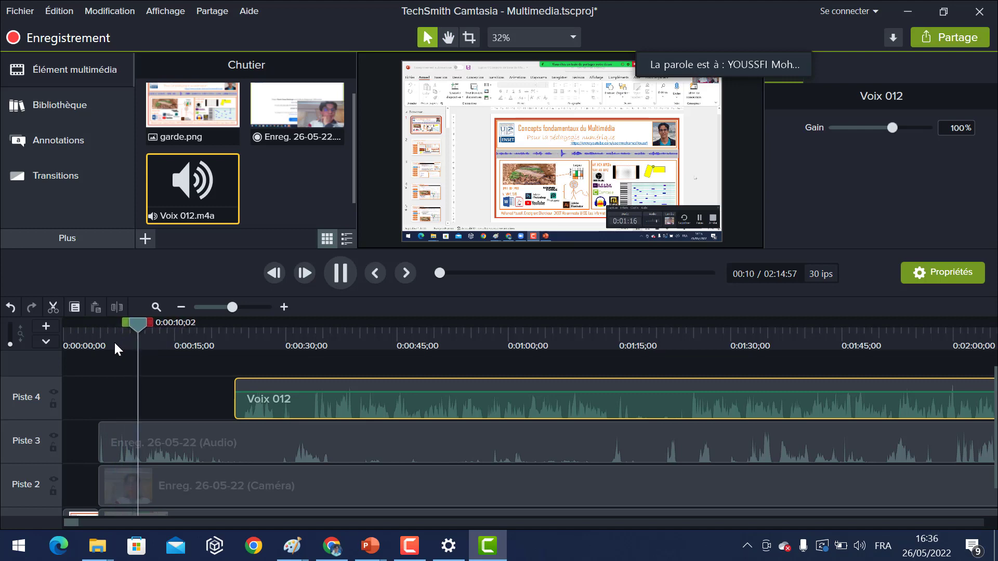
key(space)
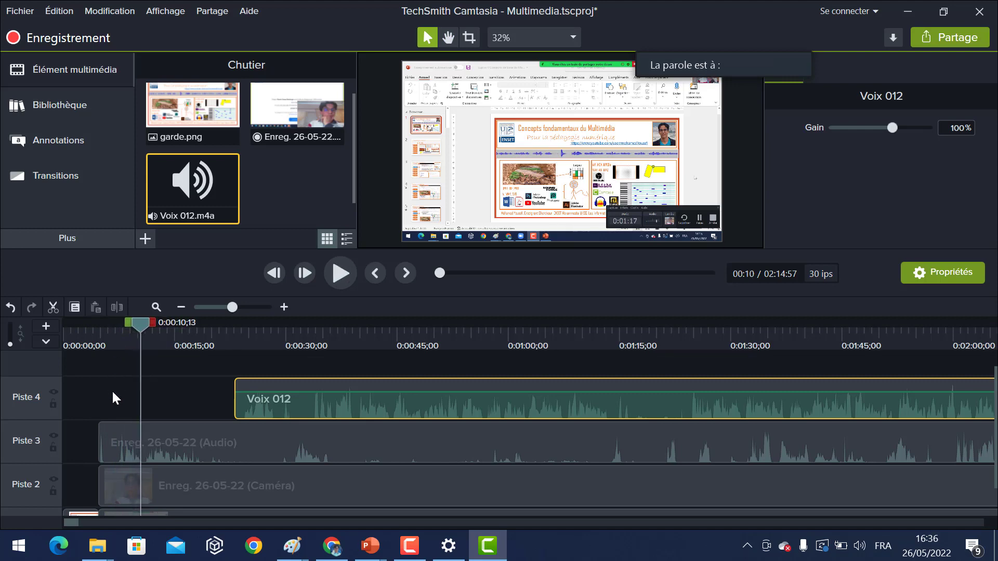
click(158, 442)
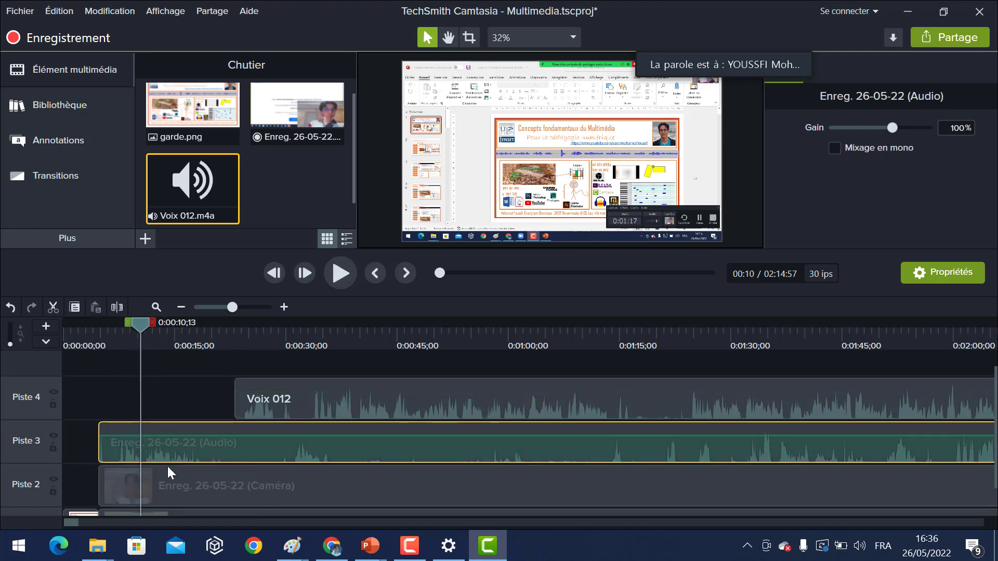
drag(282, 398, 208, 407)
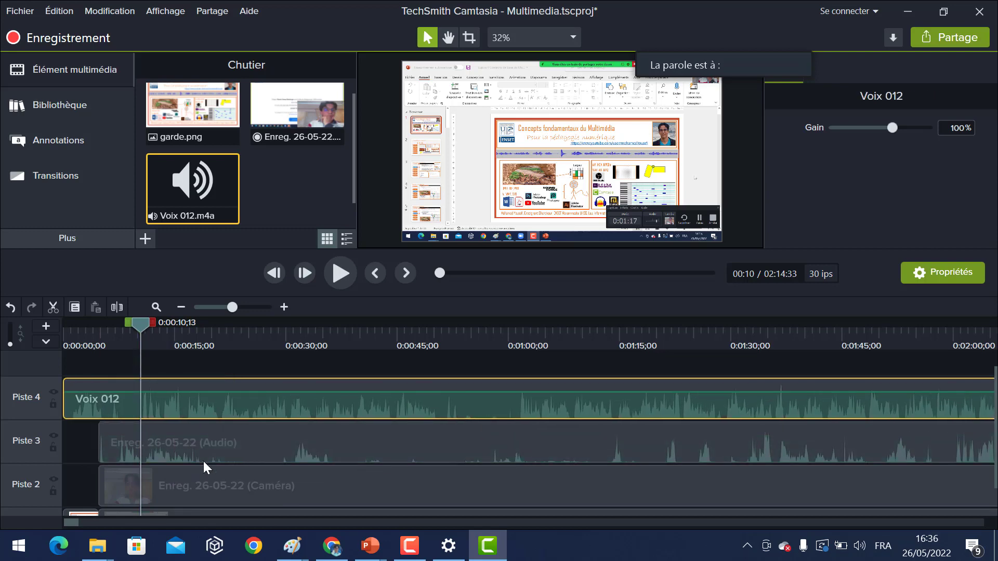
Shift the Audio, Caméra and Écran recording clips later to about 0:50.
click(214, 449)
ctrl+click(212, 474)
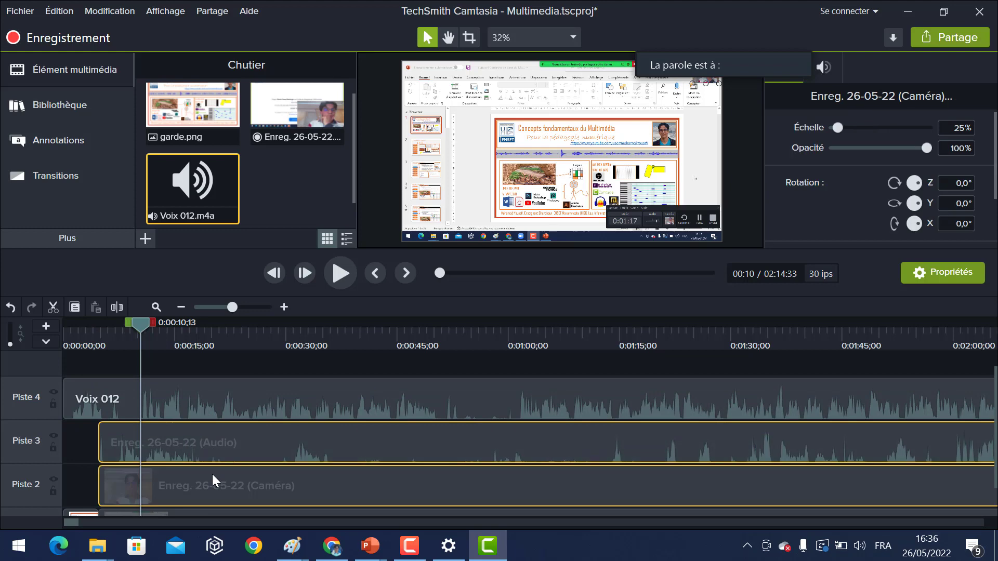
scroll(212, 474, down, 1)
ctrl+click(211, 490)
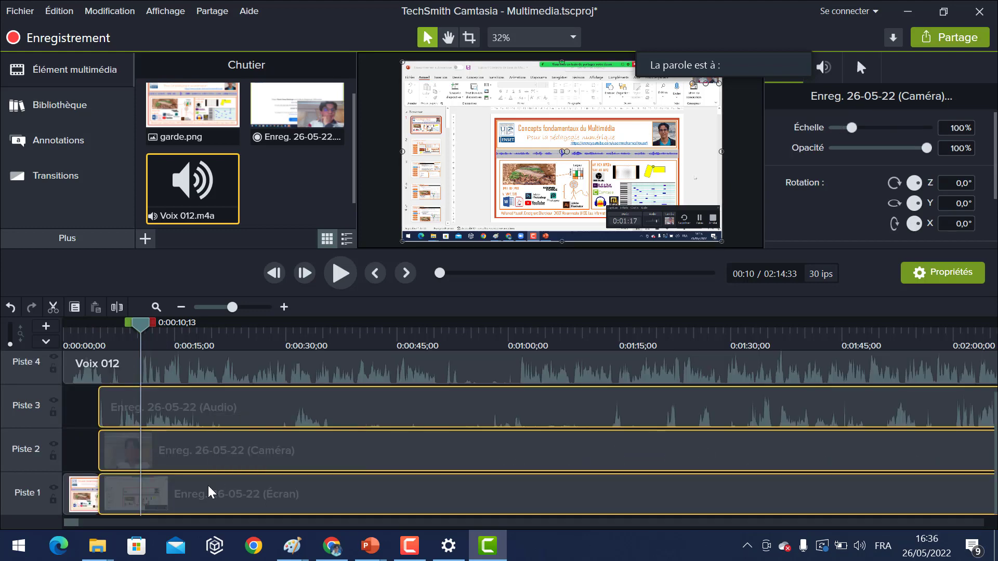
drag(279, 419, 556, 419)
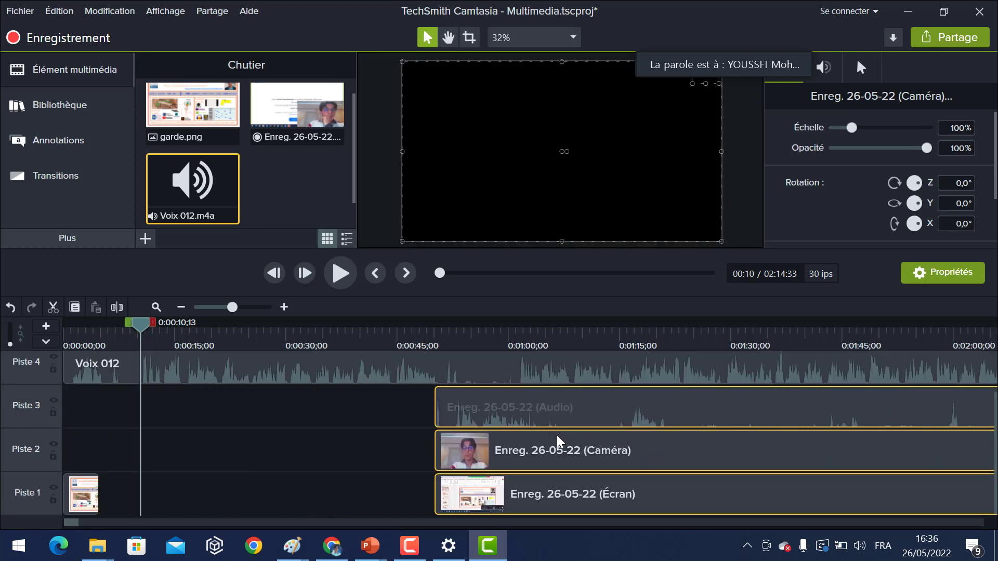
Preview the opening from several points between 0:10 and 0:38.
click(179, 339)
key(space)
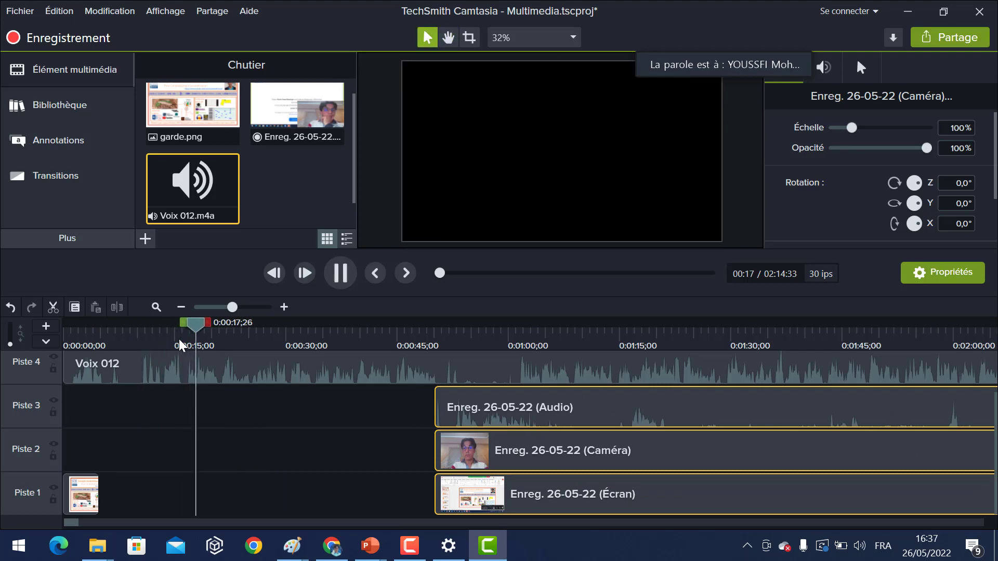
click(139, 340)
key(space)
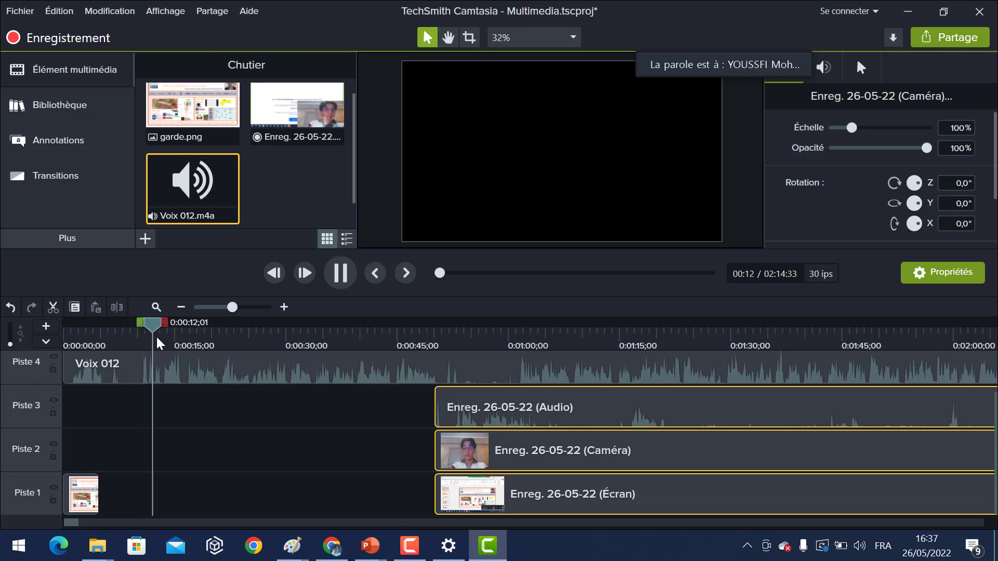
click(348, 345)
key(space)
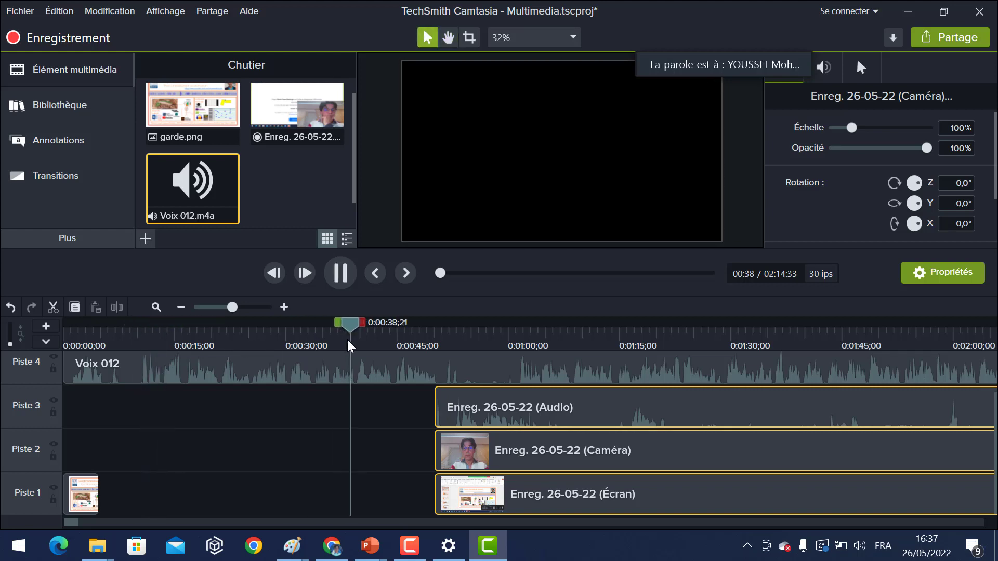
click(222, 347)
key(space)
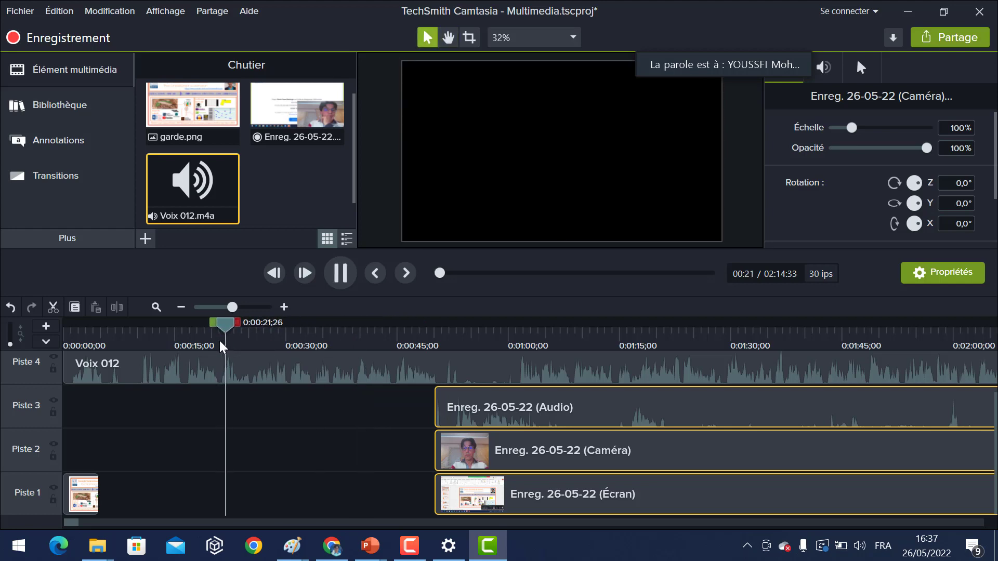
Push the three recording clips further later, to about 1:13.
click(514, 412)
ctrl+click(552, 452)
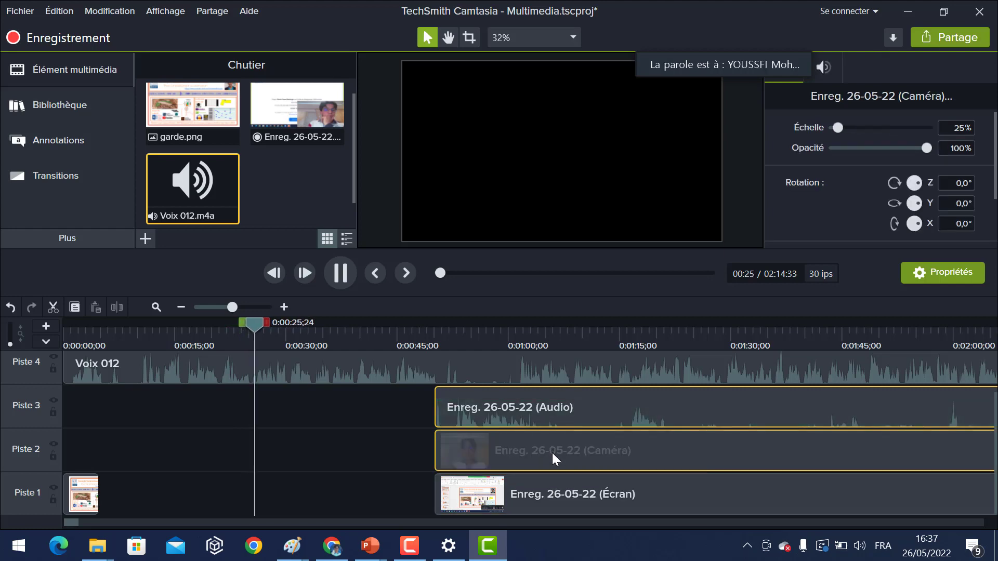
click(559, 490)
click(503, 403)
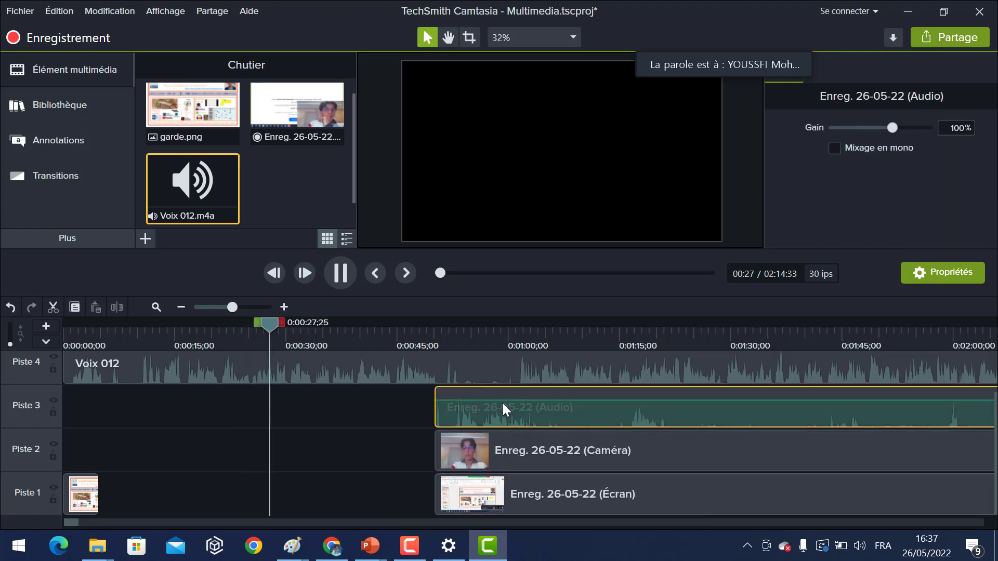
ctrl+click(551, 464)
ctrl+click(560, 494)
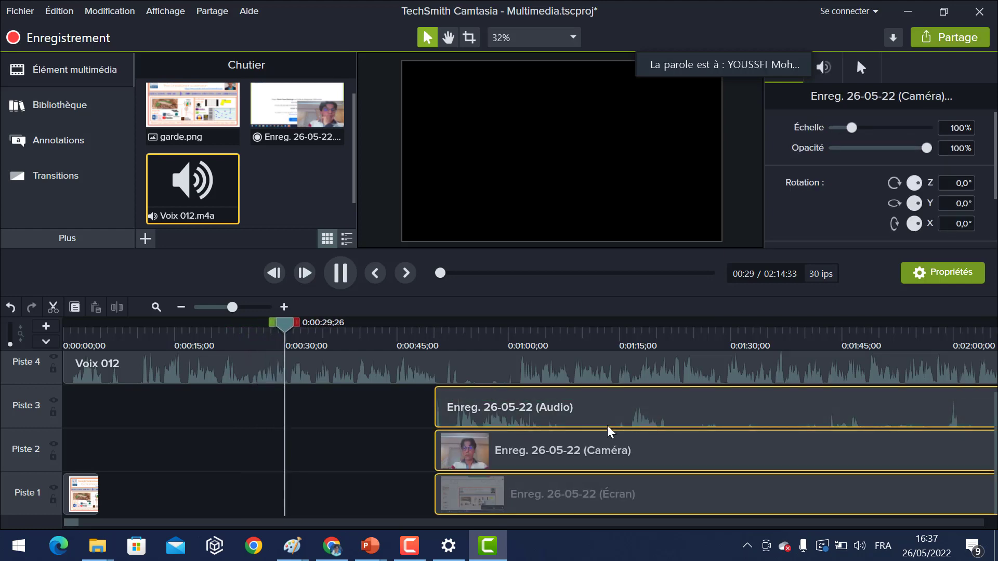
drag(608, 416, 778, 419)
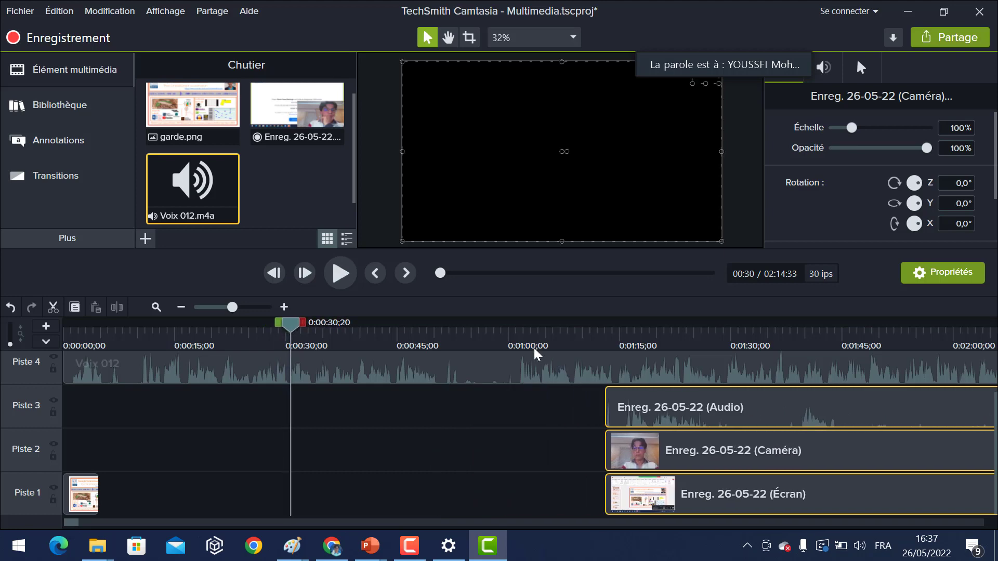
Preview playback from about one minute, stopping around 1:02.
click(518, 347)
key(space)
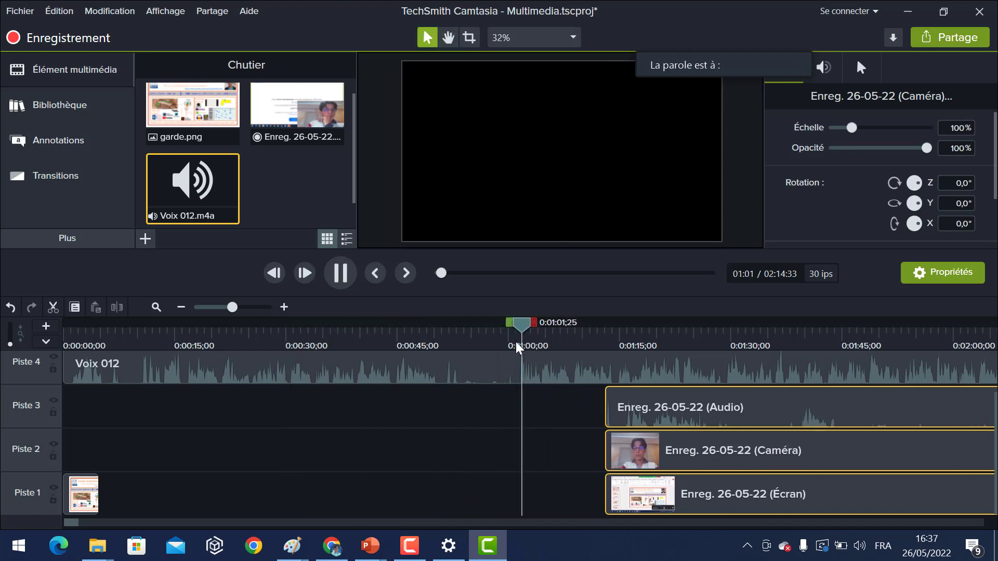
key(space)
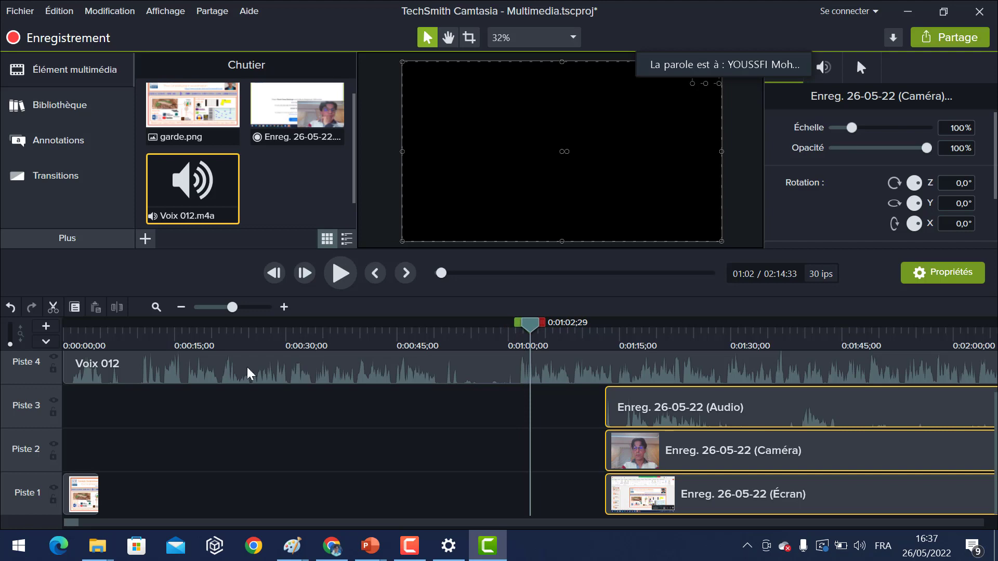
drag(293, 345, 359, 345)
Move Voix 012 to about 0:10, listen, then push it later to about 1:20.
click(264, 366)
drag(263, 367, 341, 369)
click(147, 335)
key(space)
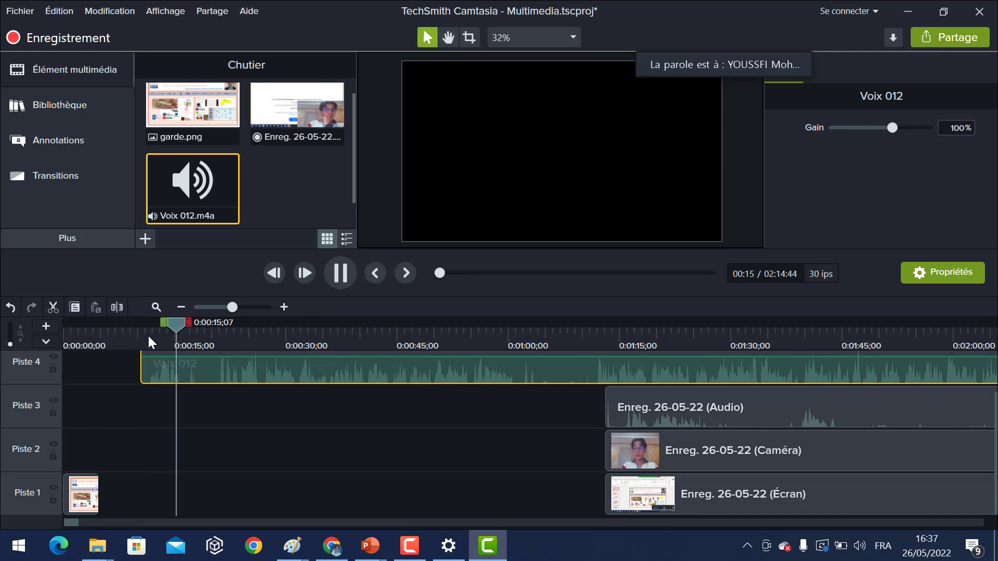
key(space)
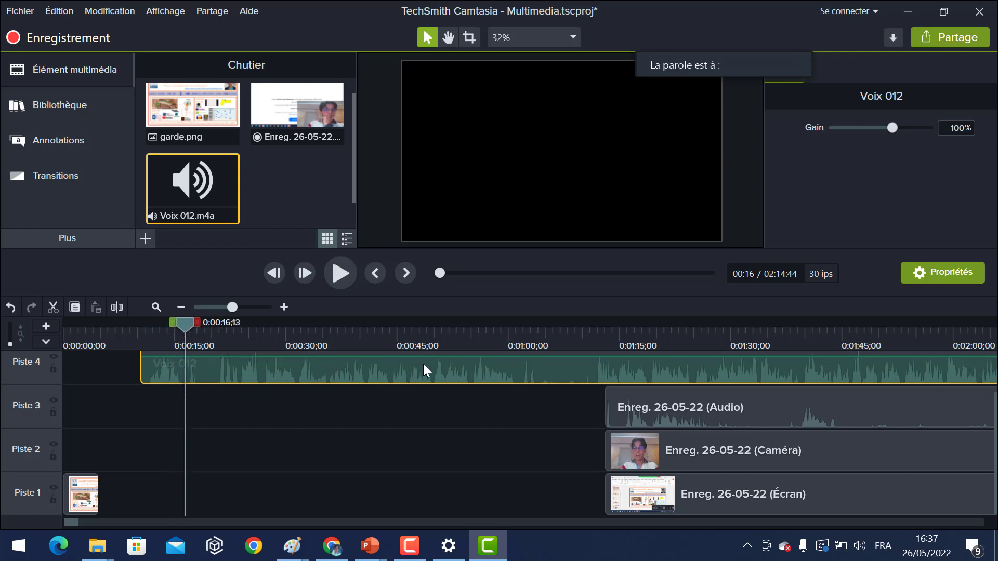
drag(420, 364, 924, 385)
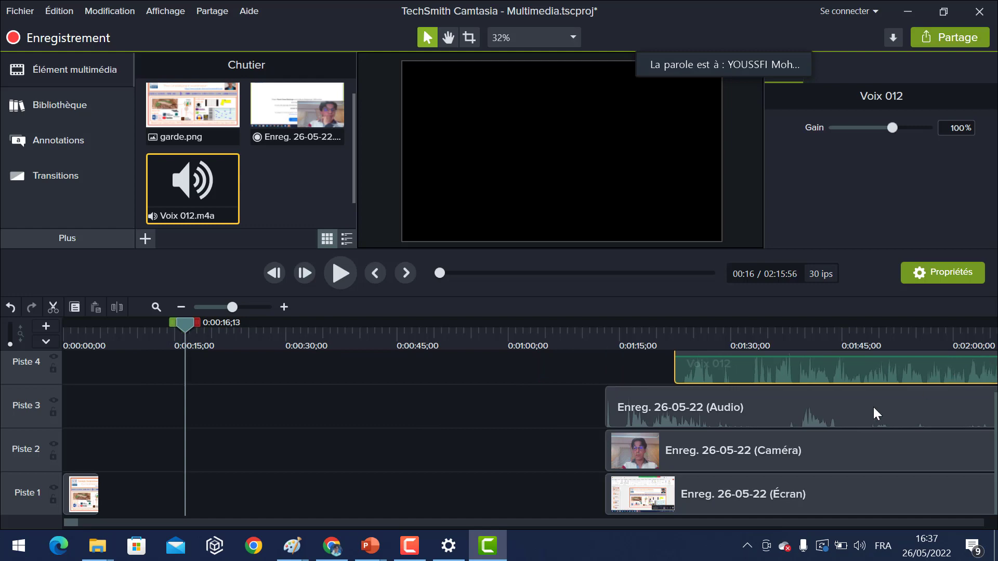
Move the Audio, Caméra and Écran recording clips to follow the garde image.
click(810, 409)
ctrl+click(816, 444)
ctrl+click(846, 502)
drag(900, 415, 302, 507)
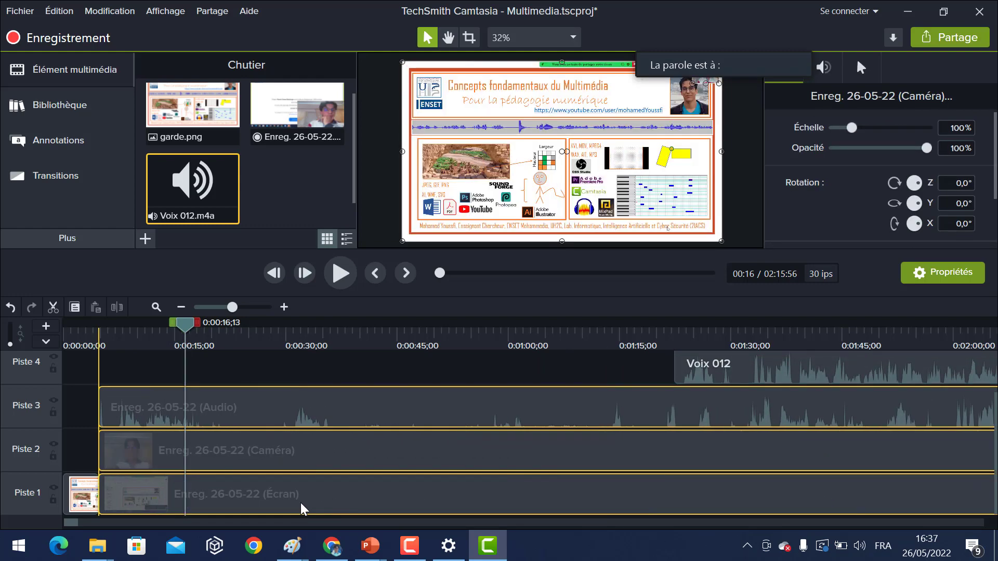
Zoom the timeline out and push Voix 012 later to about 3:30.
click(599, 347)
key(space)
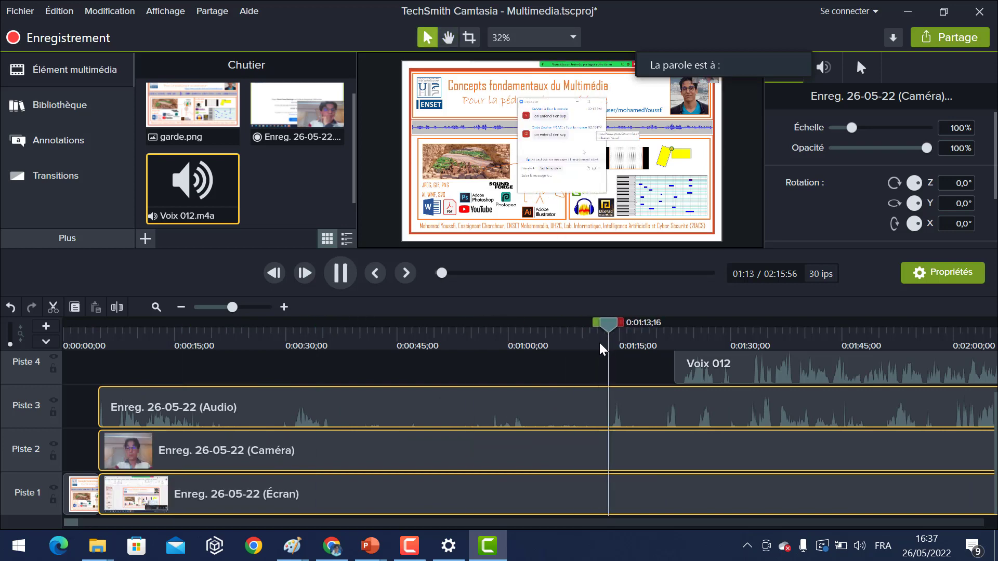
key(space)
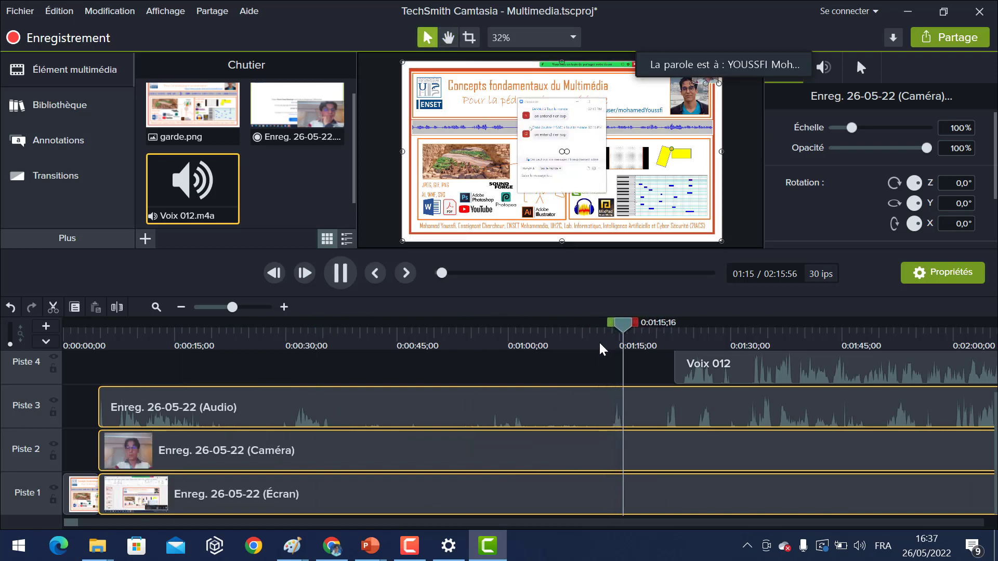
click(181, 307)
drag(362, 373, 681, 380)
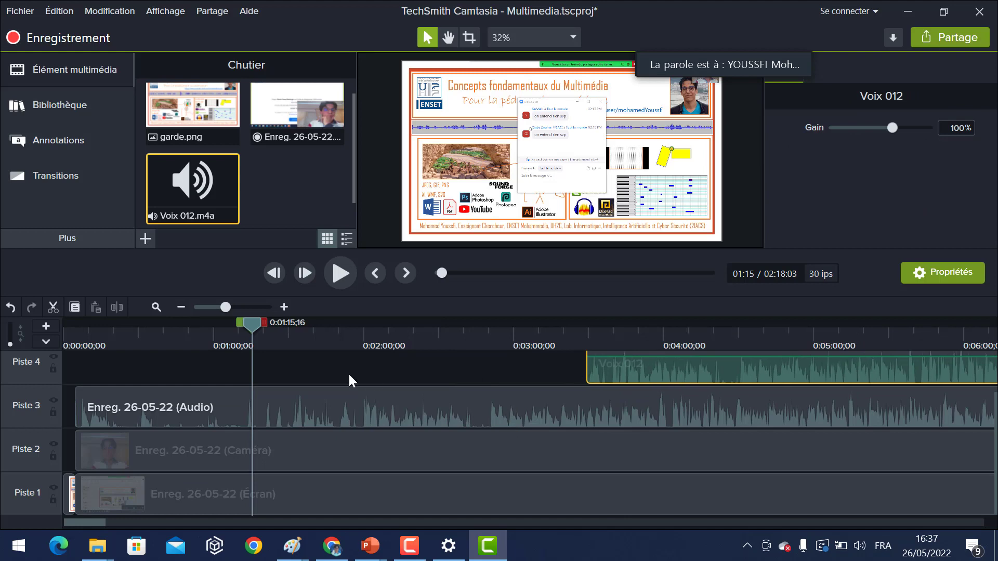
Play back from 1:44, 1:57, 2:40 and 2:50 to check narration sync.
click(324, 339)
key(space)
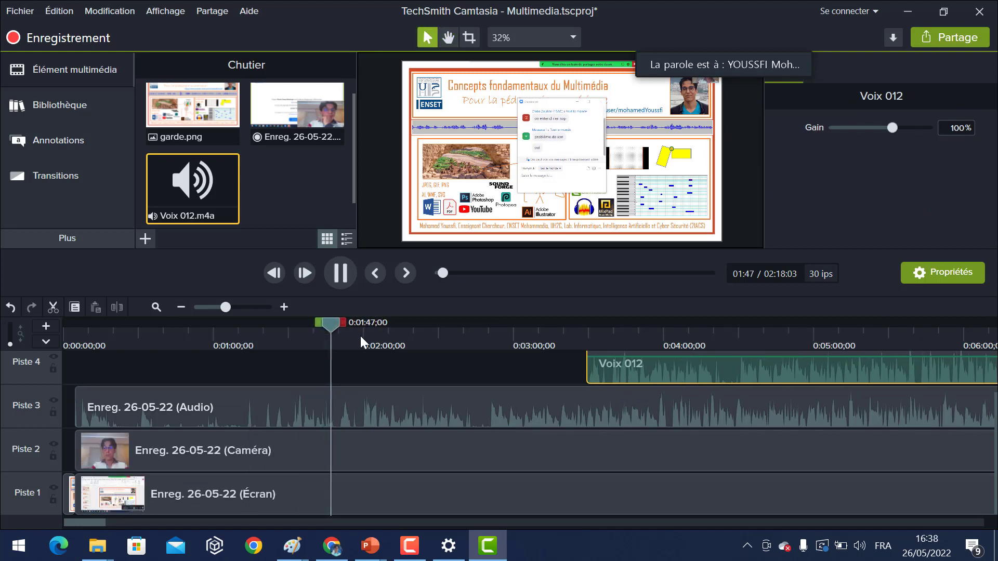
click(483, 345)
key(space)
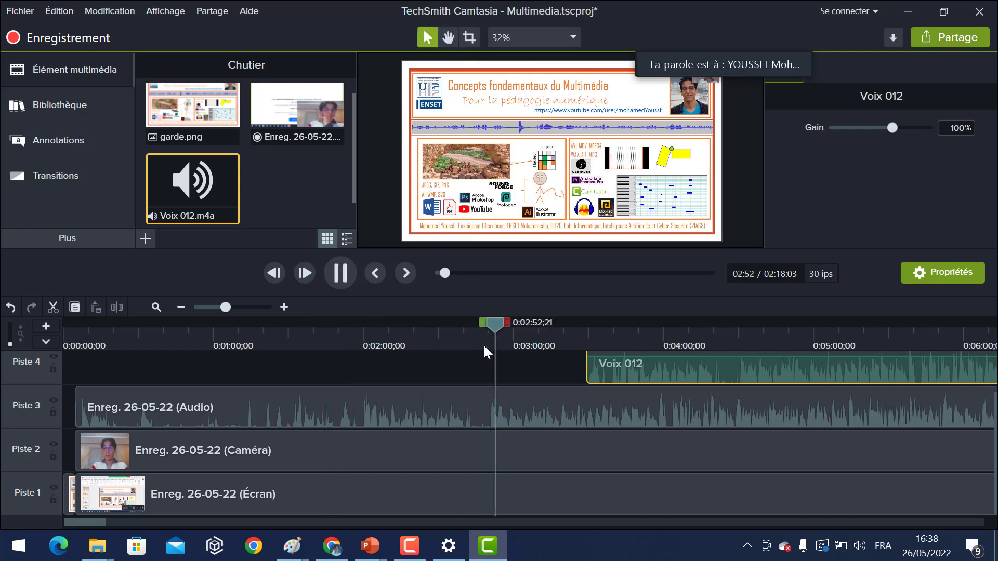
click(356, 347)
key(space)
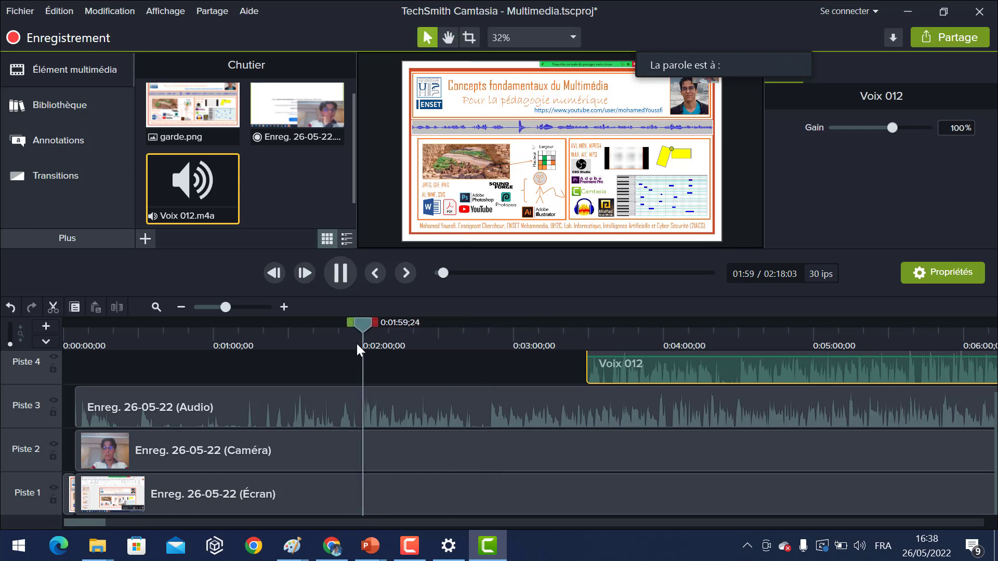
key(space)
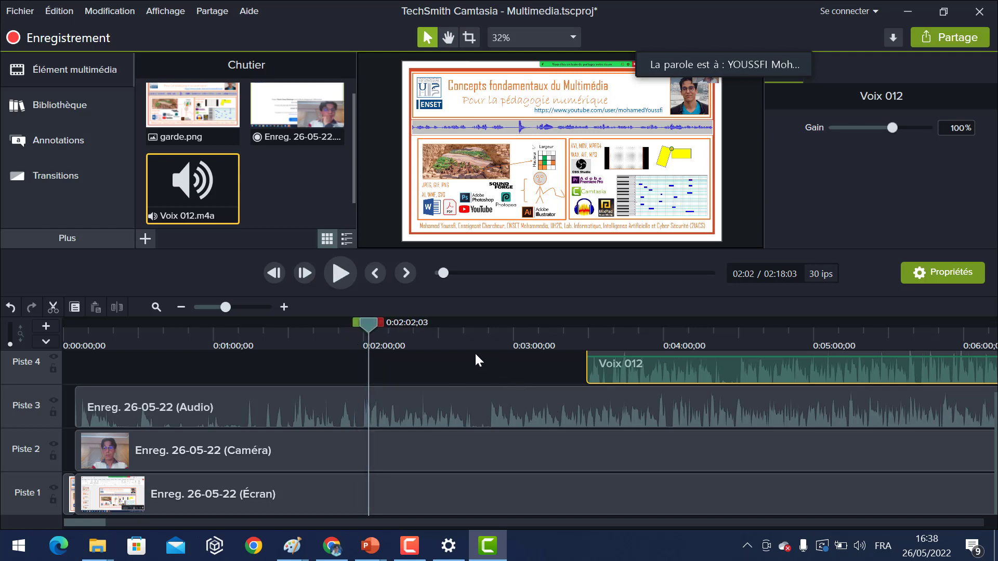
click(463, 340)
key(space)
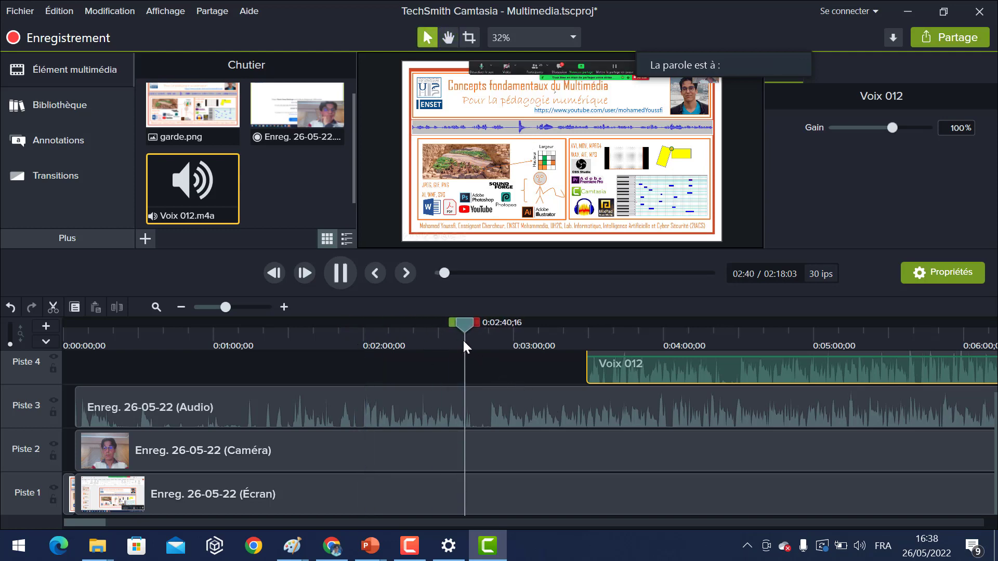
click(490, 342)
key(space)
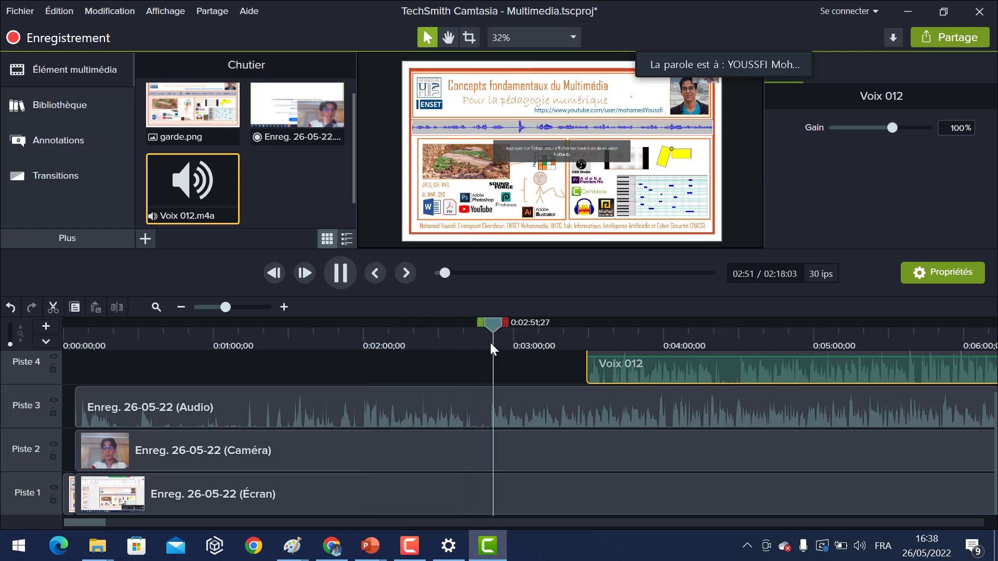
key(space)
Move Voix 012 back to start at about 0:35 and play the narration.
drag(734, 369, 300, 381)
click(149, 333)
key(space)
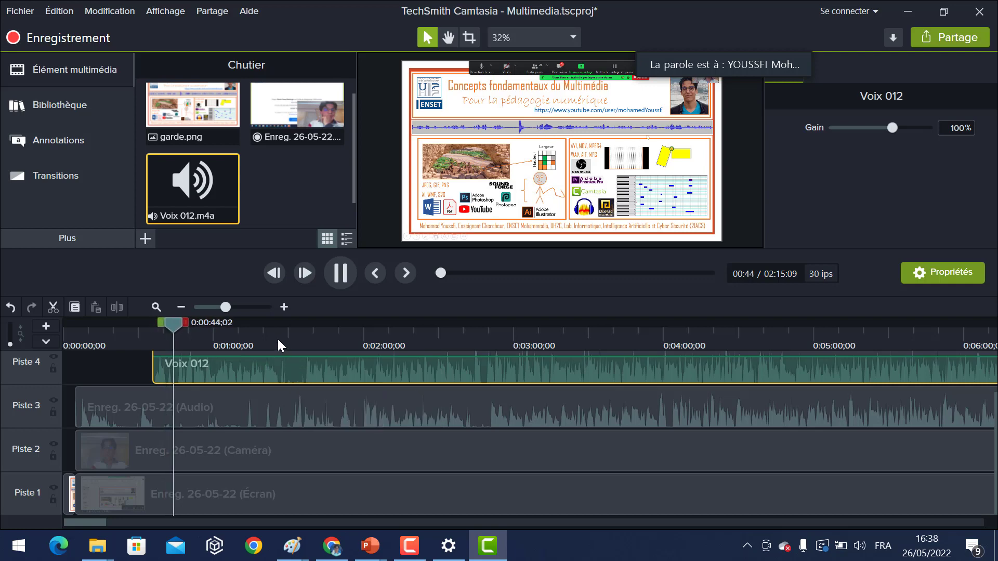
Drag Voix 012 later to near 2:00, then nudge it back to about 1:50.
click(194, 413)
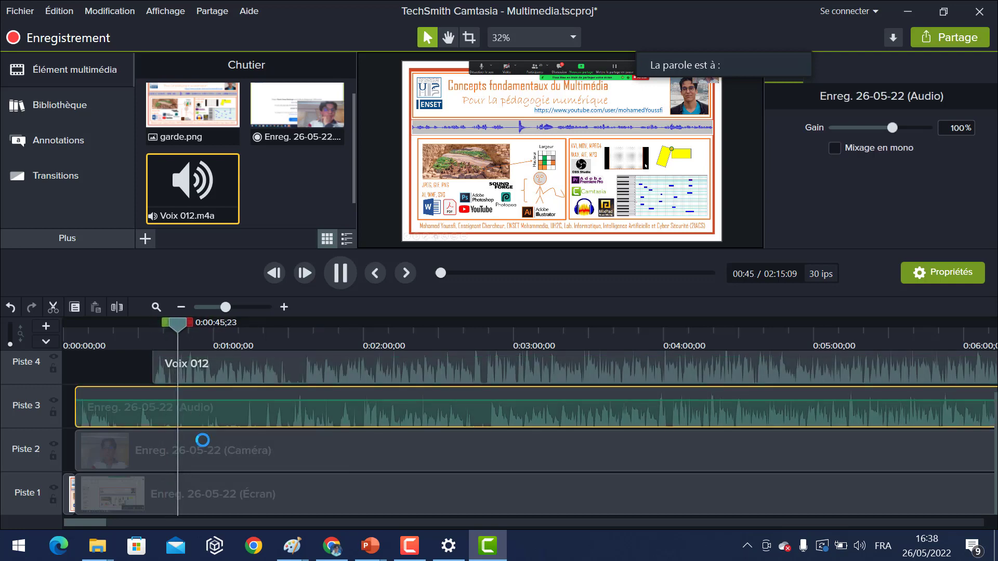
ctrl+click(220, 447)
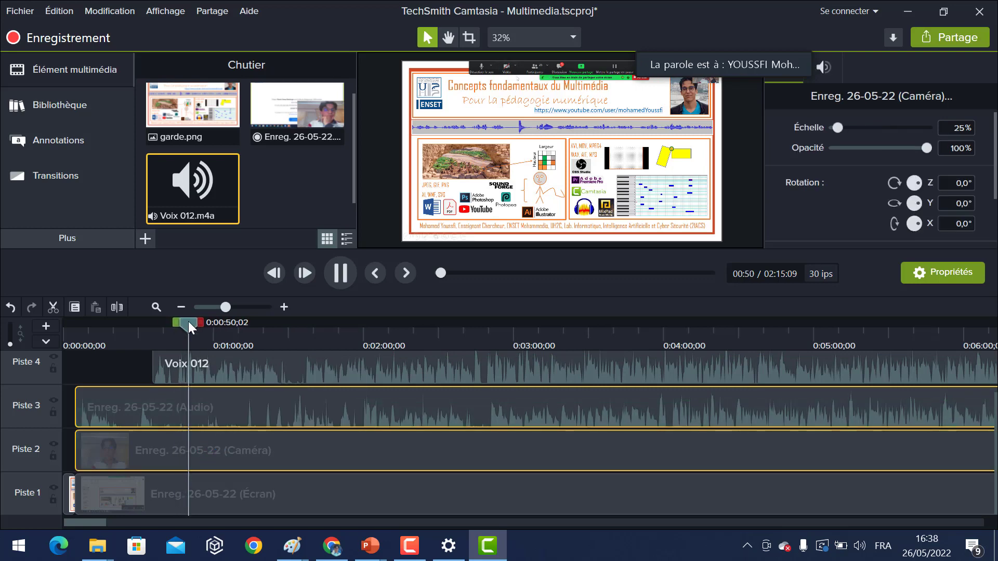
click(183, 335)
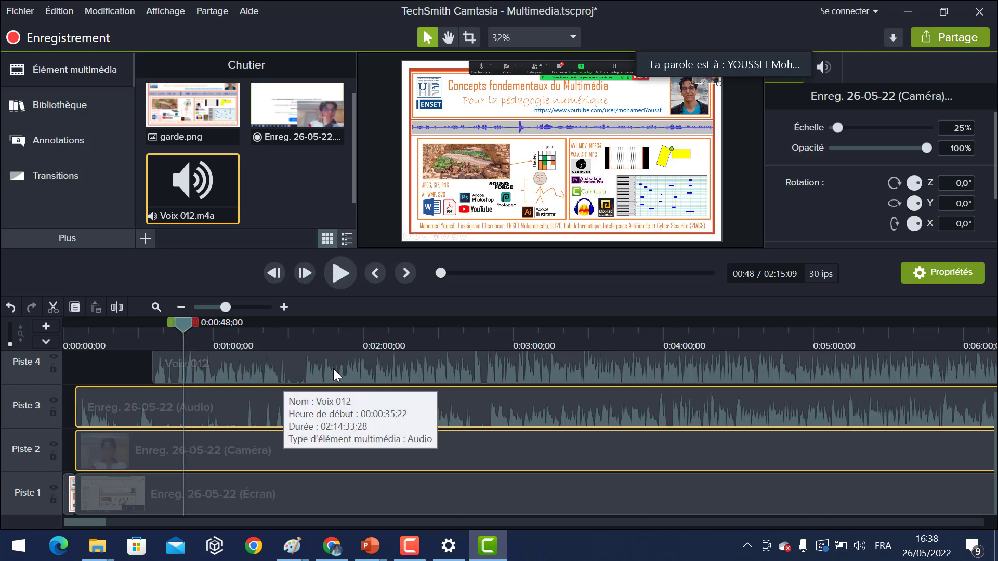
drag(253, 361, 457, 377)
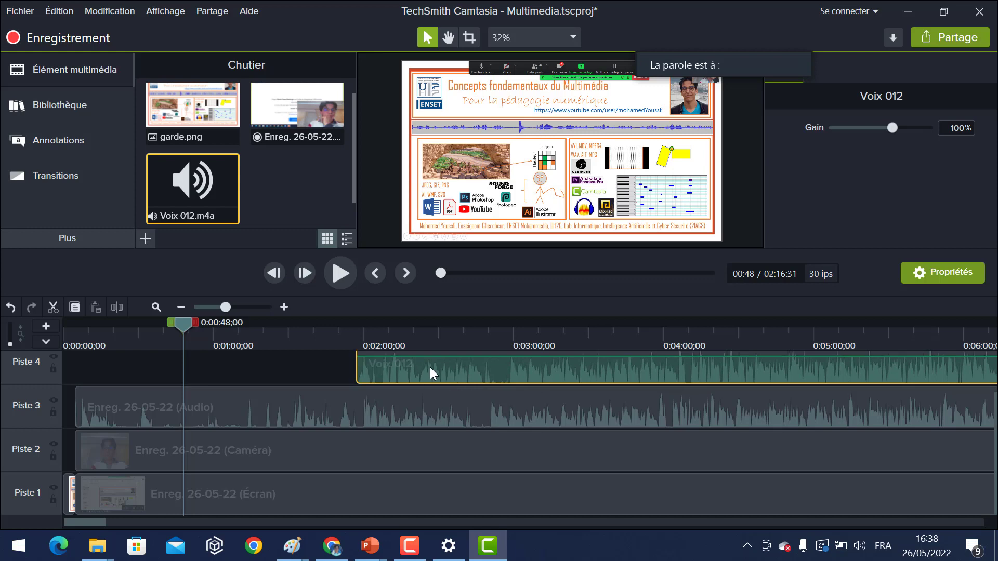
drag(429, 367, 413, 368)
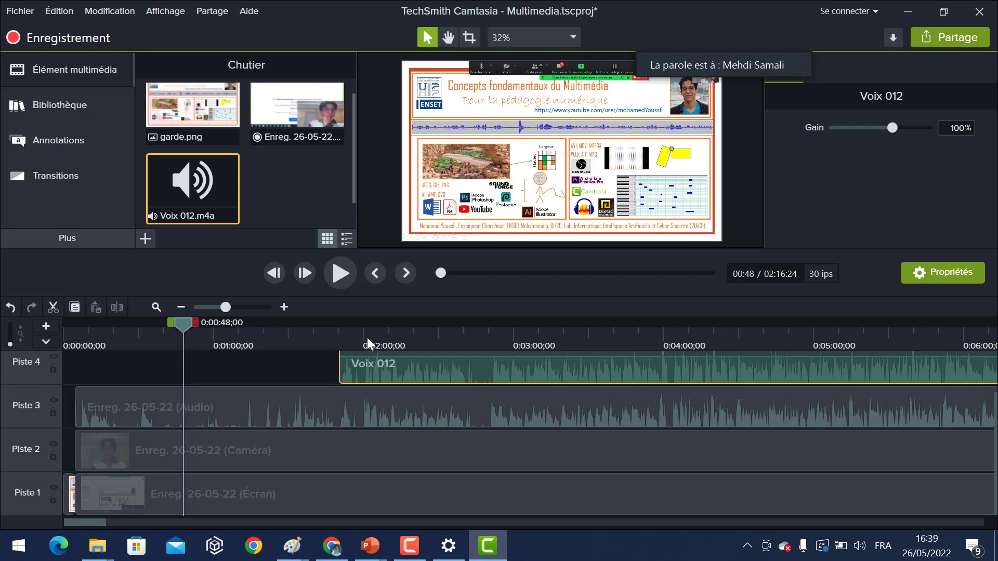
Play from about 1:47 to check where the narration starts.
click(331, 338)
key(space)
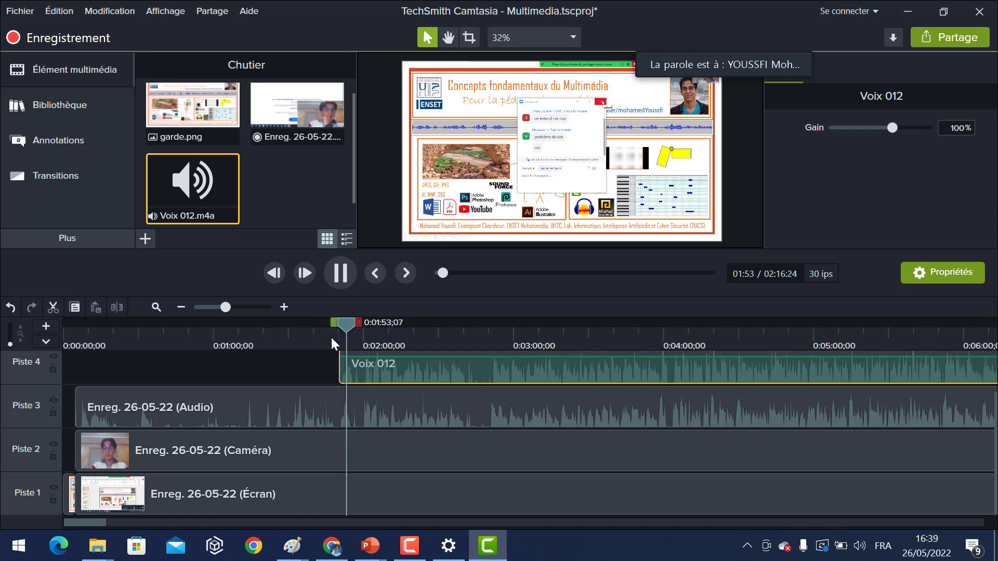
key(space)
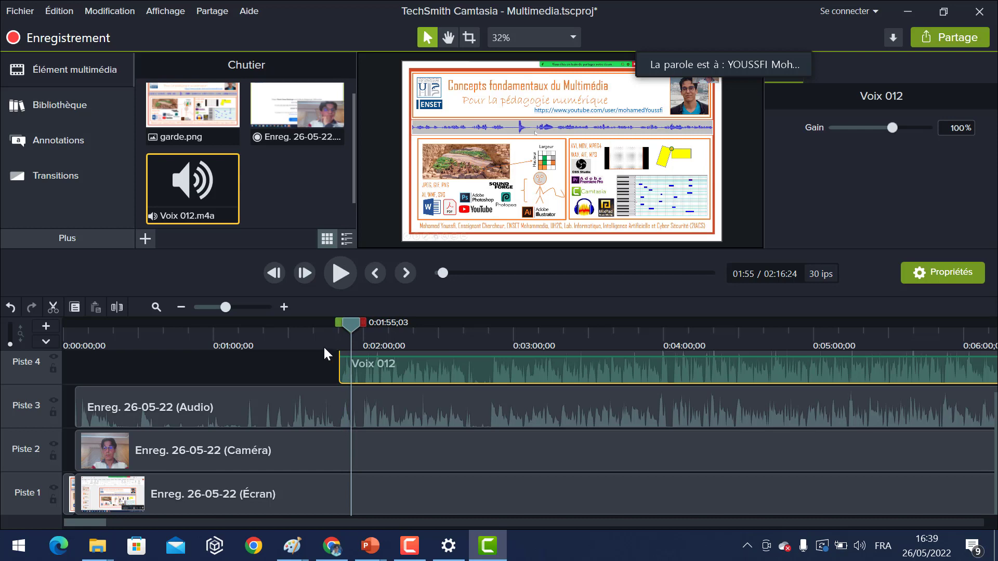
click(284, 307)
Nudge Voix 012 to start at 1:49;25, checking alignment with playback around 2:00.
click(283, 307)
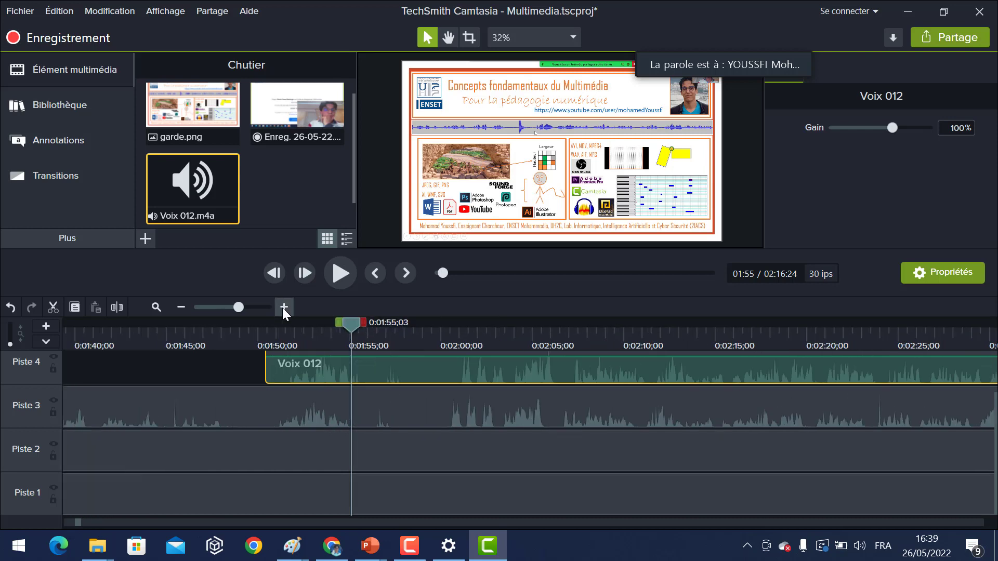
drag(571, 369, 557, 369)
drag(353, 329, 453, 320)
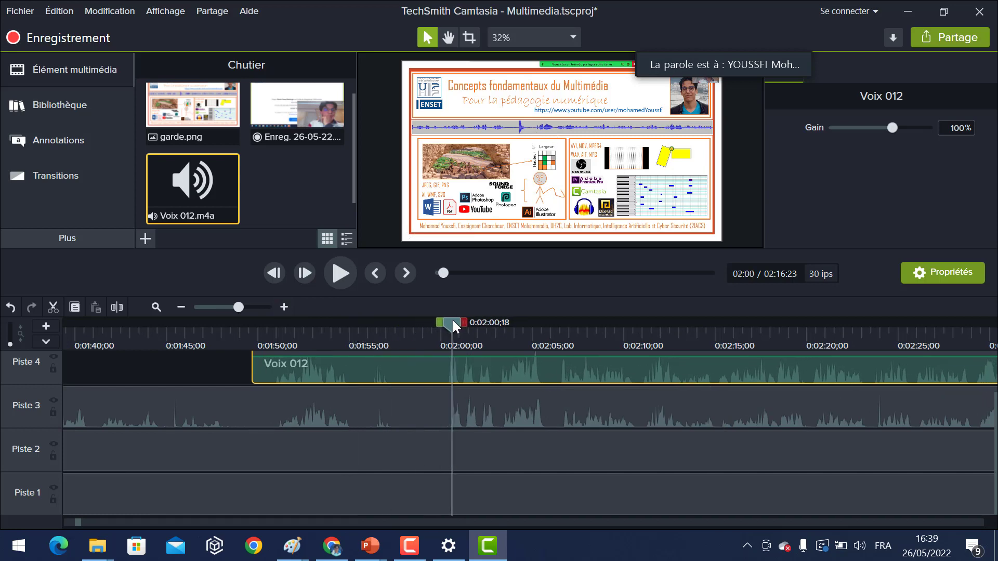
drag(497, 369, 501, 370)
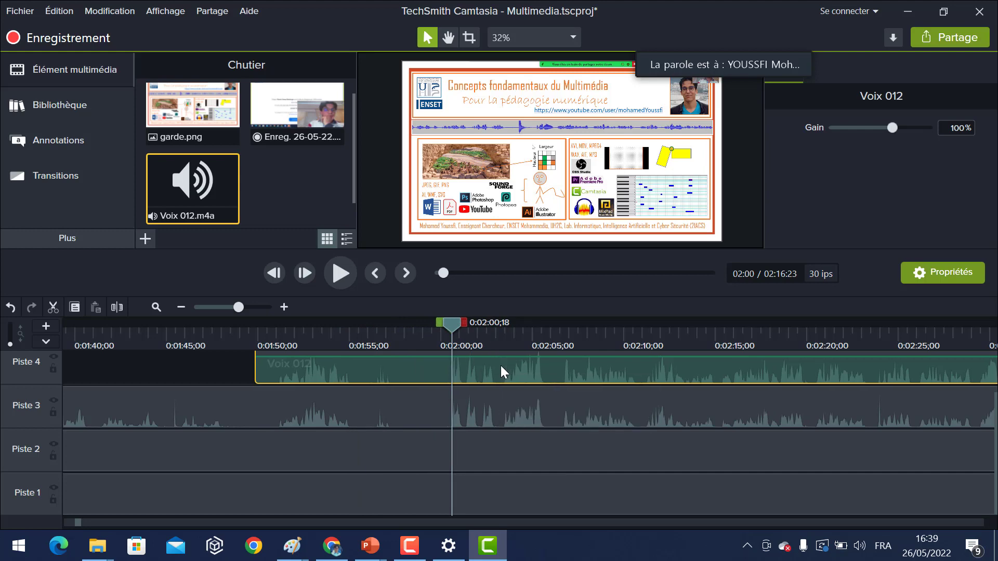
click(285, 307)
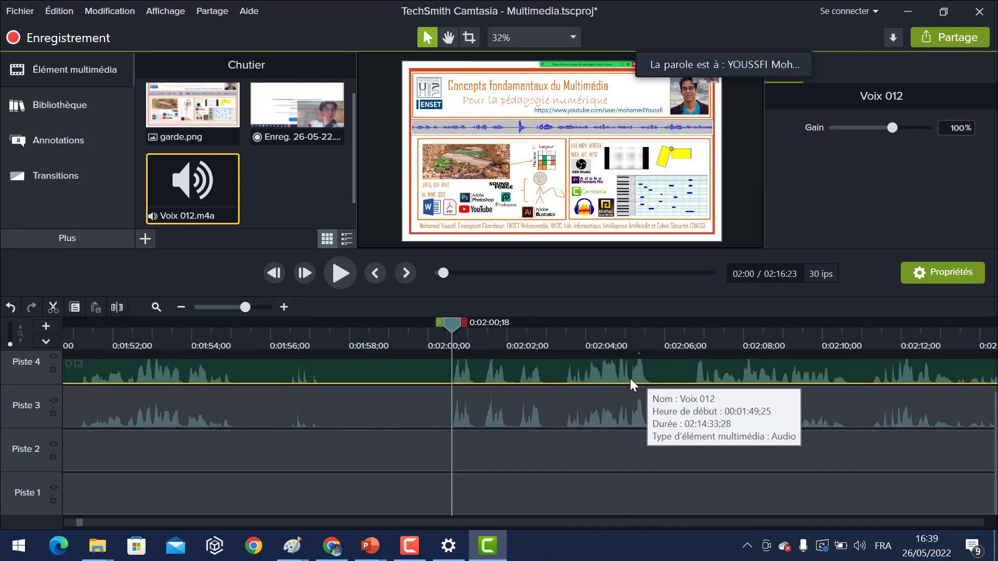
key(space)
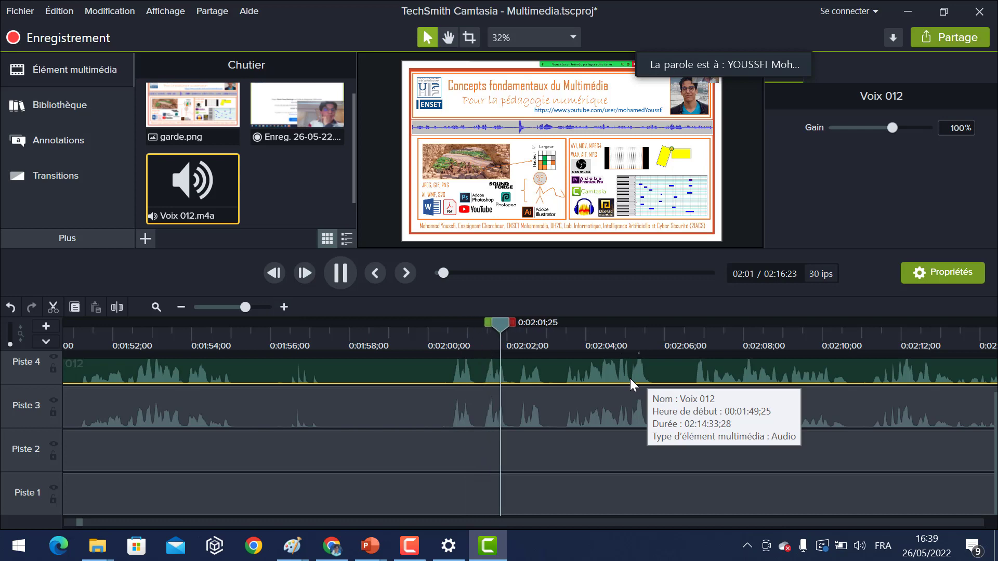
key(space)
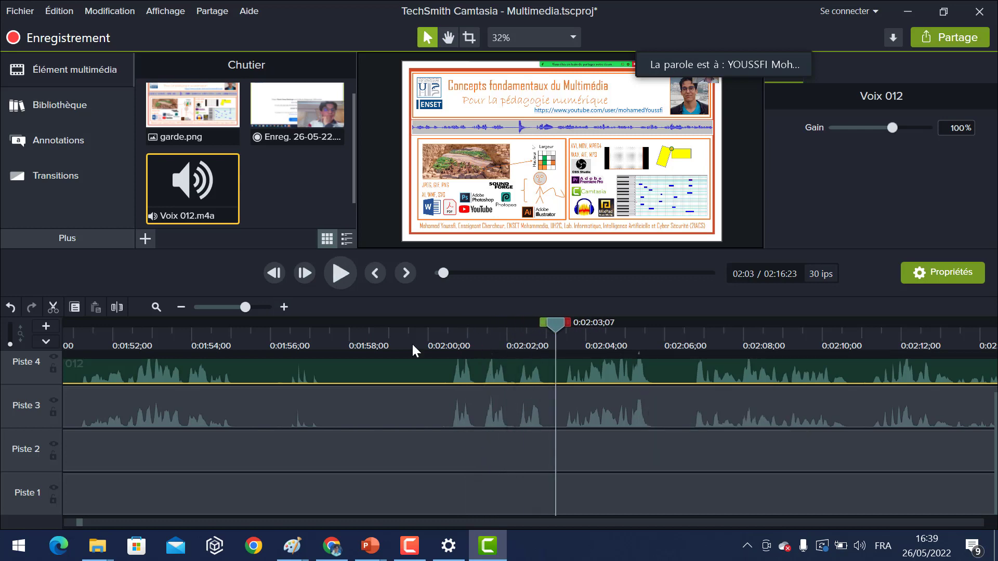
click(181, 308)
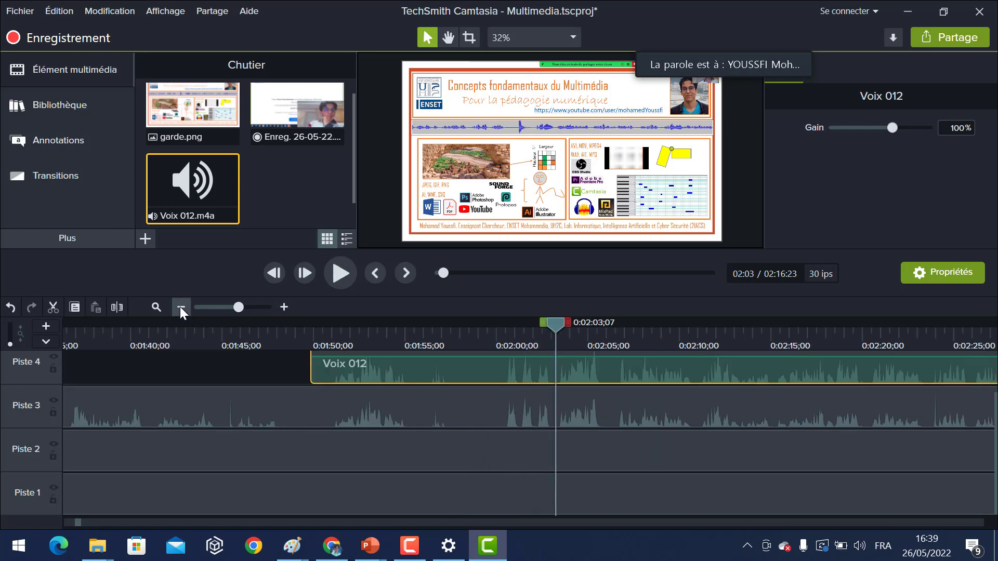
click(181, 308)
click(179, 308)
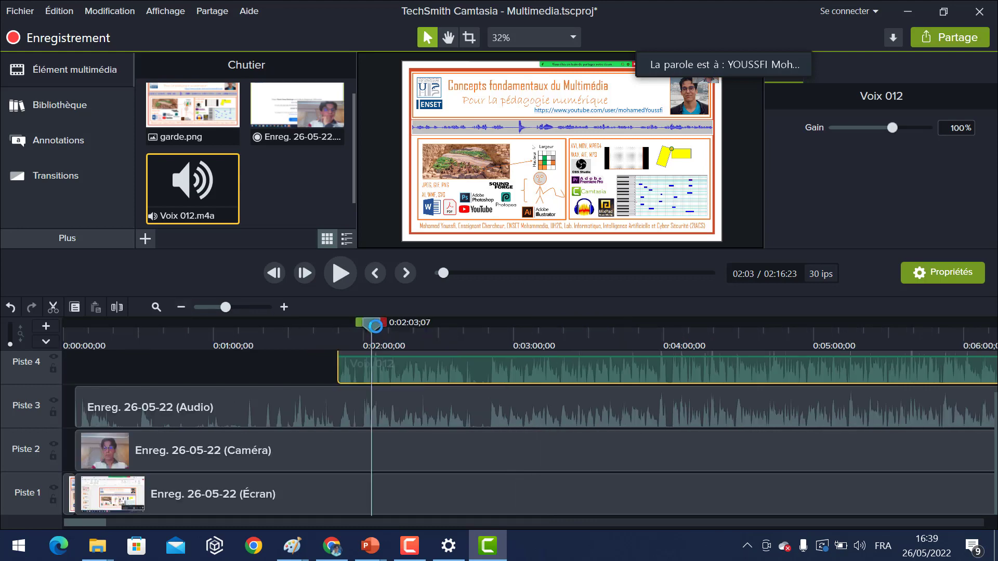
Split the Audio, Caméra and Écran clips at 0:01:49 and delete their opening pieces.
drag(373, 326, 338, 329)
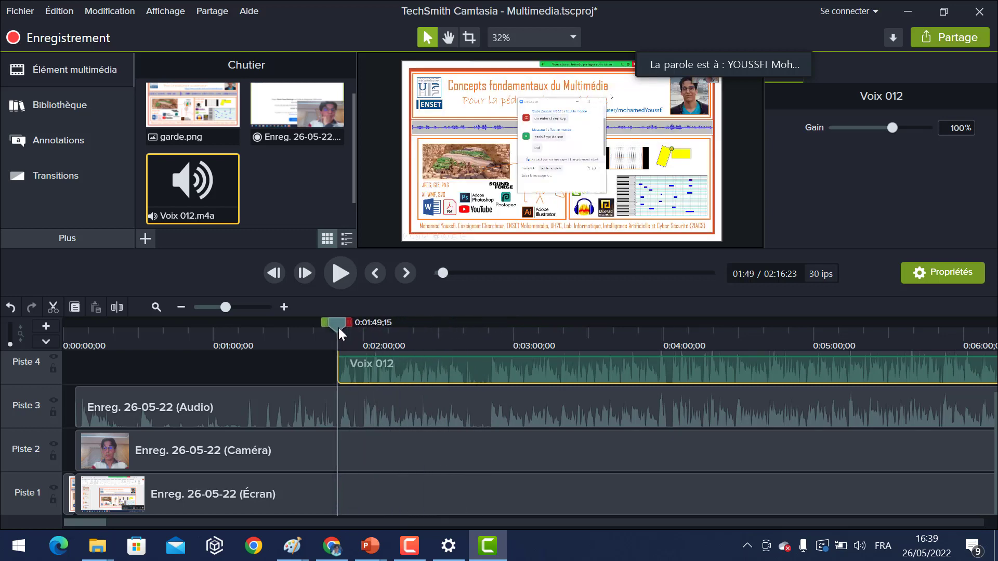
click(313, 400)
ctrl+click(307, 441)
ctrl+click(312, 493)
click(117, 308)
click(273, 404)
ctrl+click(276, 435)
ctrl+click(288, 492)
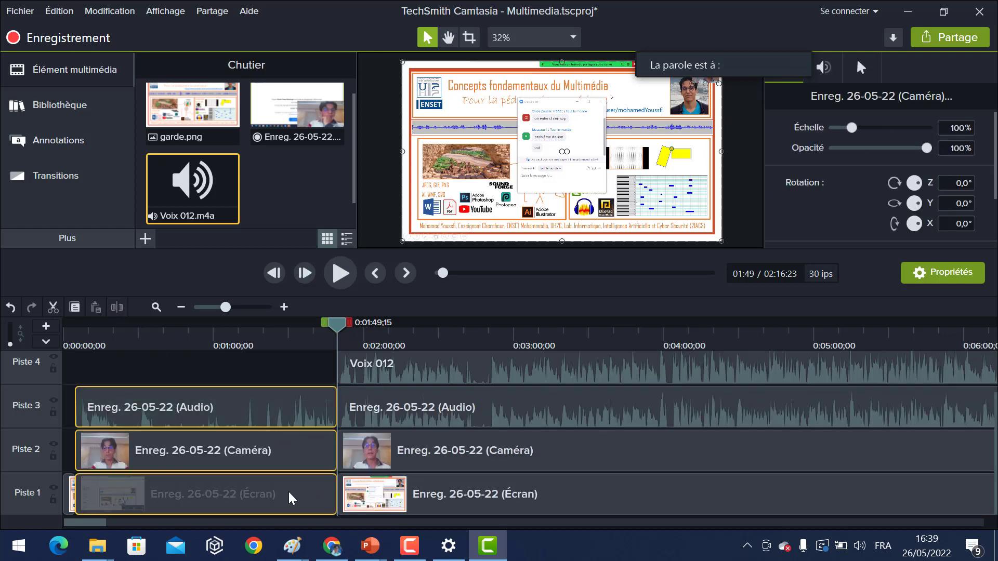
key(Delete)
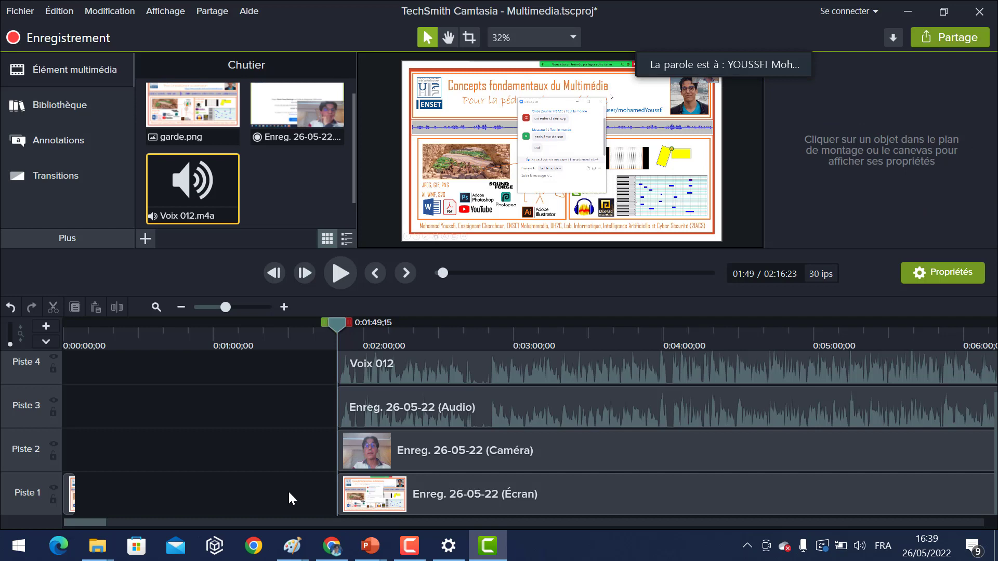
Move Voix 012 and the remaining clips to 0:00 and turn the Audio clip's volume down.
click(484, 371)
ctrl+click(491, 397)
ctrl+click(504, 440)
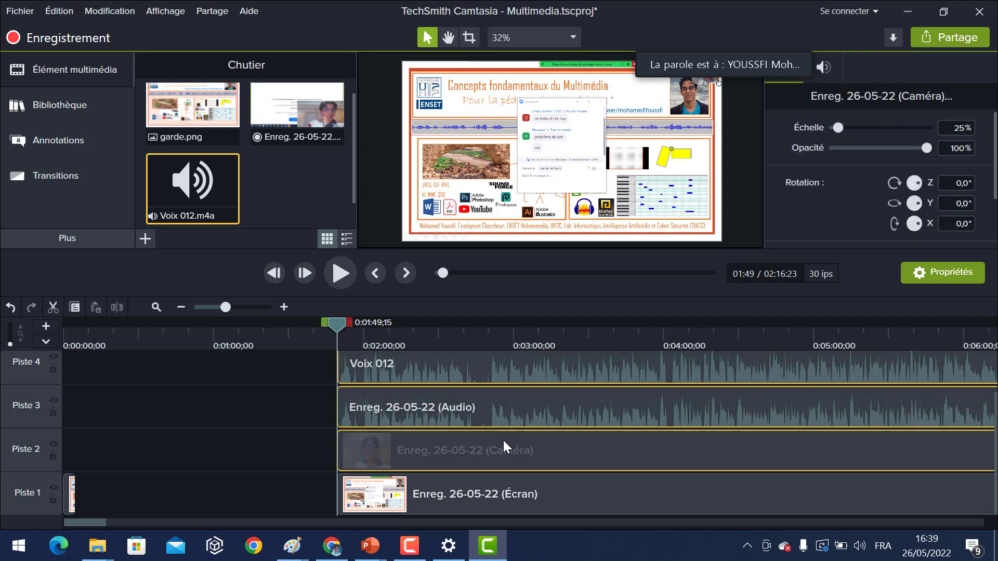
ctrl+click(544, 486)
drag(632, 494, 280, 524)
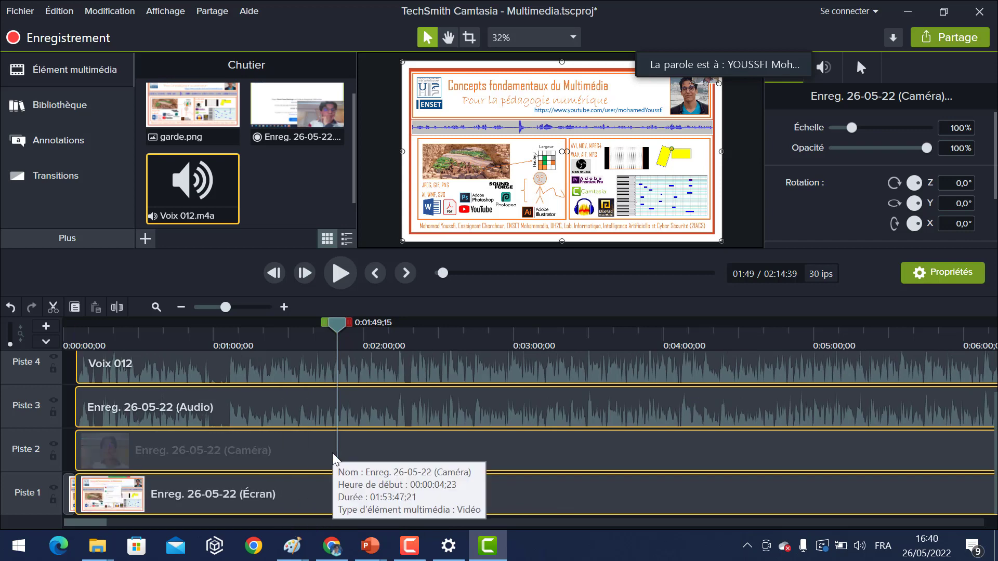
click(255, 401)
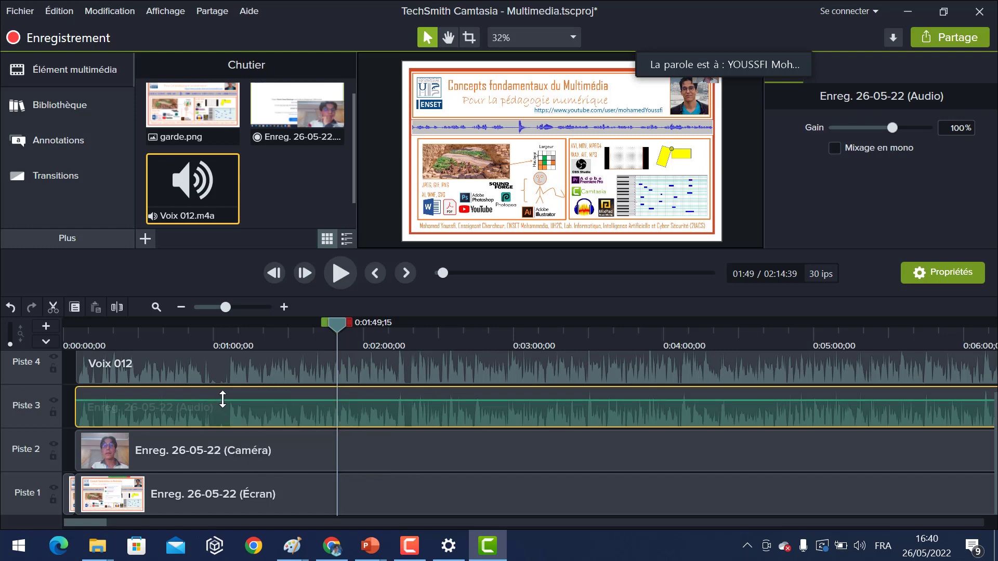
drag(223, 399, 230, 437)
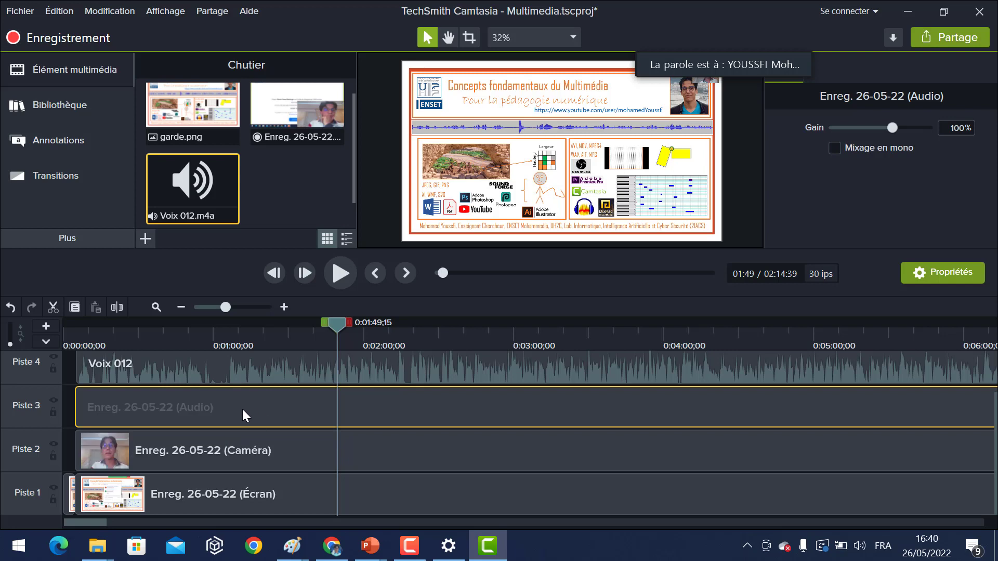
click(186, 336)
key(space)
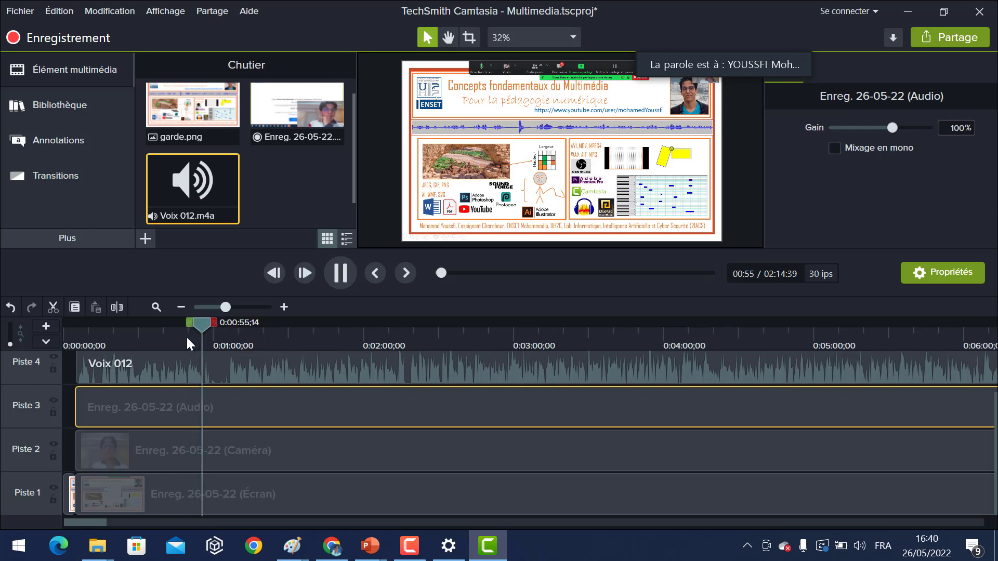
click(285, 339)
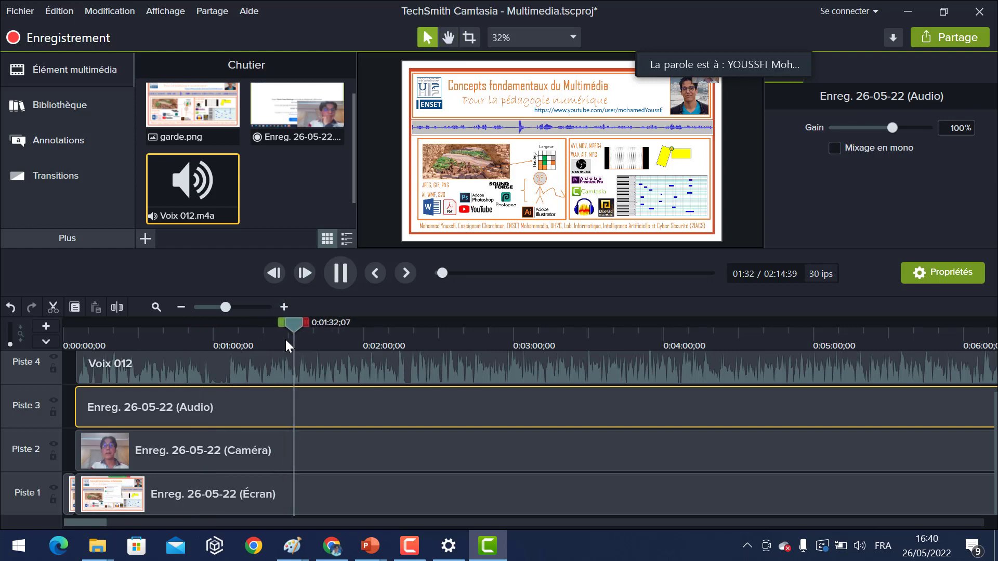
key(space)
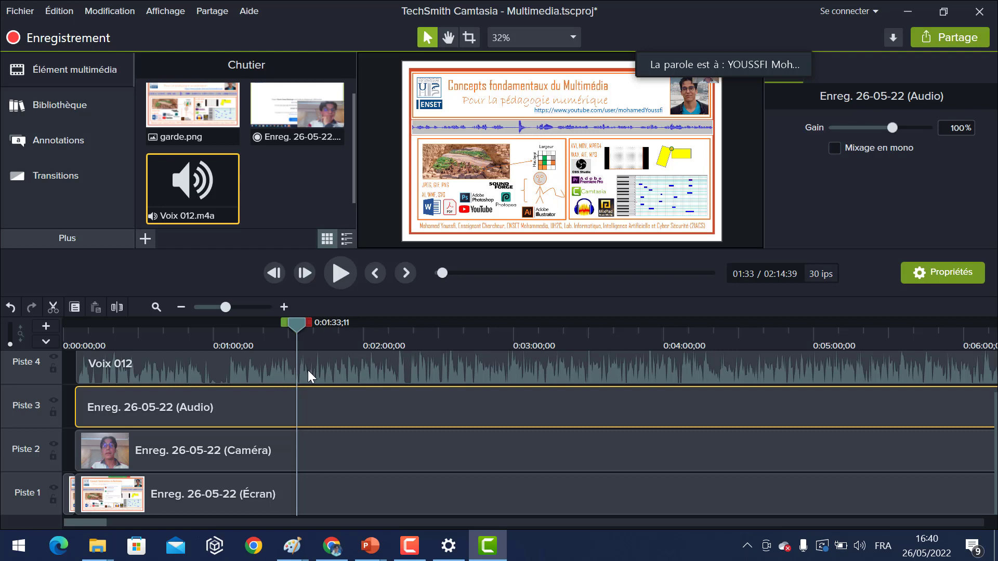
click(339, 329)
key(space)
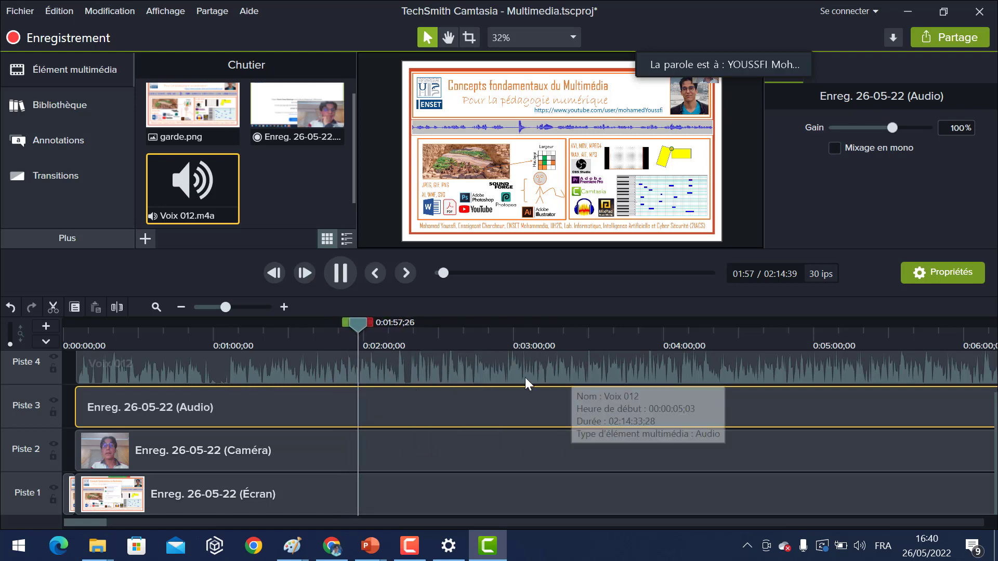
click(181, 307)
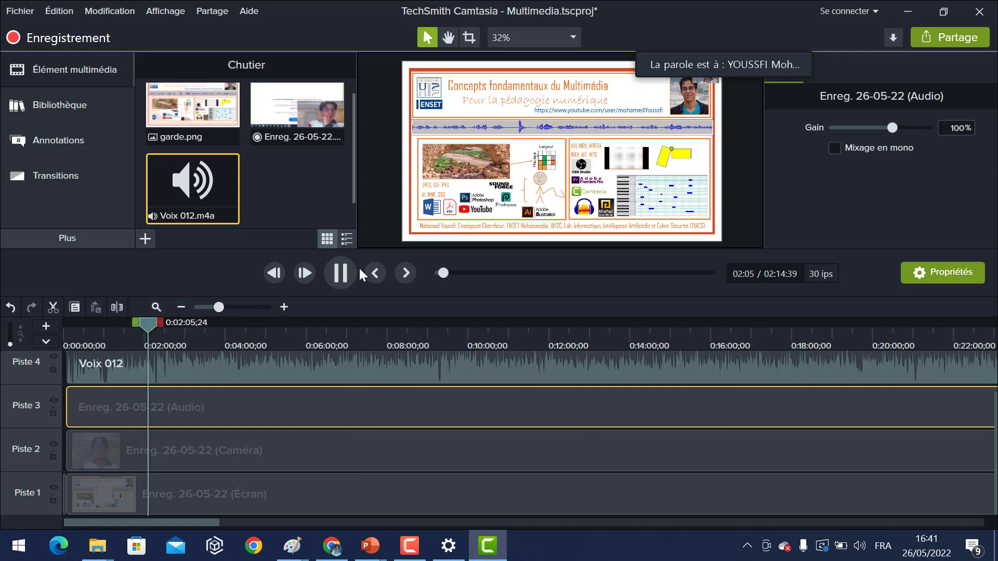
click(343, 270)
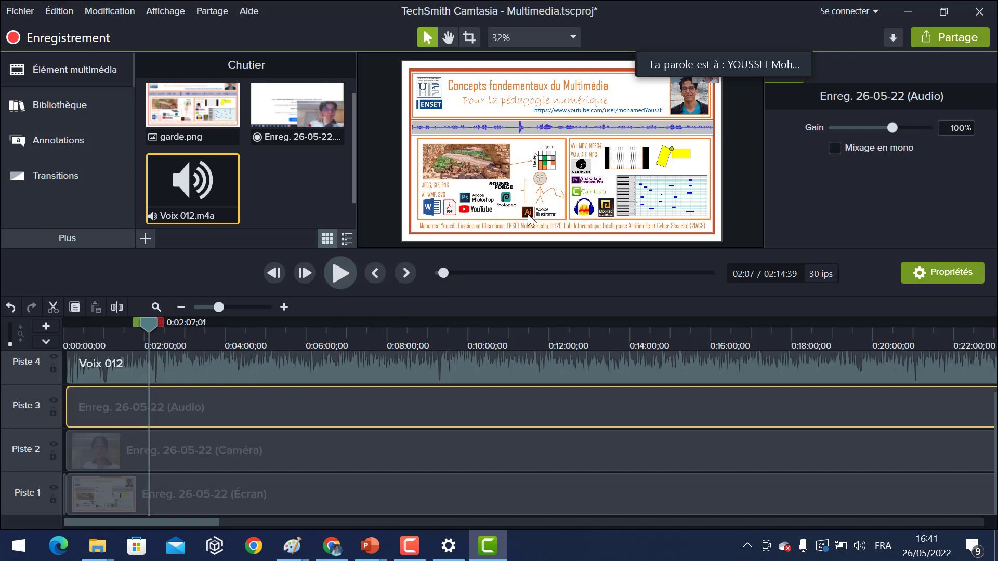
Mark the range 0:09:15 to 0:09:20 and cut it from all tracks.
drag(148, 324, 431, 319)
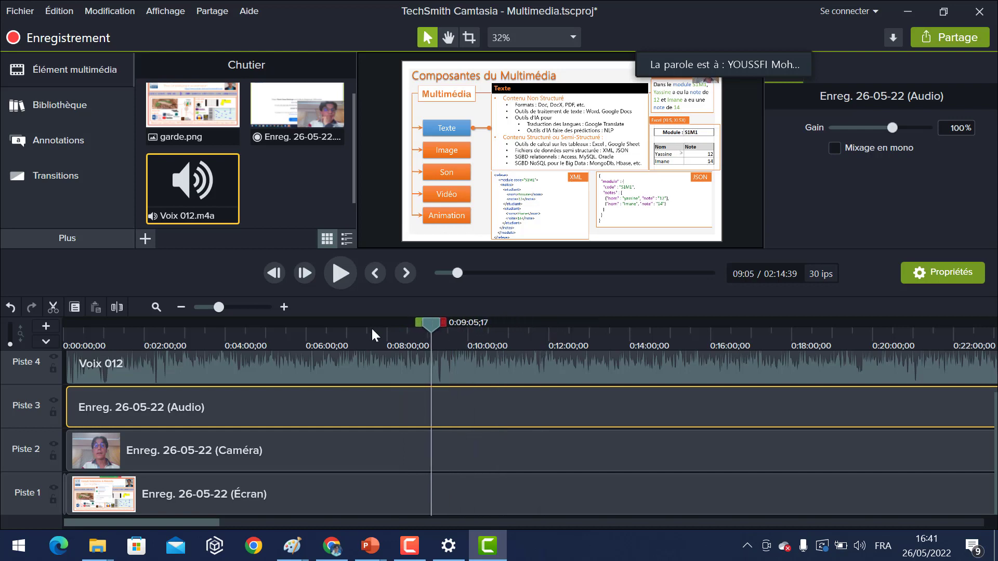
click(283, 307)
click(283, 307)
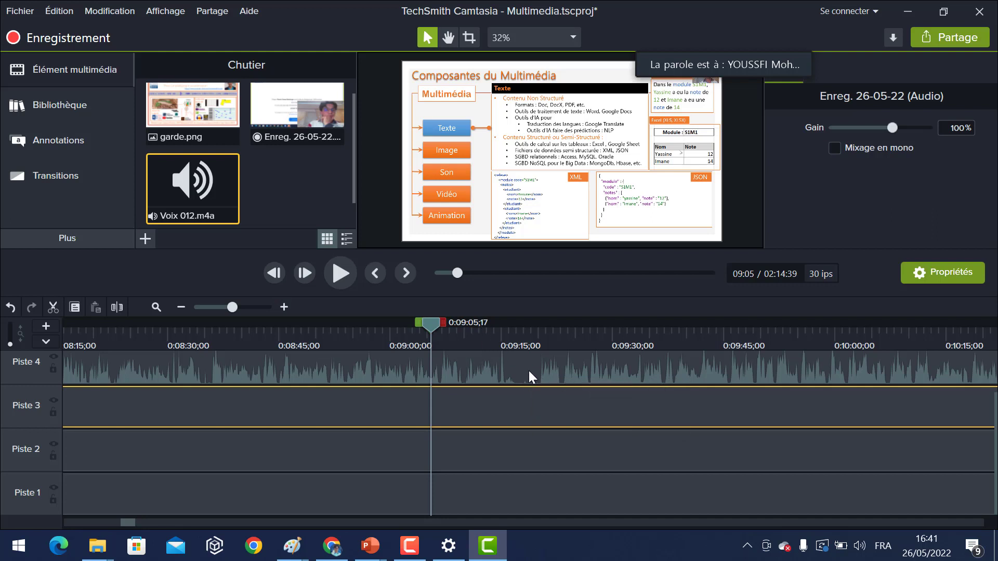
click(482, 323)
key(space)
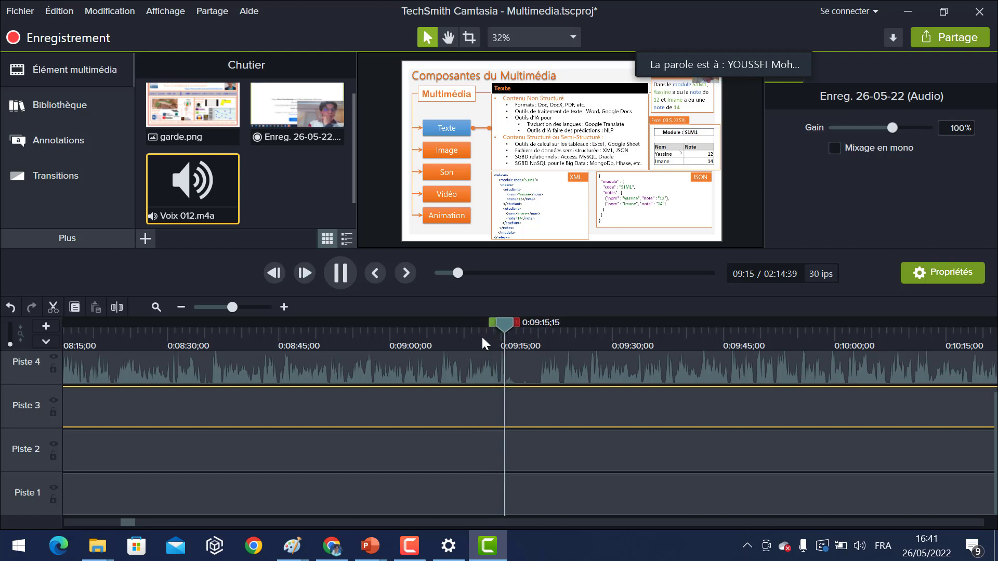
key(space)
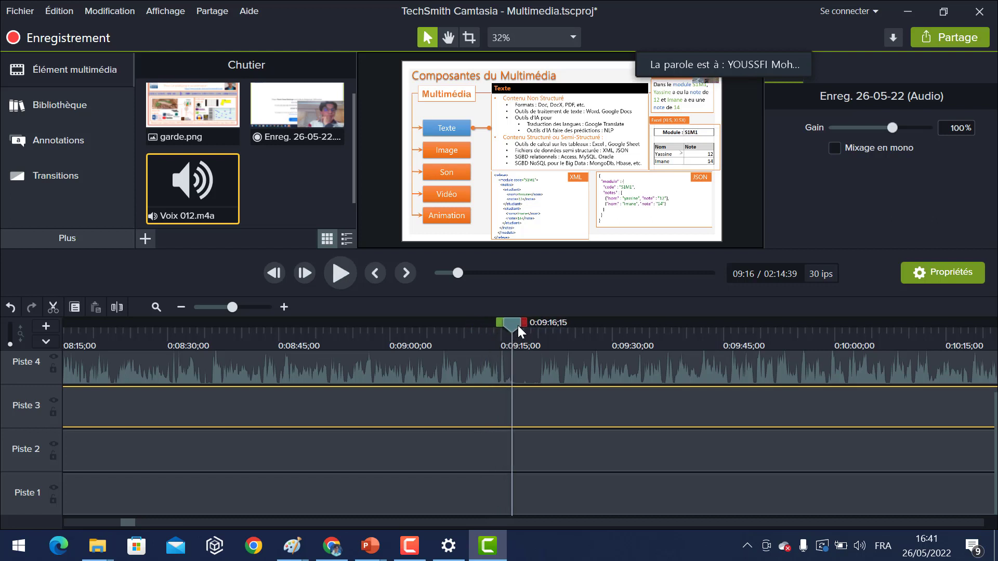
drag(516, 324, 510, 322)
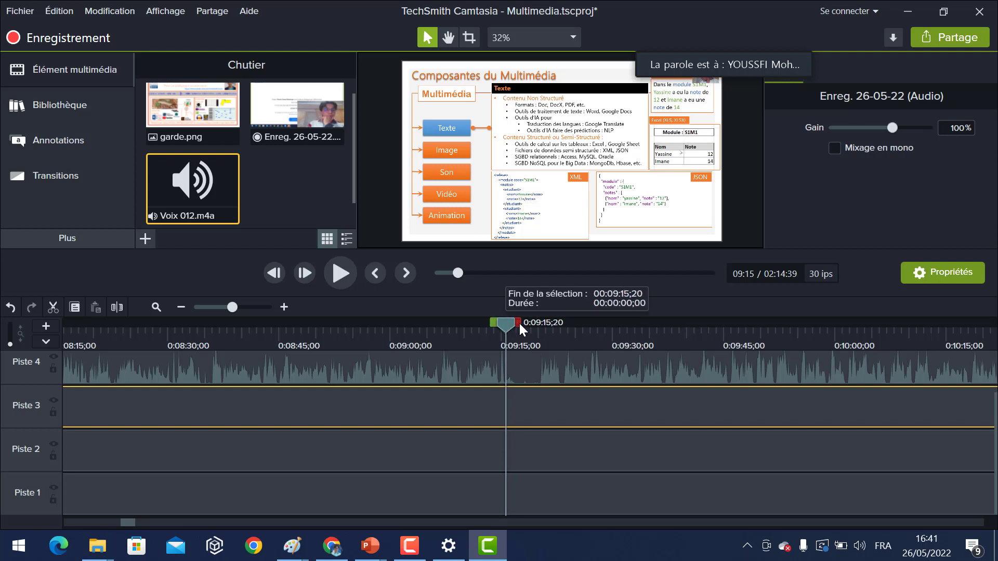
drag(527, 324, 552, 325)
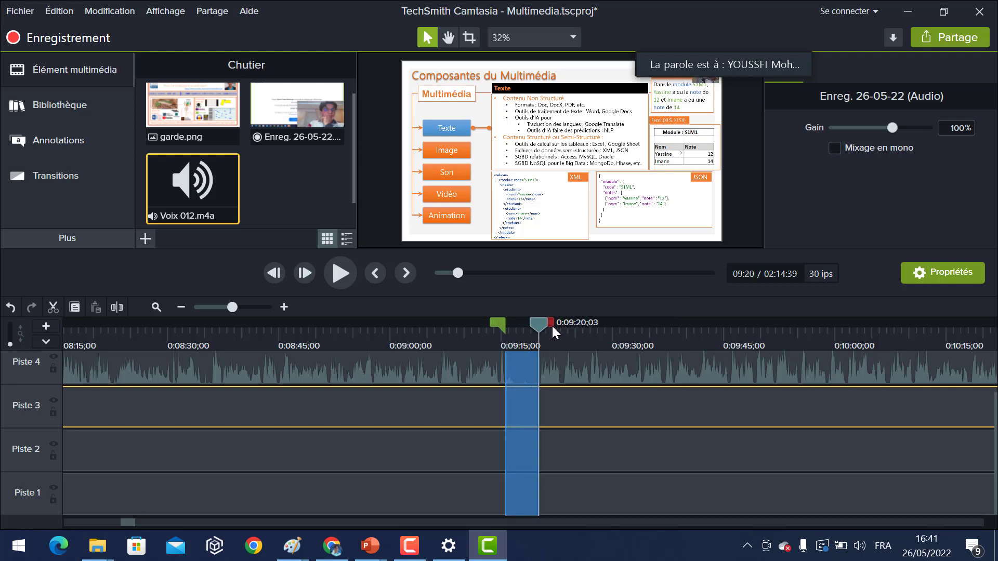
click(53, 308)
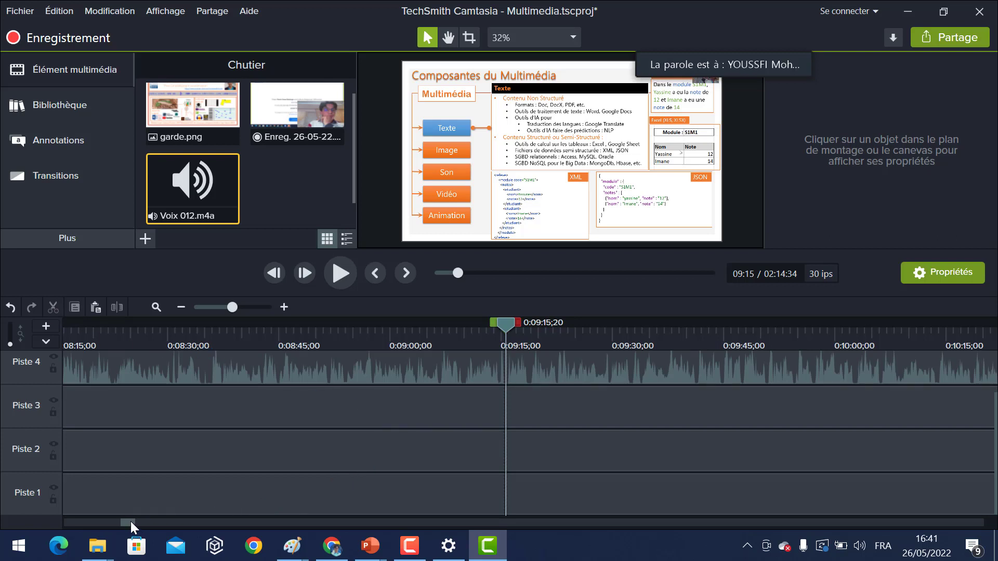
drag(130, 521, 229, 514)
drag(313, 342, 487, 322)
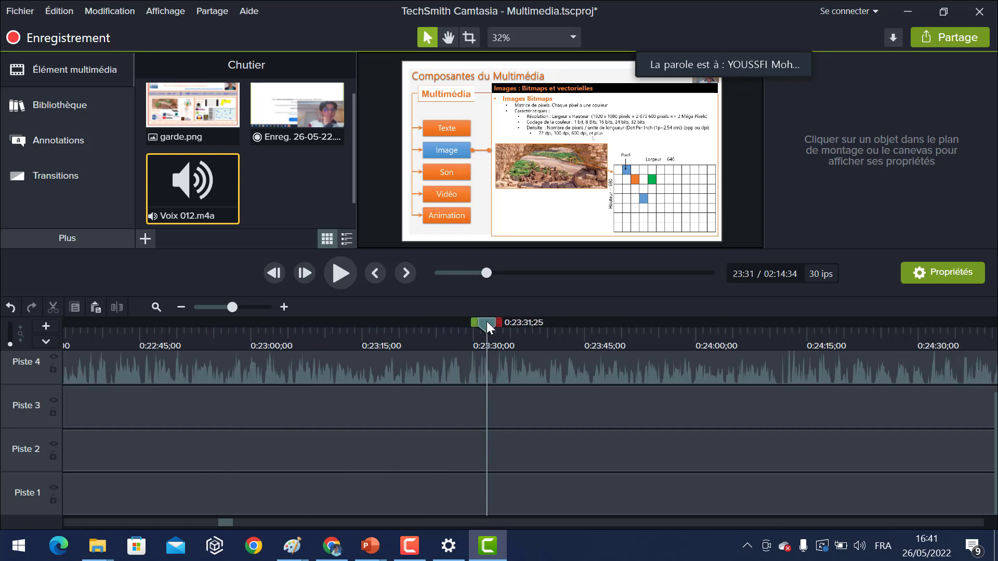
click(183, 308)
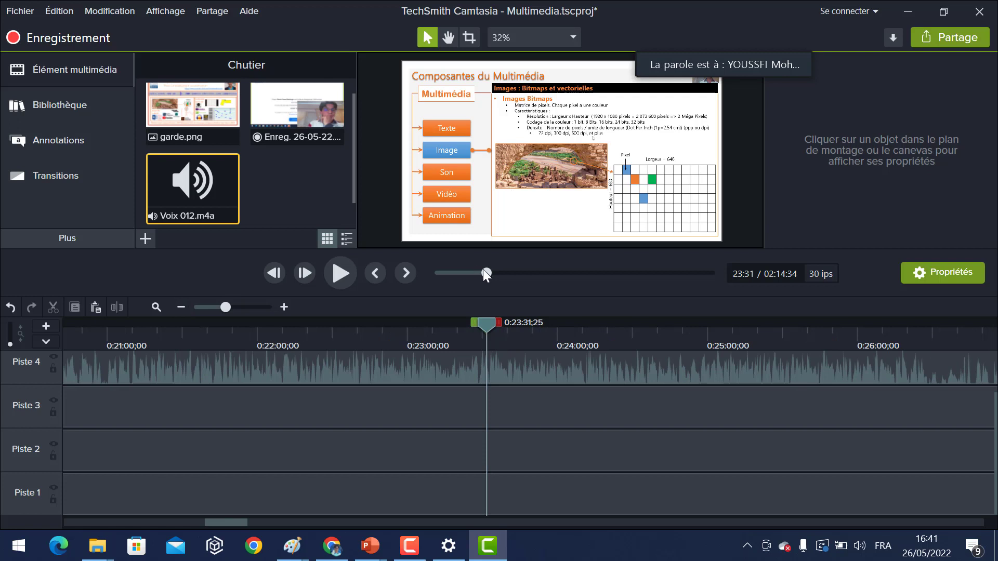
drag(488, 325, 233, 325)
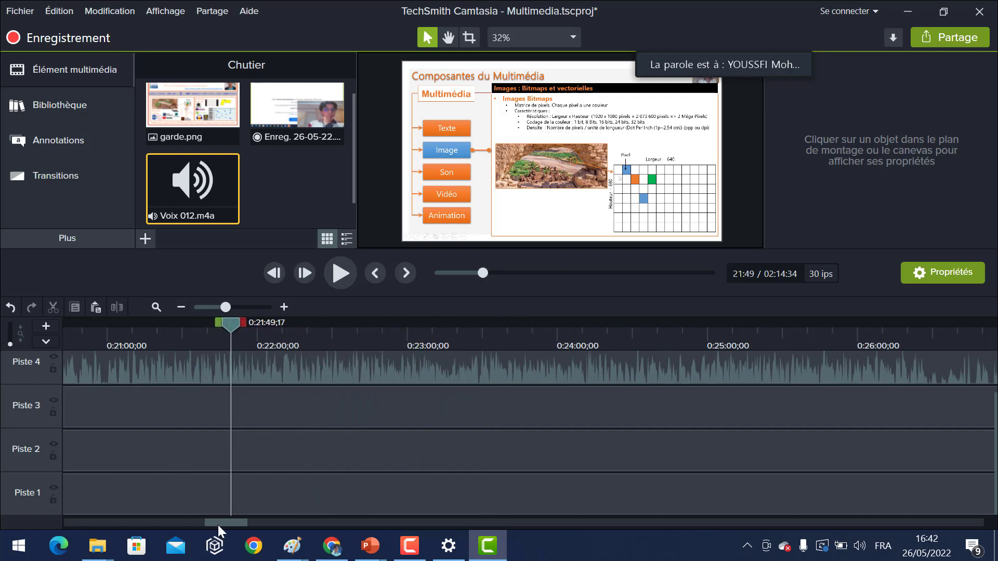
drag(230, 524, 149, 522)
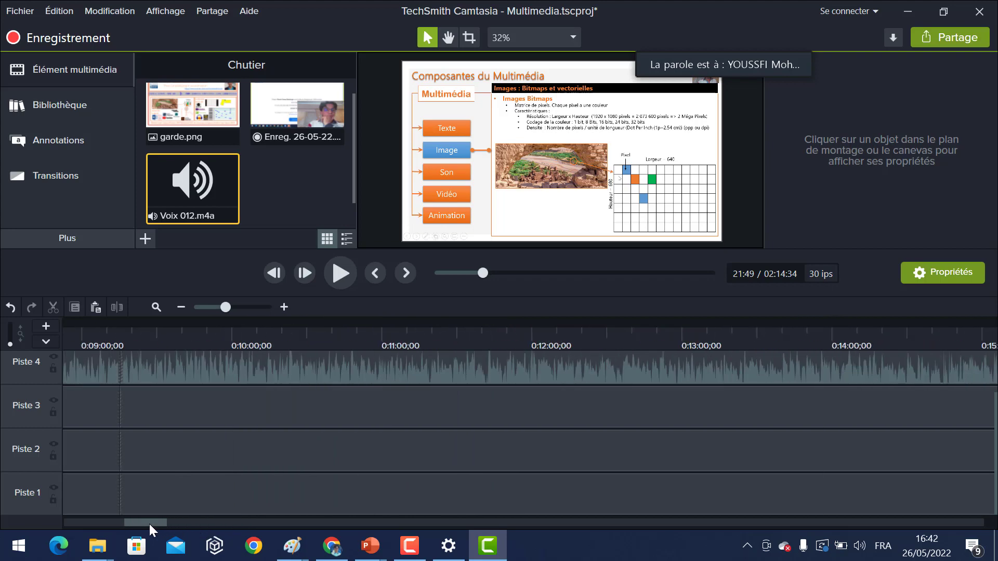
click(386, 334)
drag(386, 322, 758, 341)
drag(152, 522, 182, 526)
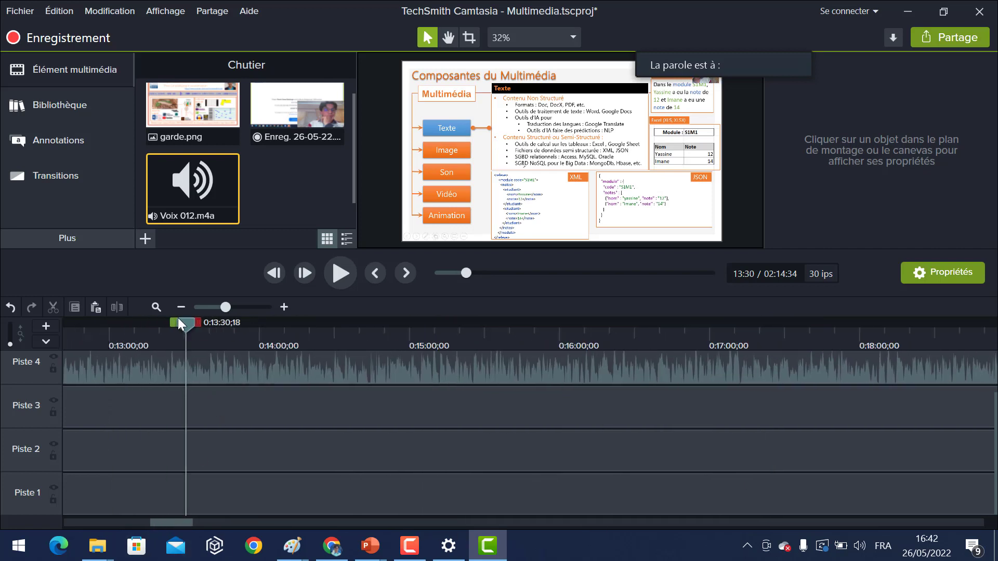
drag(185, 322, 369, 337)
key(space)
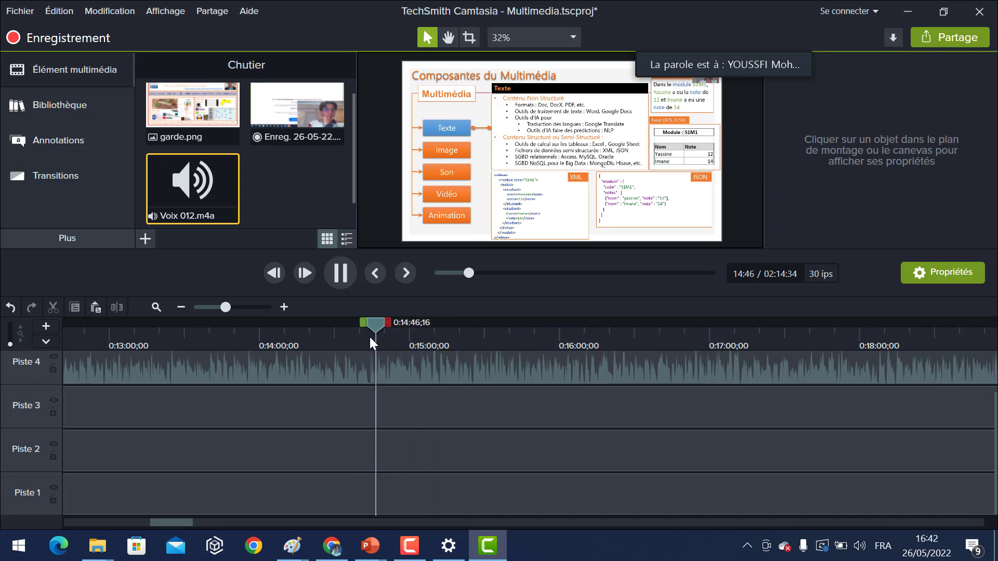
key(space)
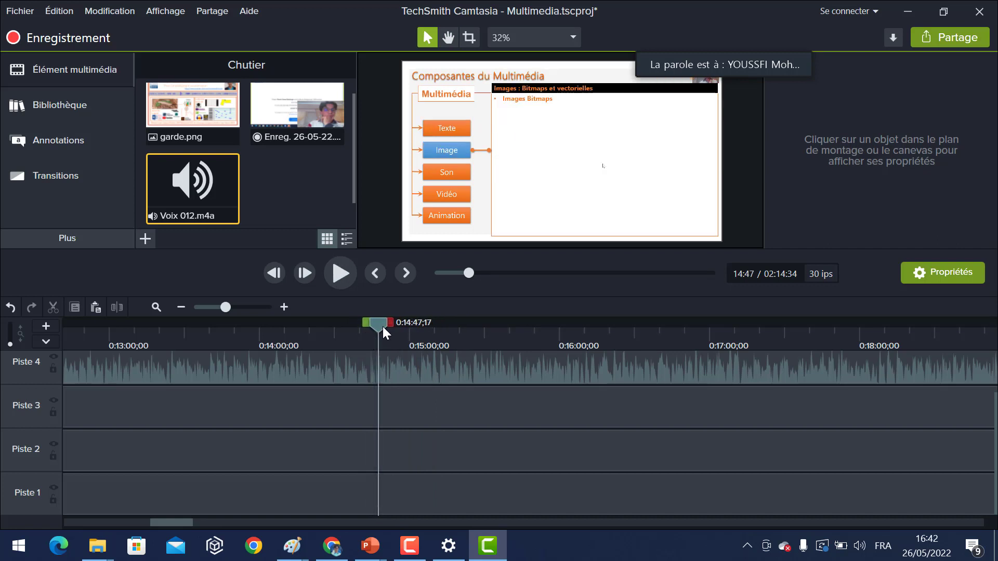
drag(380, 324, 371, 323)
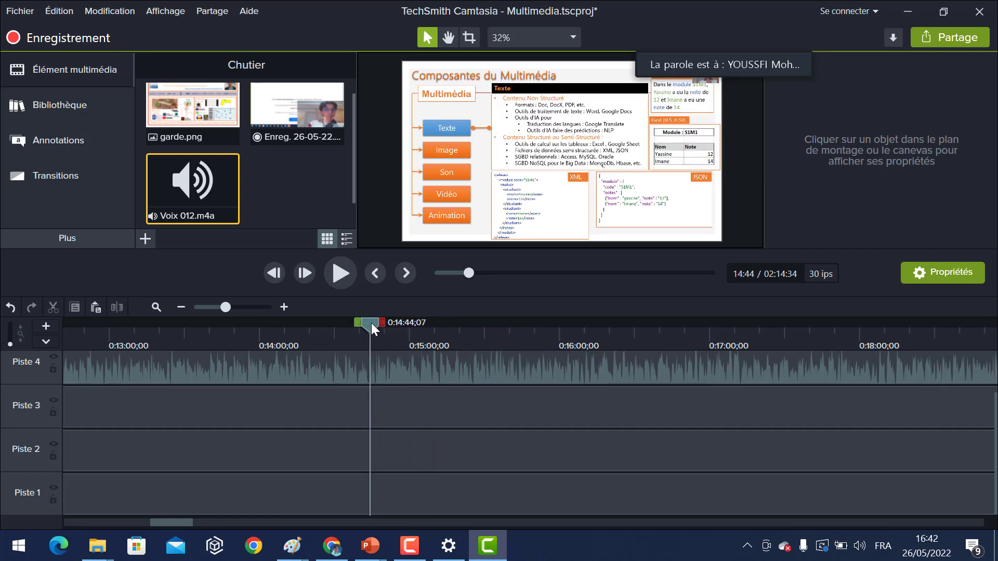
Split the Voix 012, audio, camera and screen clips together at 0:14:44;07.
click(400, 368)
ctrl+click(420, 411)
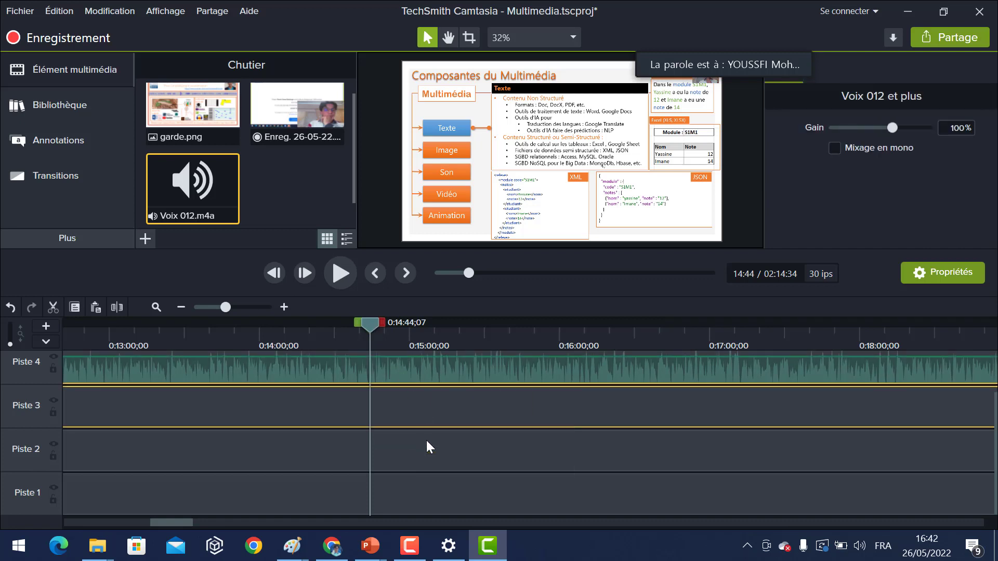
ctrl+click(426, 442)
ctrl+click(441, 497)
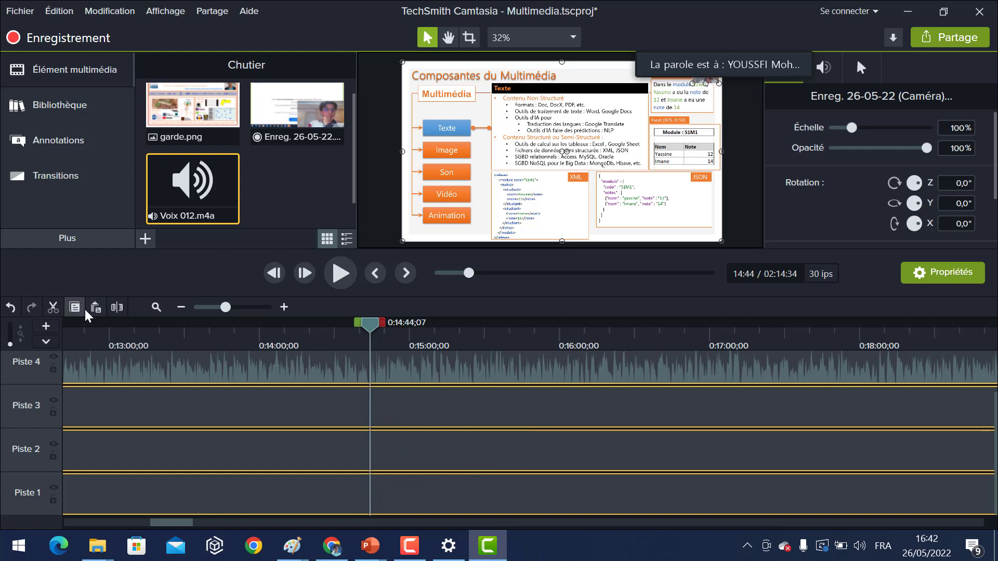
click(116, 307)
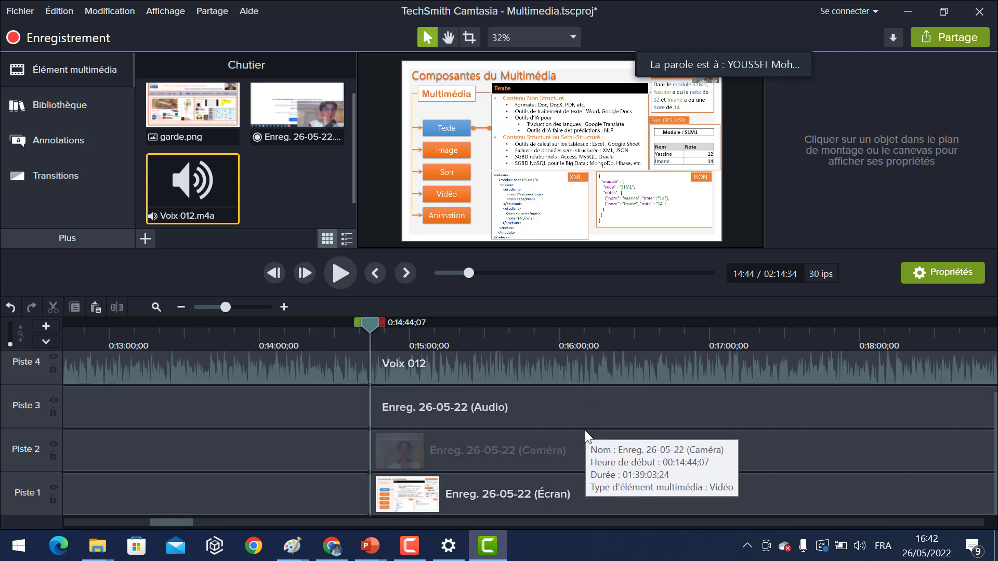
click(20, 11)
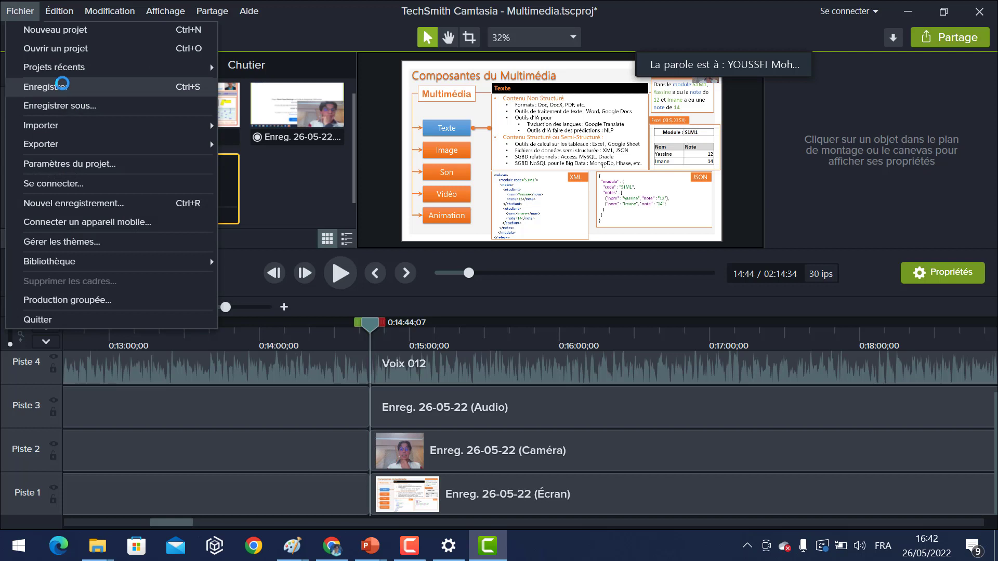
Save the project, then save it as Part1-Multimedia.tscproj in the montage multimedia folder.
click(61, 85)
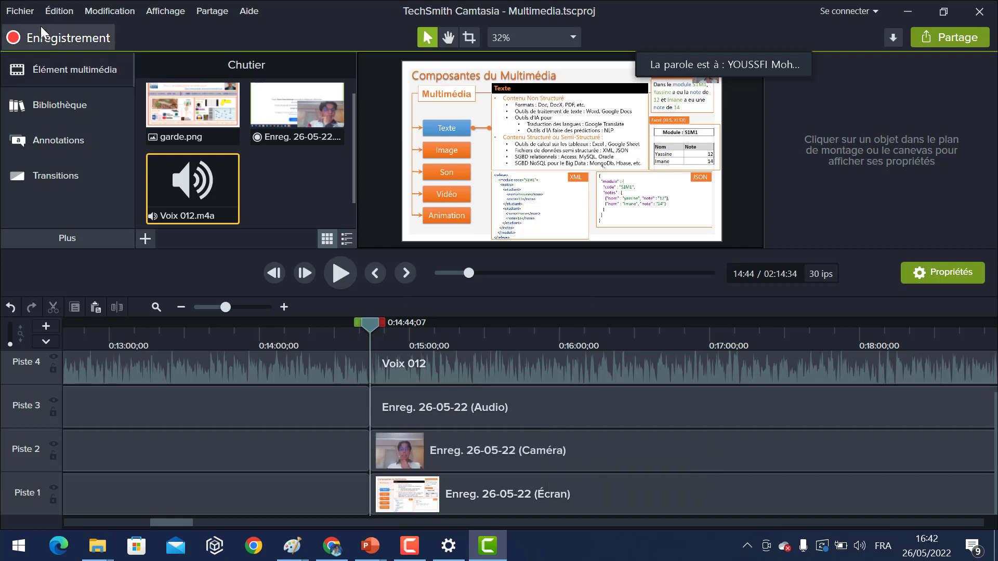
click(29, 12)
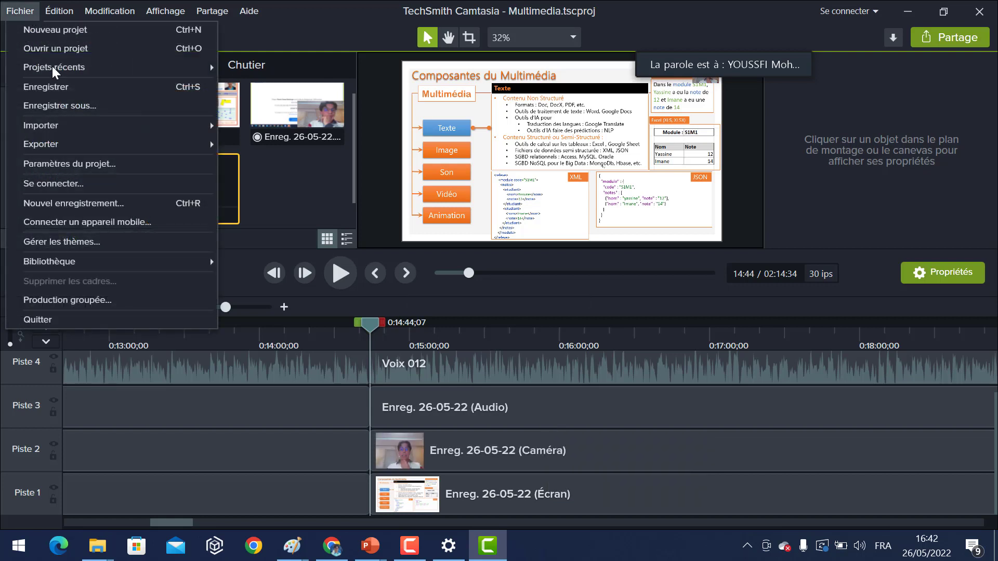
click(82, 105)
click(125, 428)
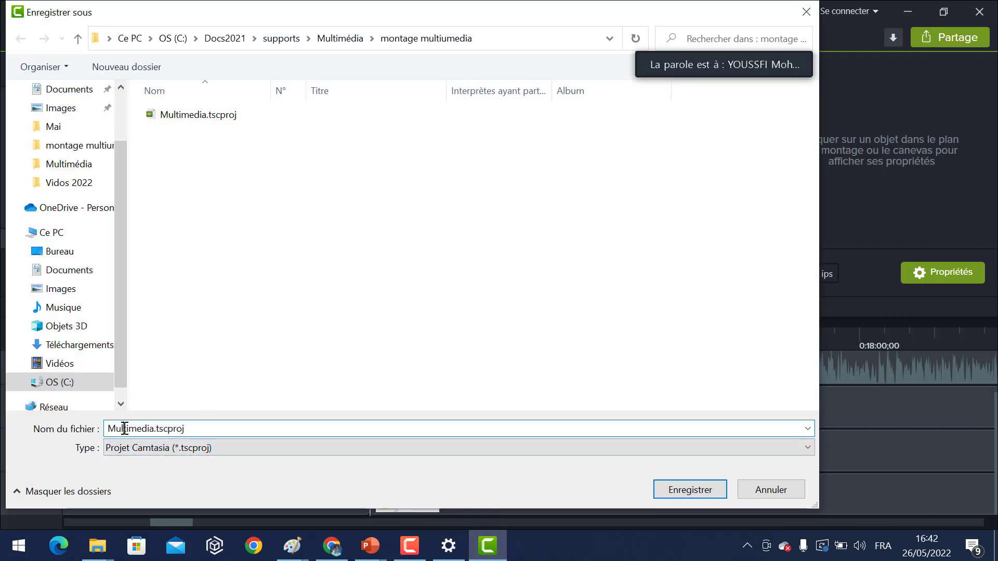
text(Oar1-)
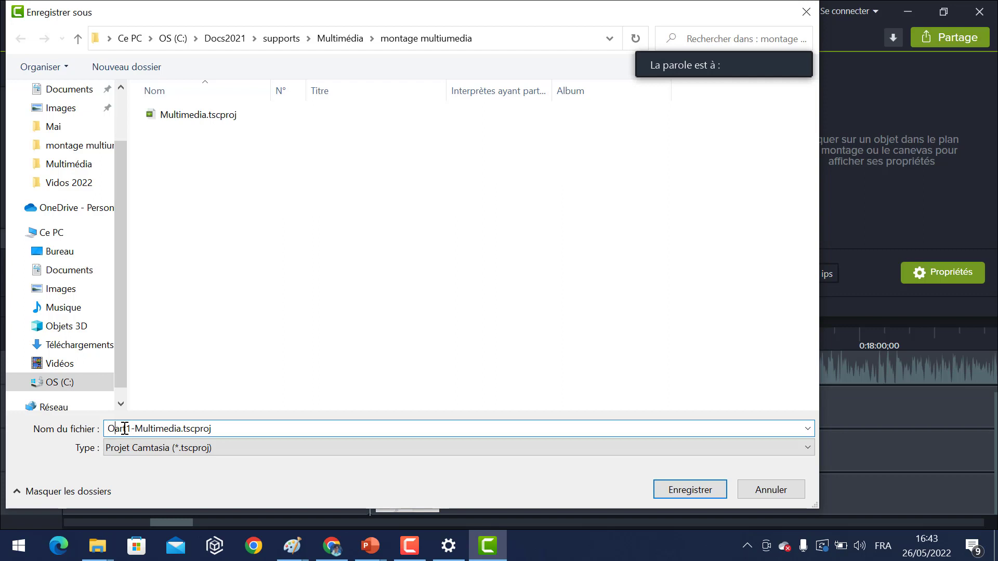
text(Part)
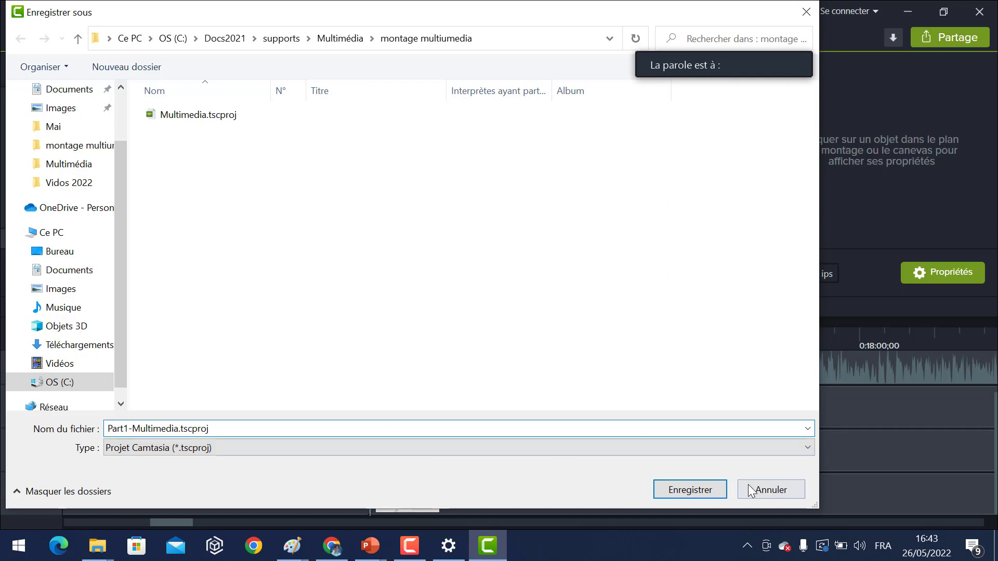
click(690, 490)
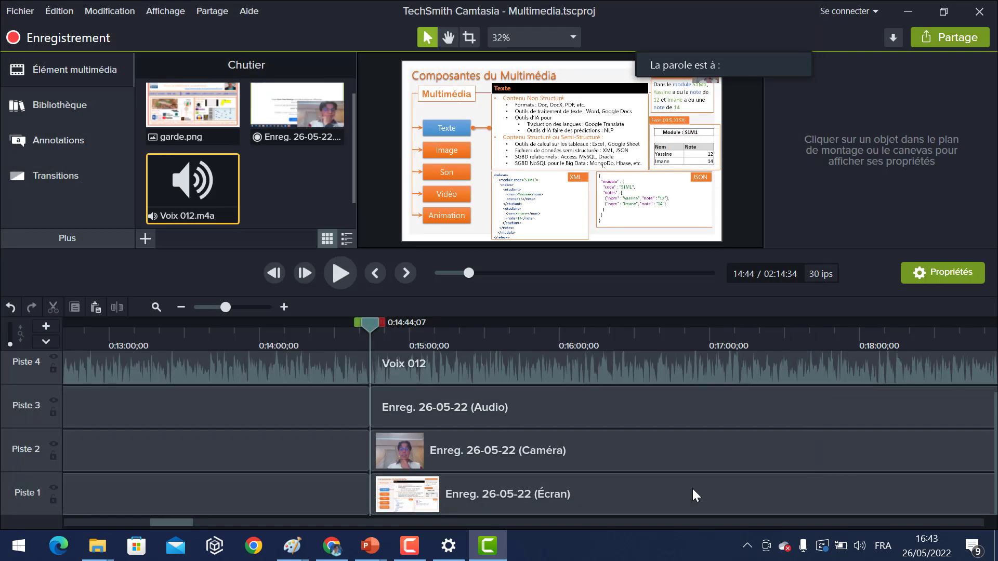
click(621, 351)
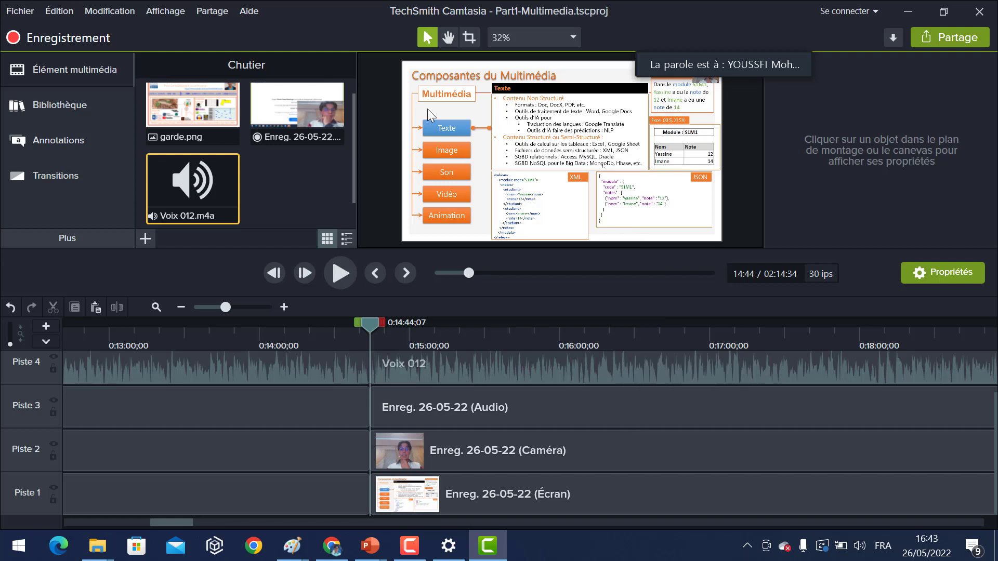
Delete the Voix 012, audio, camera and screen parts after 14:44 and zoom out to the whole project.
click(483, 361)
ctrl+click(519, 399)
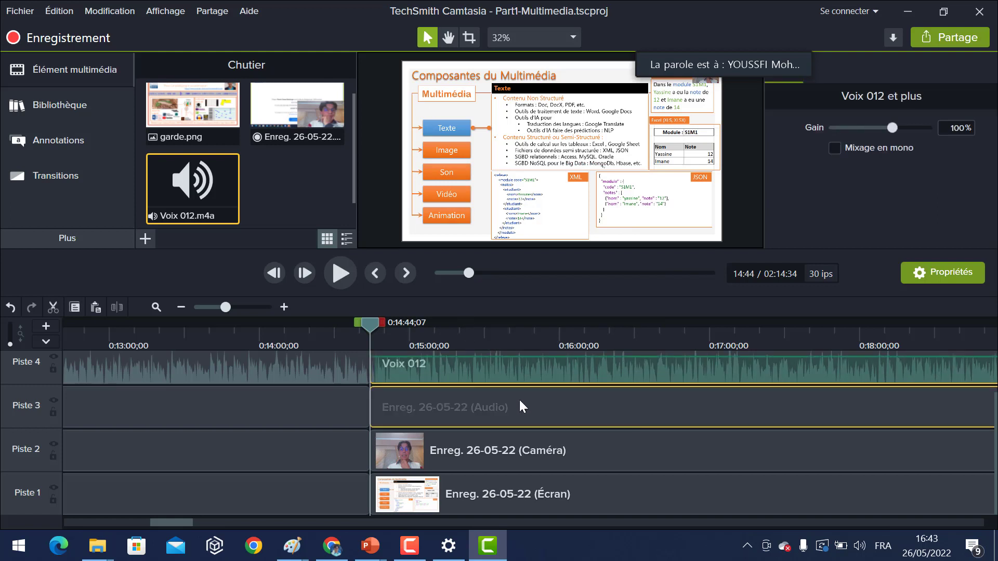
ctrl+click(530, 448)
ctrl+click(538, 492)
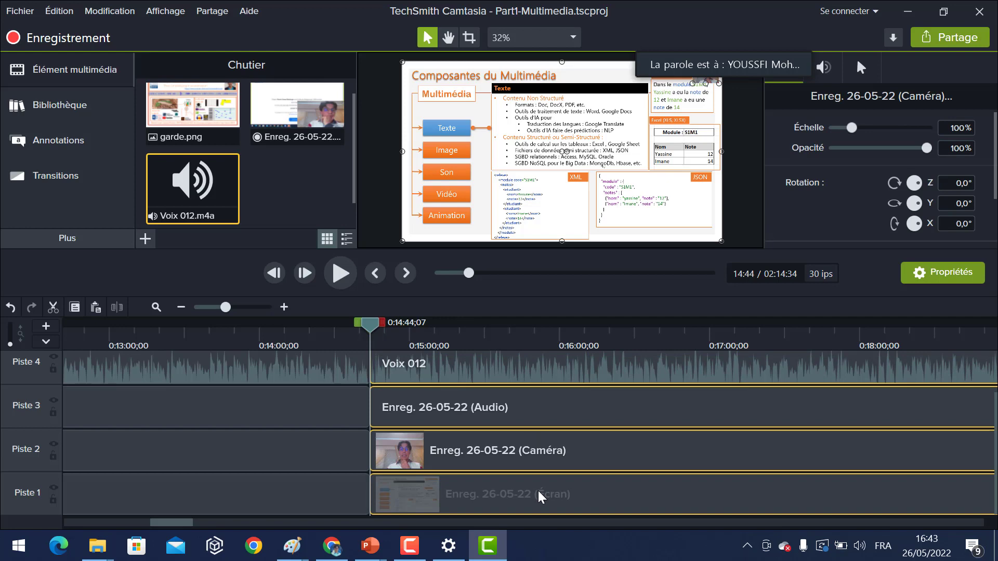
key(Delete)
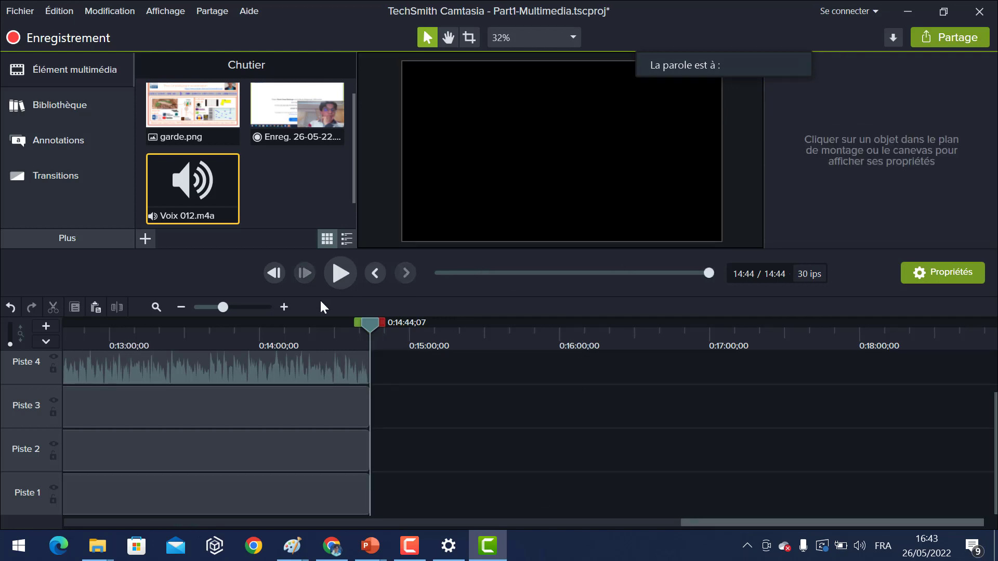
drag(222, 307, 192, 304)
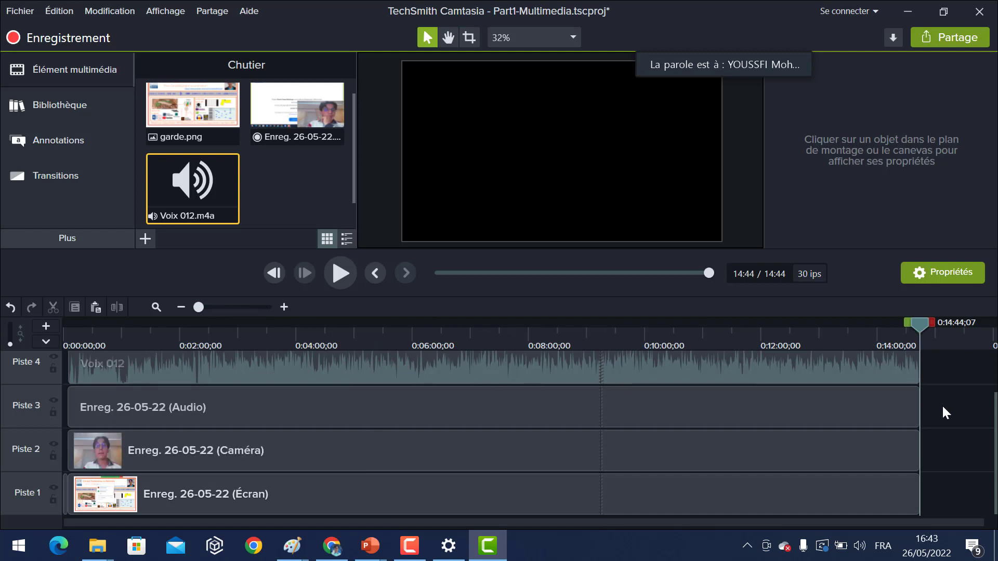
click(191, 110)
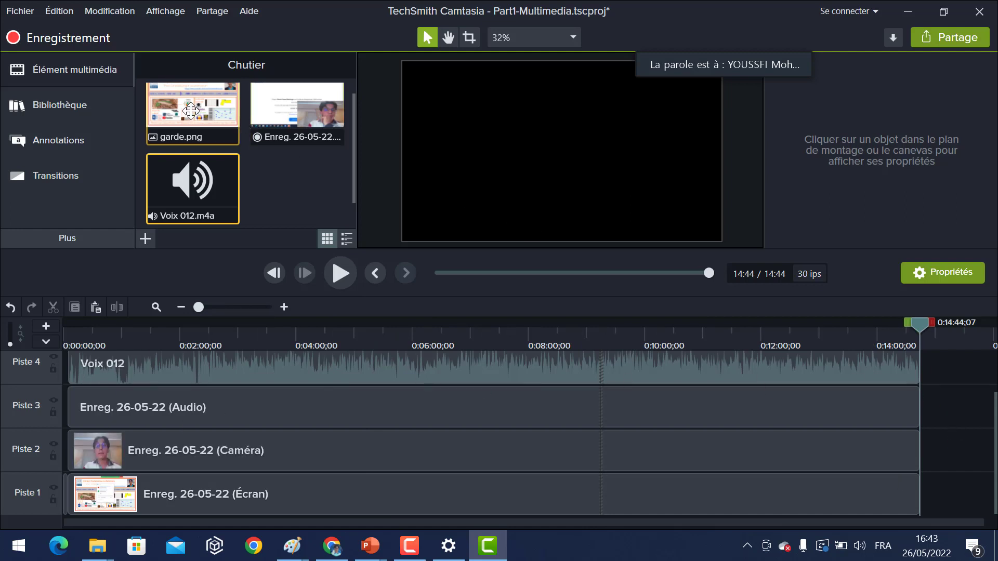
Append garde.png after the last clip on Piste 1 and save the project.
drag(179, 119, 907, 495)
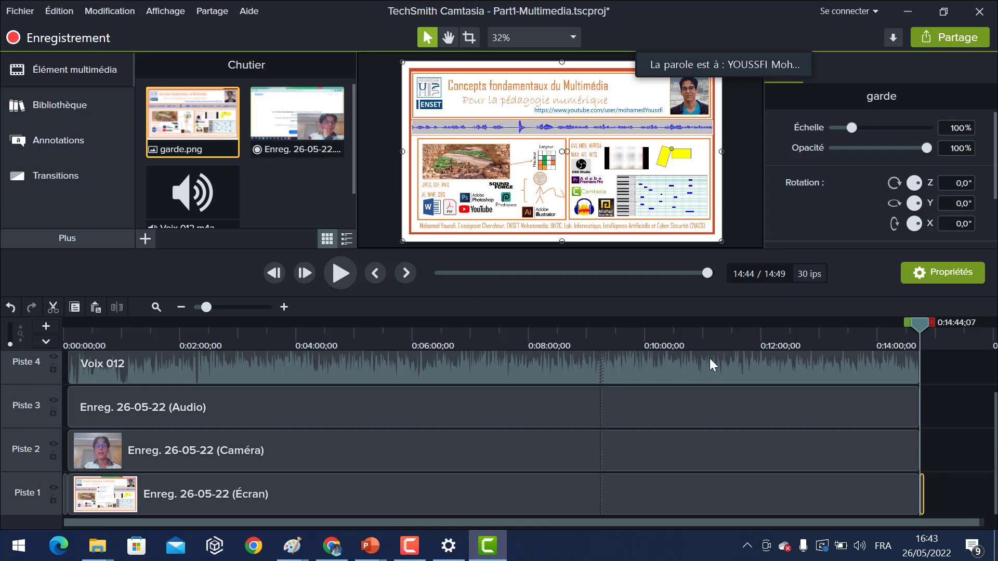
click(23, 11)
click(63, 87)
Play through the timeline and stop the playhead exactly at 3:00 on the 'Texte' slide.
click(396, 335)
drag(398, 324, 223, 328)
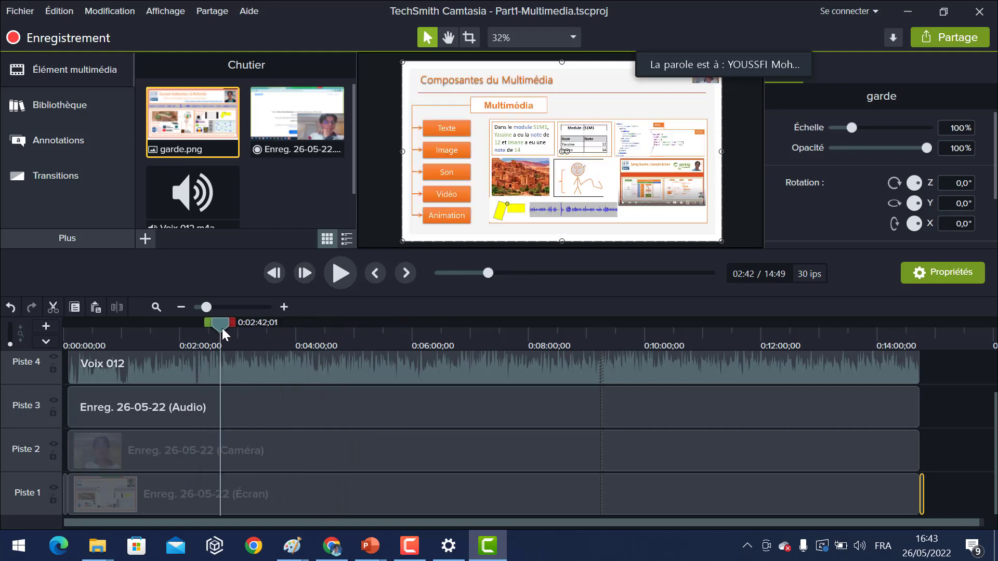
key(space)
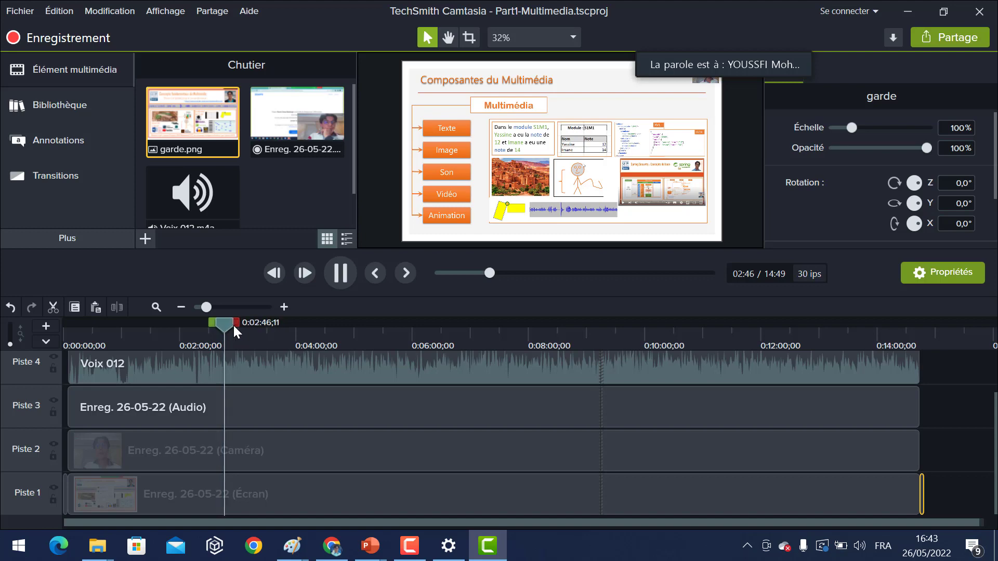
click(285, 309)
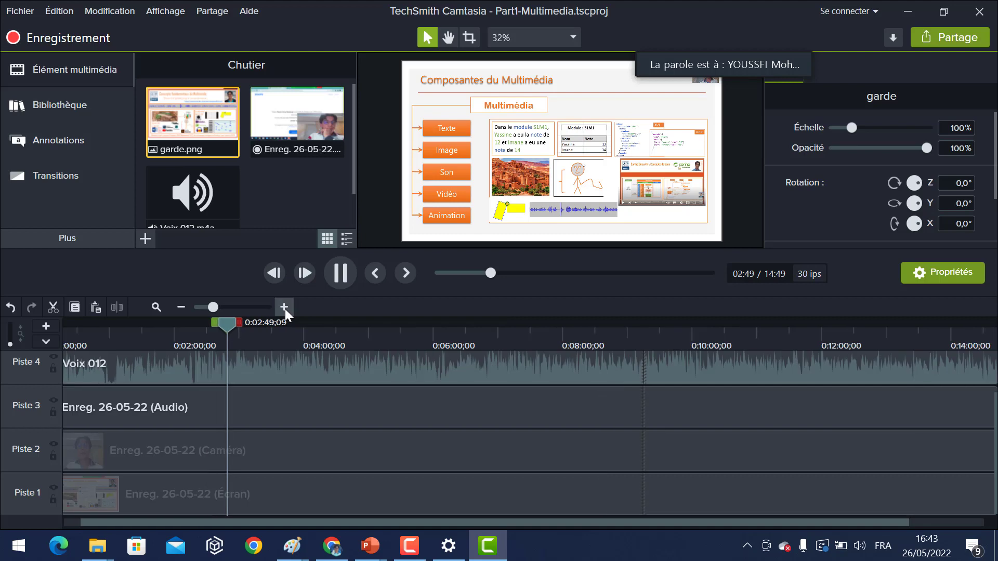
click(259, 333)
click(245, 338)
key(space)
click(232, 339)
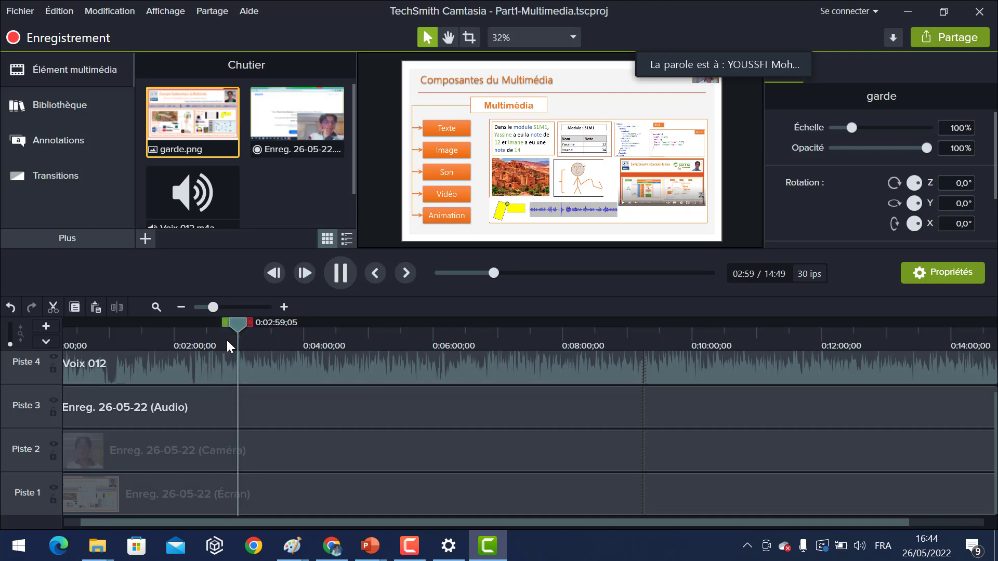
key(space)
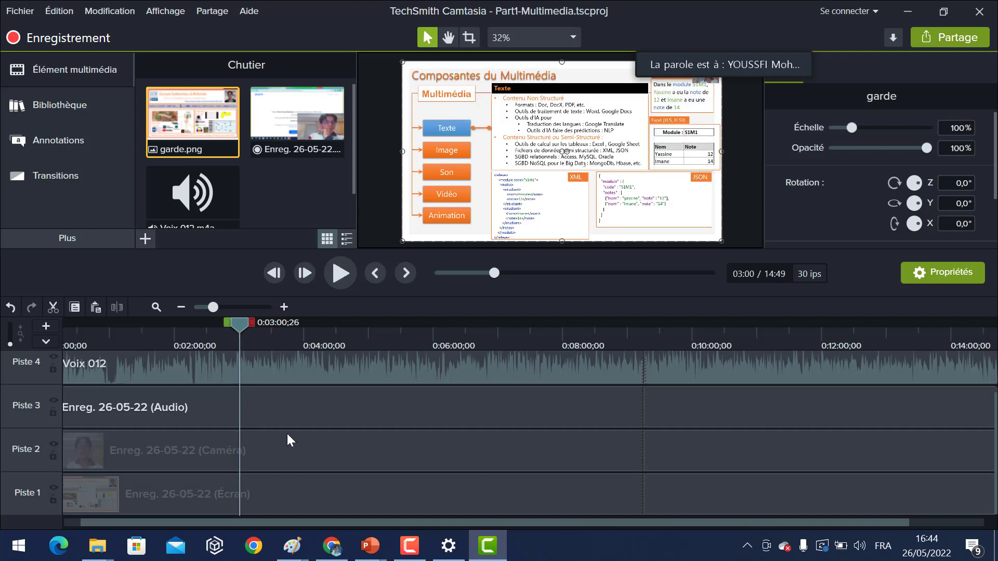
click(146, 498)
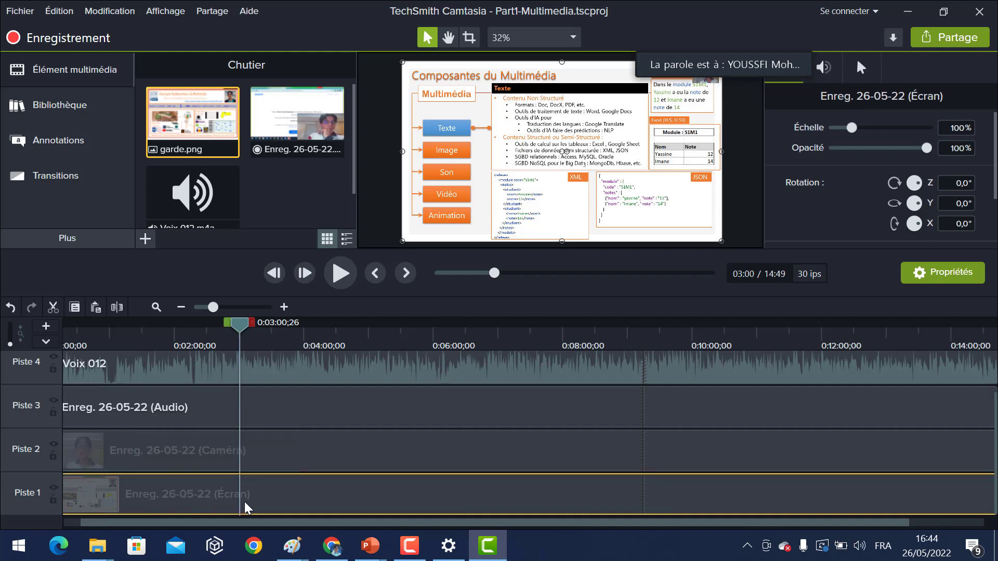
Split the Piste 1 screen recording at 3:00.
click(117, 309)
click(217, 487)
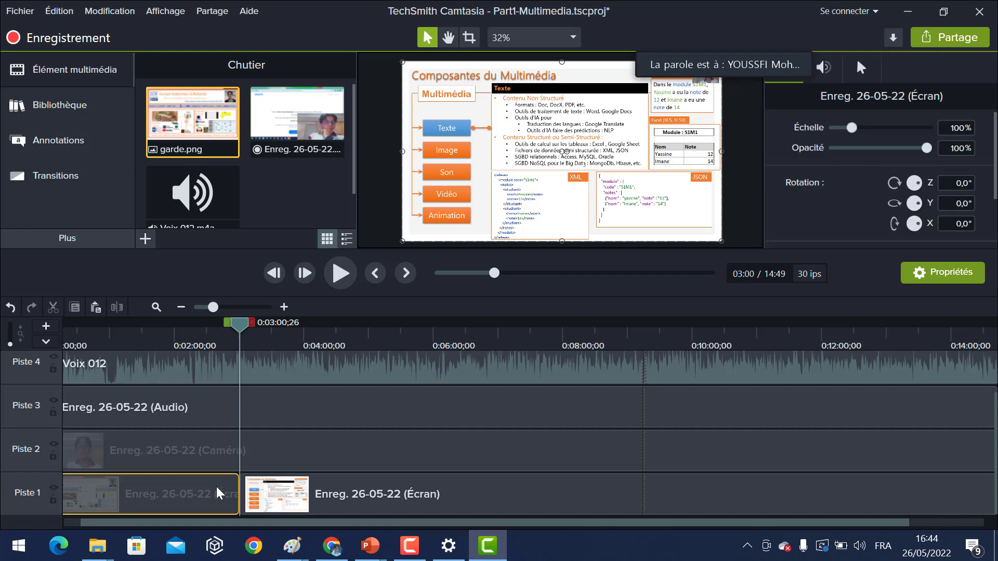
click(270, 502)
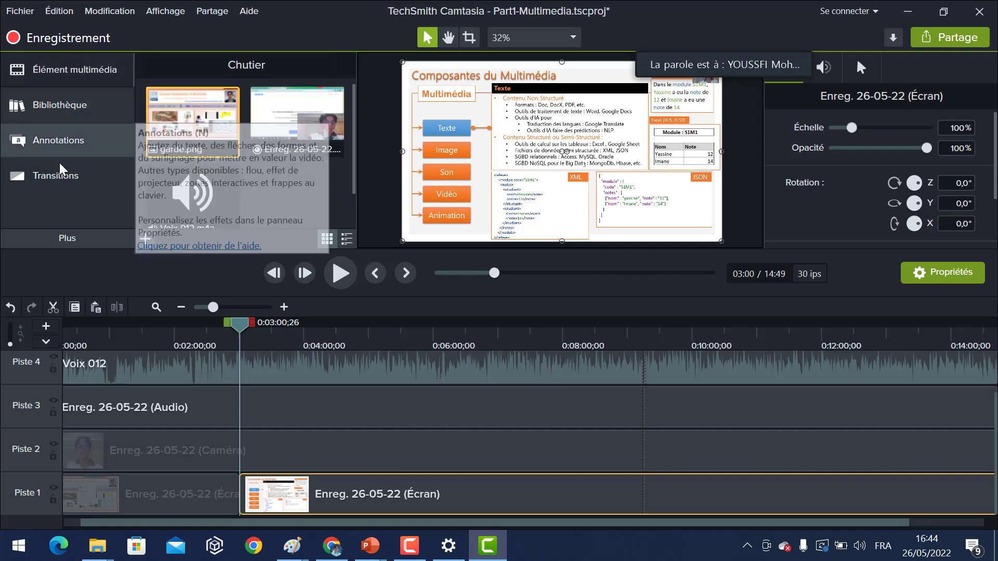
Drag the Roue transition from Transitions onto the 3:00 cut.
click(64, 180)
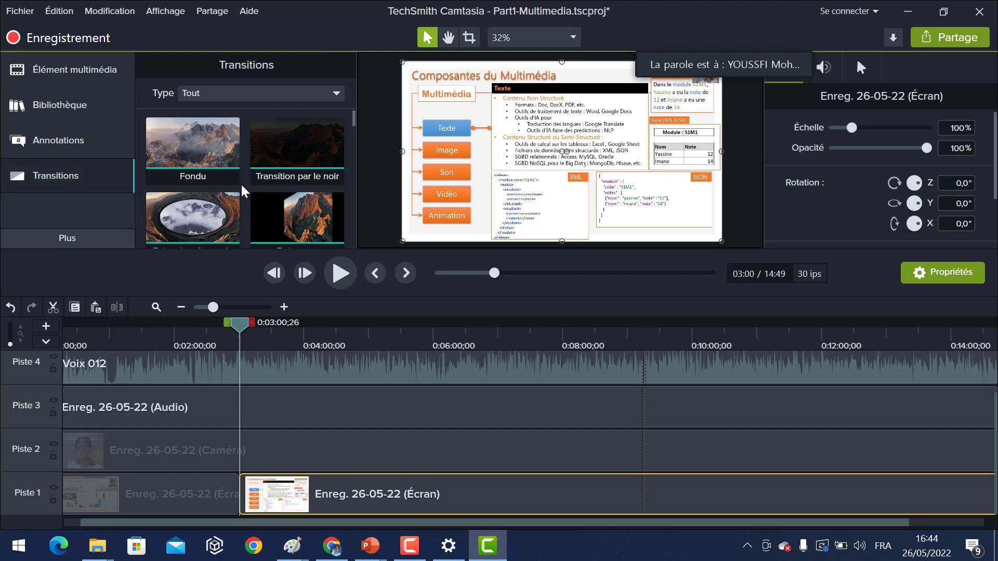
scroll(244, 192, down, 10)
scroll(244, 191, up, 8)
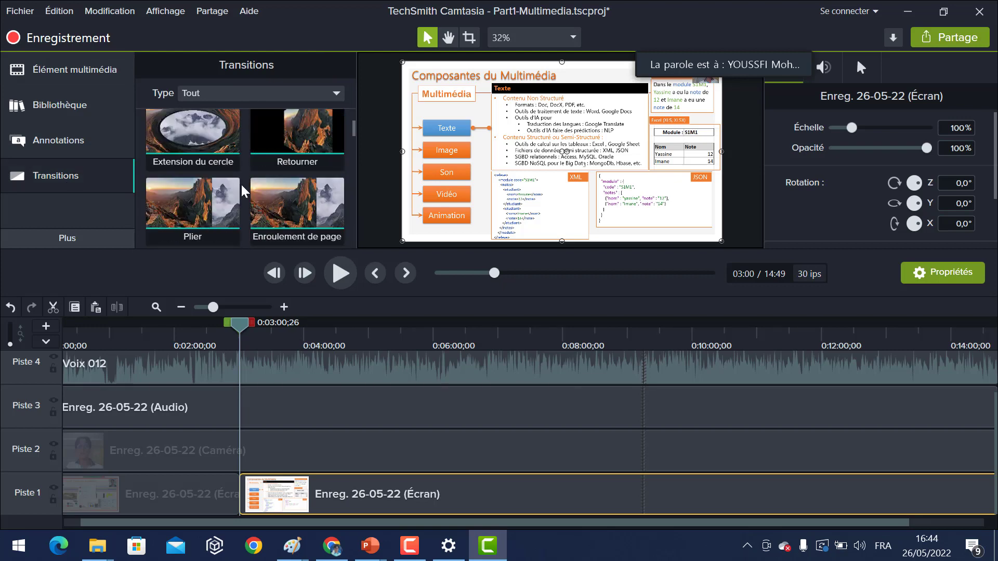
scroll(223, 198, down, 5)
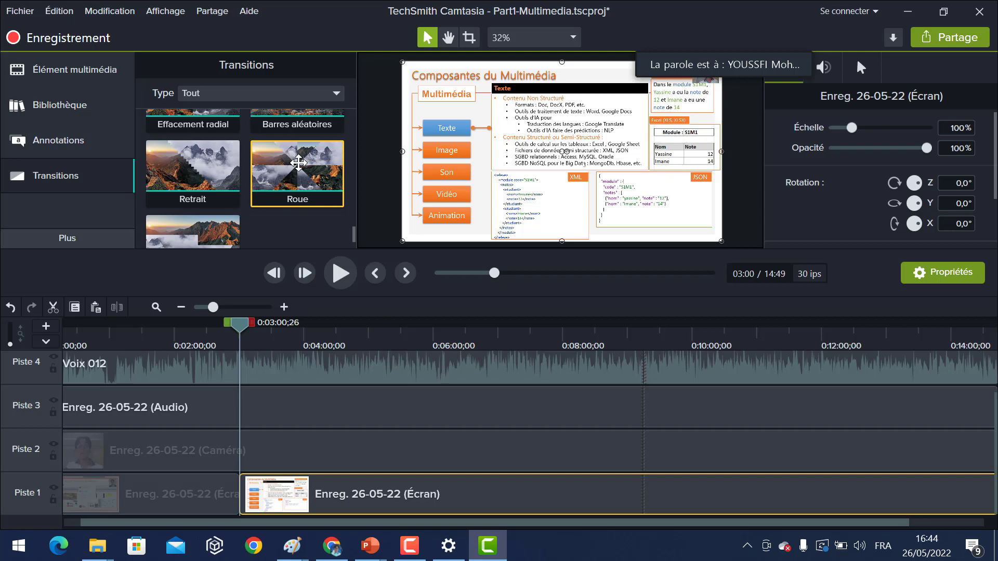
drag(306, 164, 244, 498)
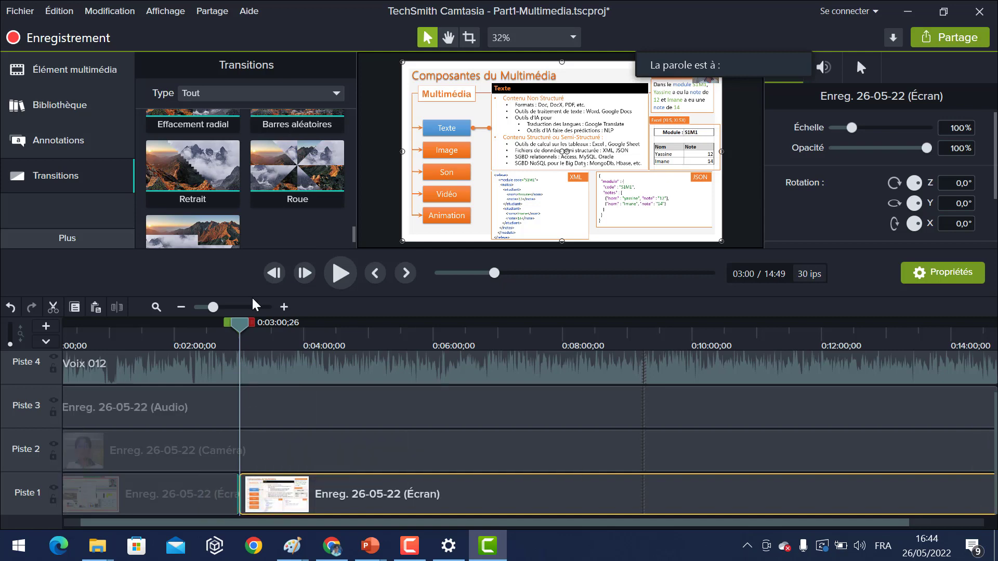
click(285, 307)
Zoom the timeline in around the 3:00 cut and preview playback just past it.
click(285, 308)
click(284, 307)
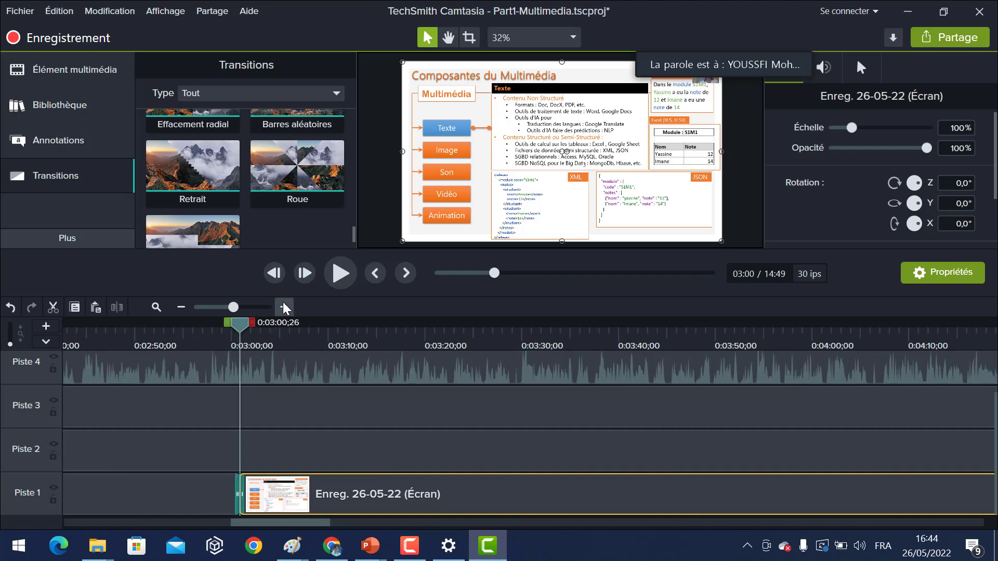
click(285, 307)
click(285, 307)
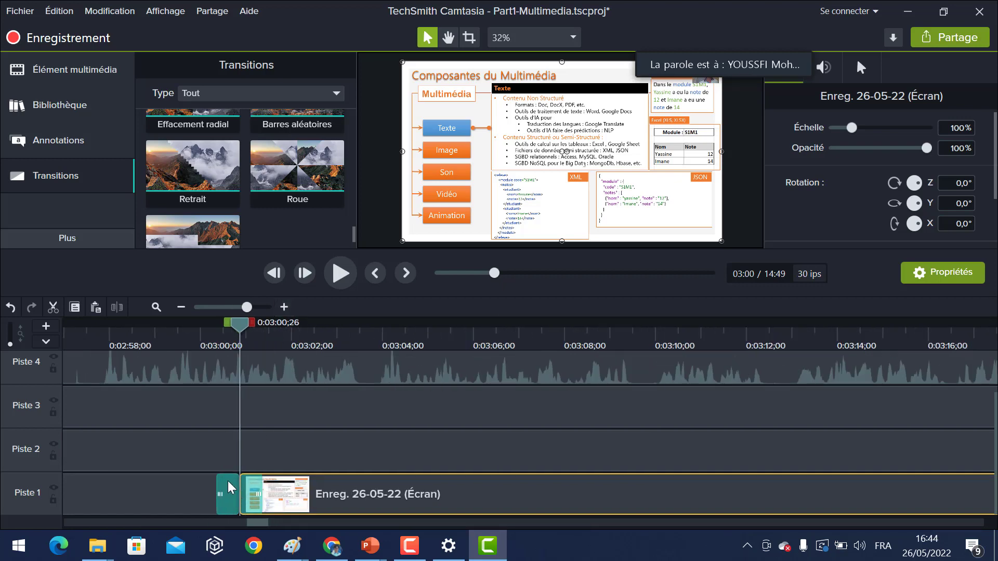
click(203, 343)
key(space)
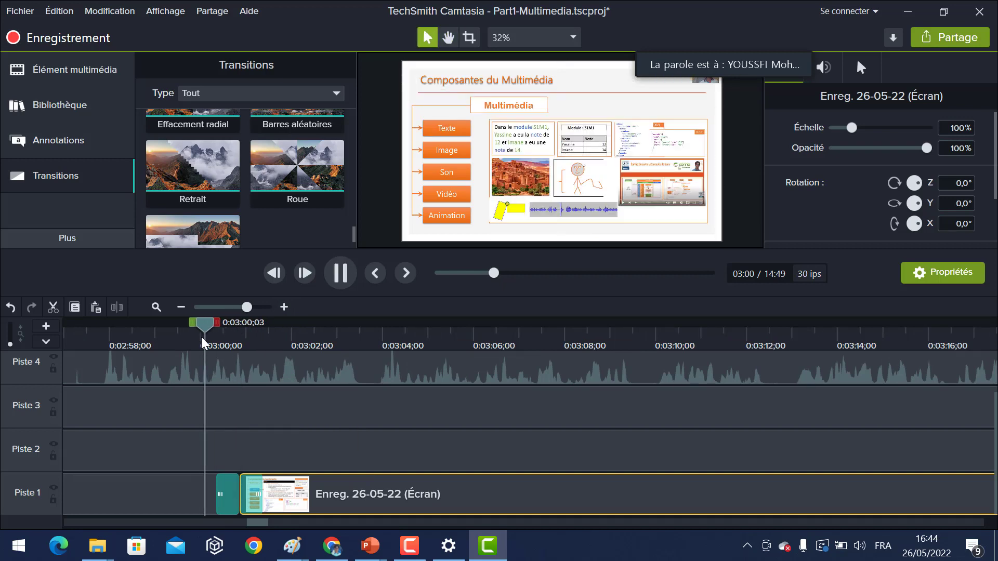
key(space)
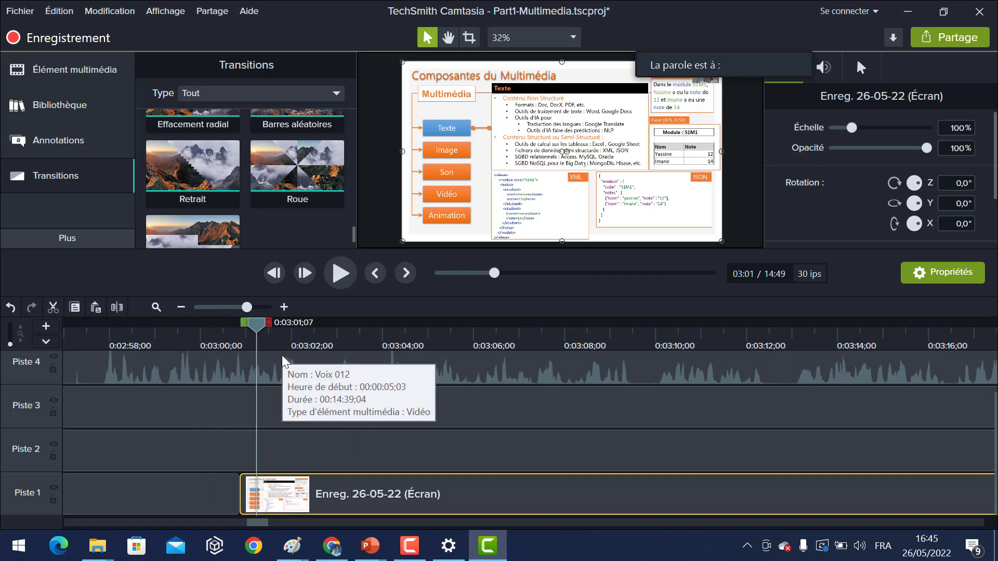
Place the Roue transition on the 3:00 cut of Piste 1 and scrub to 0:03:00;00.
click(229, 495)
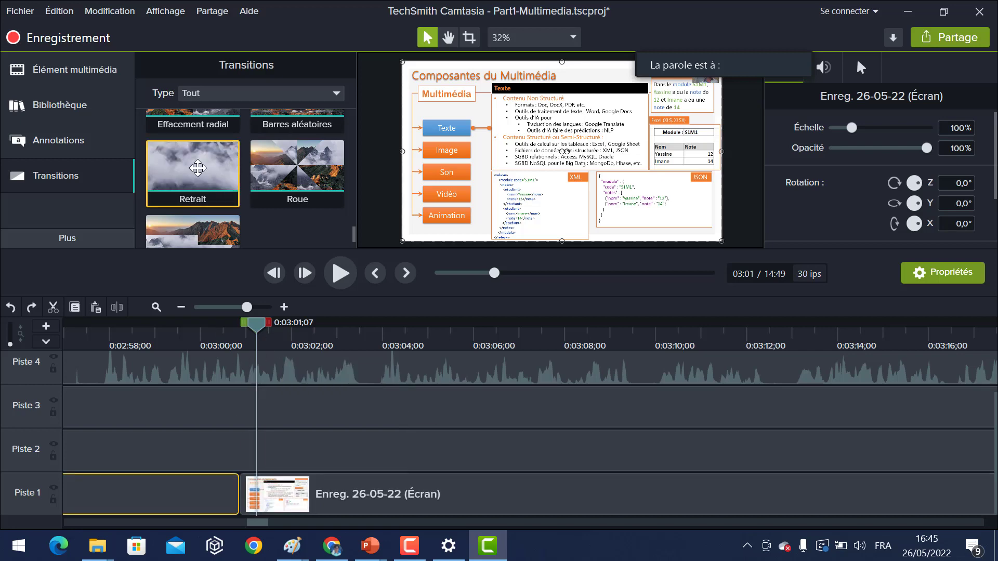
drag(280, 171, 237, 500)
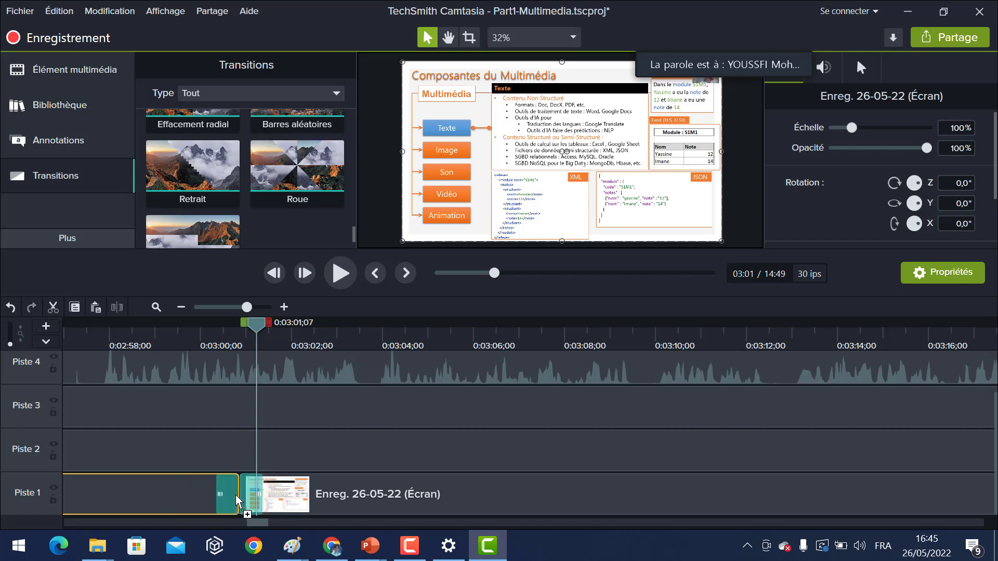
mouse_move(240, 341)
mouse_down()
mouse_move(283, 340)
mouse_move(190, 333)
mouse_move(260, 335)
mouse_move(208, 335)
mouse_move(246, 332)
mouse_up()
key(alt)
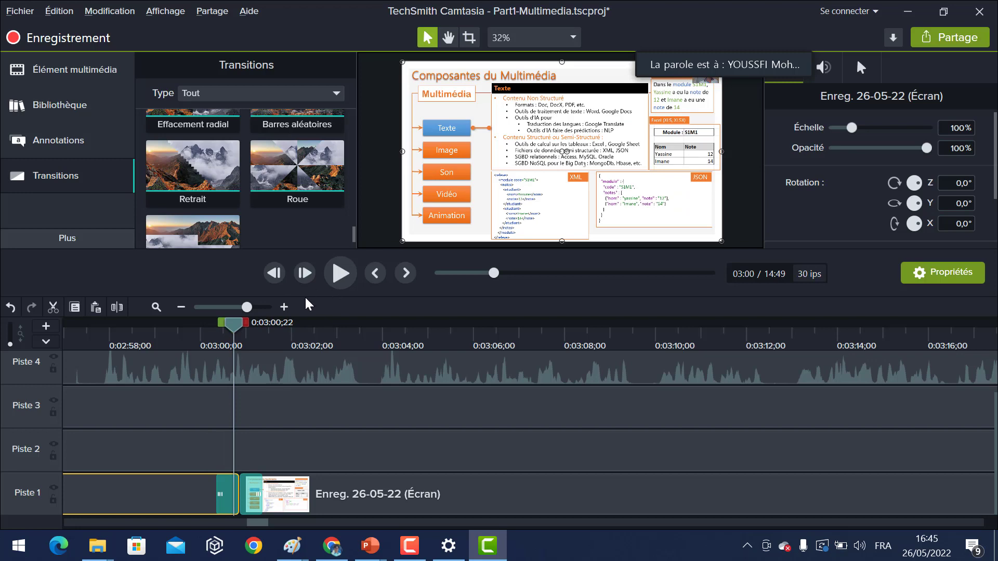
key(super)
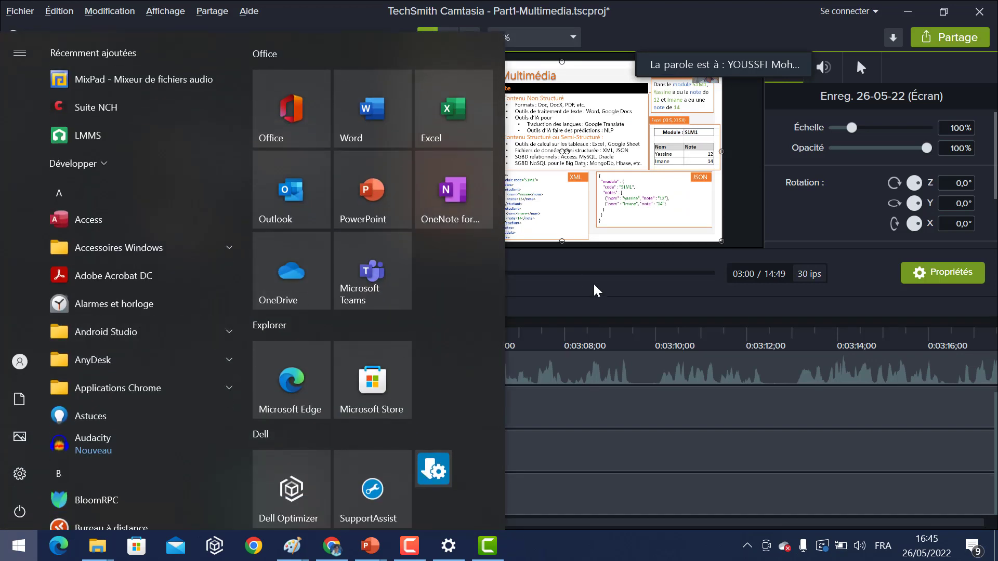
click(617, 298)
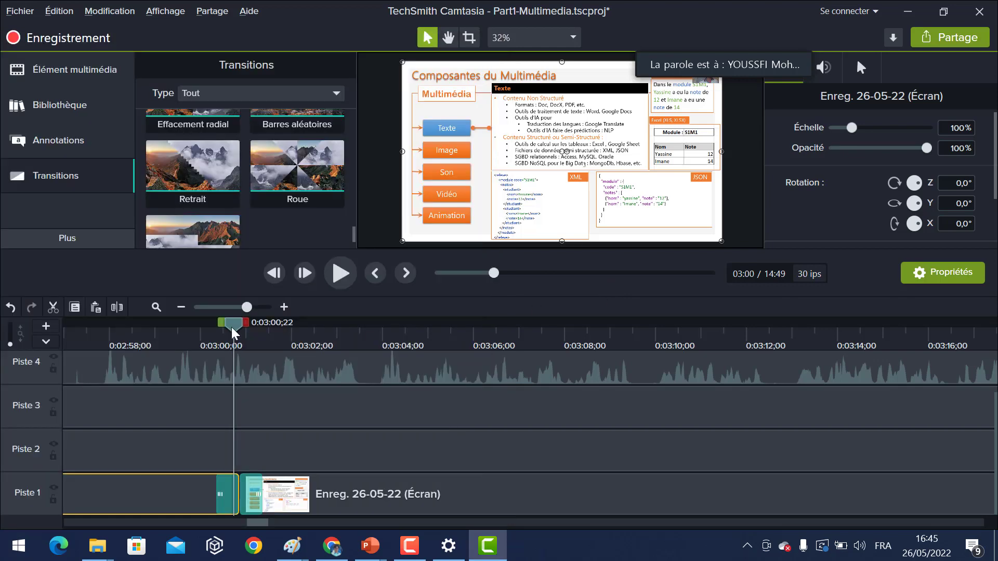
drag(203, 329, 199, 329)
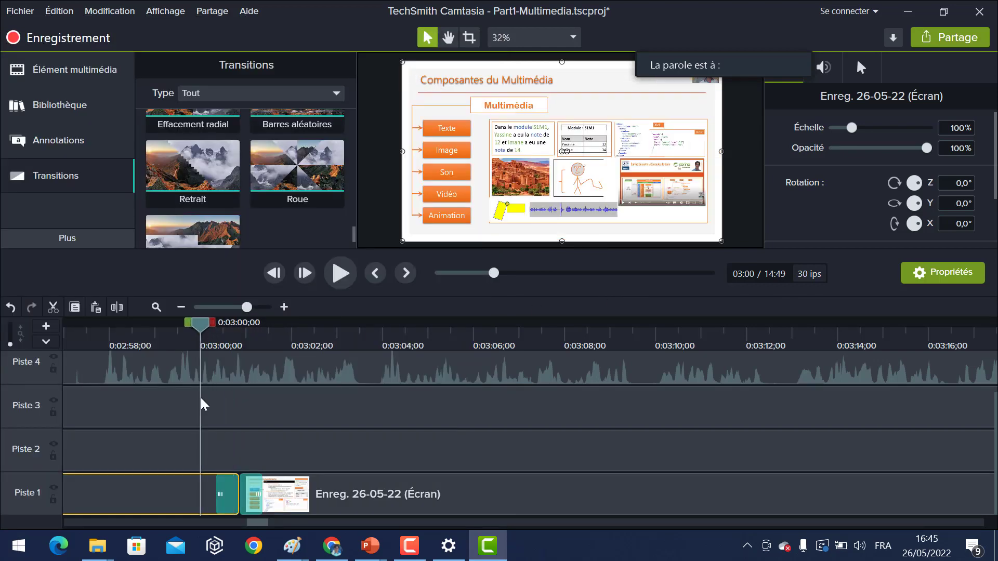
Drag the Roue transition's left edge to lengthen it from one to about three seconds.
click(229, 499)
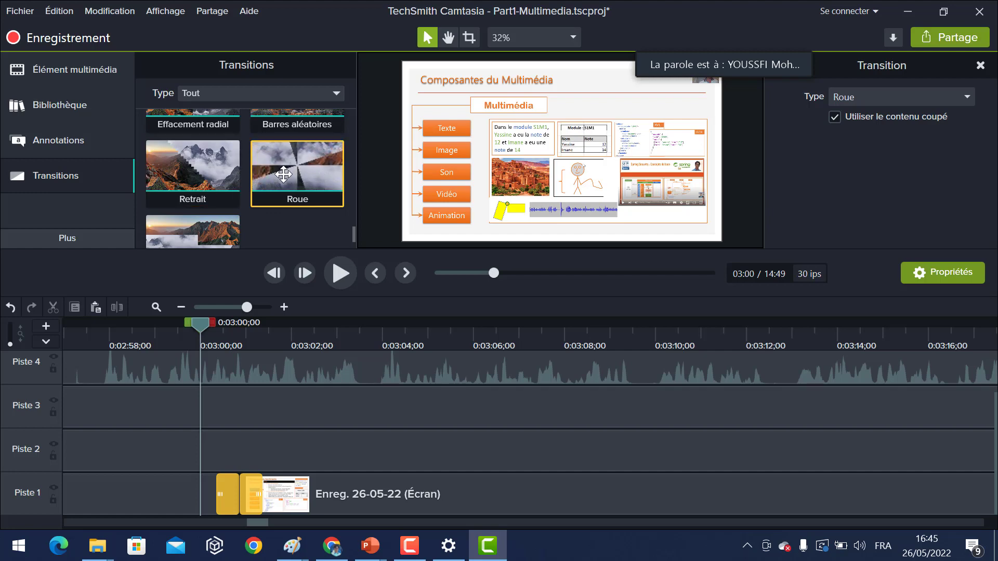
scroll(286, 180, down, 1)
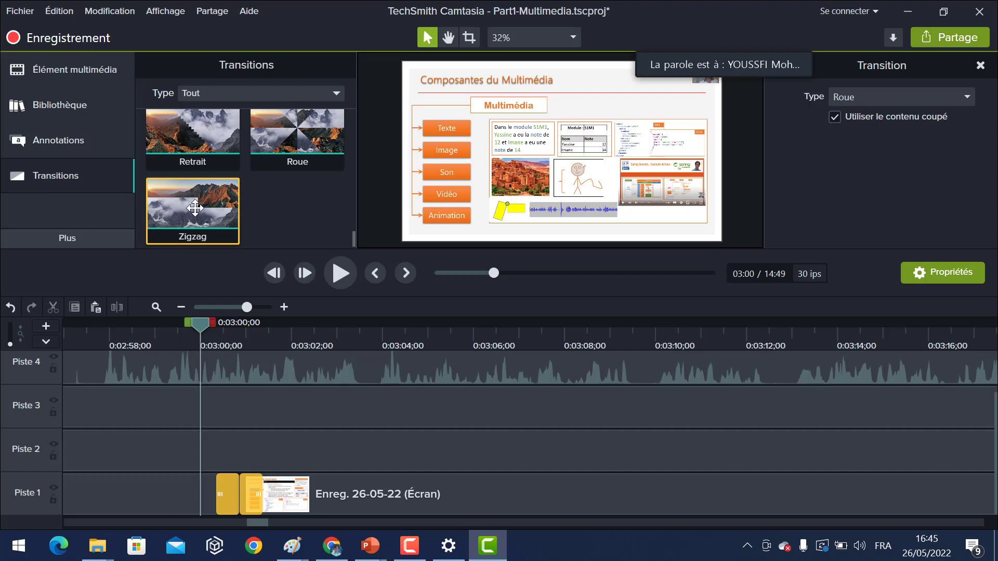
click(178, 307)
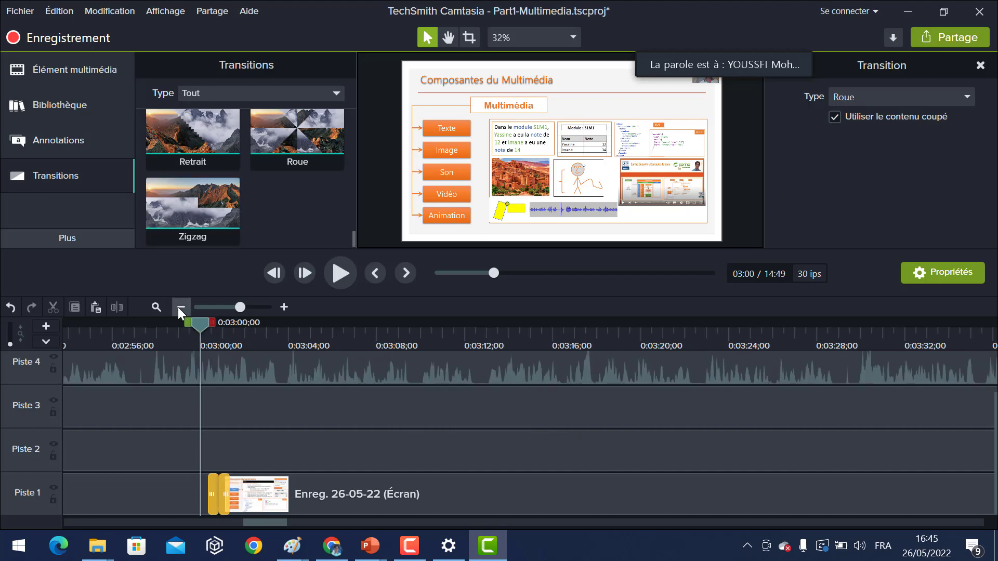
click(178, 308)
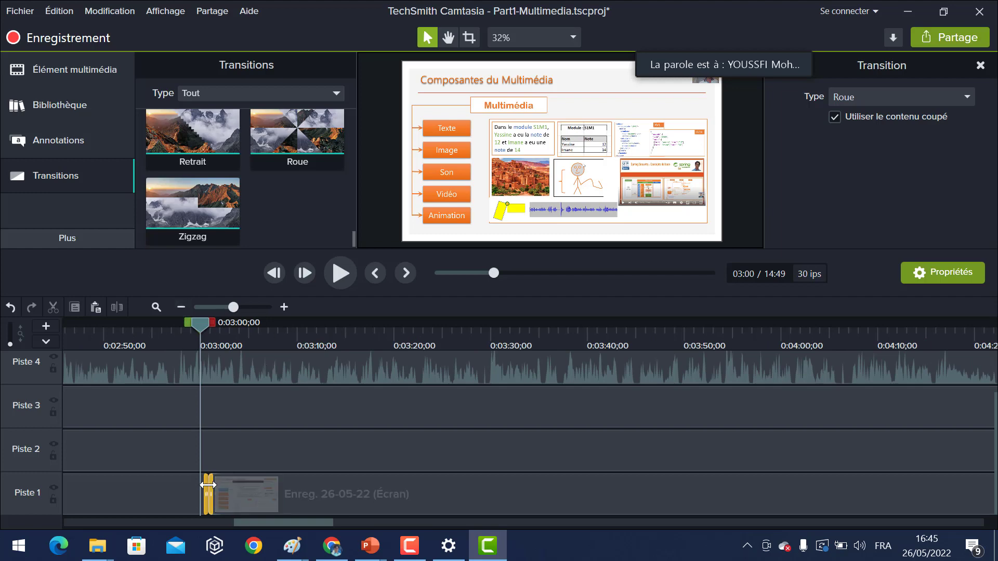
click(284, 308)
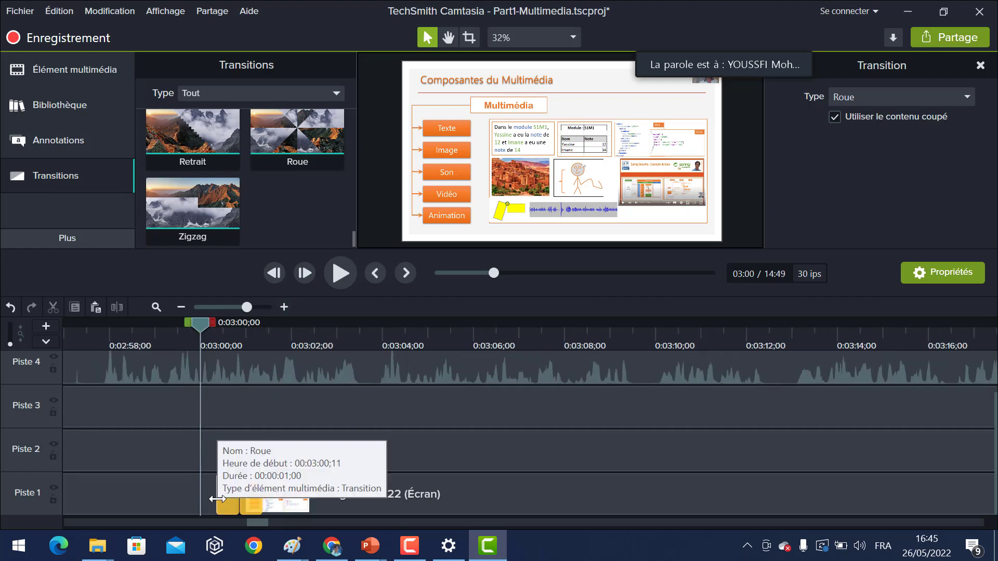
drag(217, 499, 154, 498)
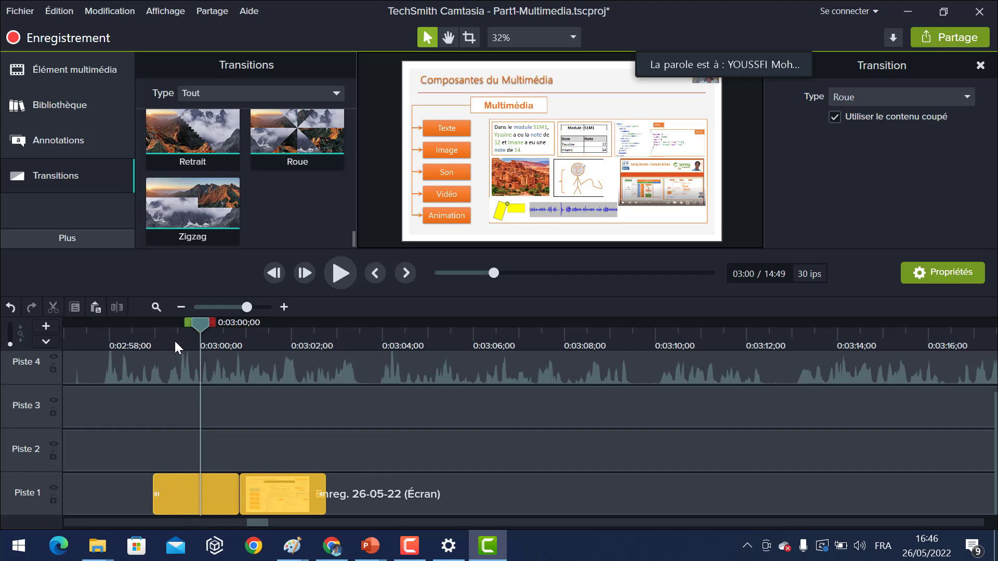
Preview the lengthened Roue transition by playing from just before it.
key(space)
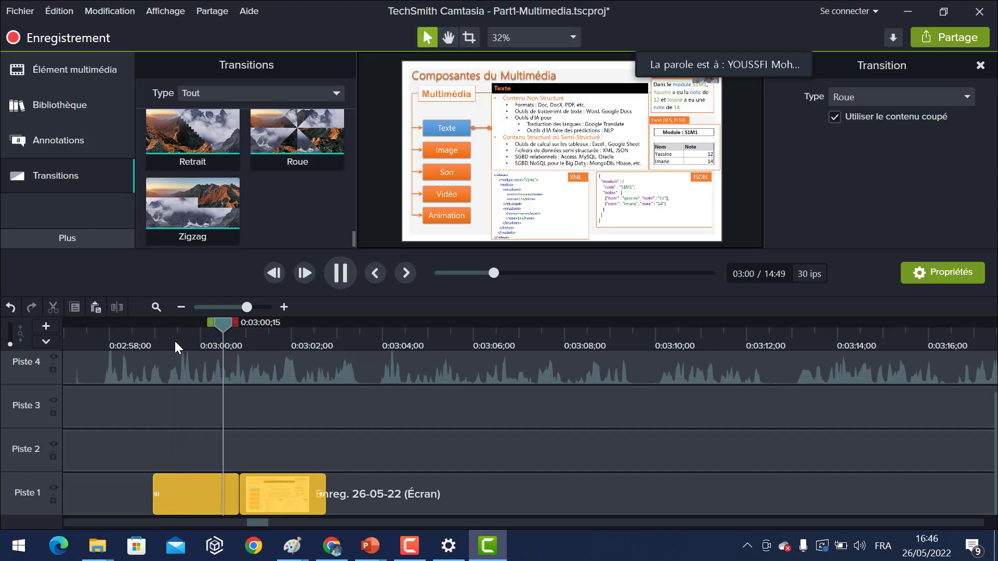
key(space)
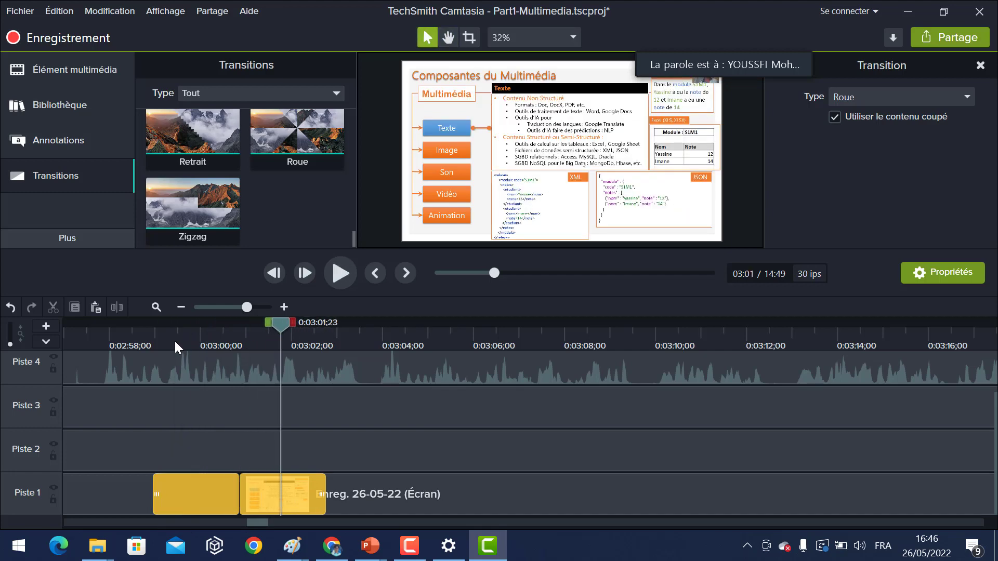
click(148, 345)
key(space)
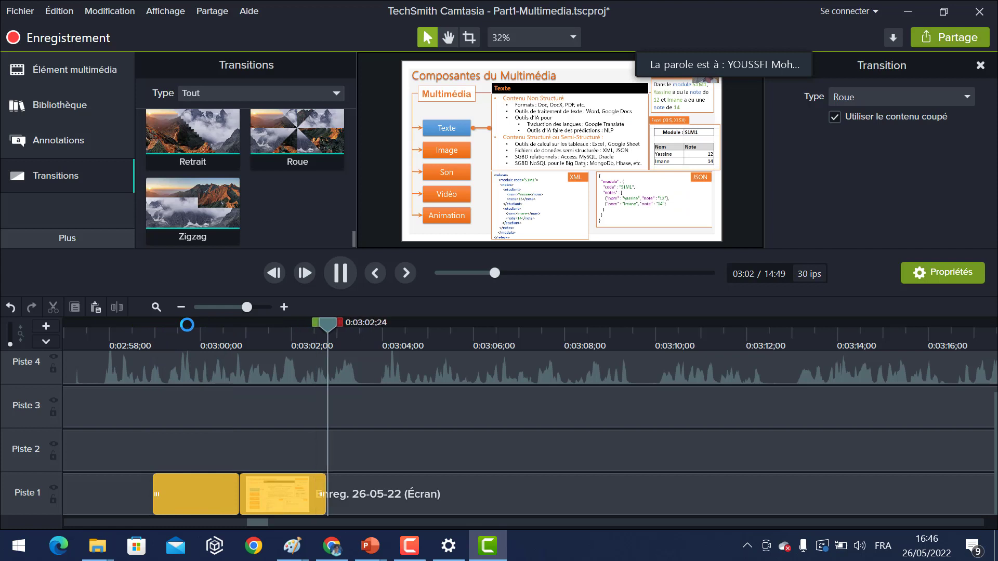
Stop playback, zoom out to the full 14:49 timeline and save Part1-Multimedia.tscproj.
click(345, 270)
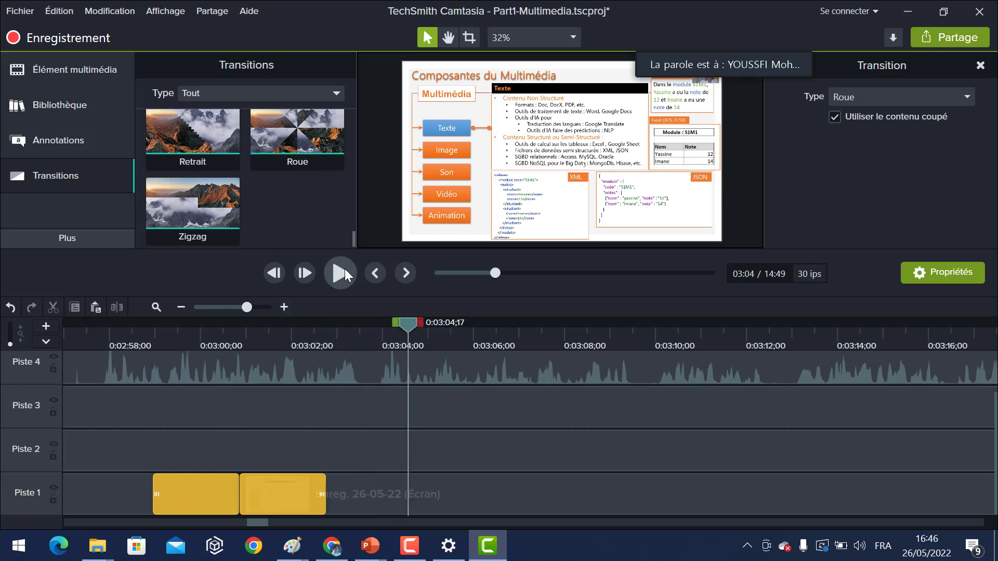
click(185, 304)
click(185, 305)
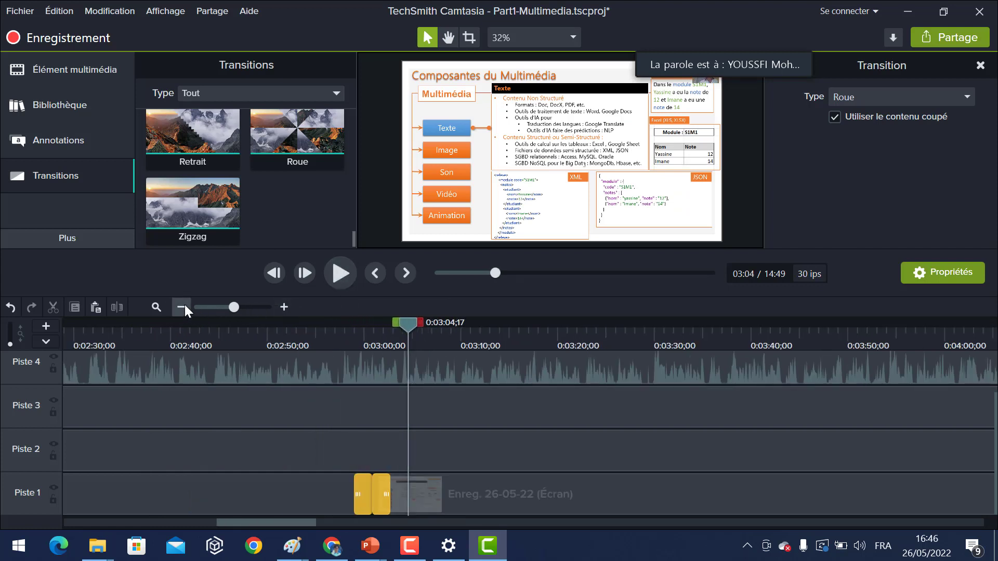
click(185, 305)
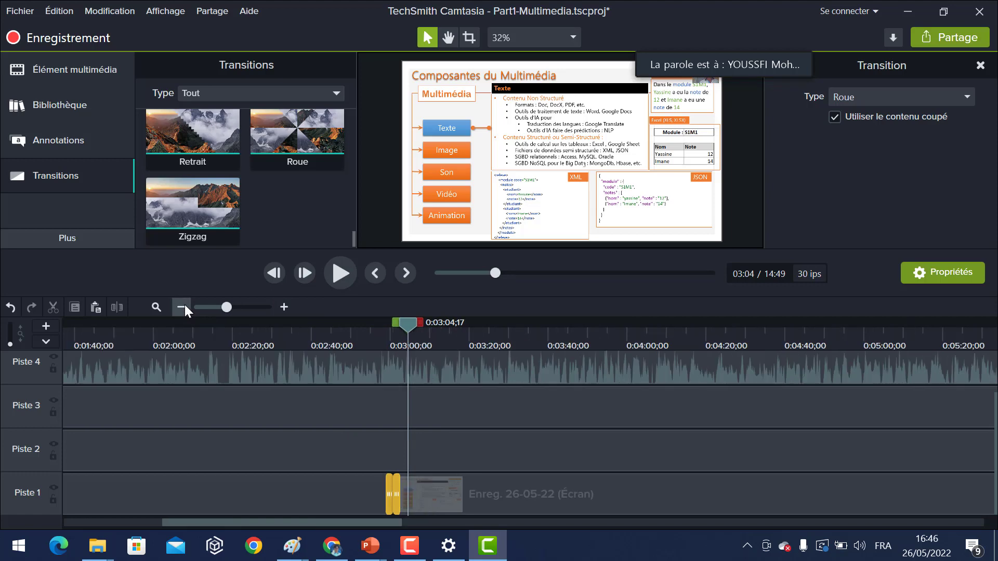
click(185, 304)
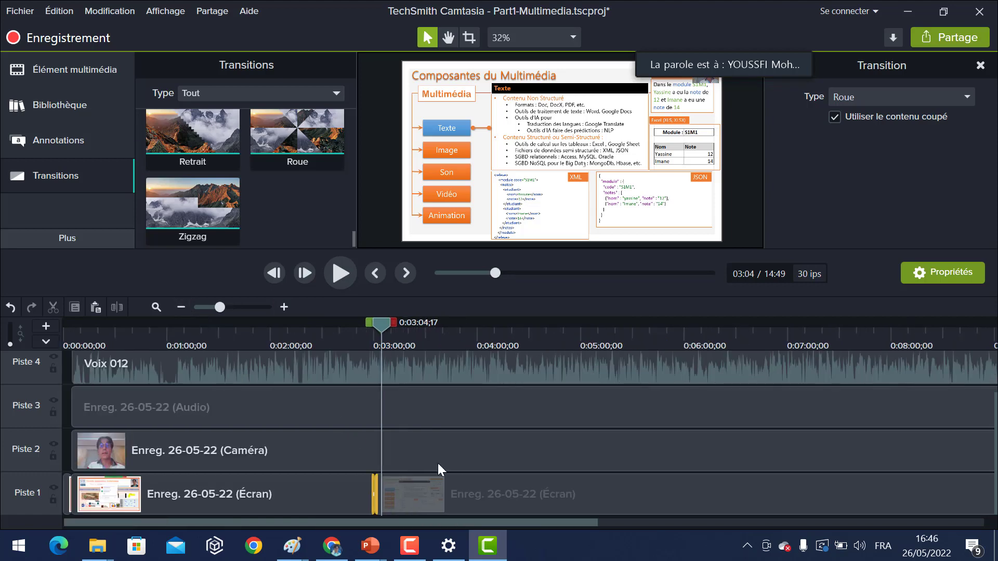
click(26, 12)
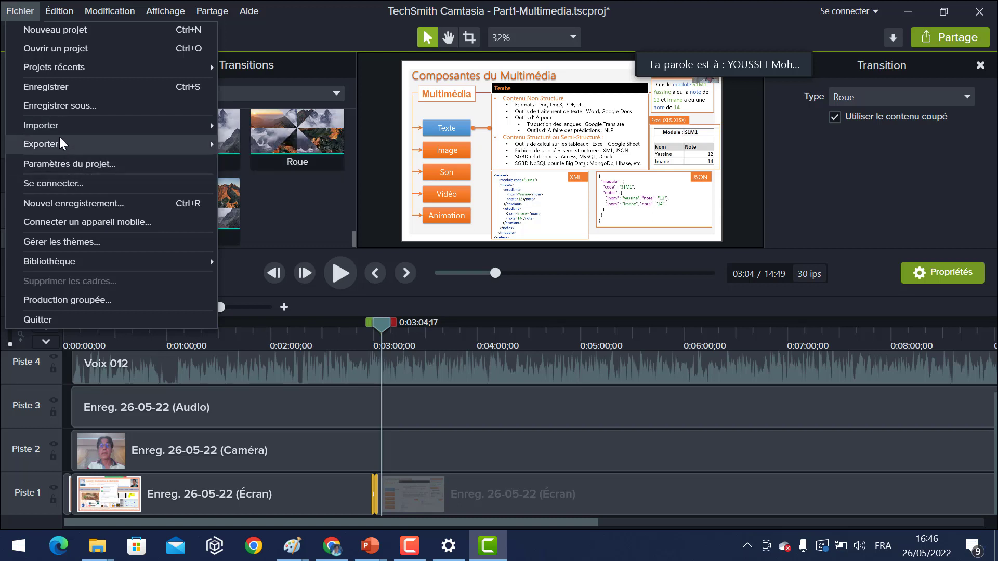
click(68, 86)
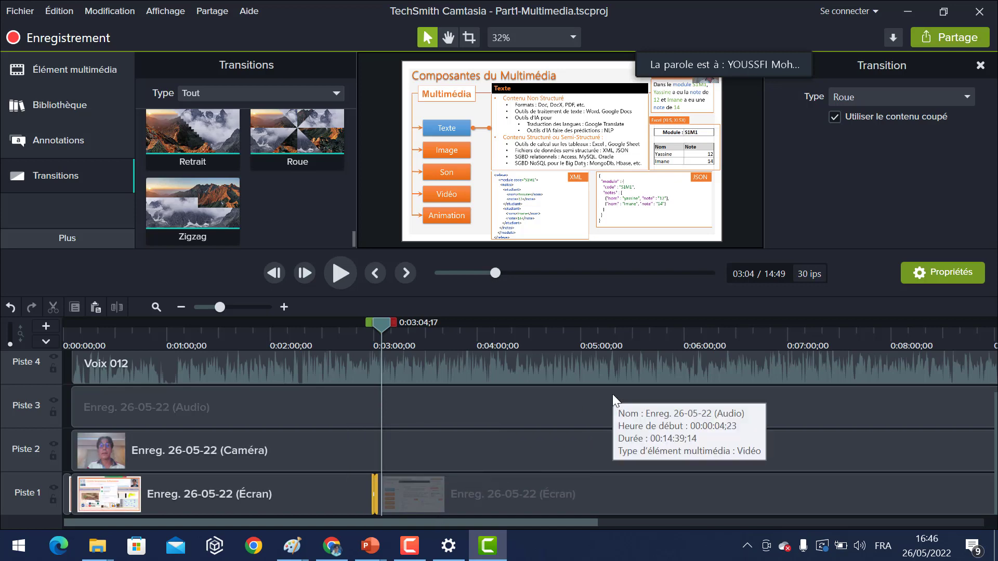
Start Partage > Fichier local production and open the production preset dropdown.
click(950, 39)
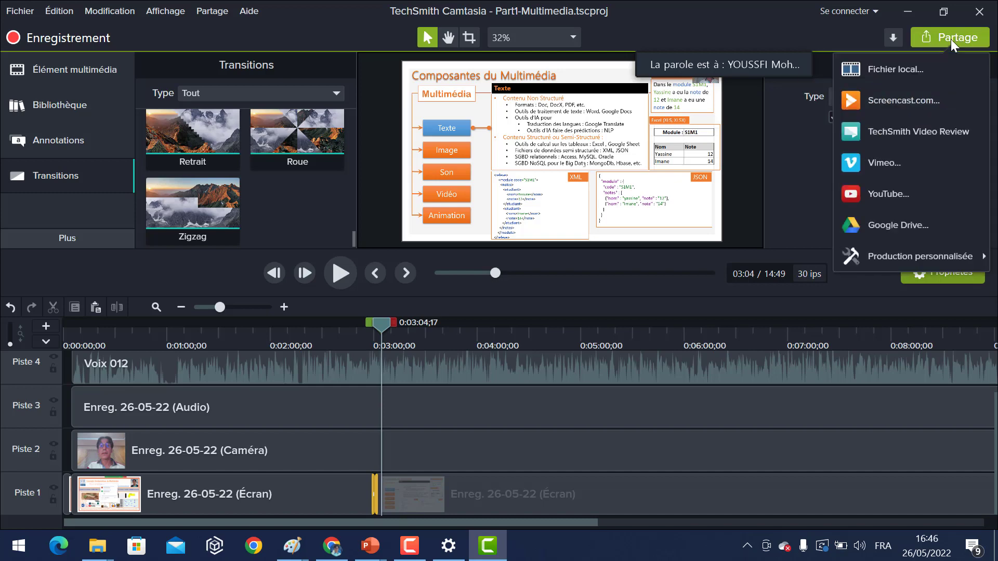
click(908, 69)
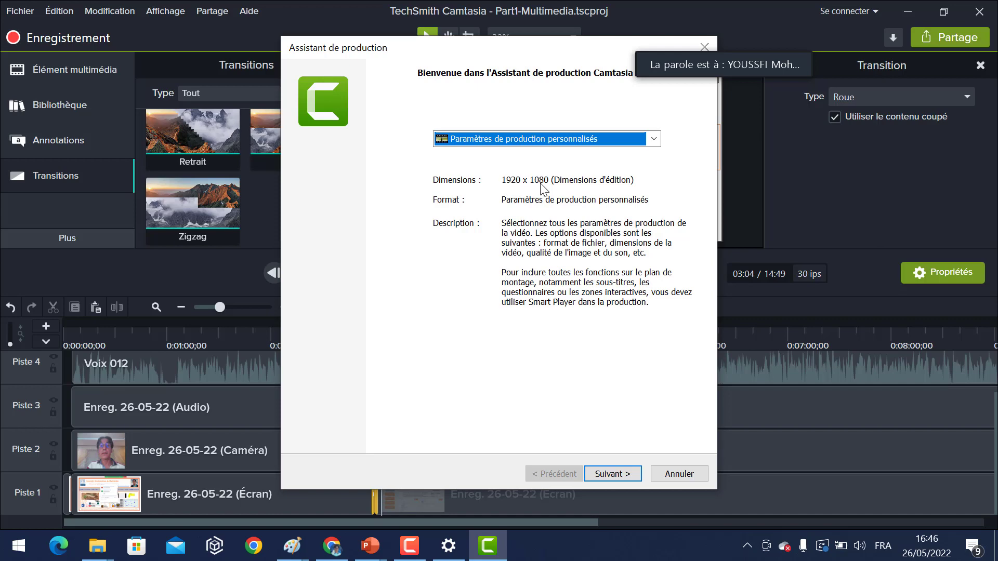
click(611, 142)
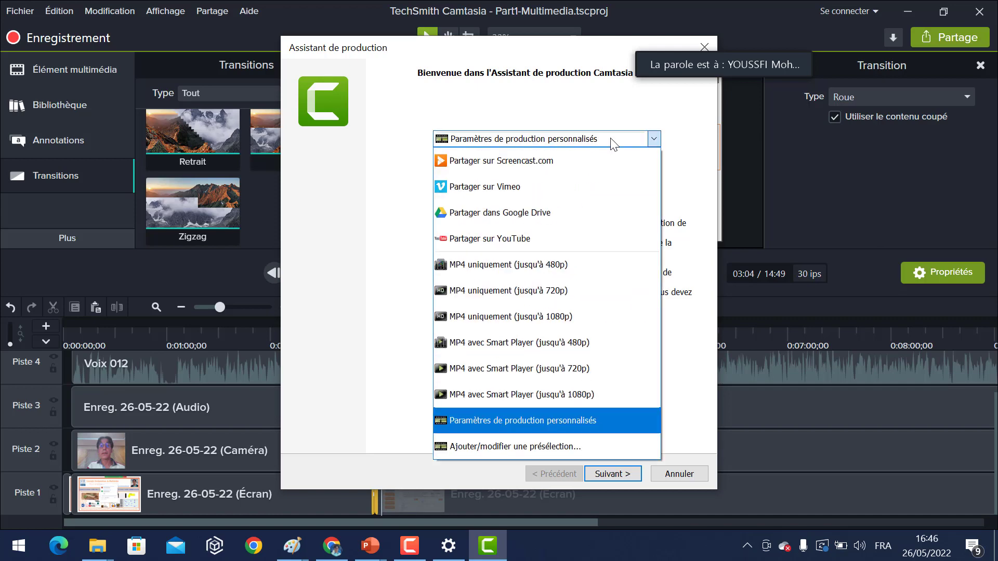
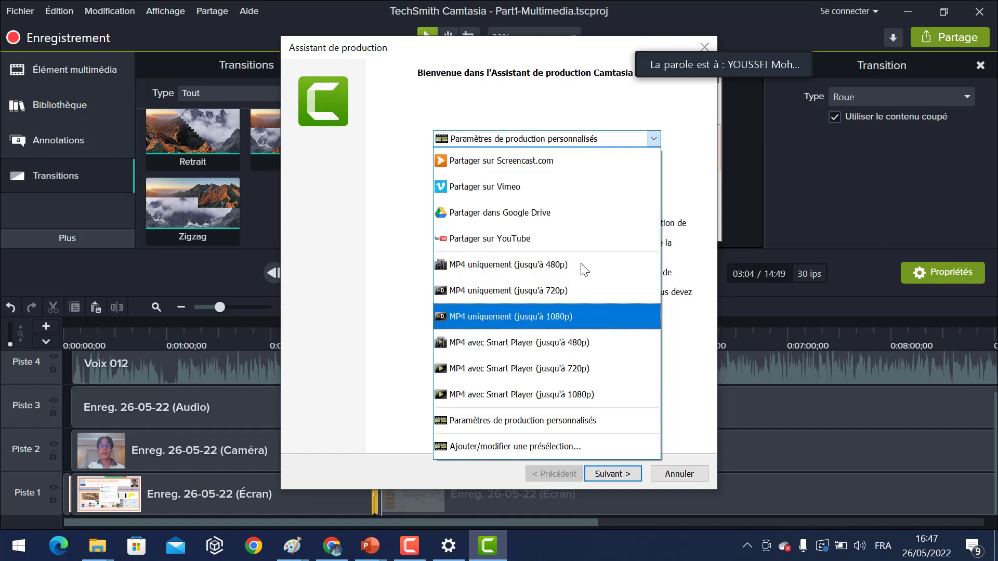
Keep custom production settings, accept the MP4 Smart Player and video options, and browse for a different output folder.
click(386, 228)
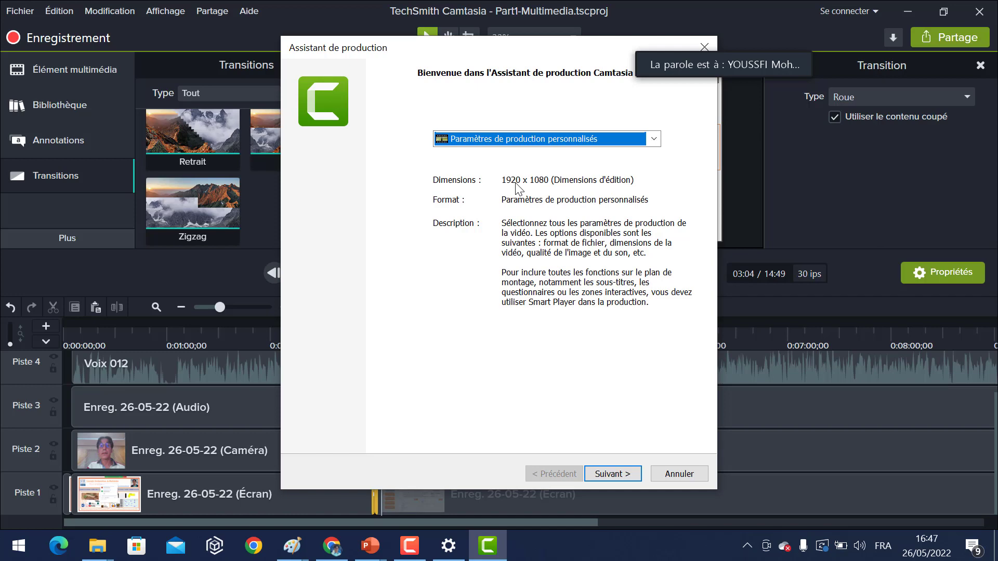
click(617, 472)
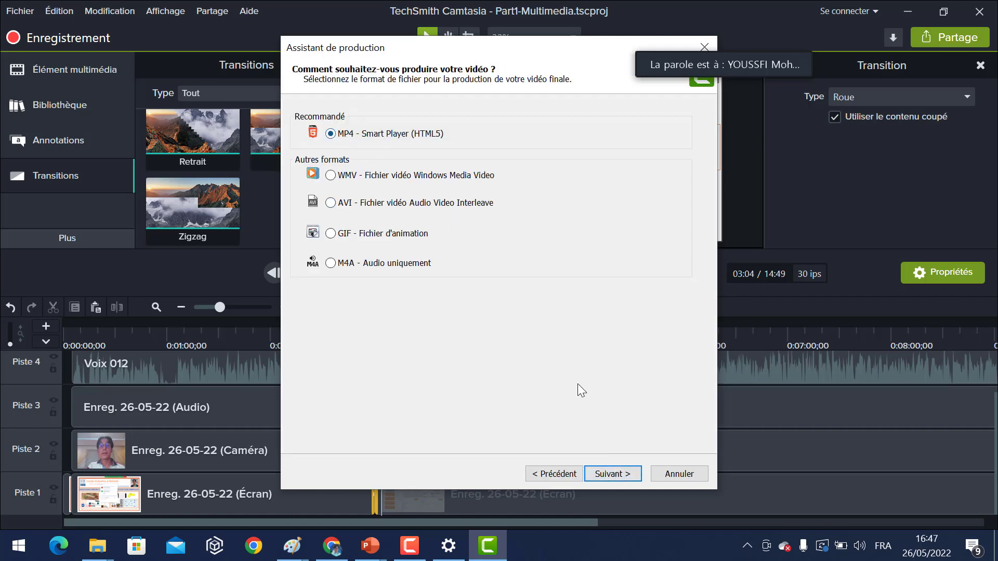
click(613, 473)
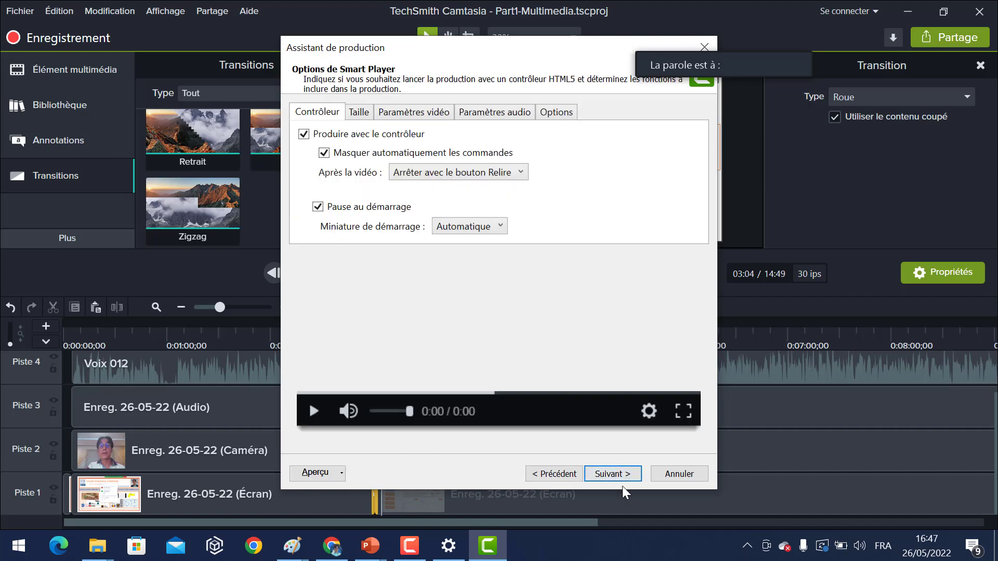
click(612, 475)
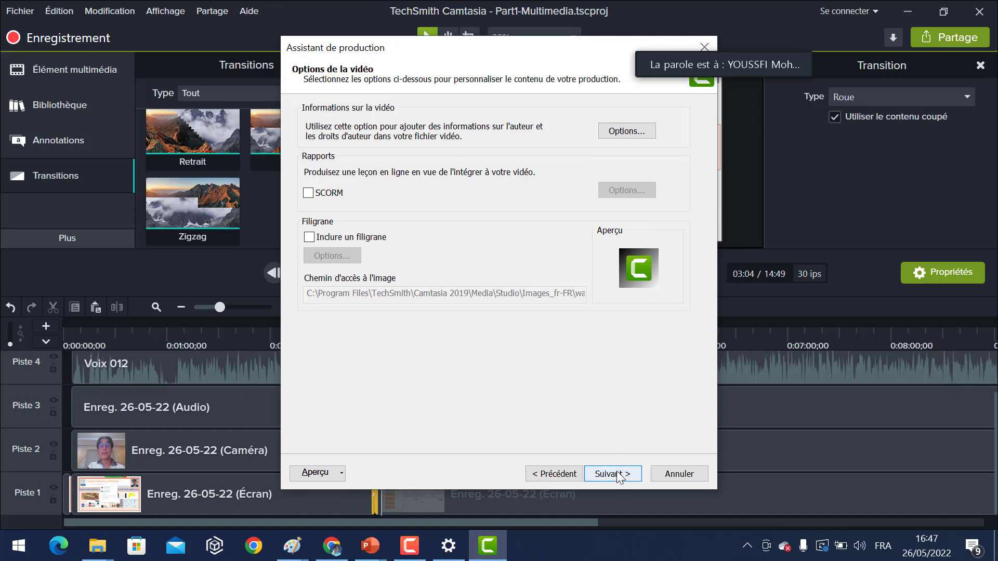
click(617, 473)
click(671, 182)
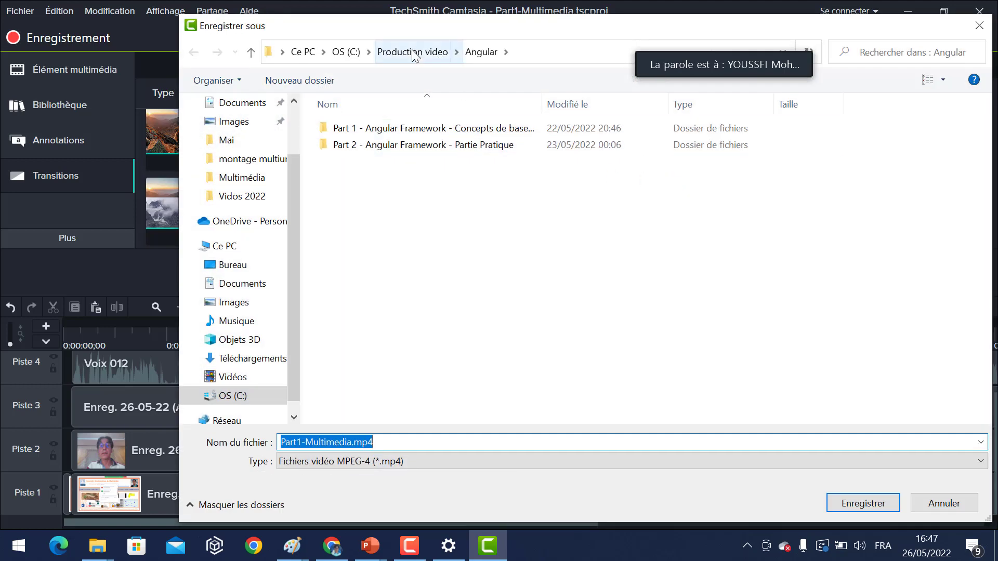
Create a new folder named Multimedia inside Production video.
click(413, 52)
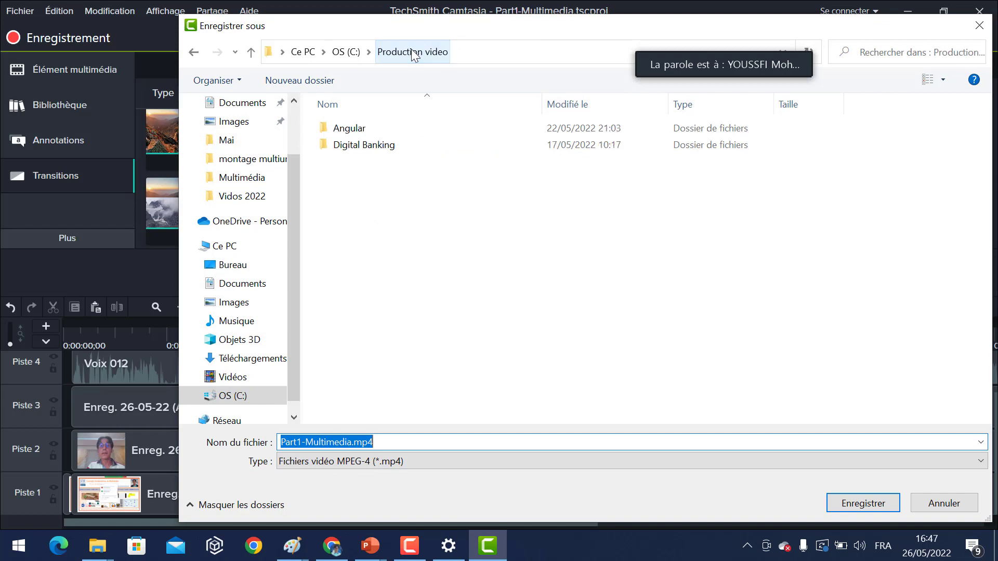
click(299, 80)
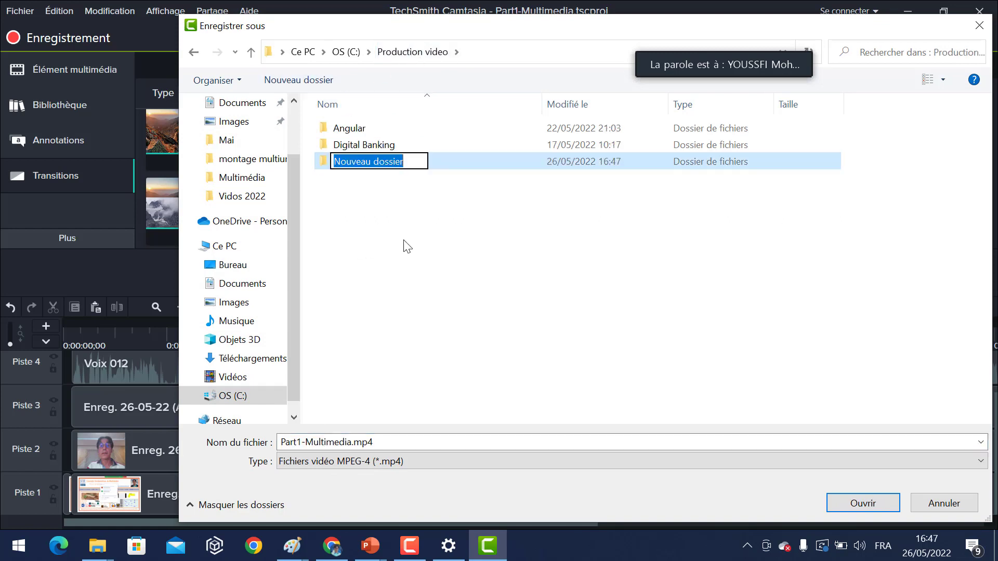
text(Multimedia)
key(Return)
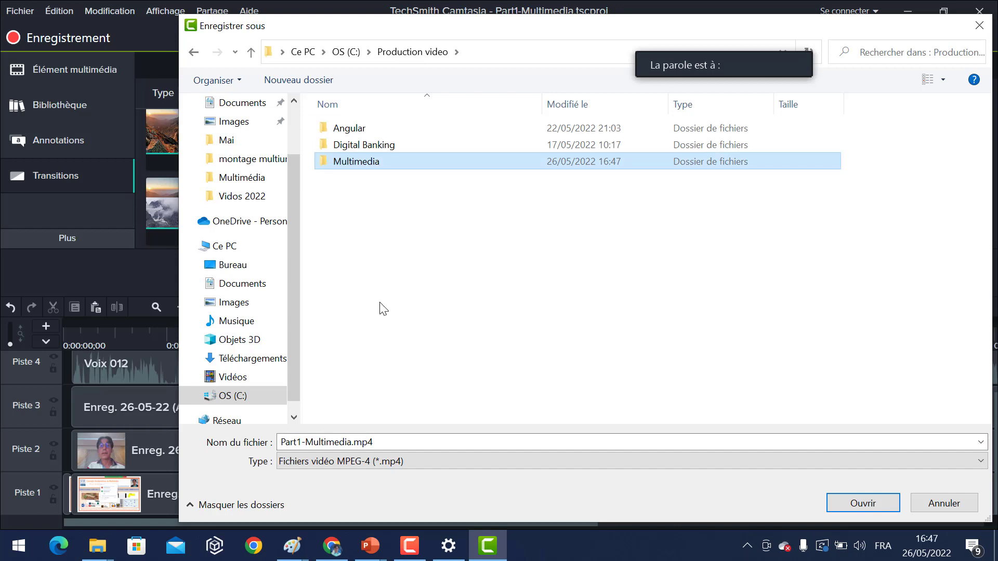
Set the Multimedia folder as the output location and start rendering Part1-Multimedia.mp4.
double_click(367, 161)
click(867, 502)
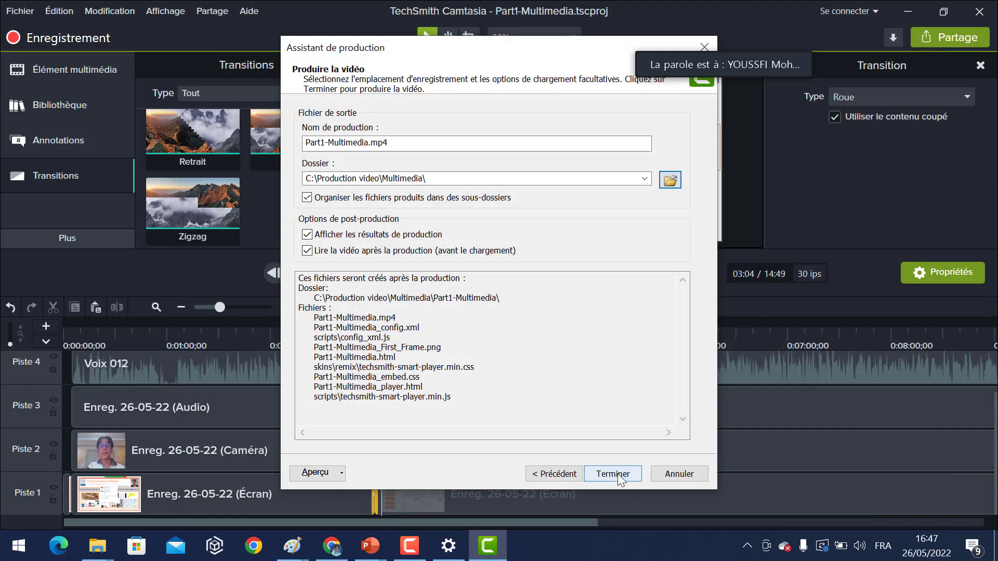
click(614, 474)
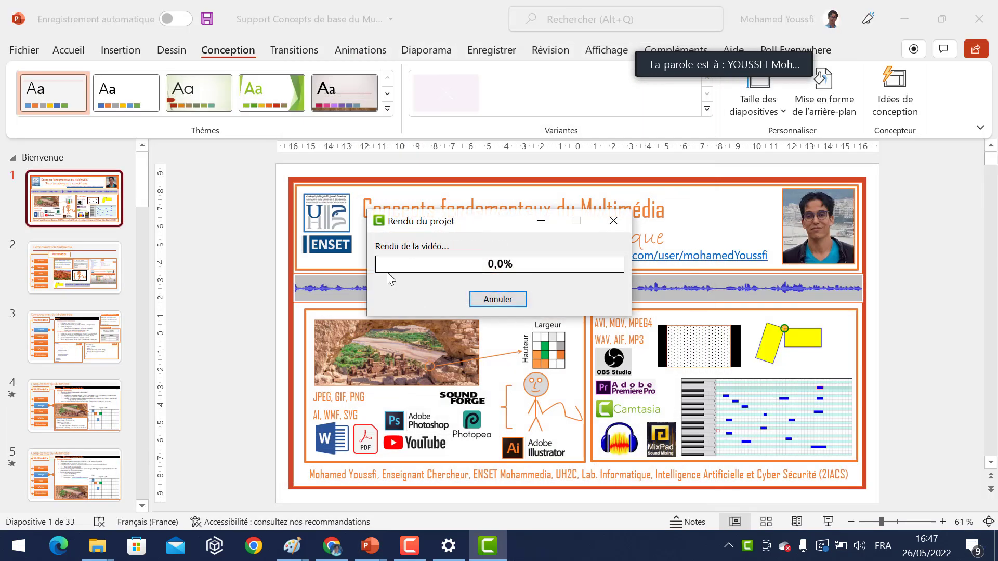
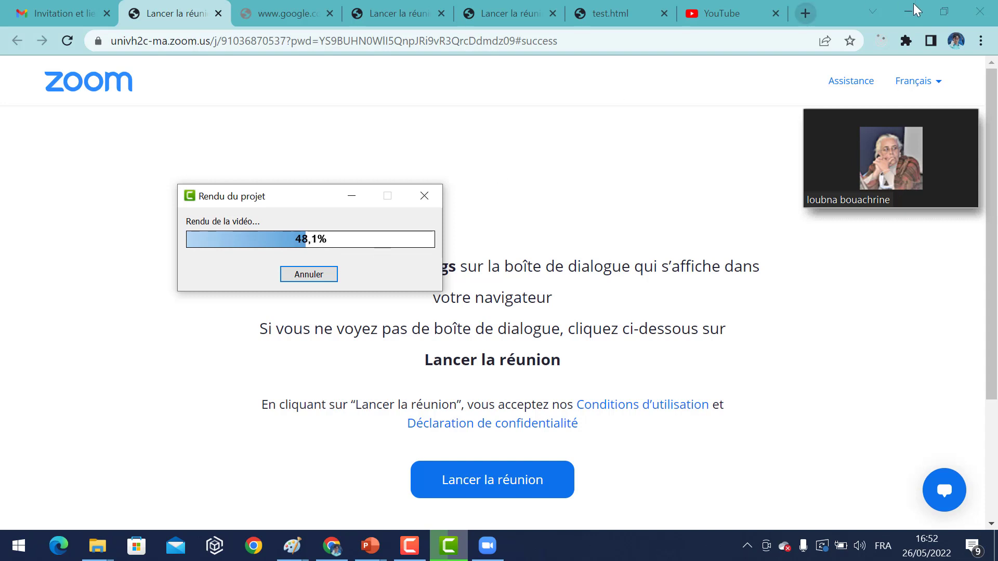
Let the render continue and minimize Chrome to show the desktop and the 49.9% progress.
click(488, 546)
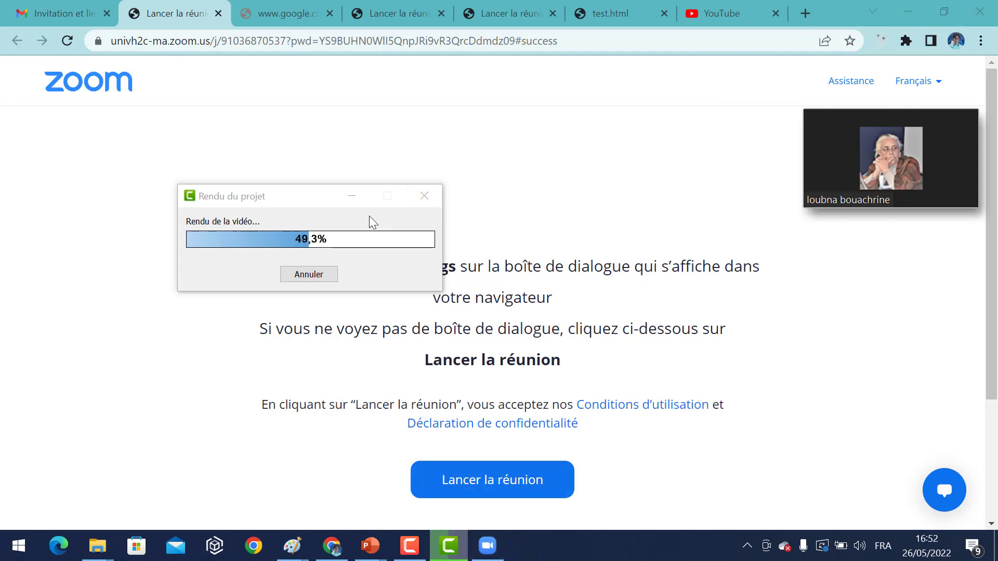
click(910, 9)
click(909, 8)
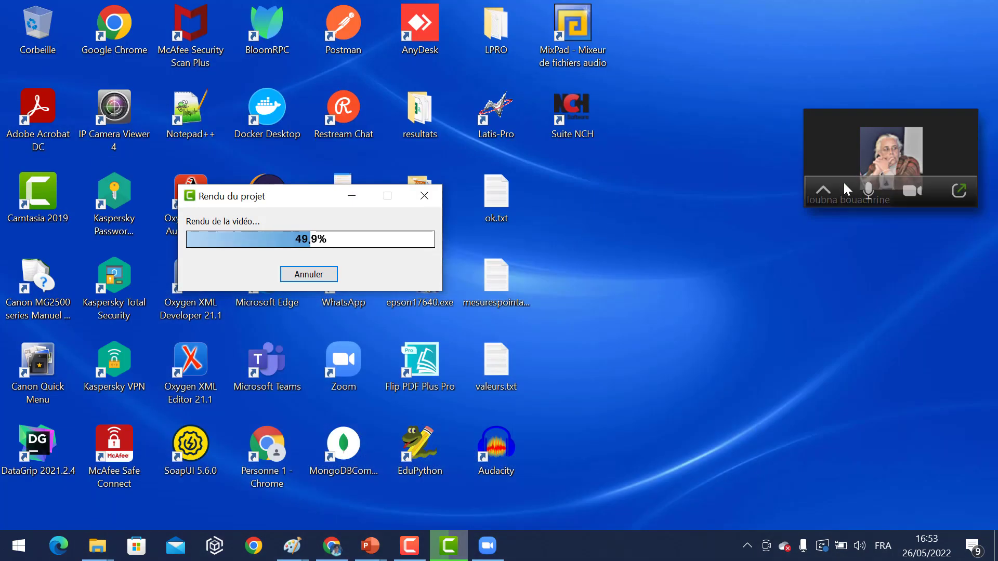
Restore the Zoom meeting window and open its chat, showing the free-software question.
click(963, 187)
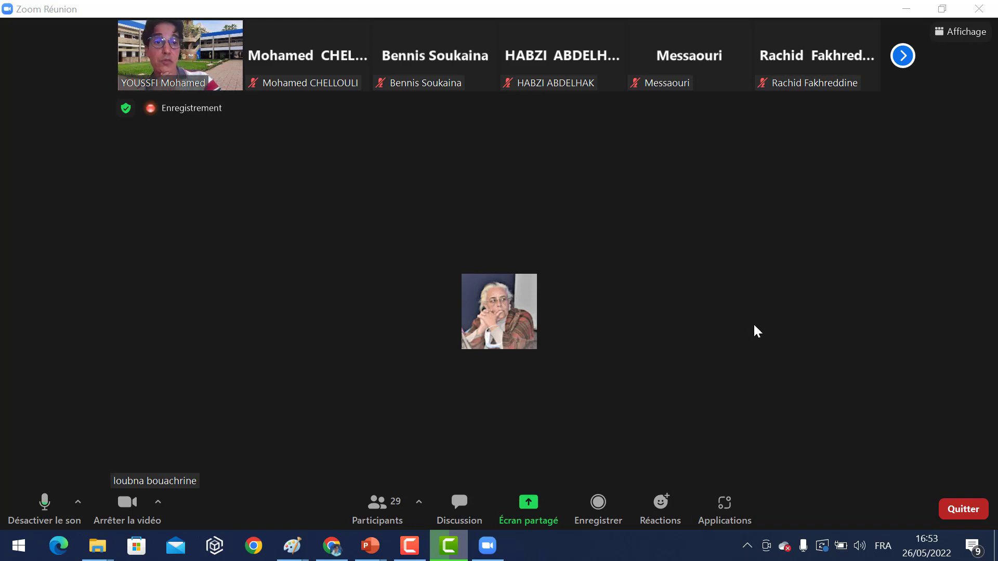
click(459, 502)
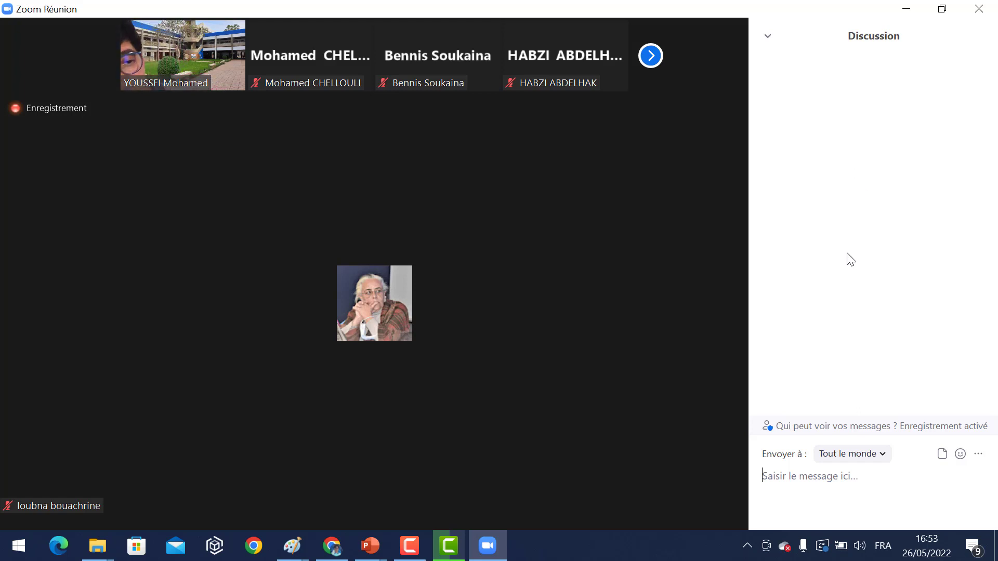
mouse_move(533, 288)
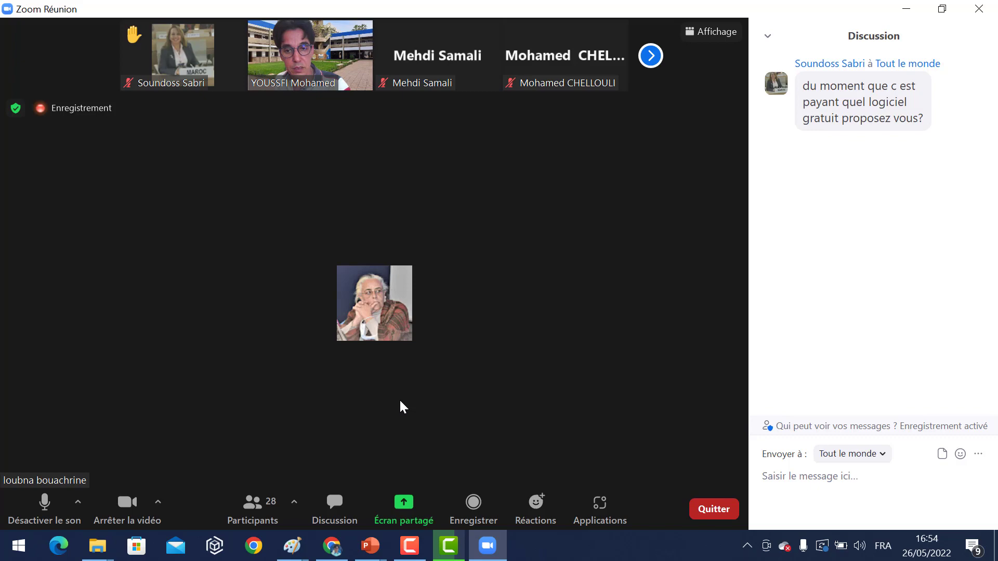
Switch to the Support Concepts multimedia deck and select slide 2, Composantes du Multimédia.
click(374, 551)
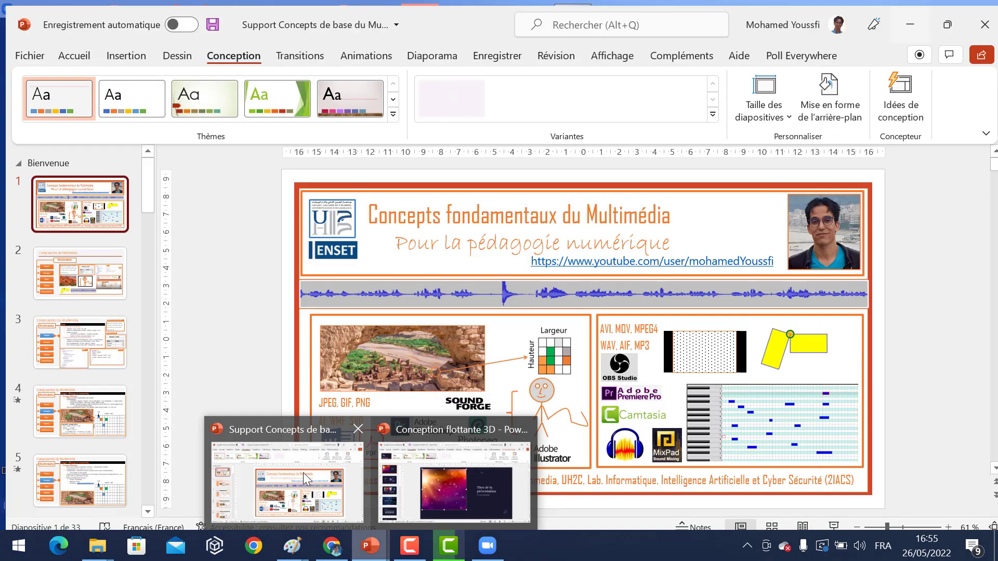
click(303, 473)
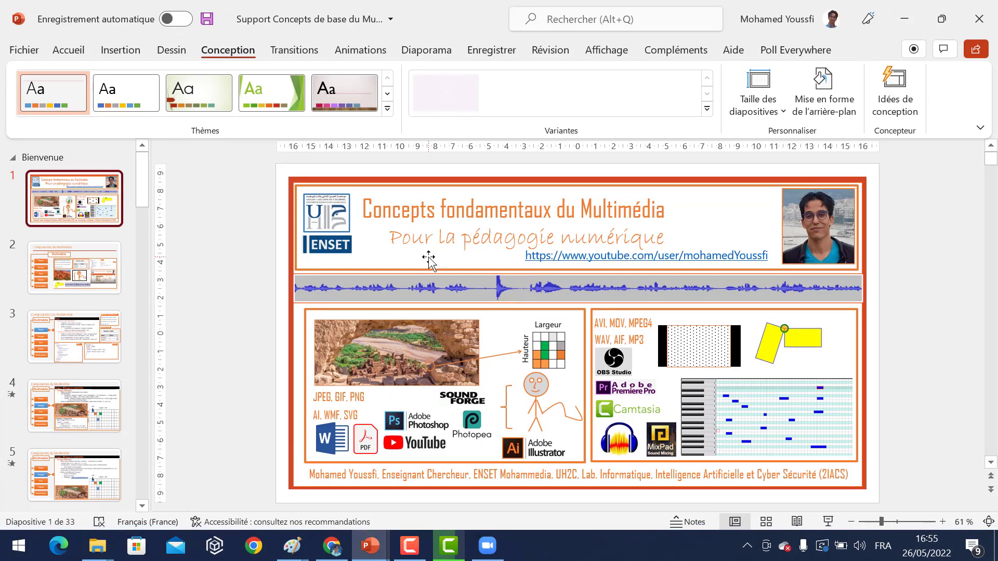
click(57, 275)
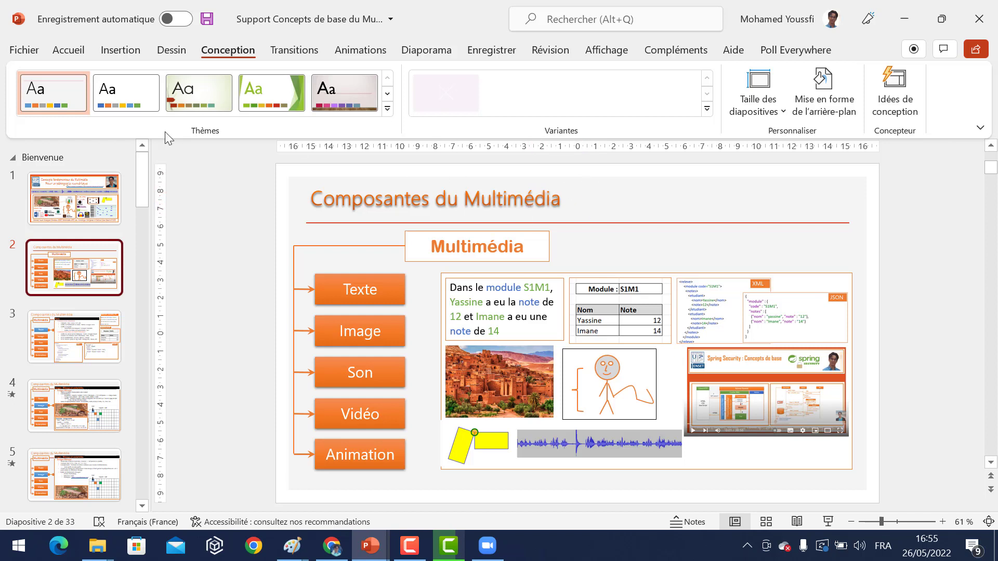
Go to Fichier > Exporter and view the Créer des documents option for Microsoft Word.
click(25, 49)
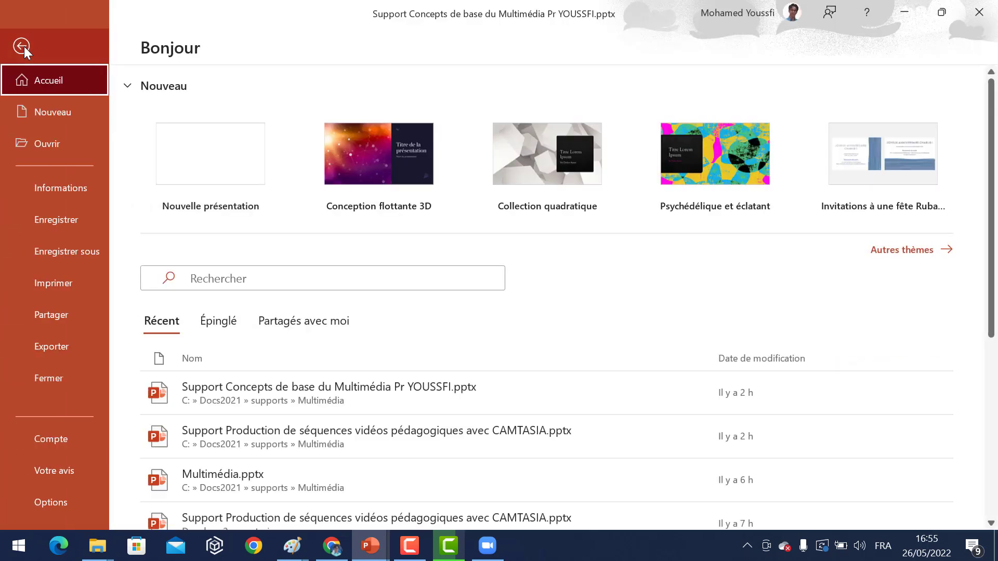
click(64, 344)
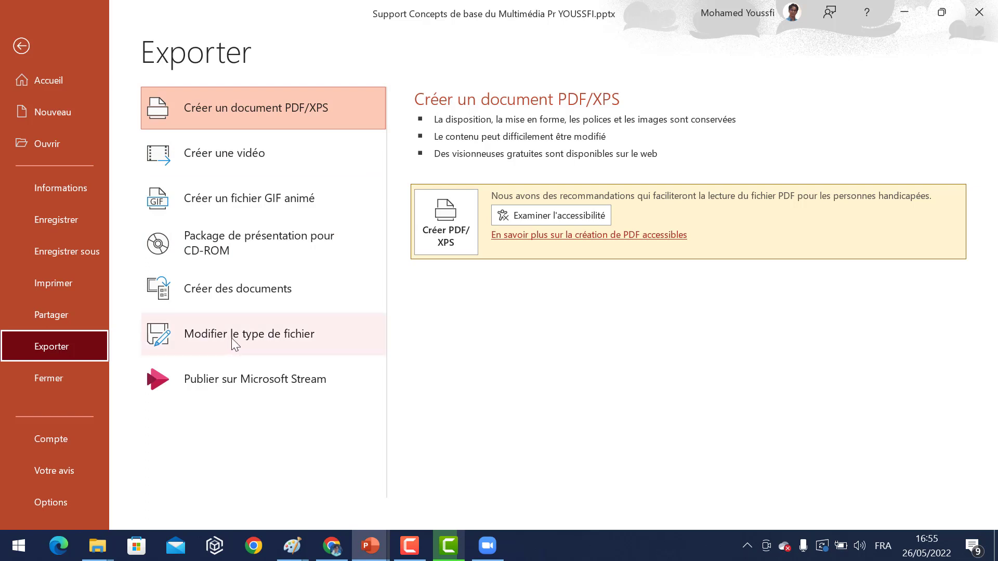
click(234, 300)
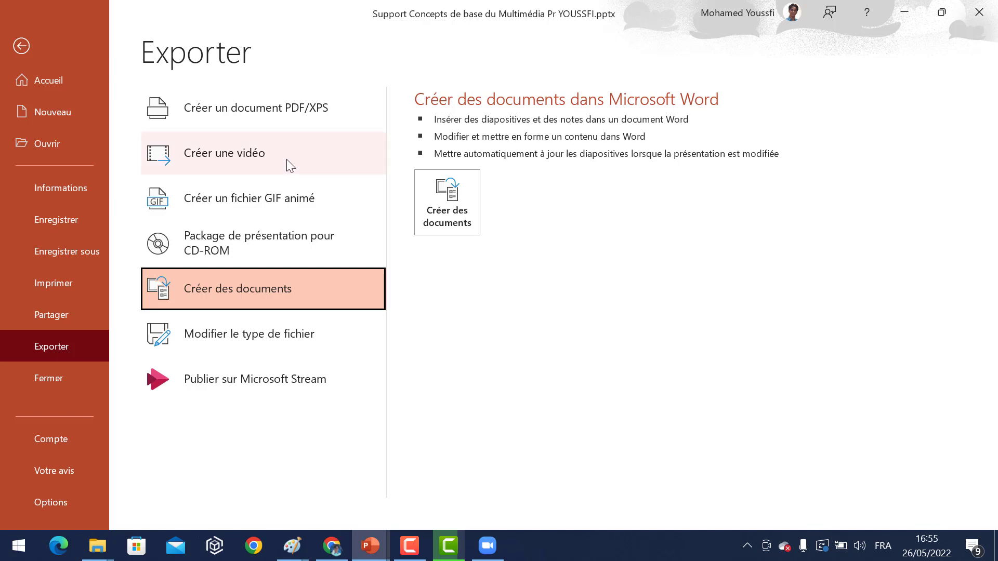
Preview the PDF/XPS and Full HD 1080p video export options, then minimize PowerPoint.
click(234, 119)
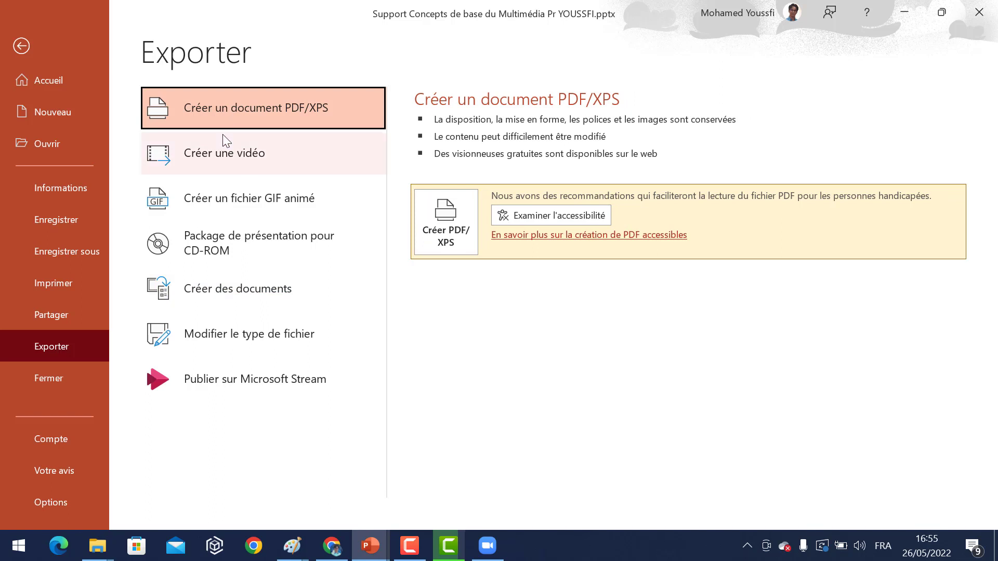
click(218, 160)
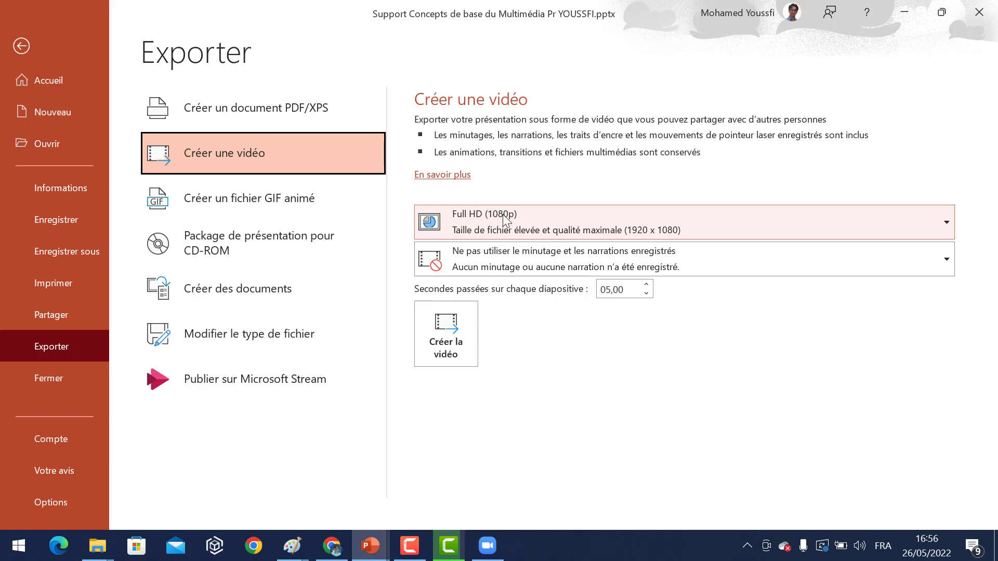
click(896, 9)
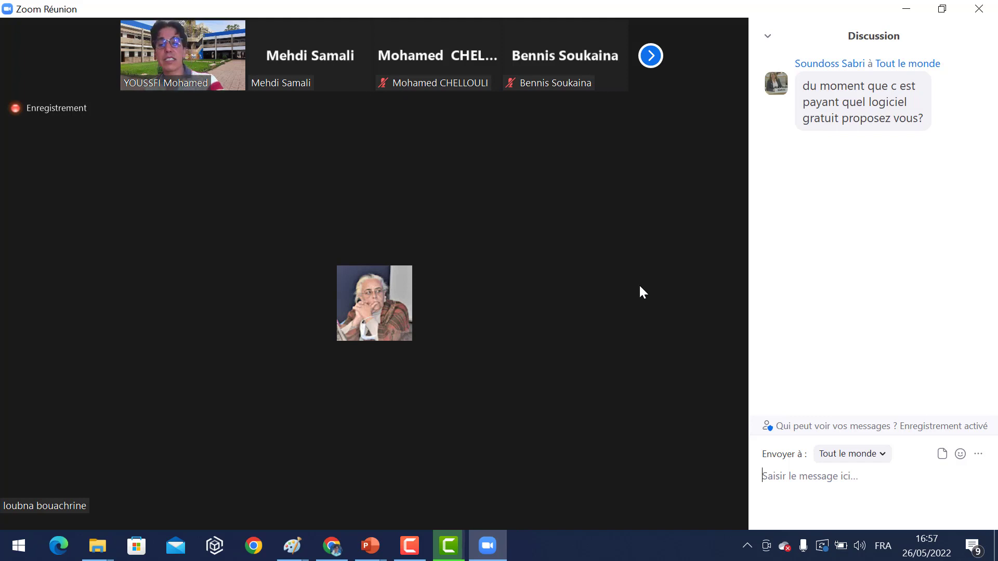
Return from Export to editing the multimedia concepts deck and select slide 4.
click(375, 547)
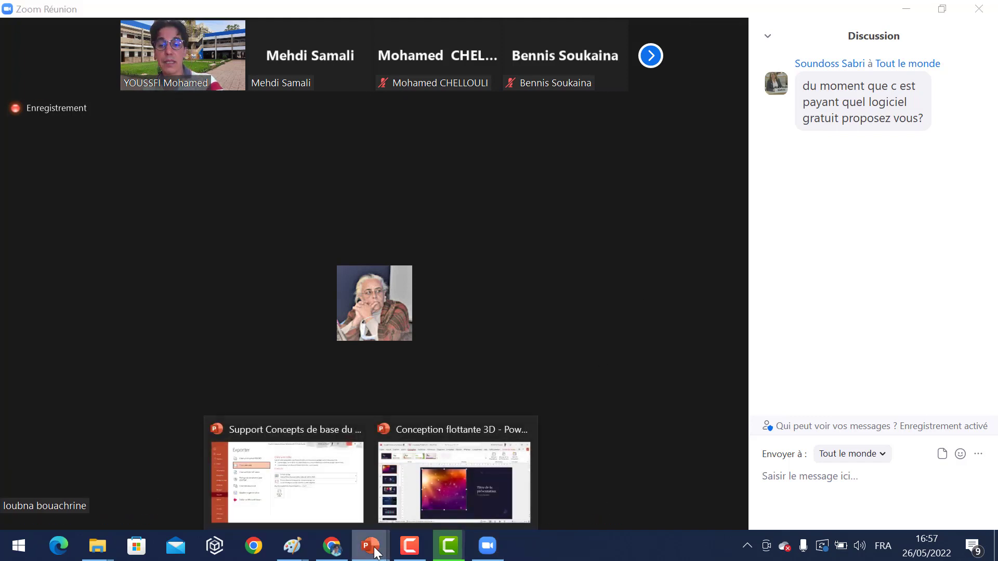
click(333, 500)
click(22, 46)
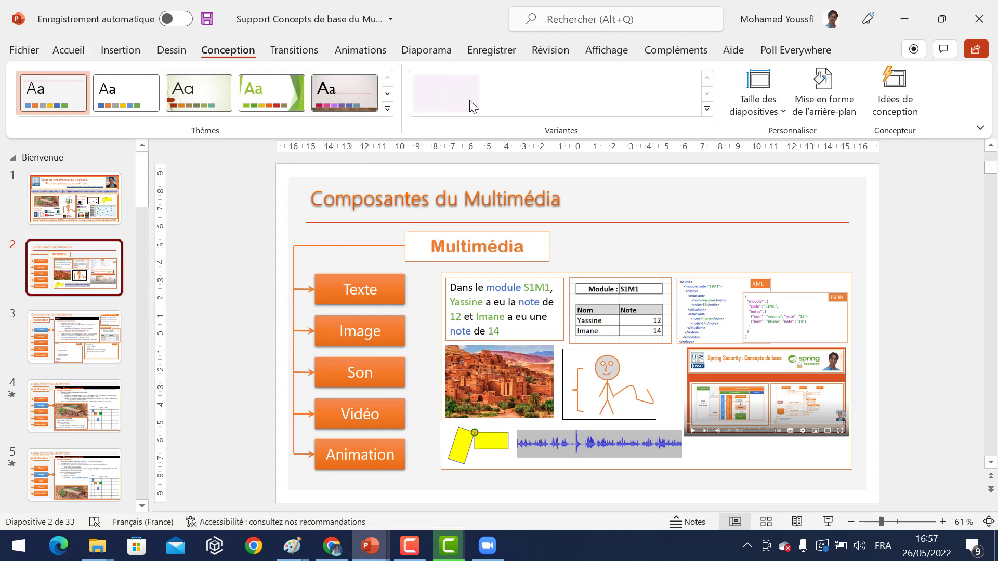
click(94, 208)
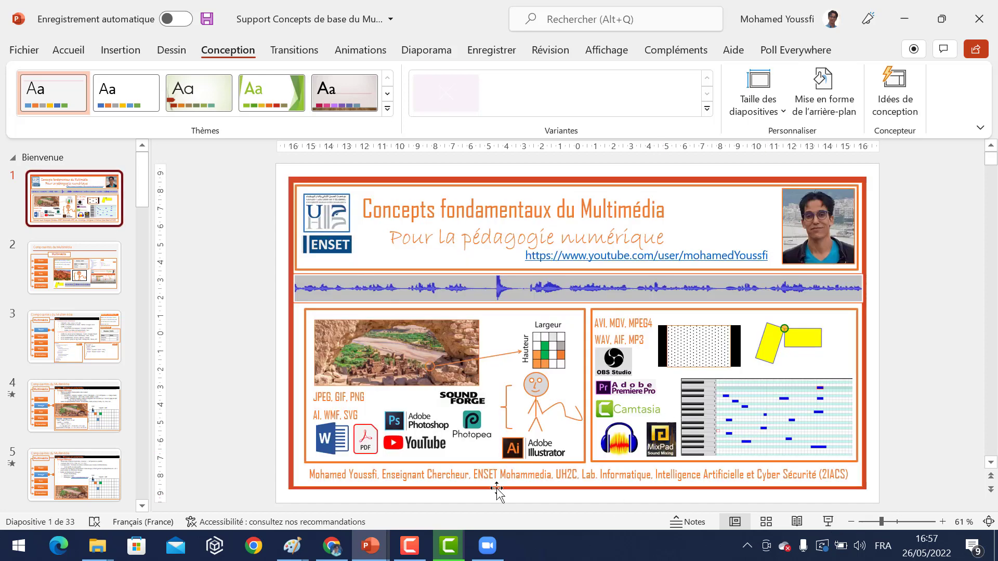
click(74, 405)
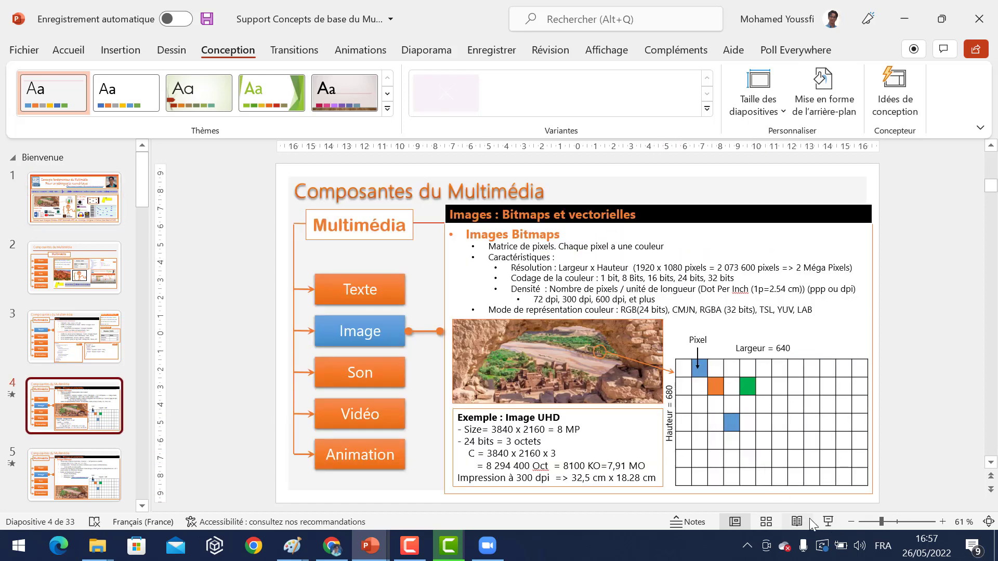
Start the slideshow from slide 4 and step through the bitmap builds to the next slide.
click(830, 524)
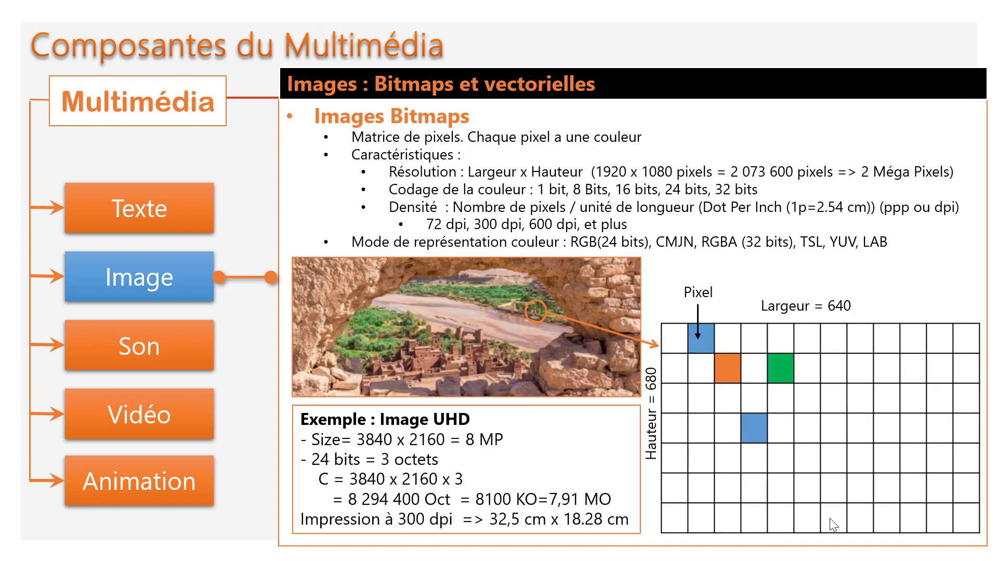
click(830, 519)
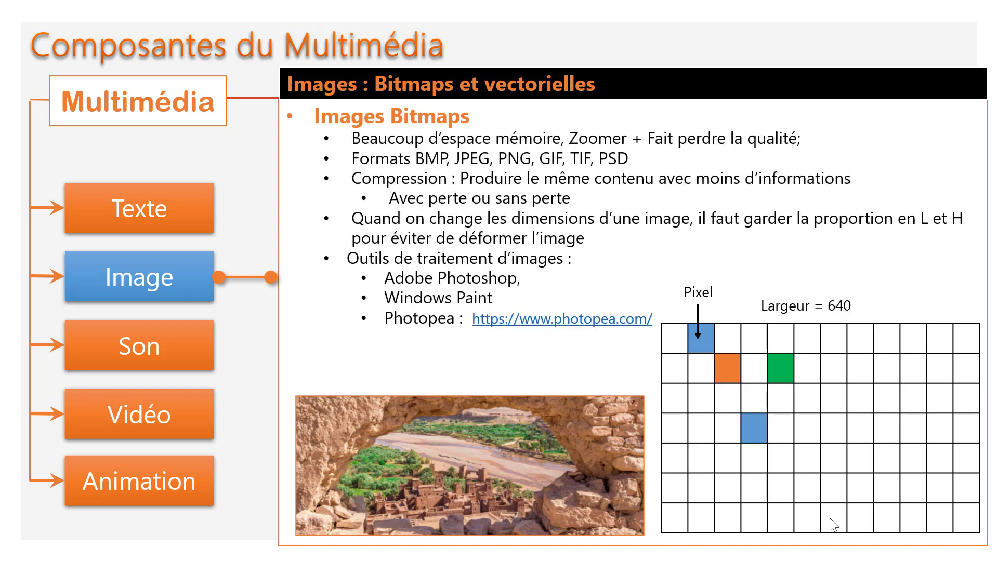
click(829, 519)
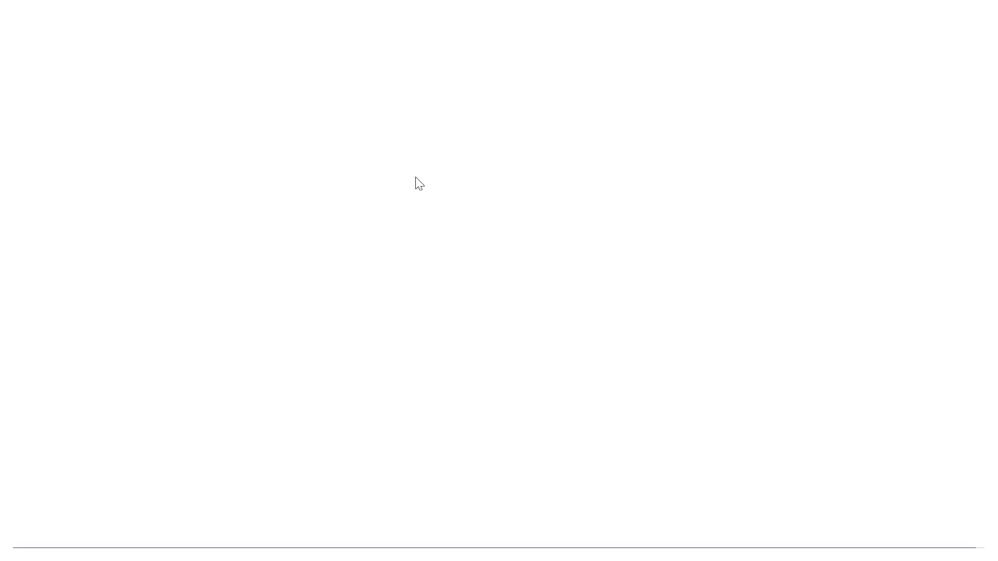
Play the embedded Photopea kasbah photo demo, end the slideshow with Esc, and minimize PowerPoint.
click(483, 183)
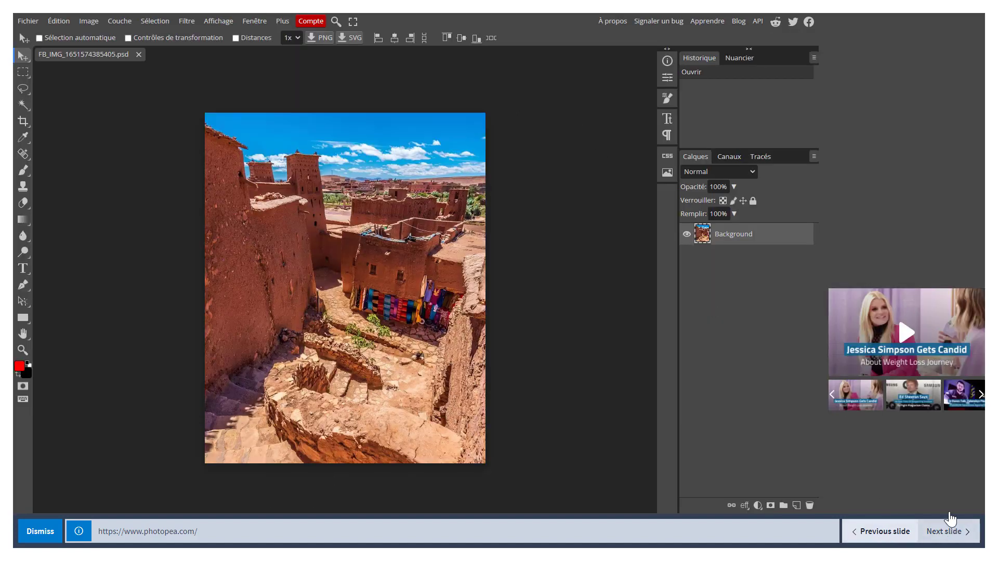
key(Escape)
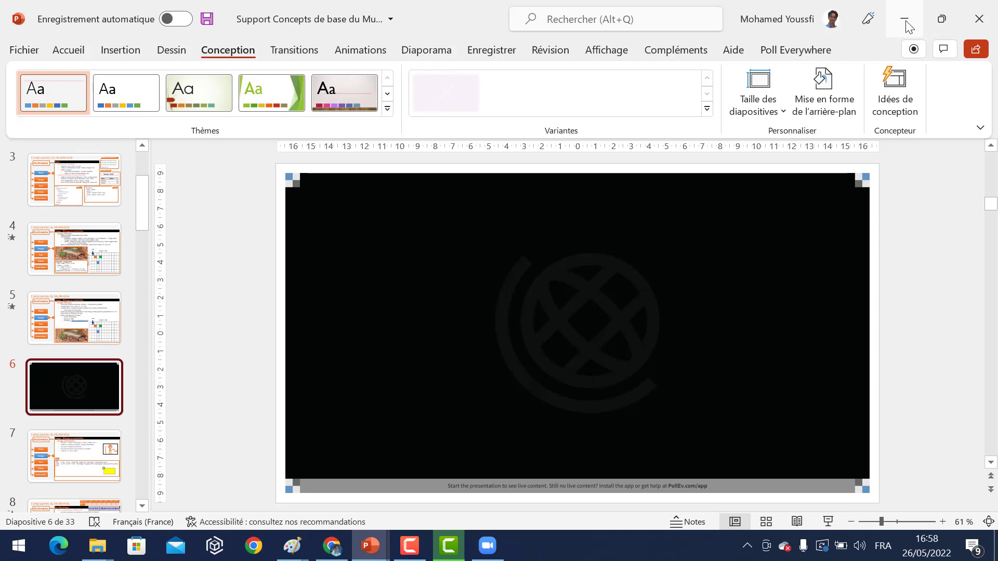
click(907, 23)
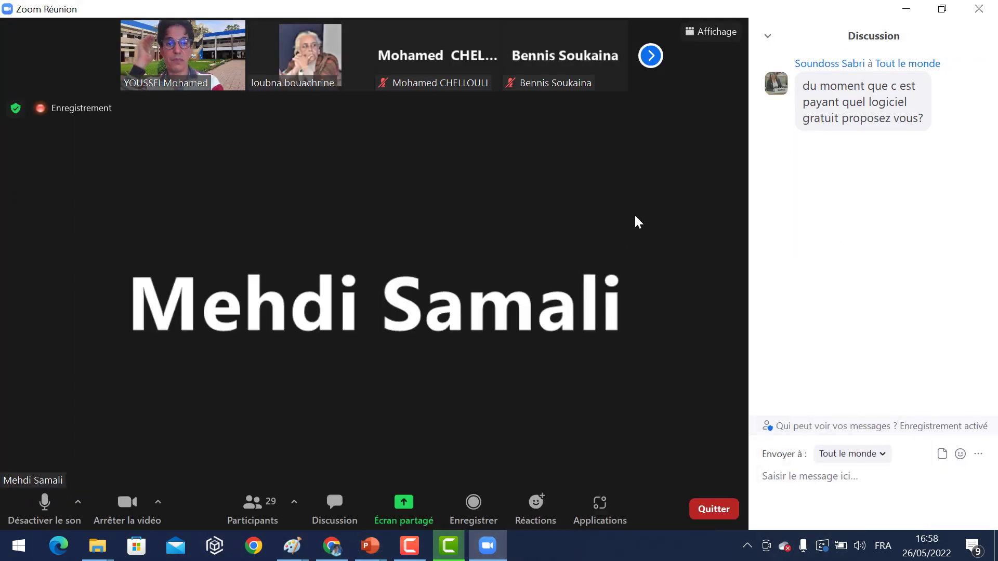
Share the whole screen (Écran) in Zoom so participants see the PowerPoint deck.
mouse_move(371, 550)
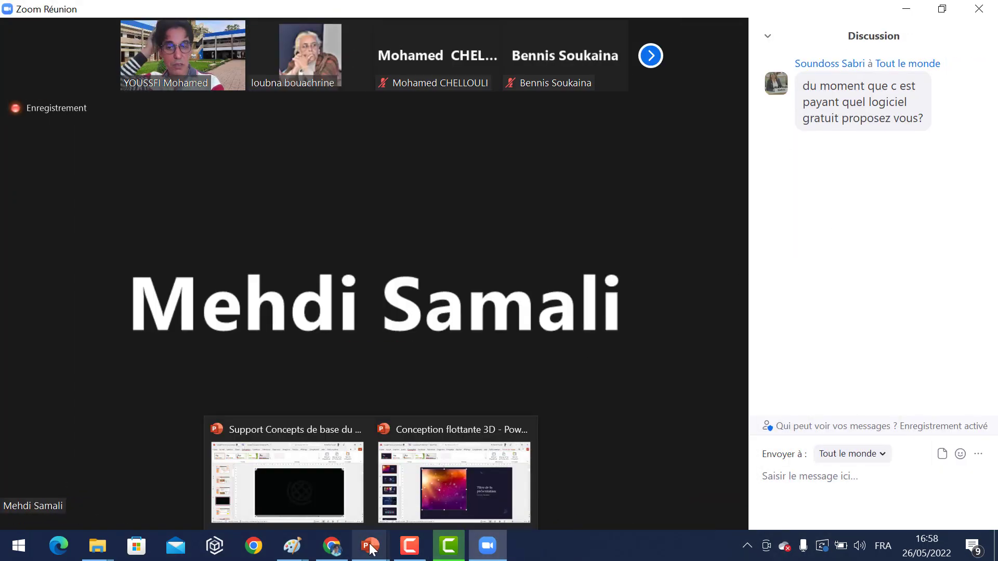
click(321, 478)
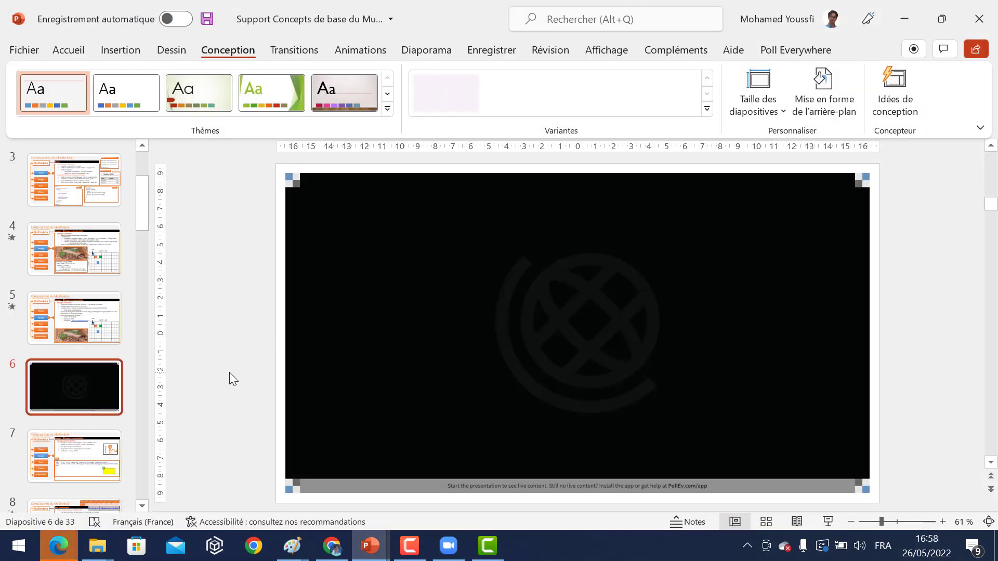
click(450, 548)
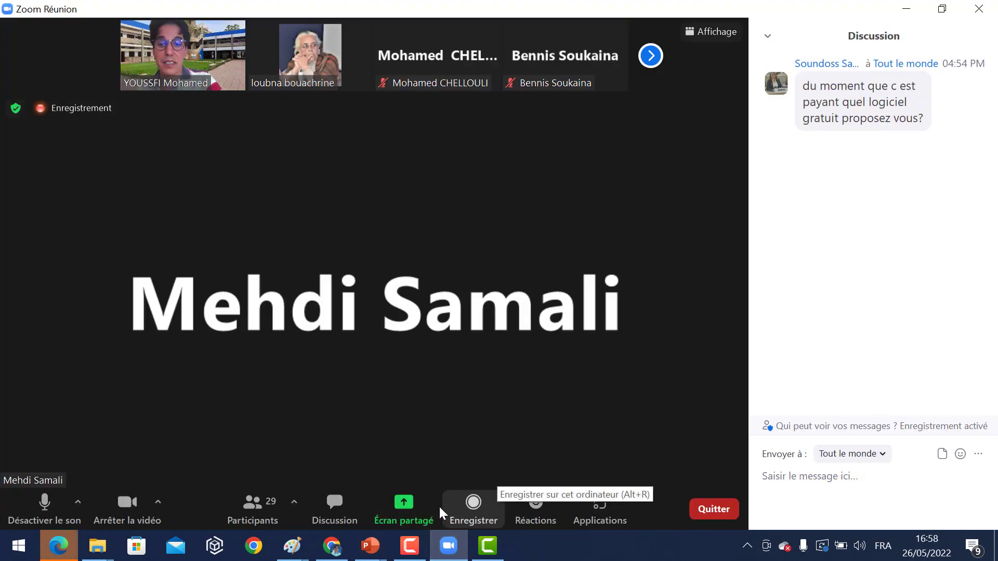
click(403, 503)
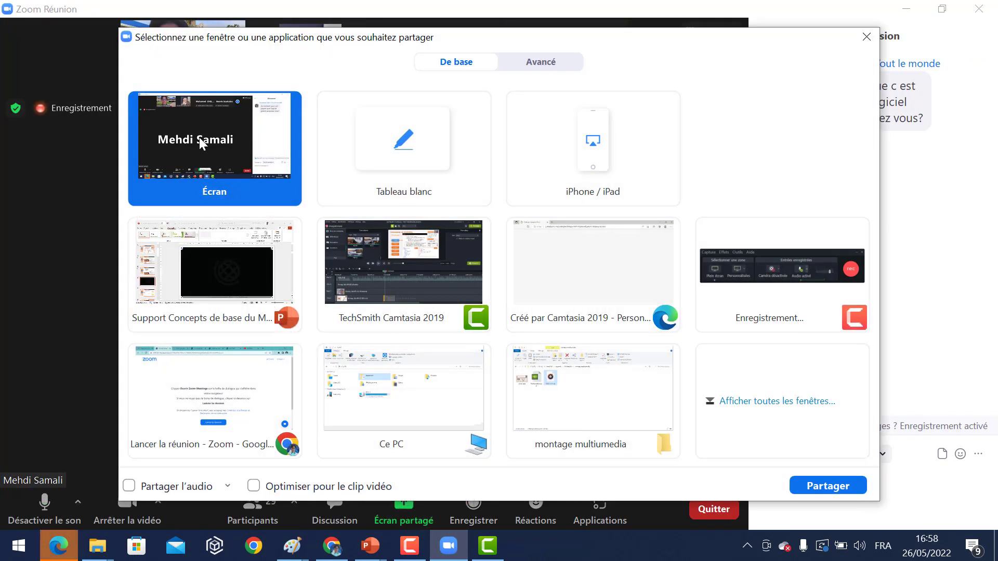
click(833, 482)
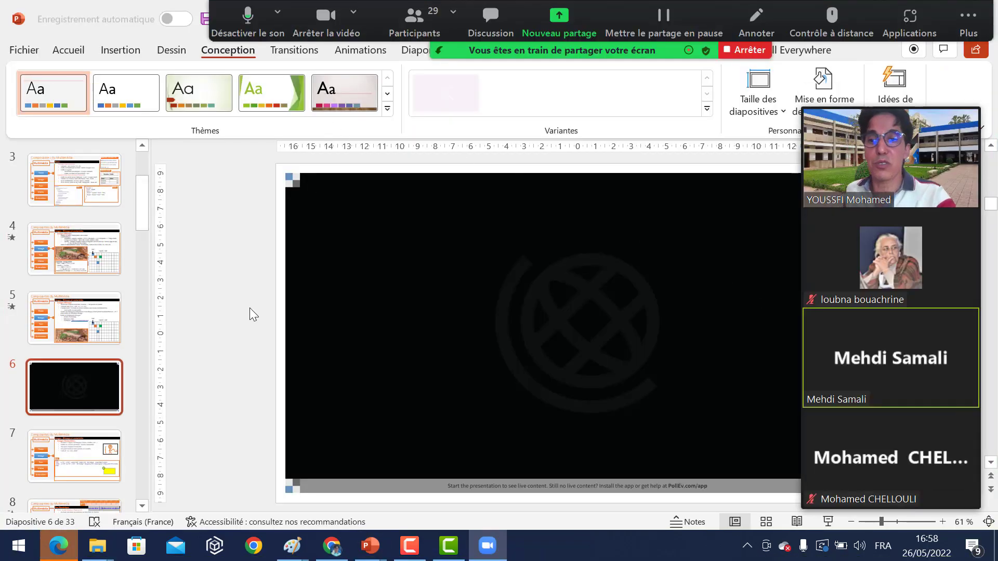
Focus the shared PowerPoint deck and select slide 3 with its Texte and XML/JSON examples.
mouse_move(383, 548)
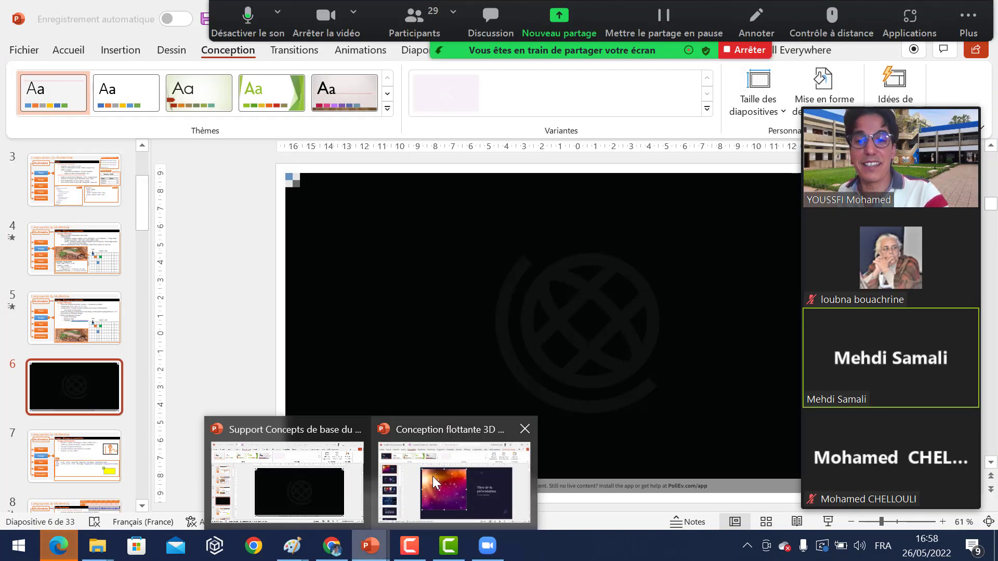
click(307, 490)
click(52, 203)
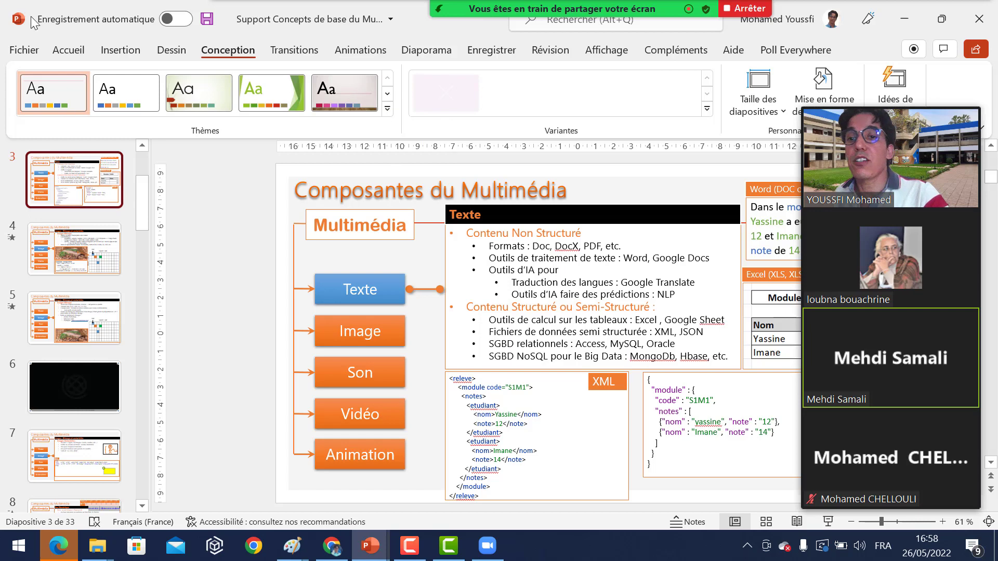
scroll(94, 174, up, 1)
click(22, 50)
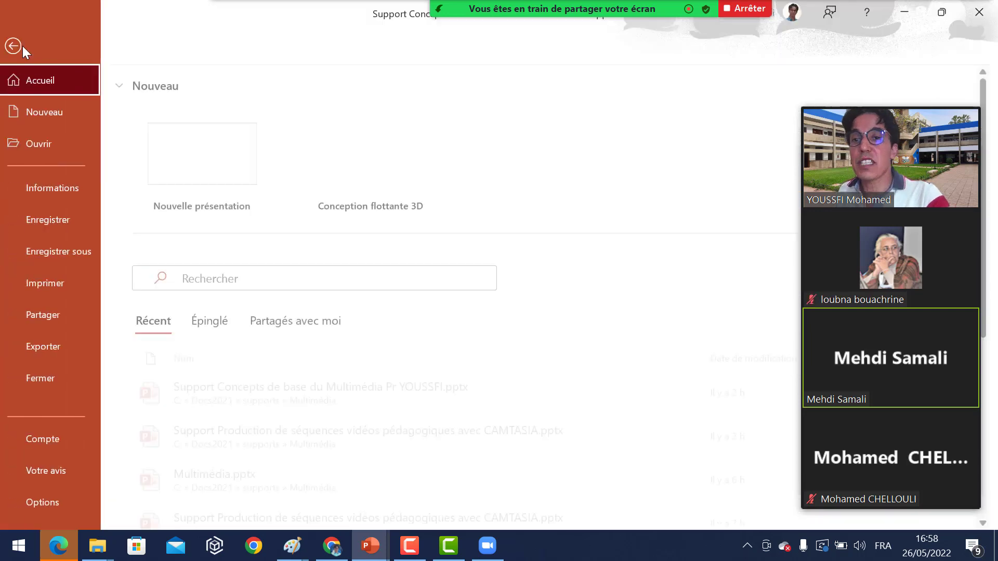
click(21, 48)
click(23, 49)
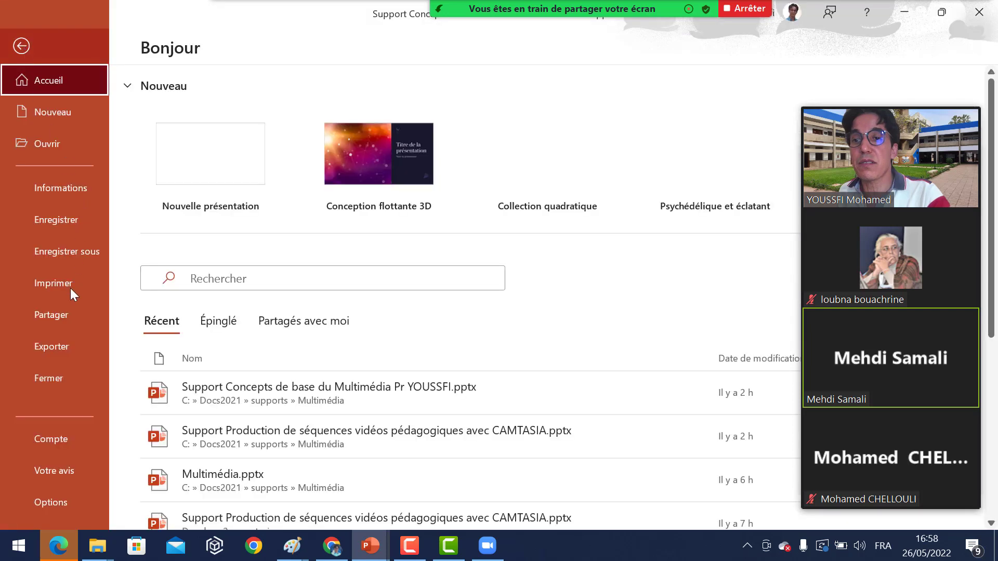
click(63, 354)
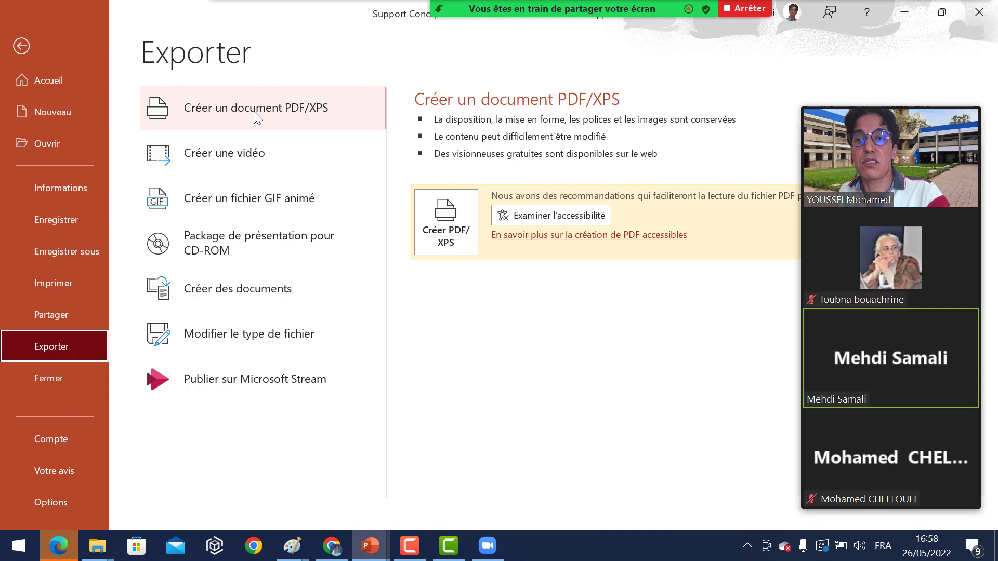
click(229, 159)
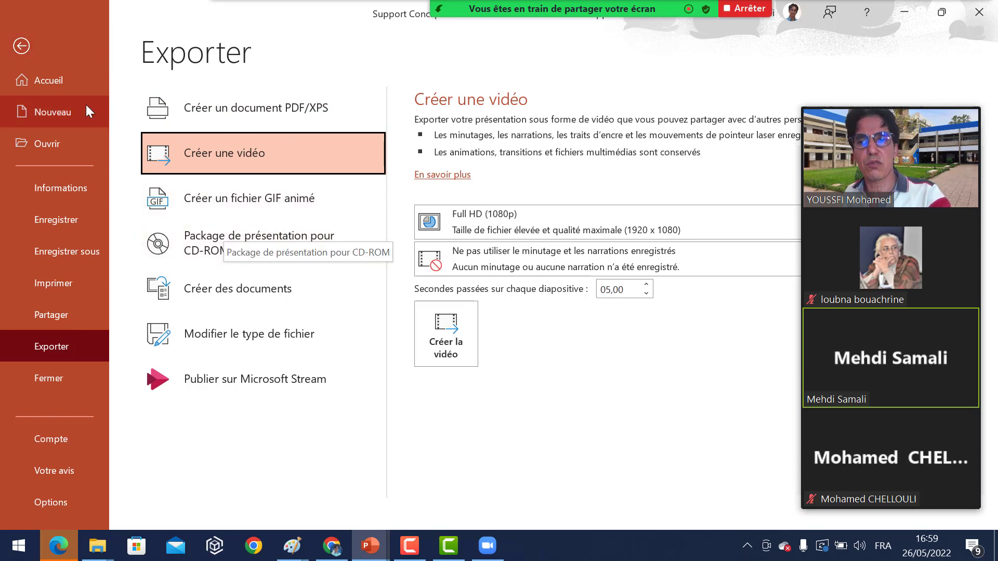
click(22, 44)
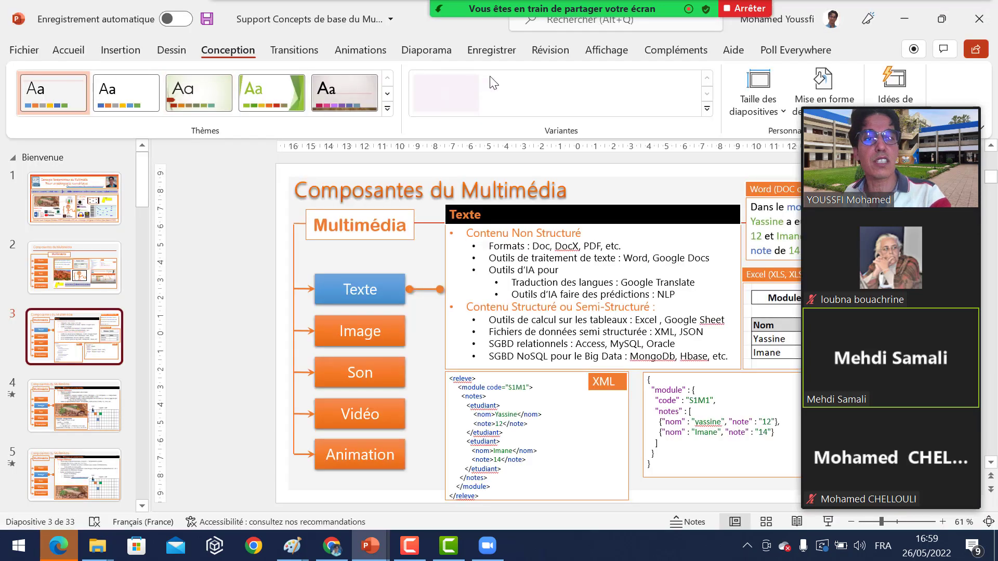
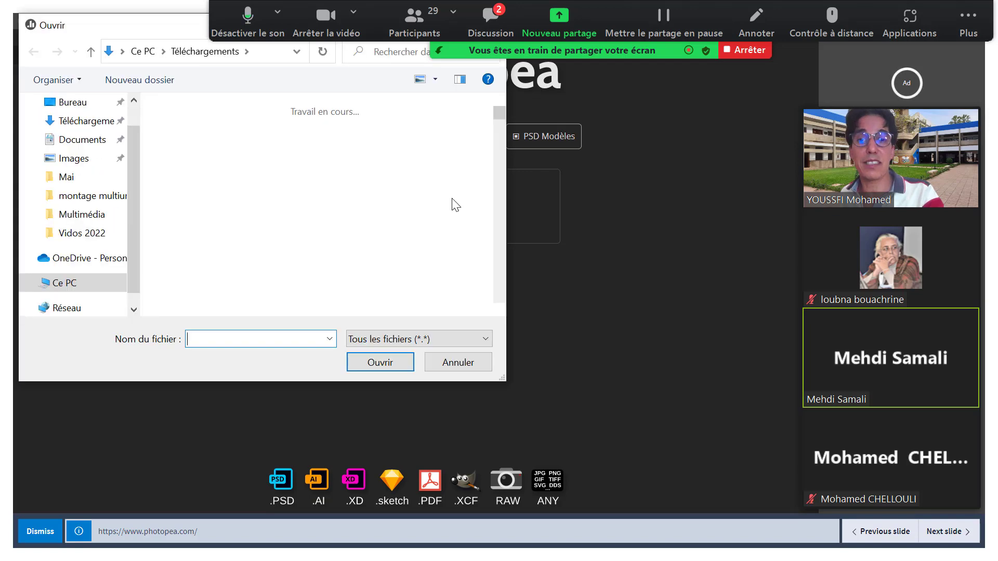
Scroll the Téléchargements list and open FB_IMG_1651574385405.jpg in Photopea.
scroll(445, 250, down, 2)
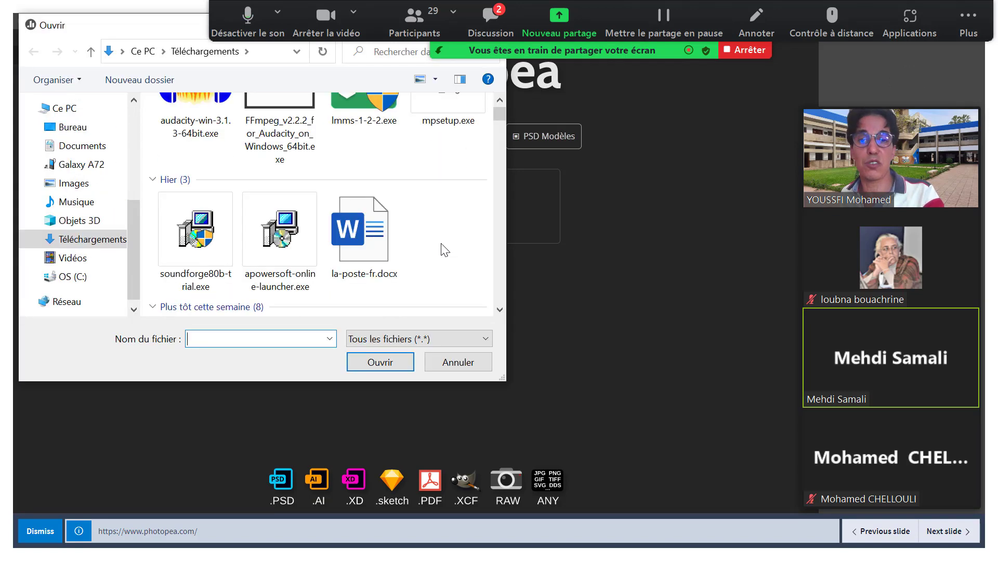
scroll(500, 276, down, 4)
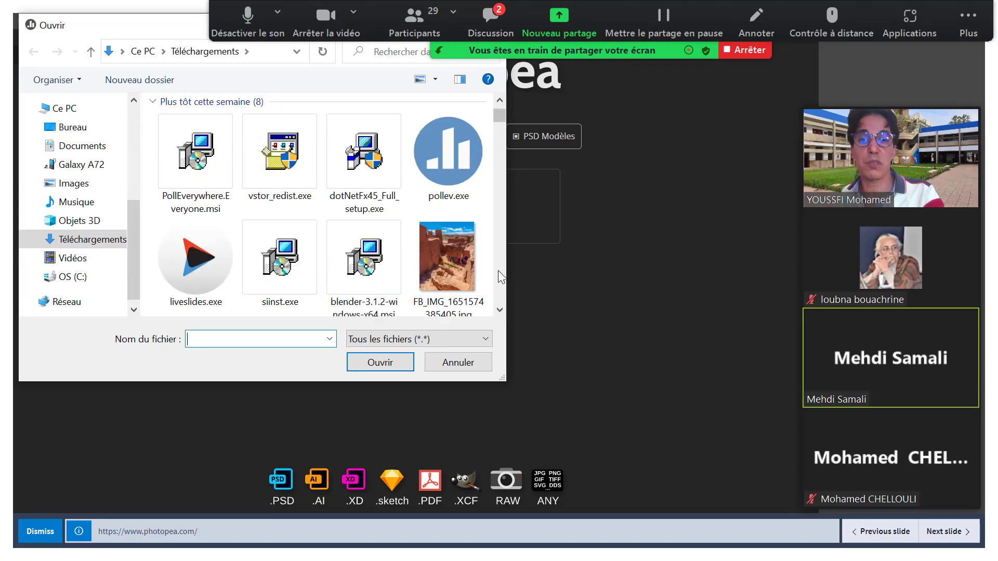
double_click(458, 258)
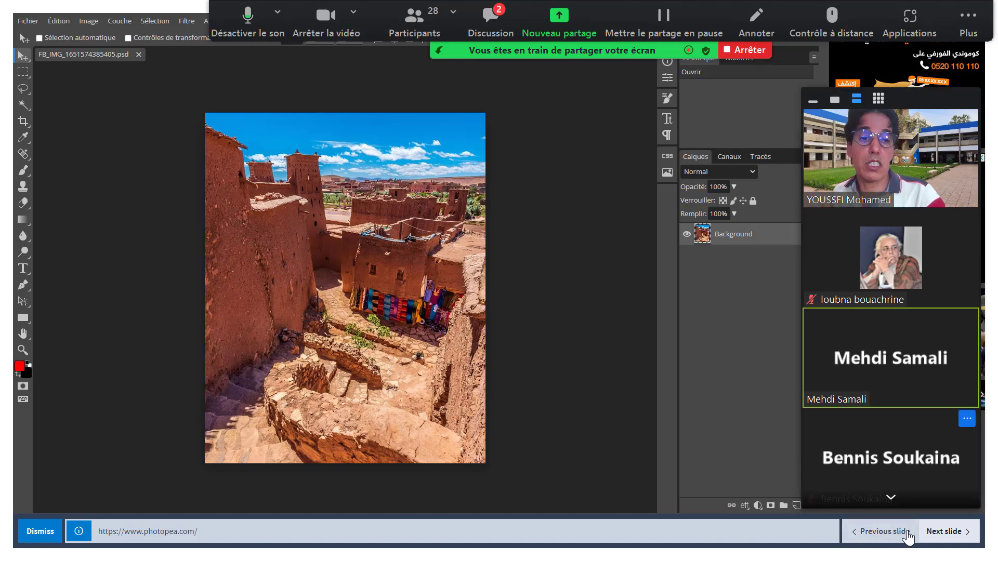
Advance to slide 7, end the slideshow, hide Zoom's floating controls, and show Camtasia's production results.
click(950, 536)
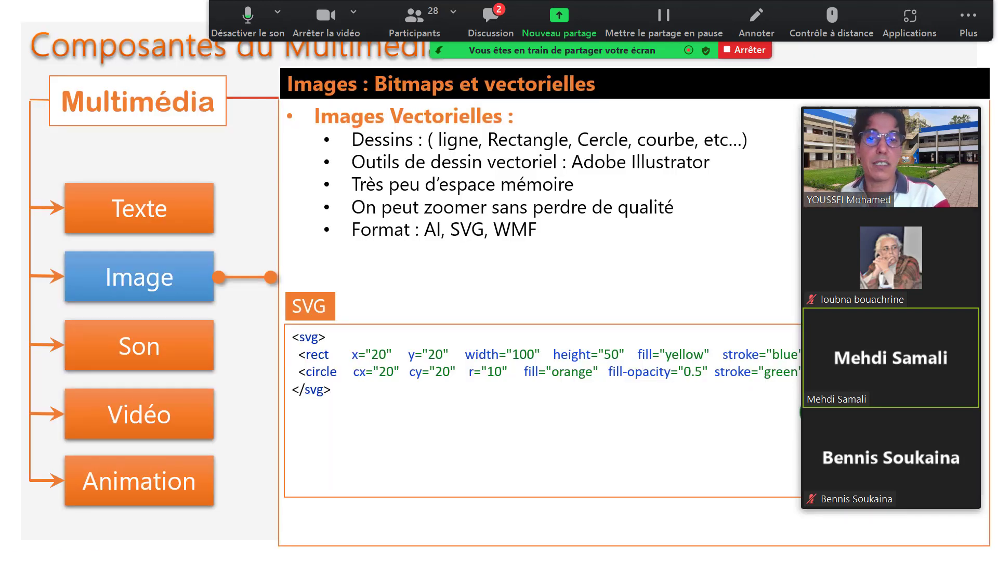
key(Escape)
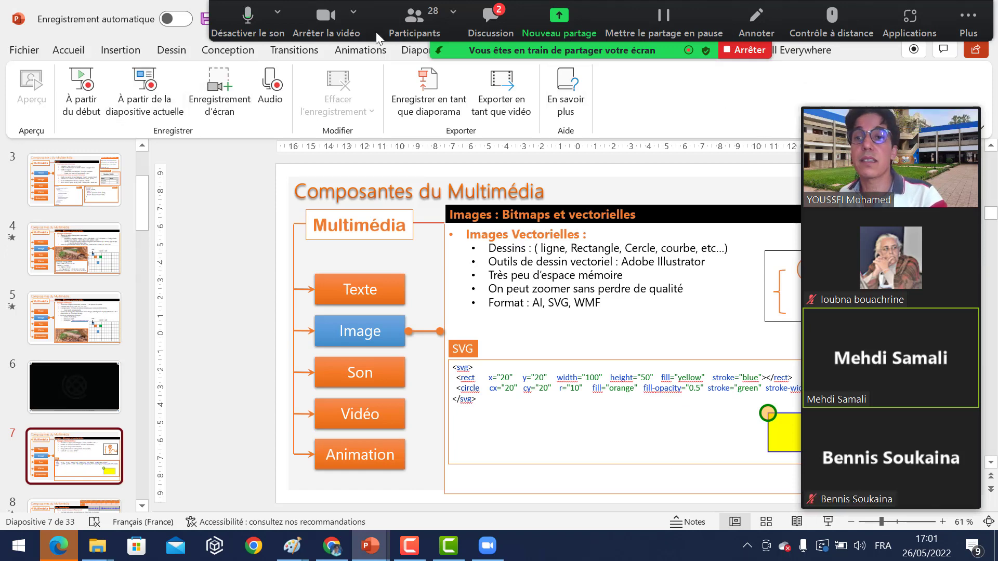
click(968, 17)
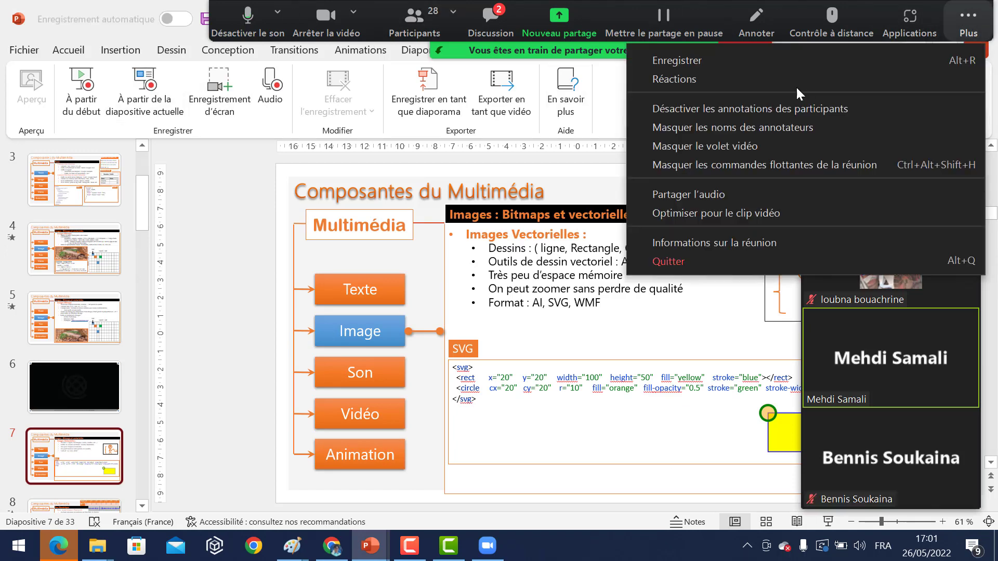
click(735, 165)
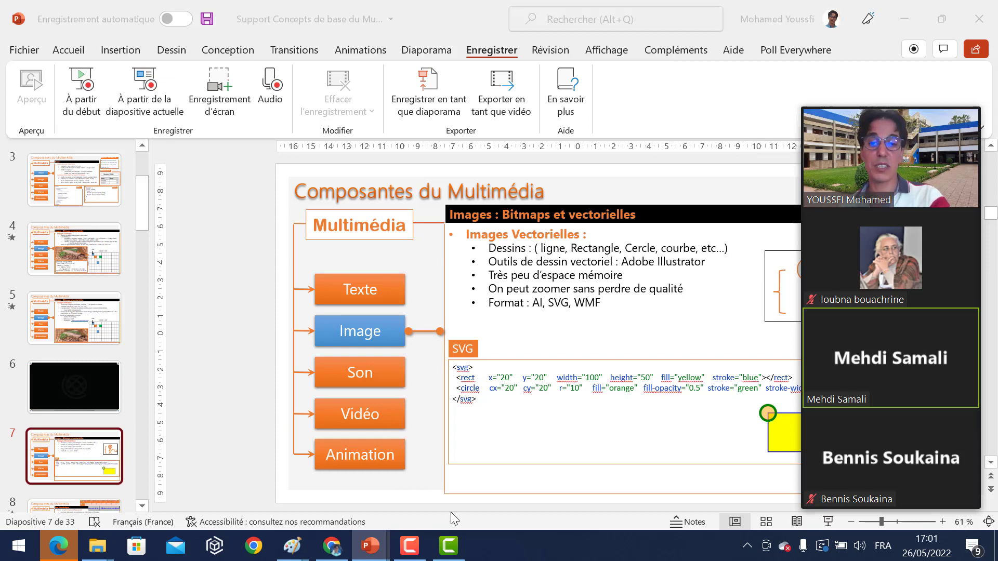
click(450, 547)
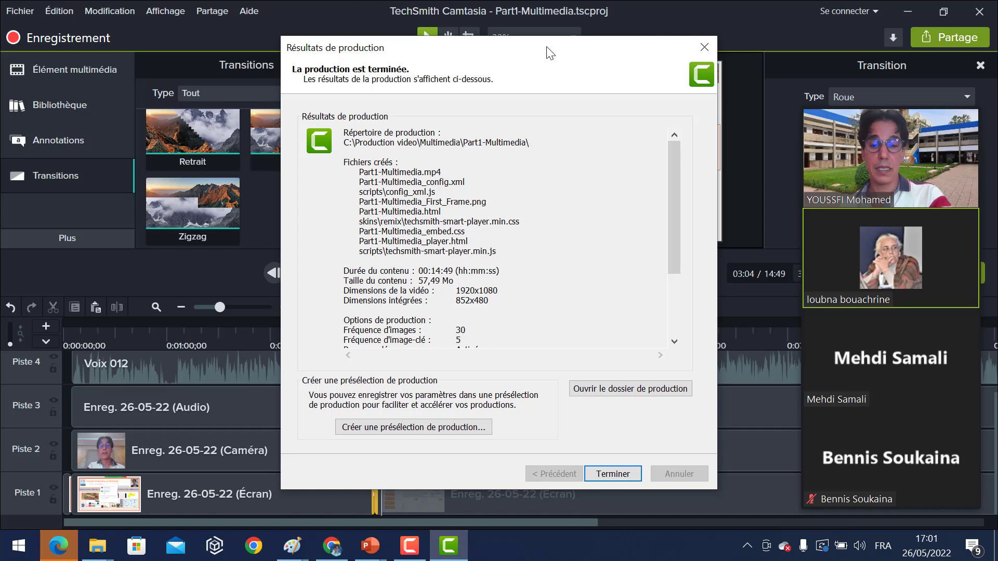
Dismiss the production results with Terminer, select the timeline clip, and bring up the Start menu.
click(613, 474)
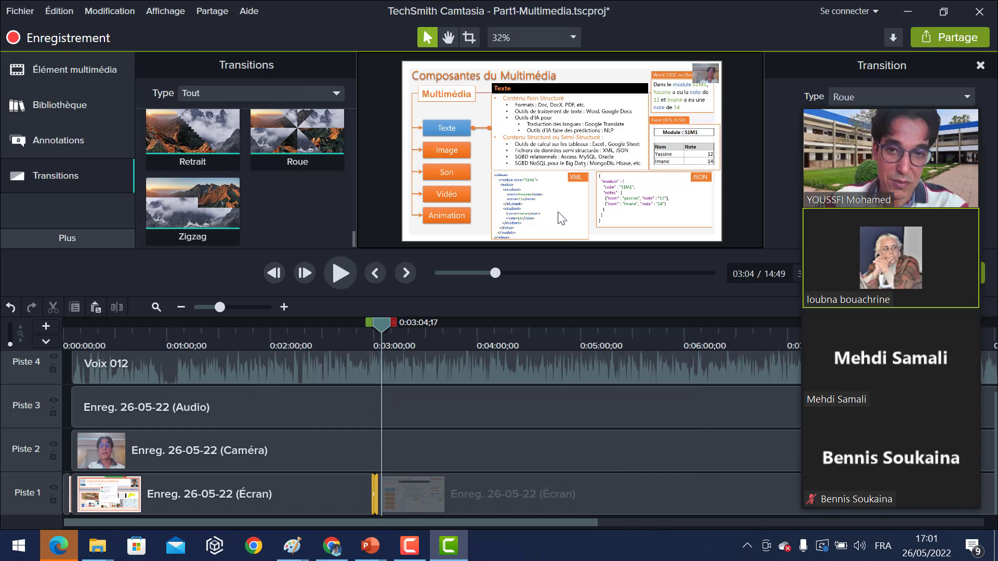
click(345, 486)
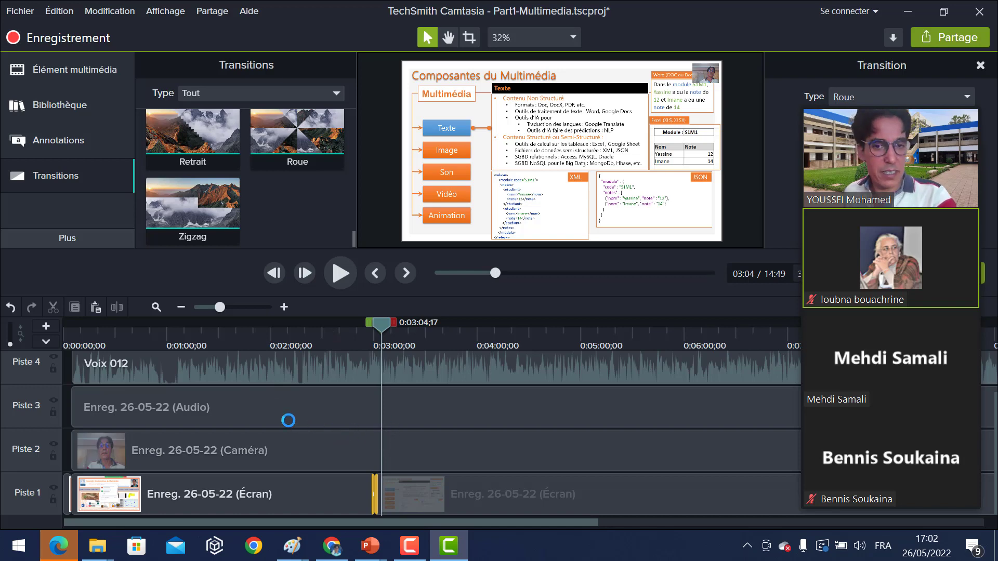
click(23, 547)
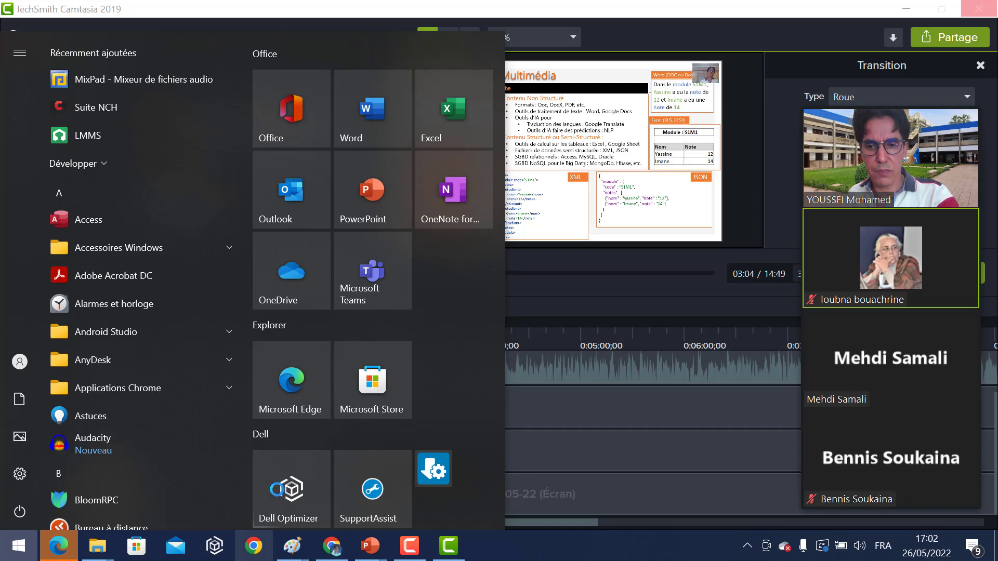
Close Start, launch a new Chrome window at its profile chooser, minimize it, and call up PowerPoint.
key(Escape)
click(256, 542)
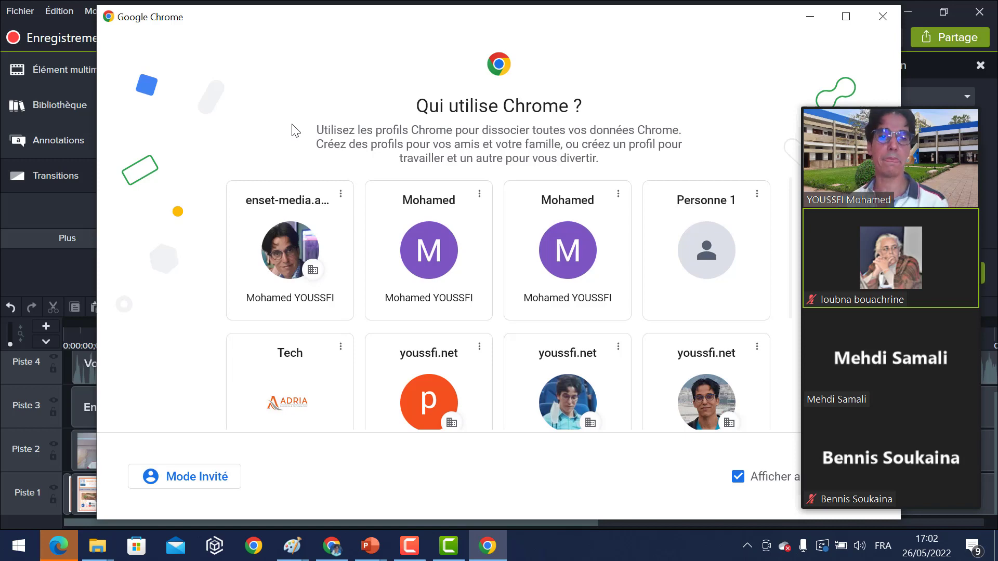
click(810, 23)
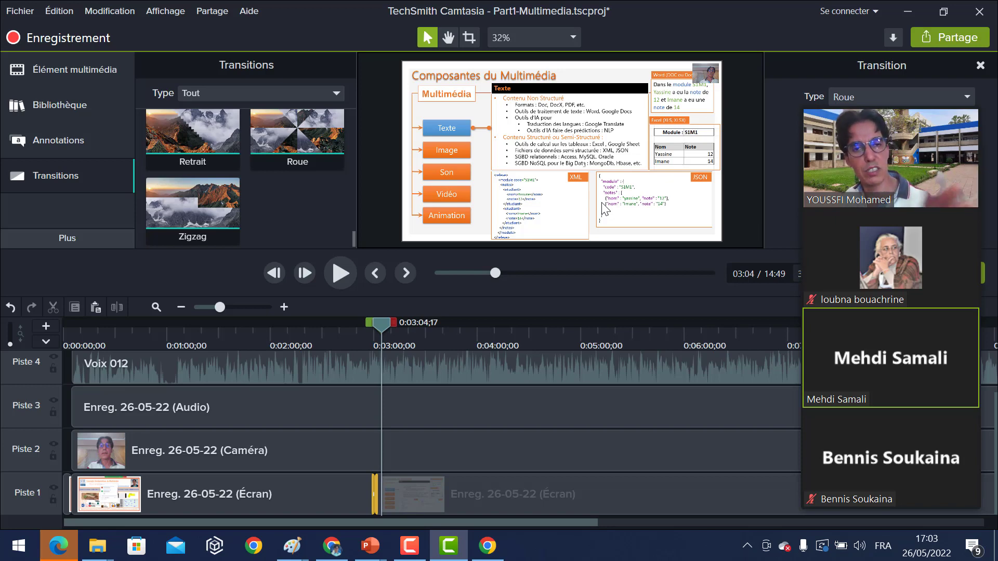
click(368, 547)
Bring the presentation forward and page through to the Camtasia Recorder slides 19–23.
click(288, 481)
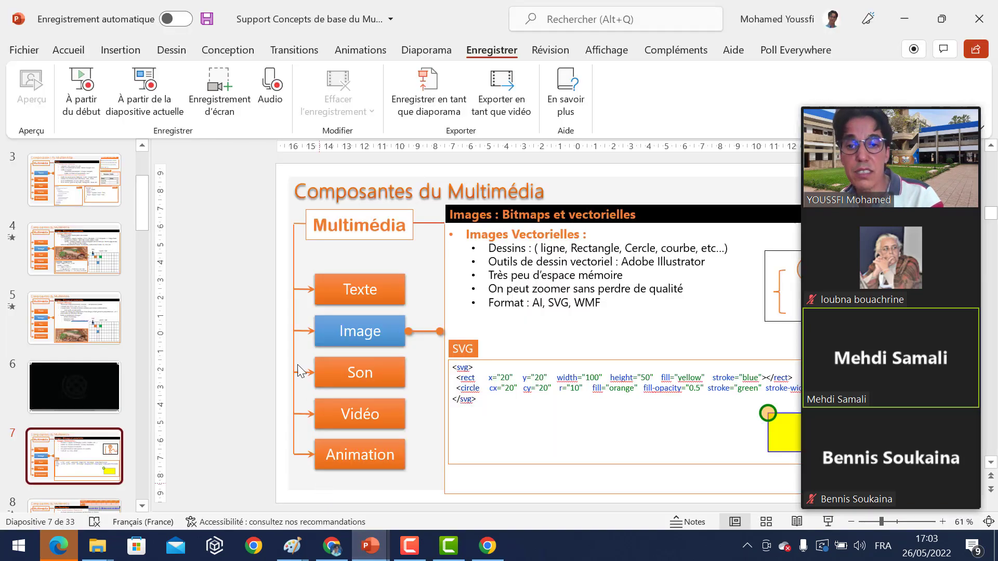
key(Down)
key(Down)
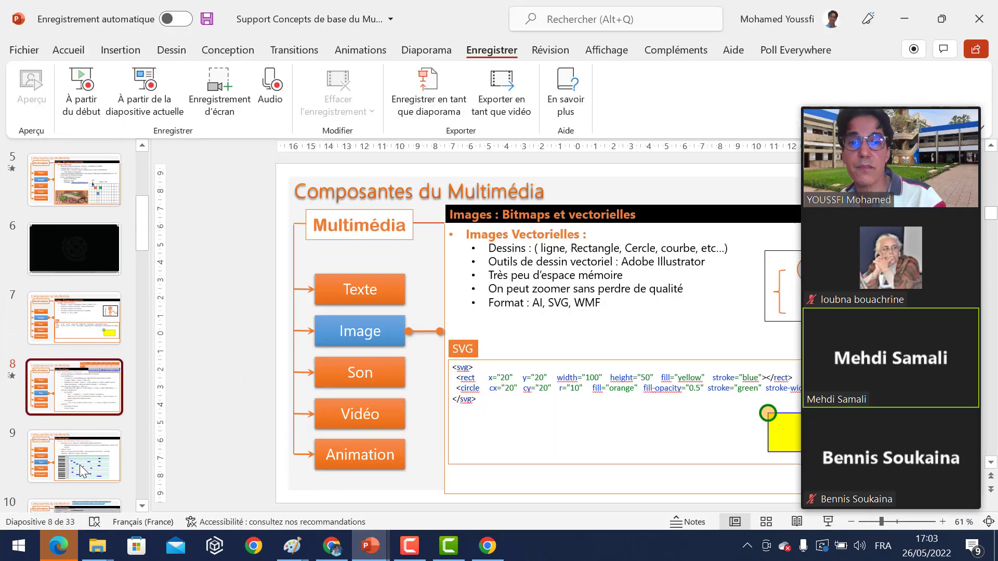
key(Down)
key(Down)
key(Down)
key(Down)
key(Down)
key(Down)
key(Down)
key(Down)
key(Down)
key(Down)
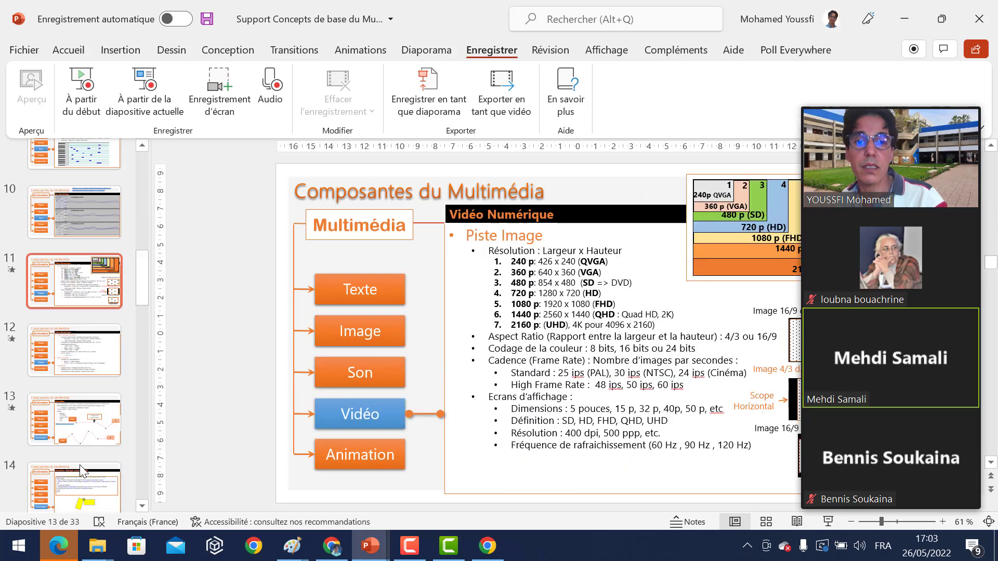
key(Down)
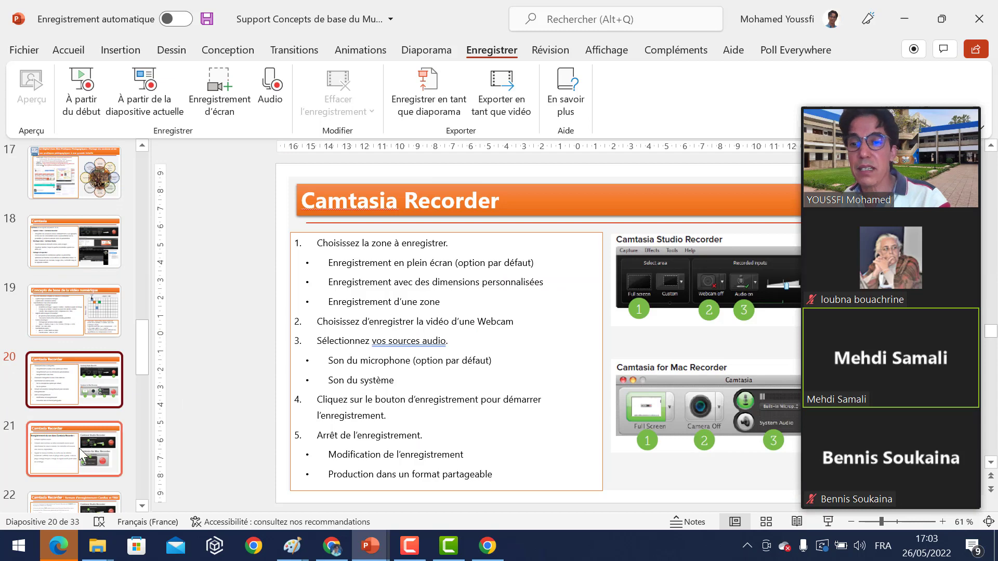
click(68, 325)
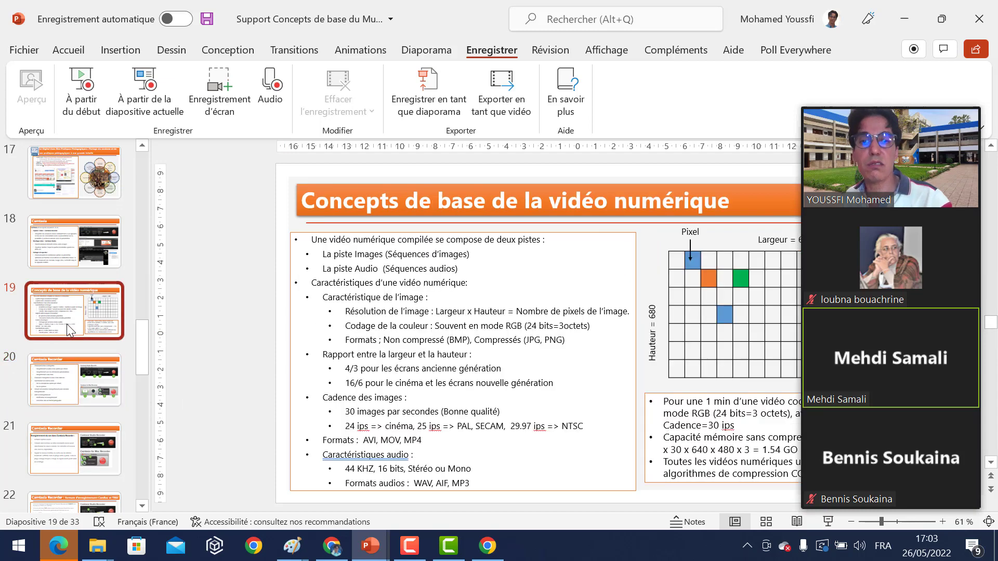
key(Down)
key(Down)
key(Down)
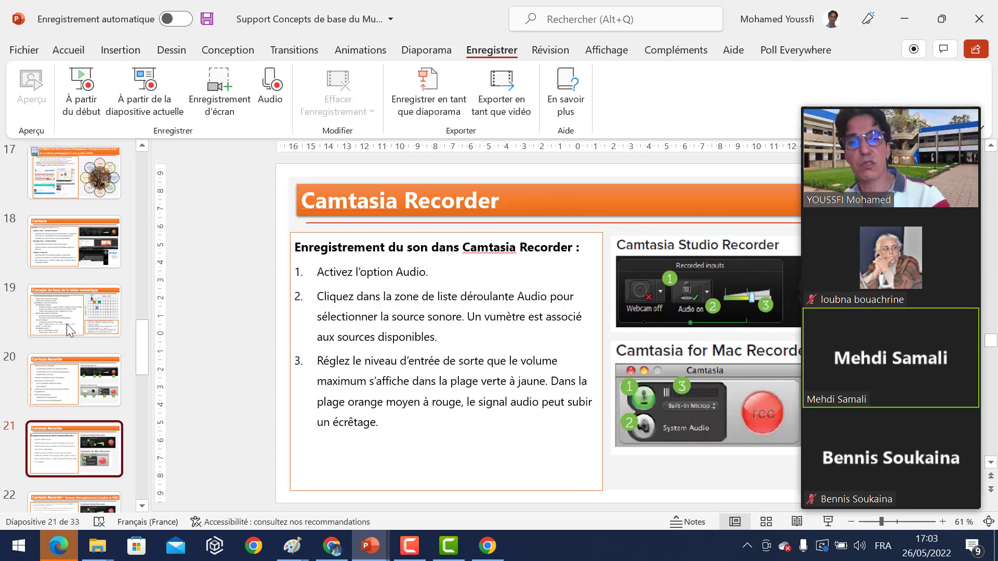
key(Down)
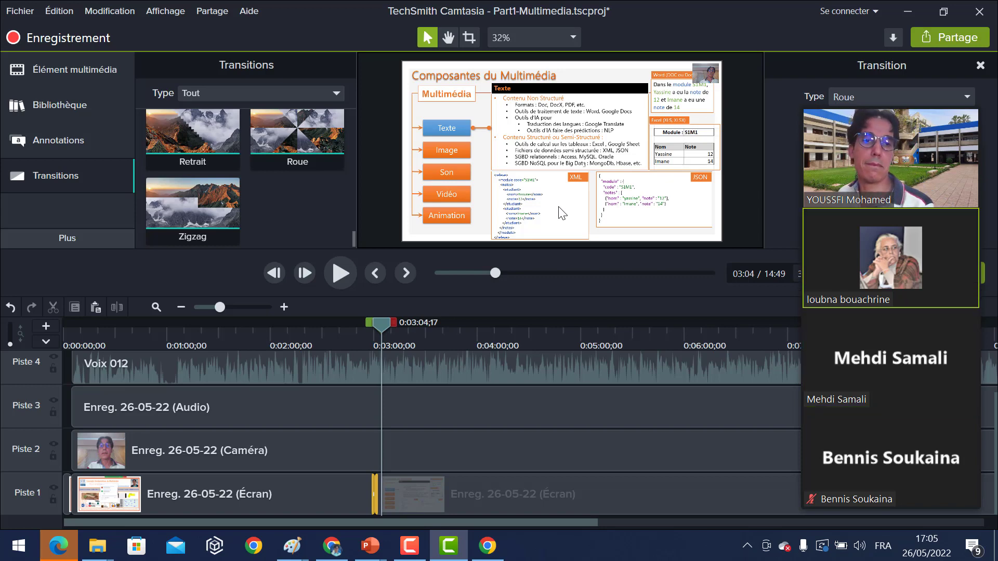
Minimize Camtasia to check Part1-Multimedia.html in Edge, then minimize Edge too.
click(907, 11)
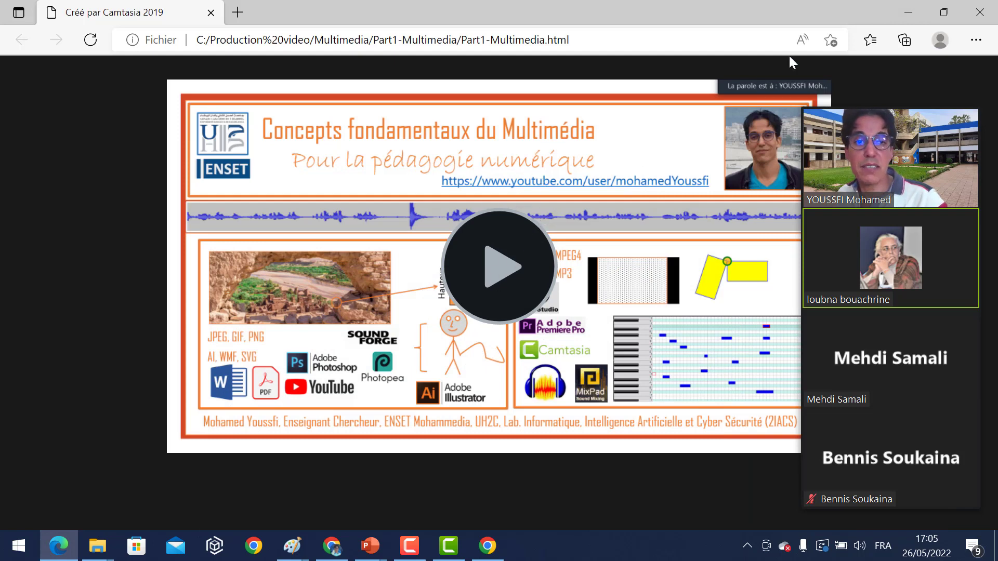
click(908, 11)
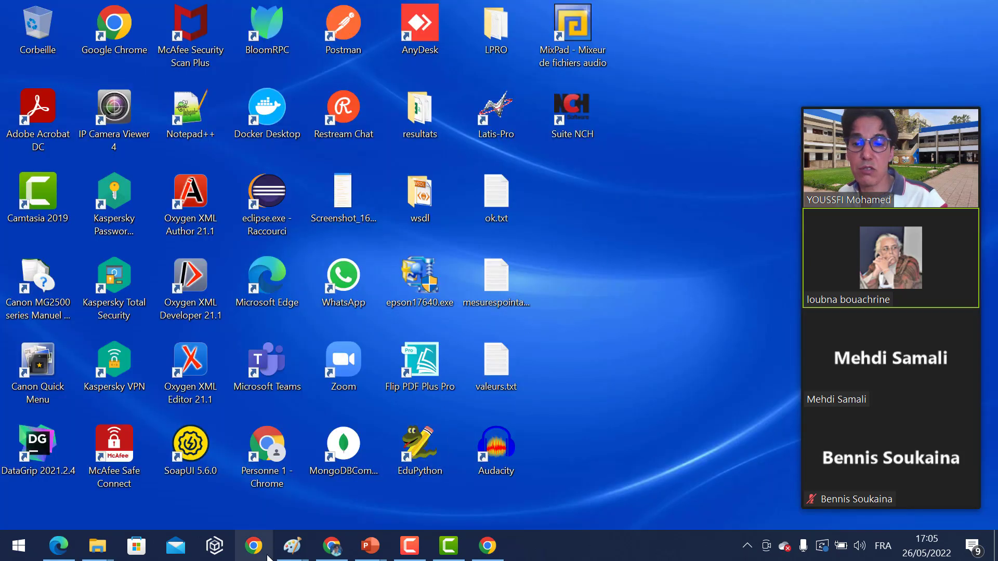
Restore the montage multimedia folder window and move it to the top of the screen.
mouse_move(97, 546)
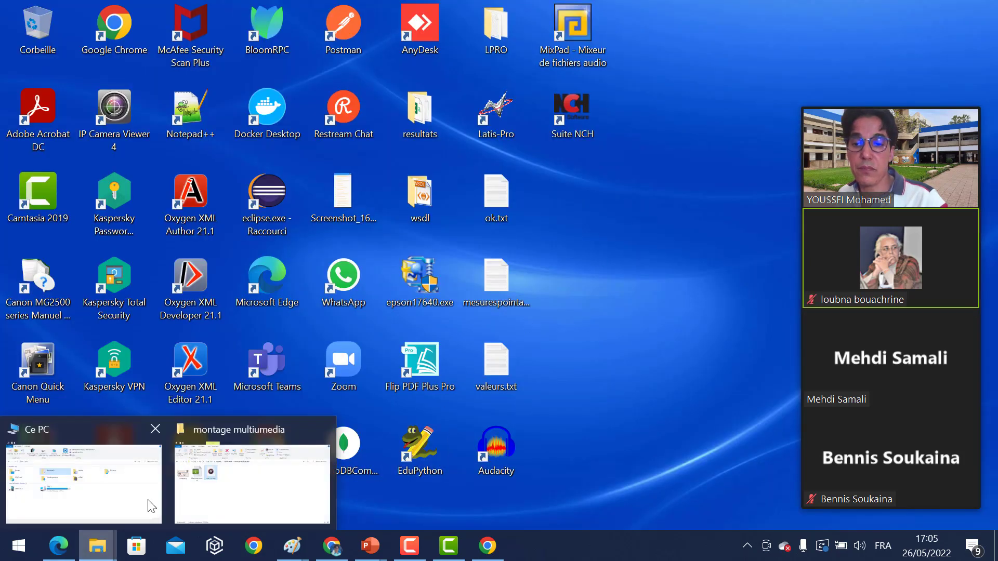
click(238, 489)
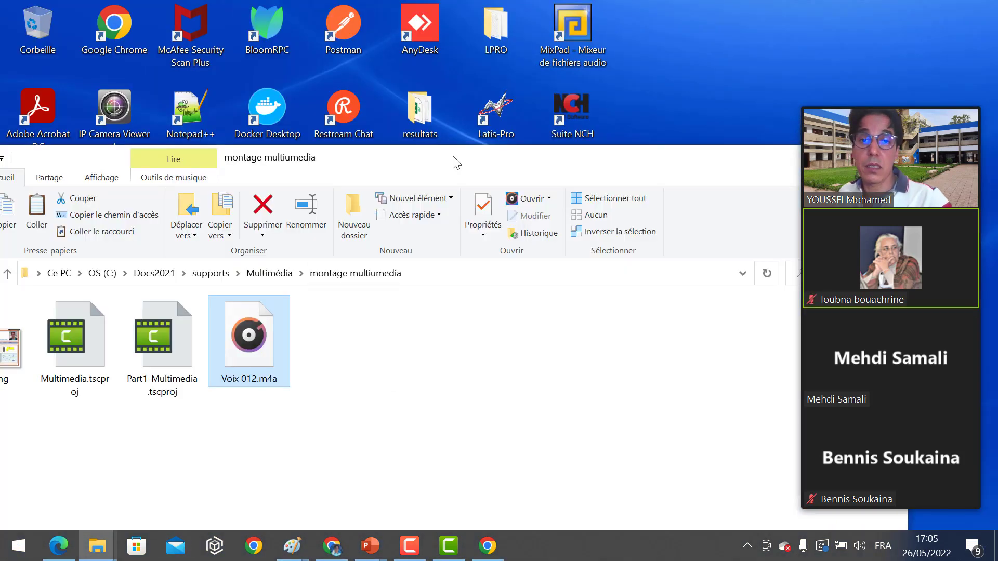
drag(456, 163, 637, 18)
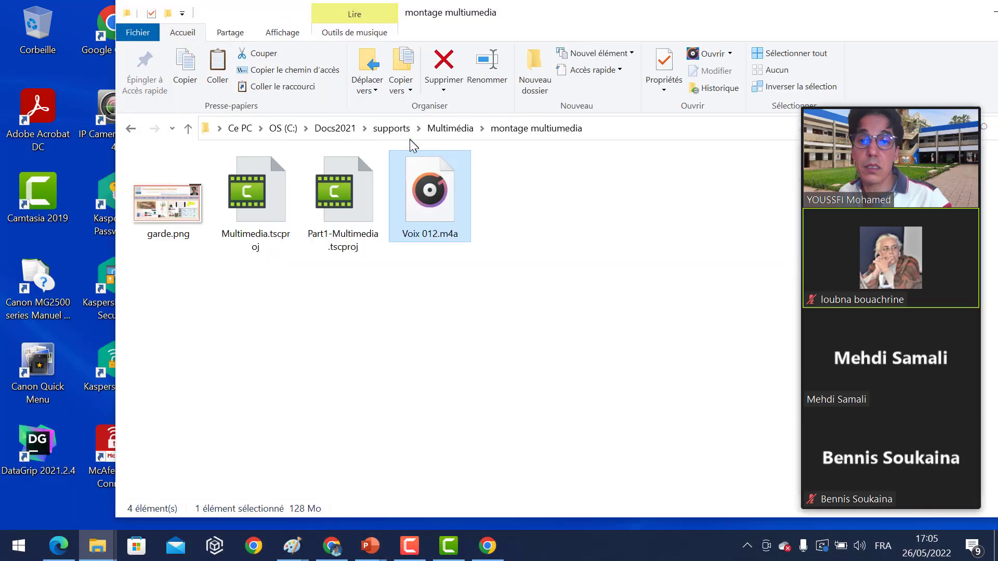
Browse to C:\Production video\Multimedia\Part1-Multimedia and open Part1-Multimedia.mp4.
click(285, 129)
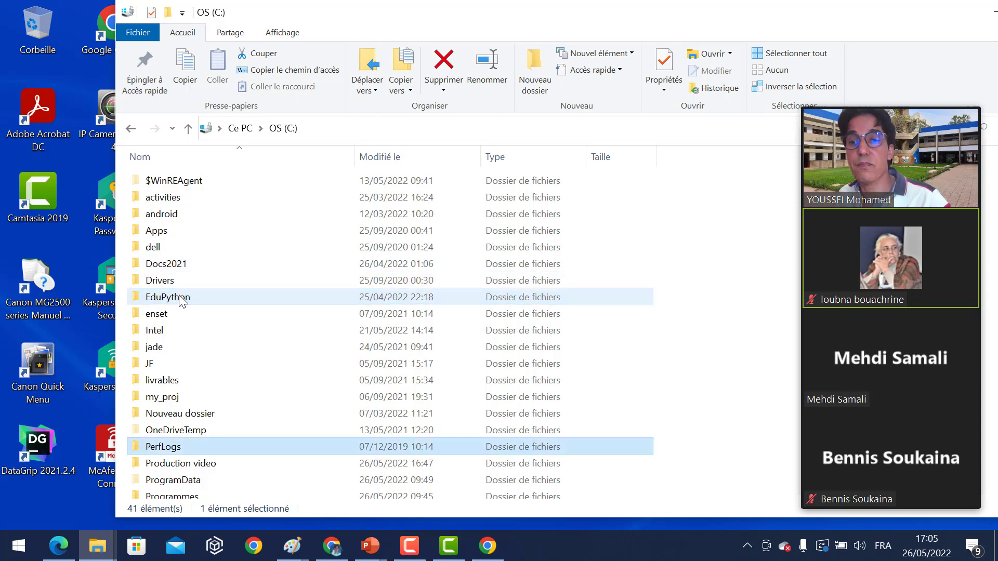
key(Down)
key(Return)
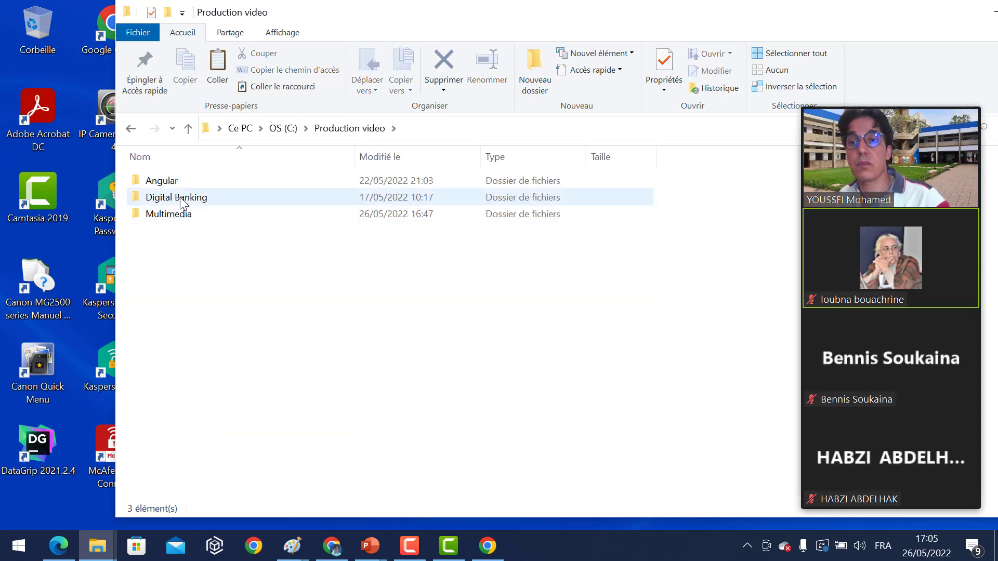
double_click(176, 215)
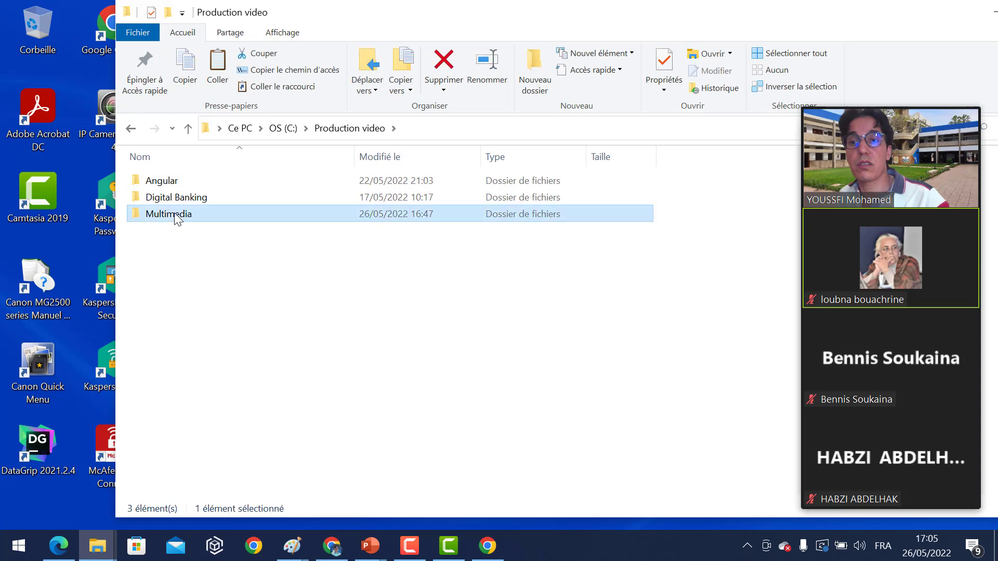
click(176, 182)
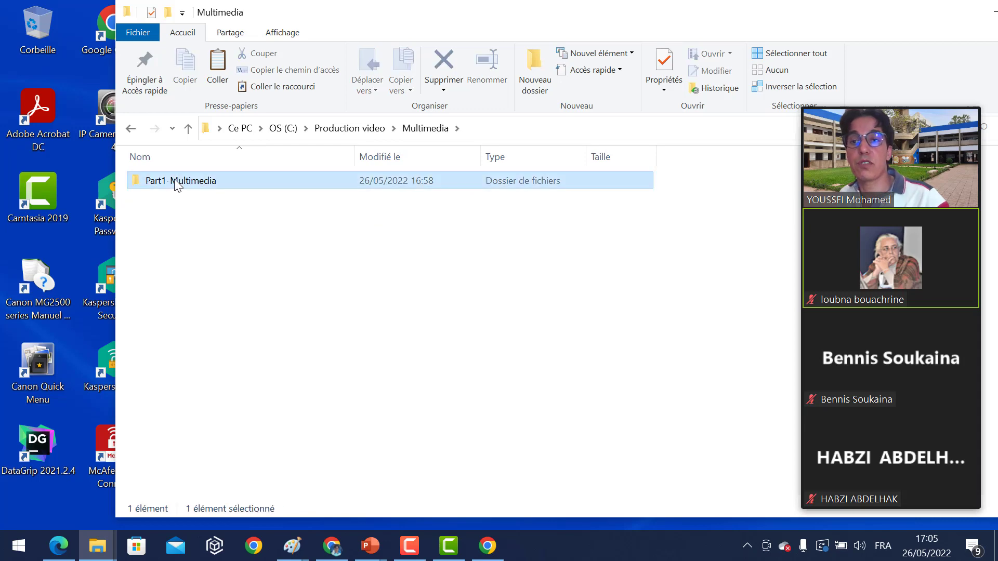
double_click(175, 182)
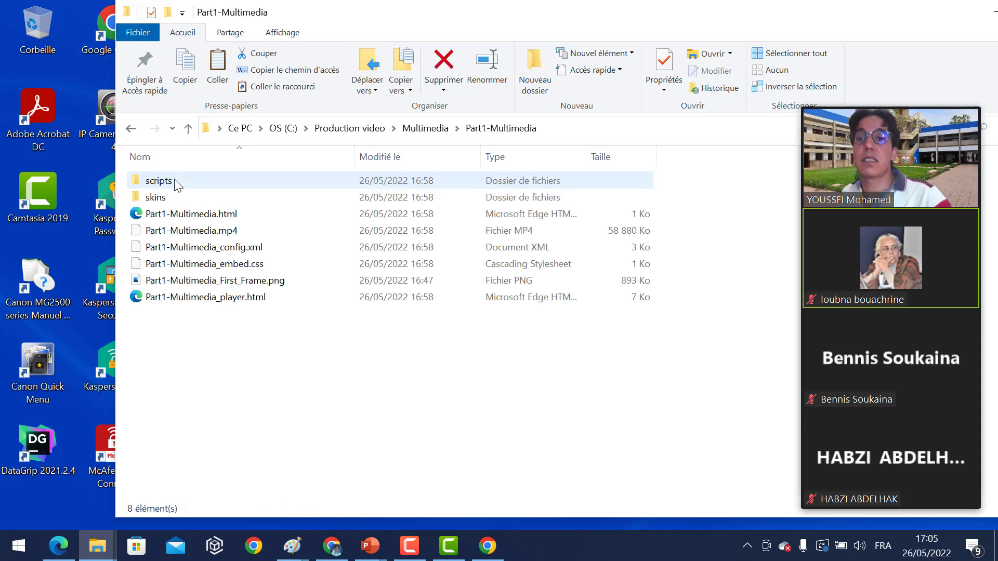
double_click(183, 233)
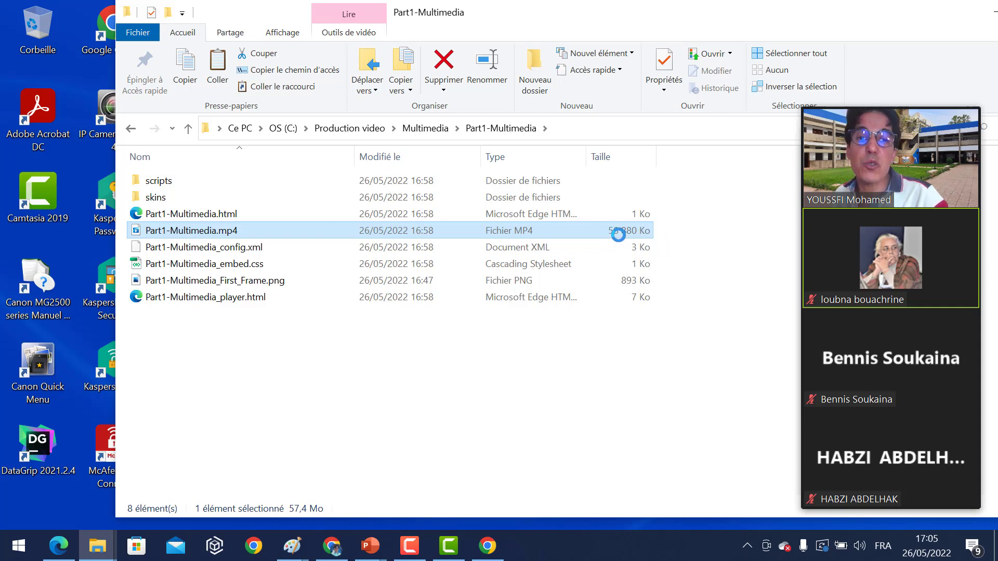
key(shift+F10)
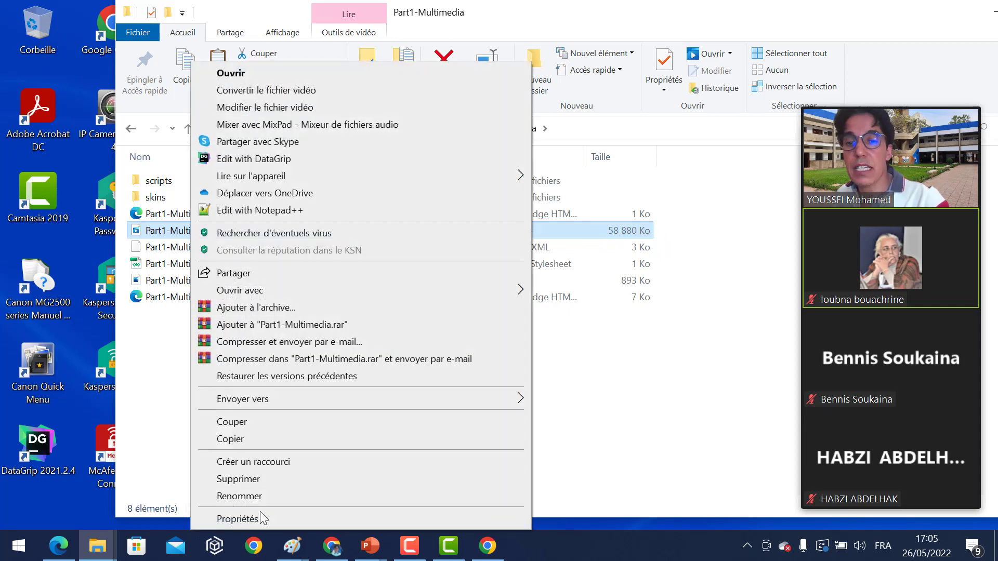
key(Escape)
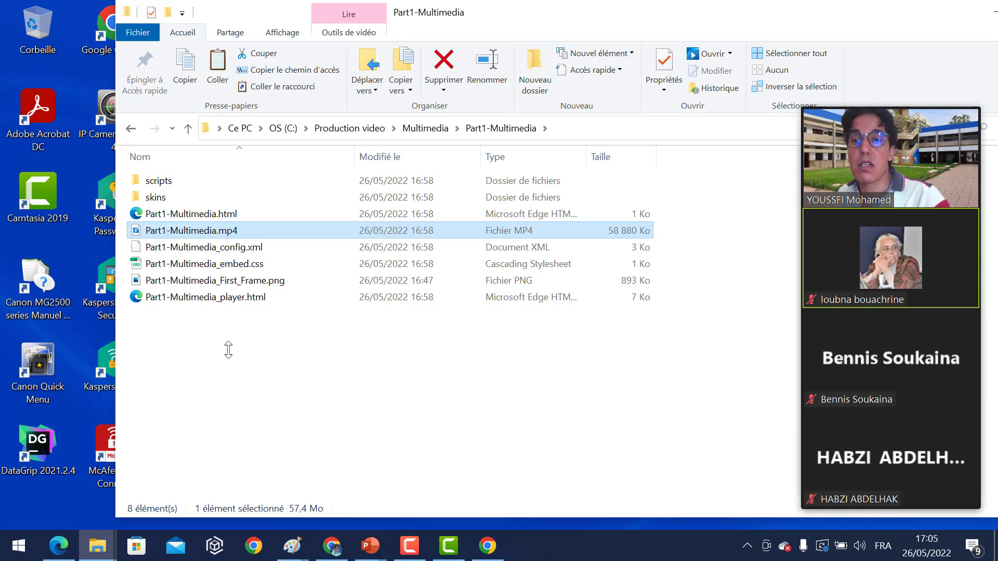
key(alt+Return)
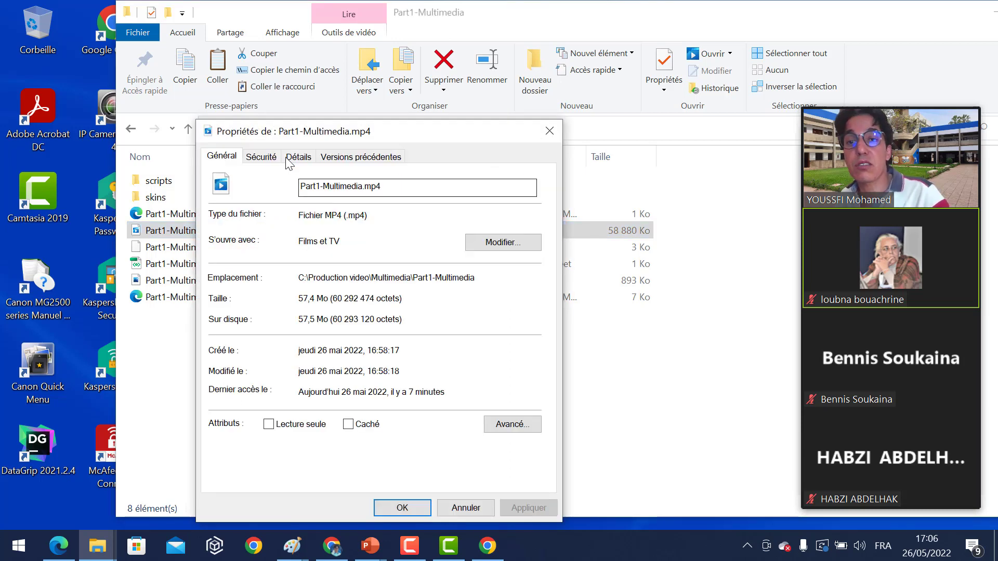
click(297, 157)
drag(401, 129, 440, 67)
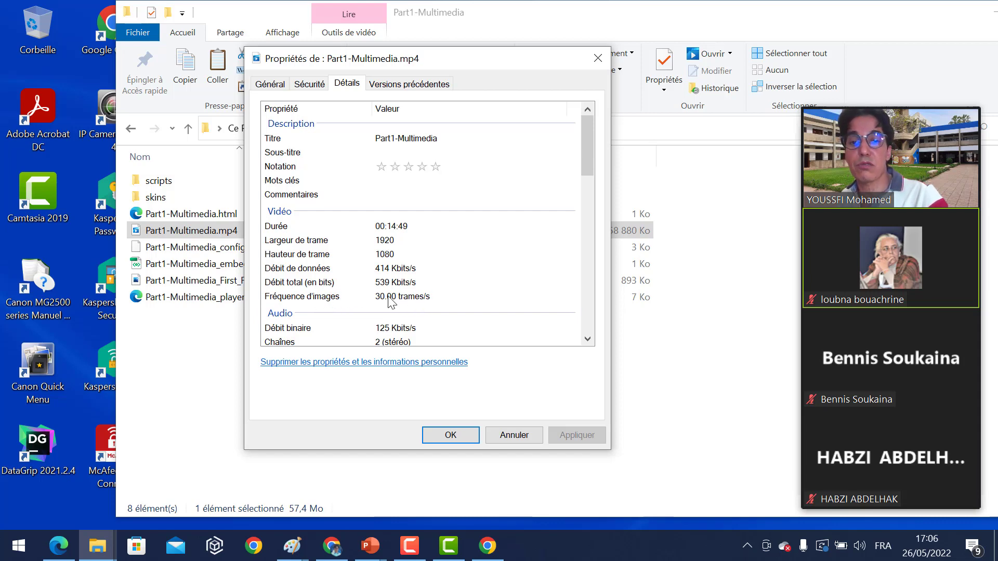
scroll(392, 302, down, 3)
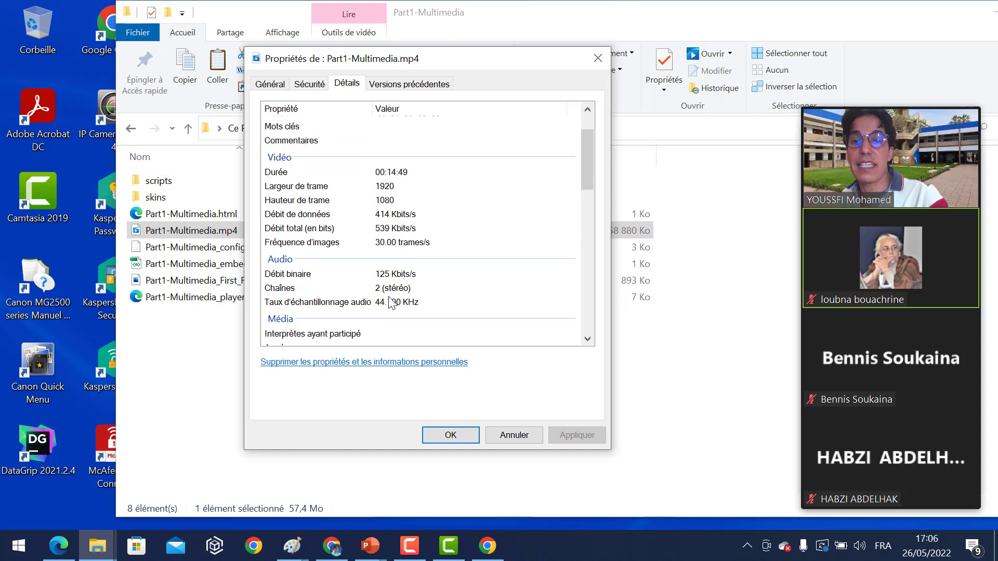
scroll(406, 244, down, 3)
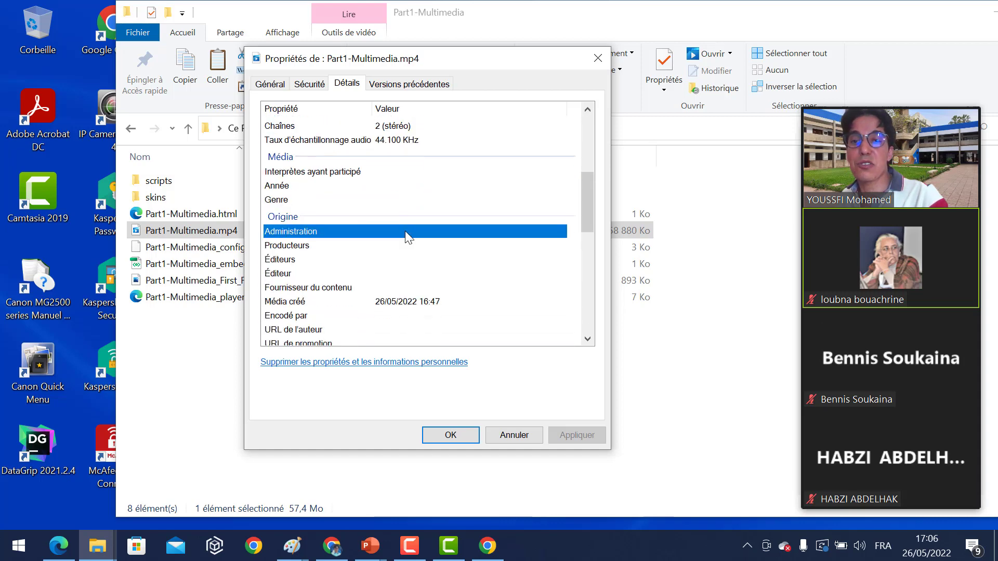
click(516, 435)
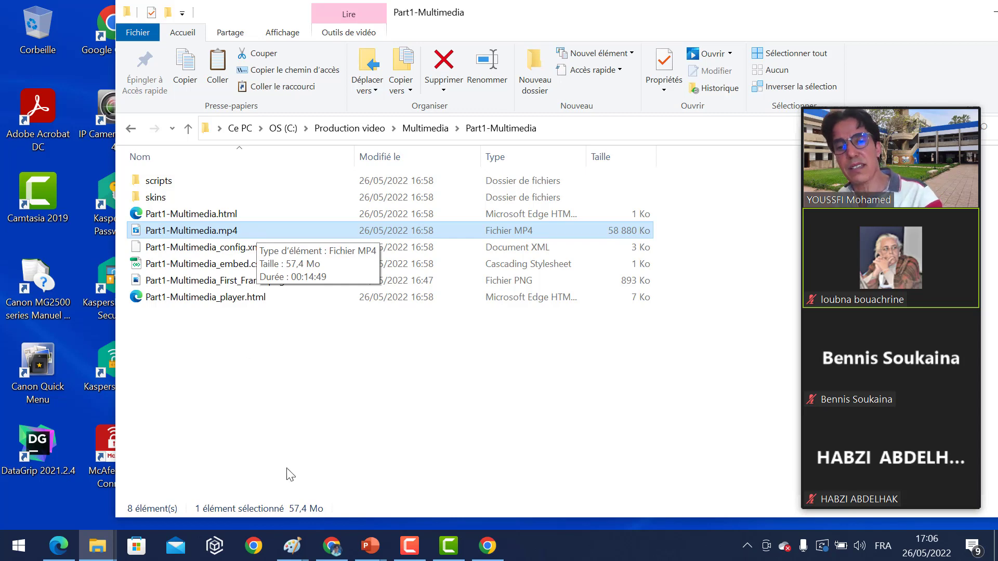
Switch to Chrome, open it with the chosen profile, and start a new tab.
click(255, 550)
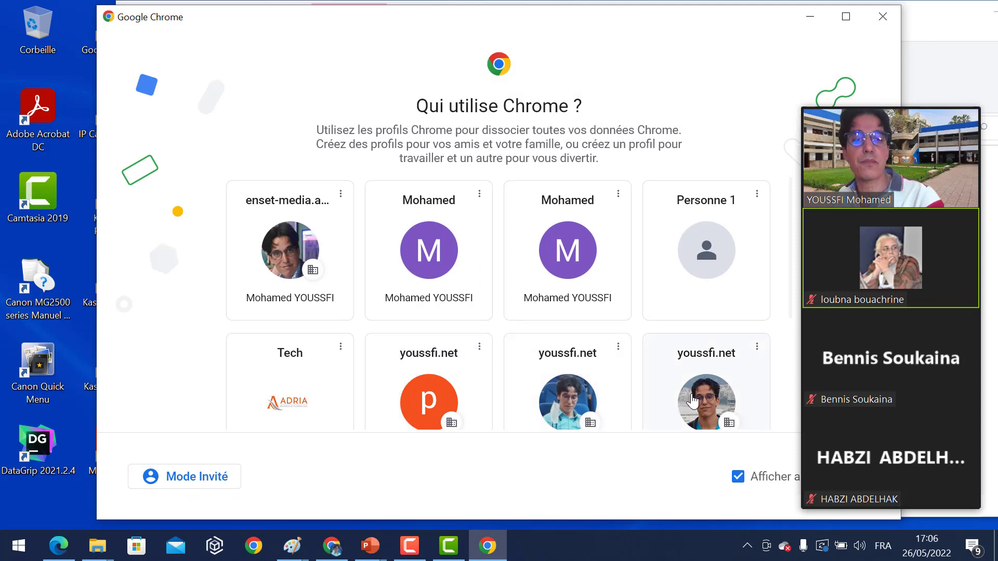
click(569, 401)
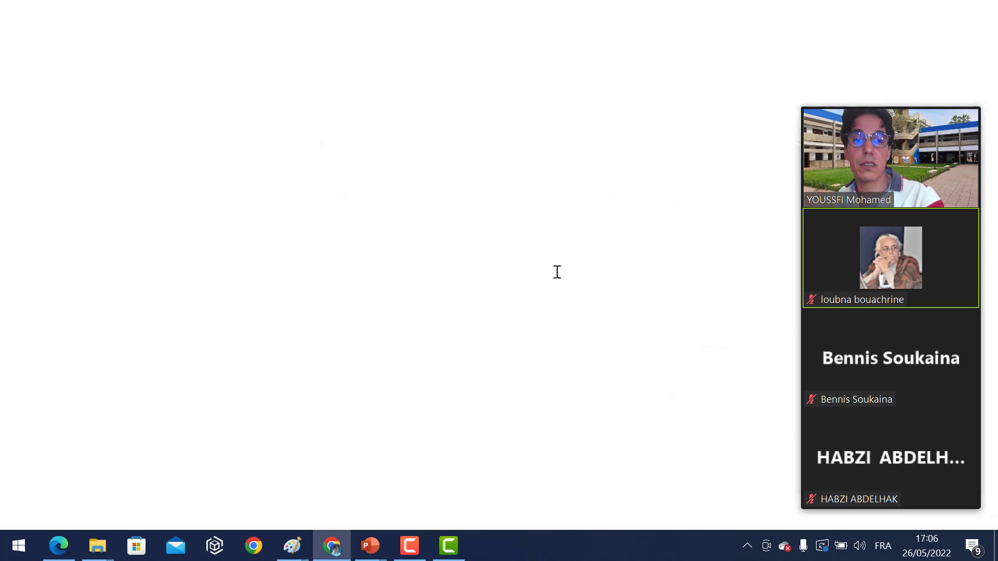
click(809, 11)
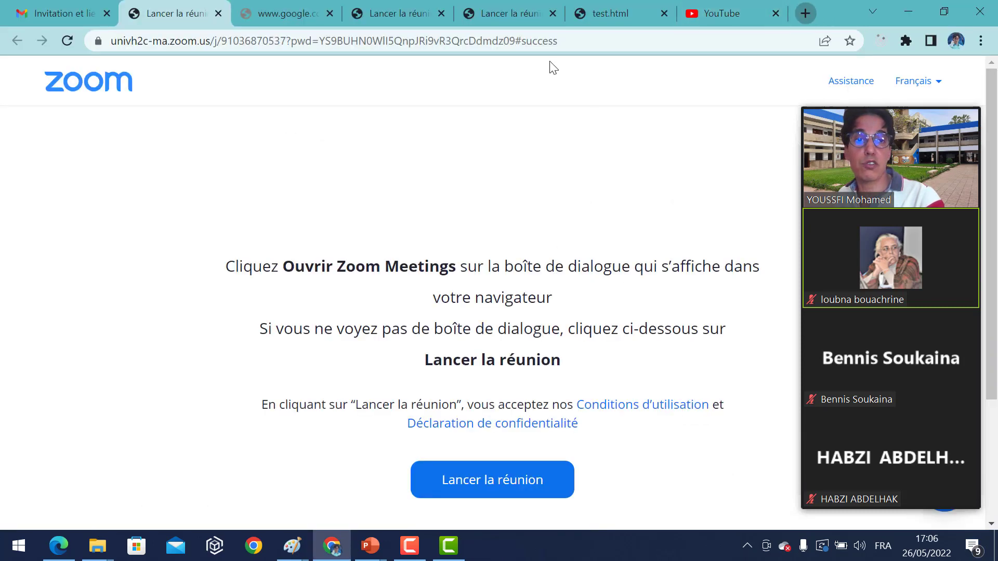
Load youtube.com from the address bar and shrink the Zoom participant panel.
click(457, 40)
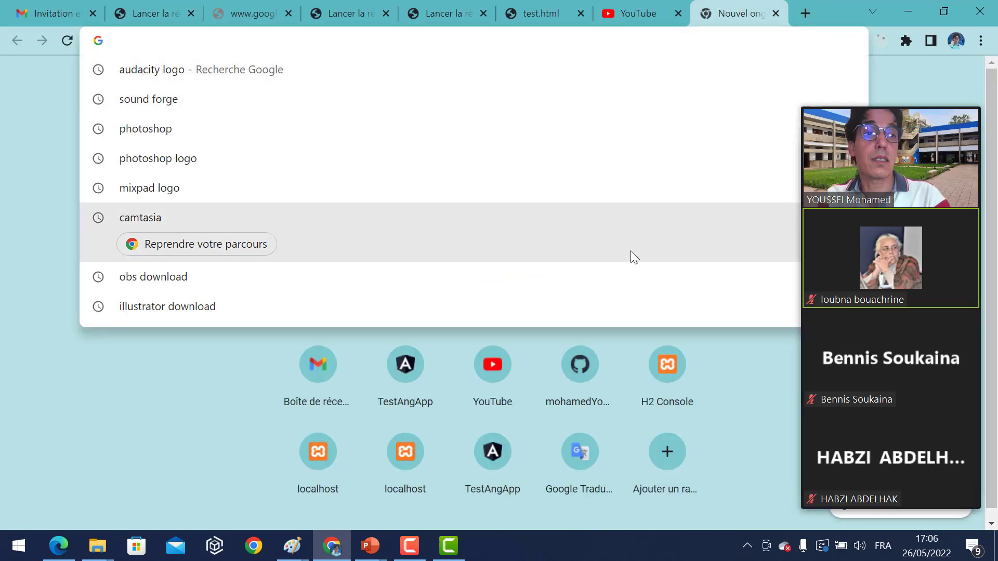
click(696, 376)
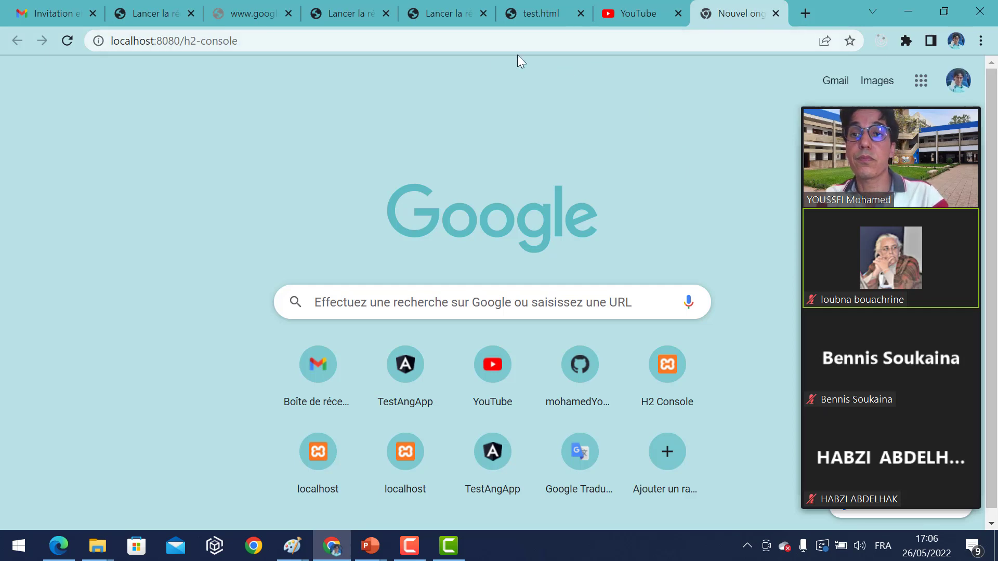
click(418, 42)
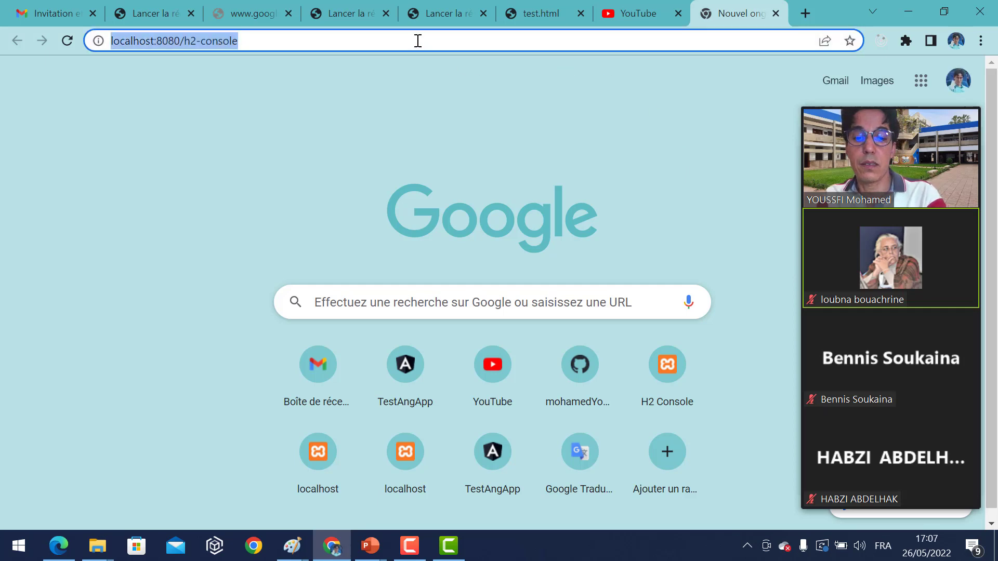
text(youtube.com)
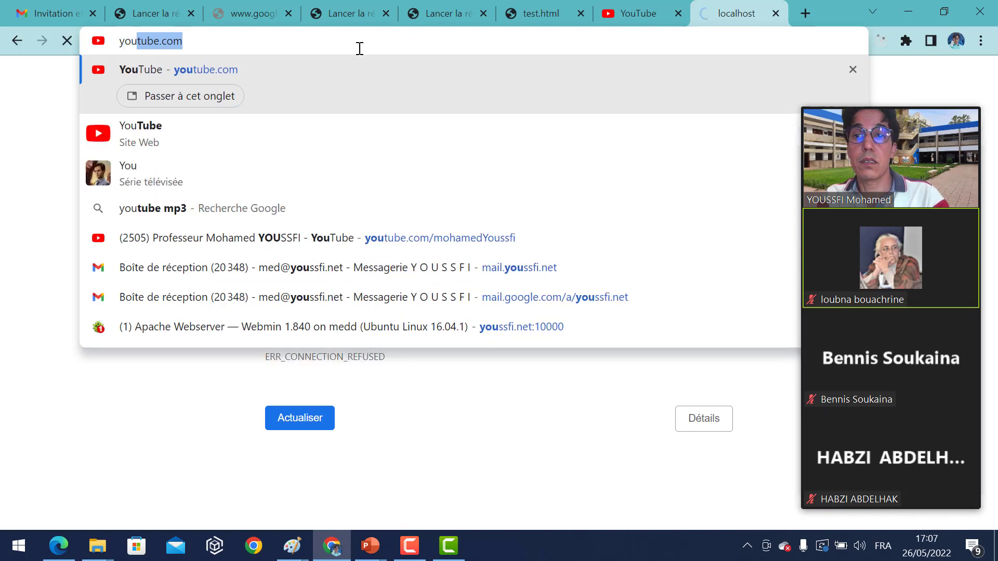
key(Return)
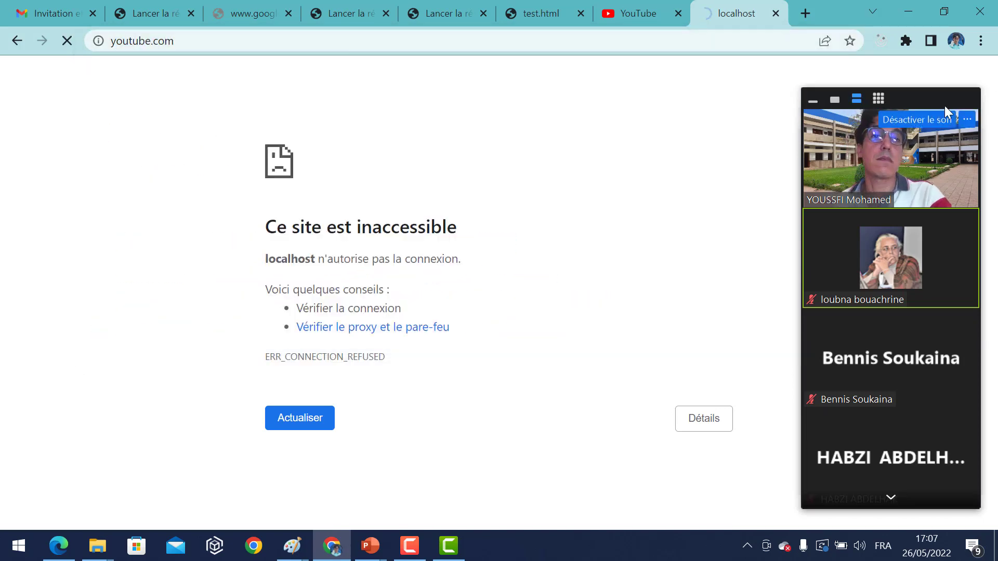
click(813, 100)
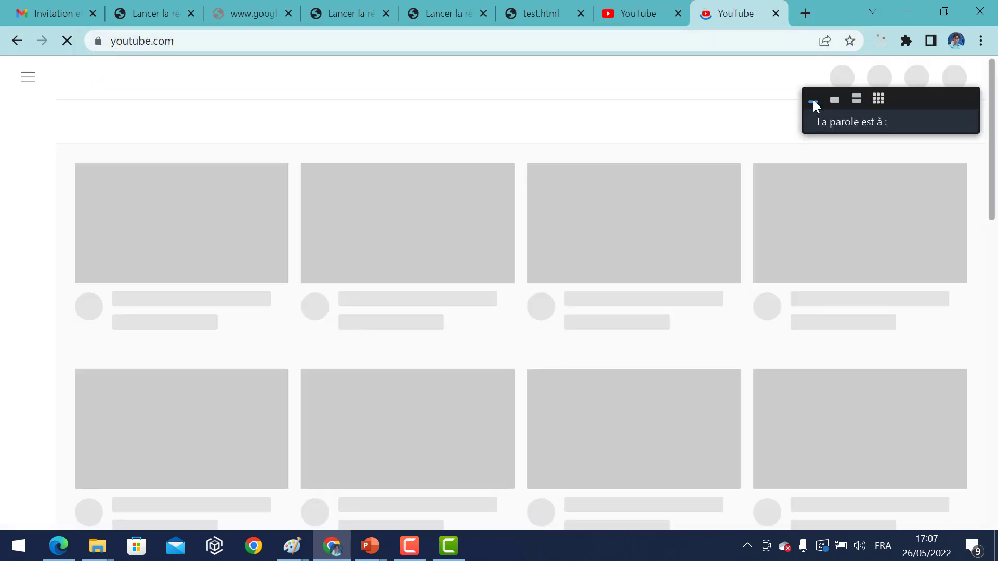
Move the Zoom mini panel to the top centre and open YouTube's account avatar menu.
drag(926, 101, 414, 35)
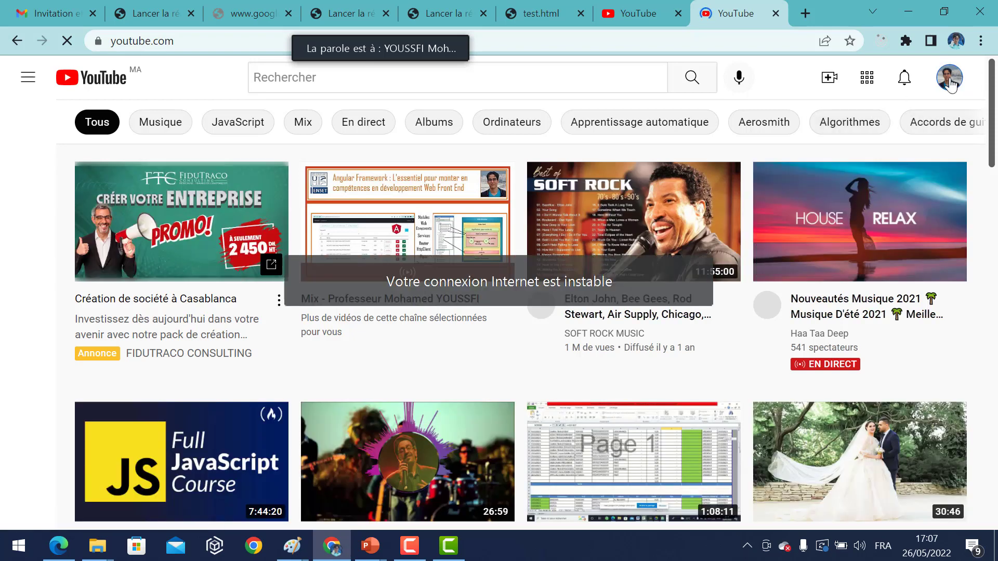
click(950, 80)
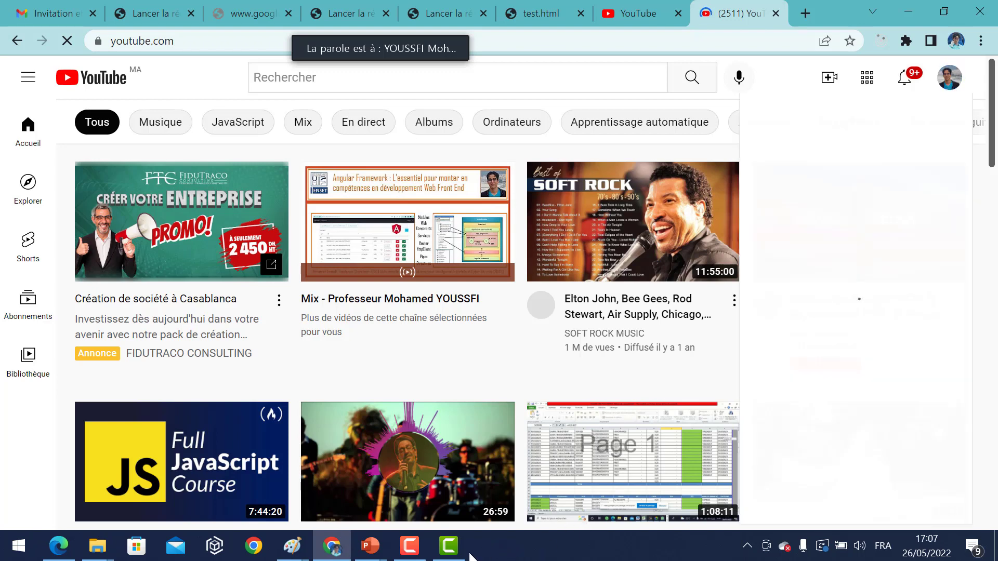
Bring Camtasia back, close it, and choose Oui to save the Part1-Multimedia project.
click(449, 546)
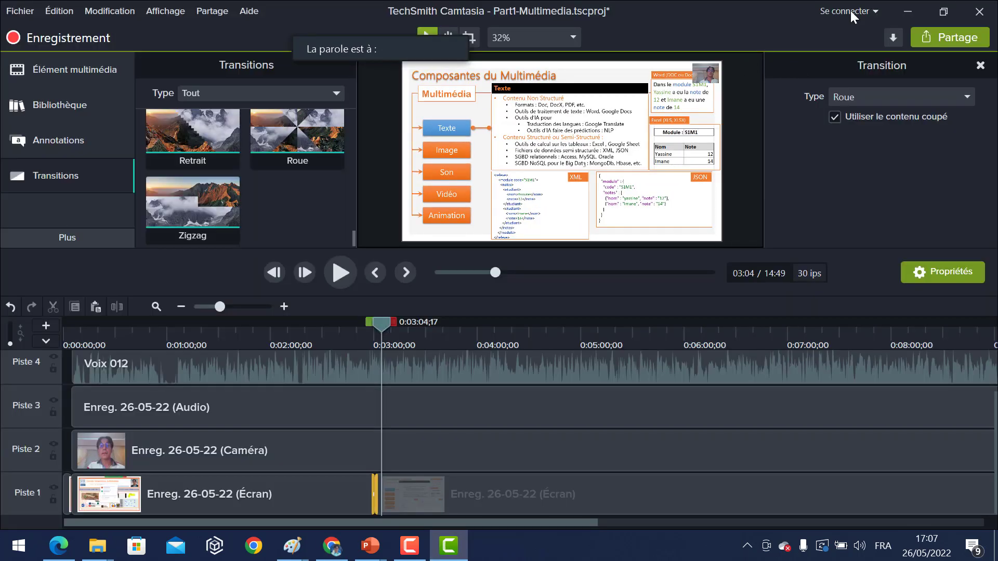
click(980, 12)
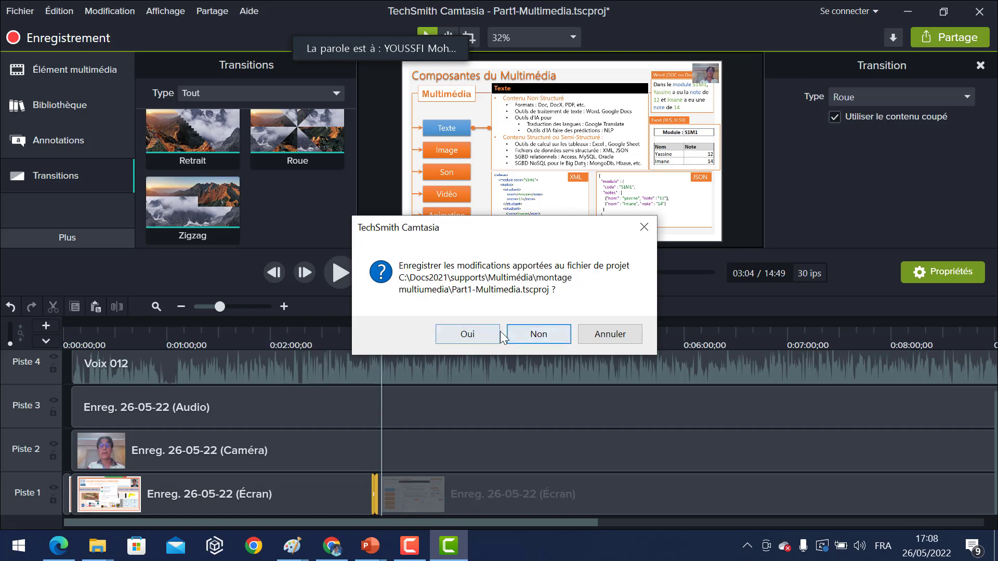
click(465, 335)
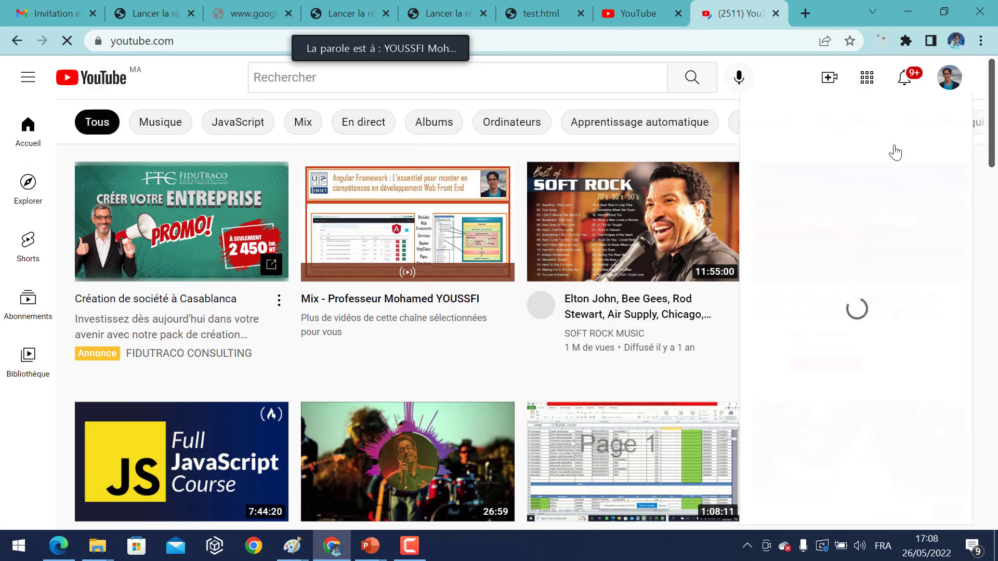
Retry opening the stalled YouTube account menu.
click(947, 83)
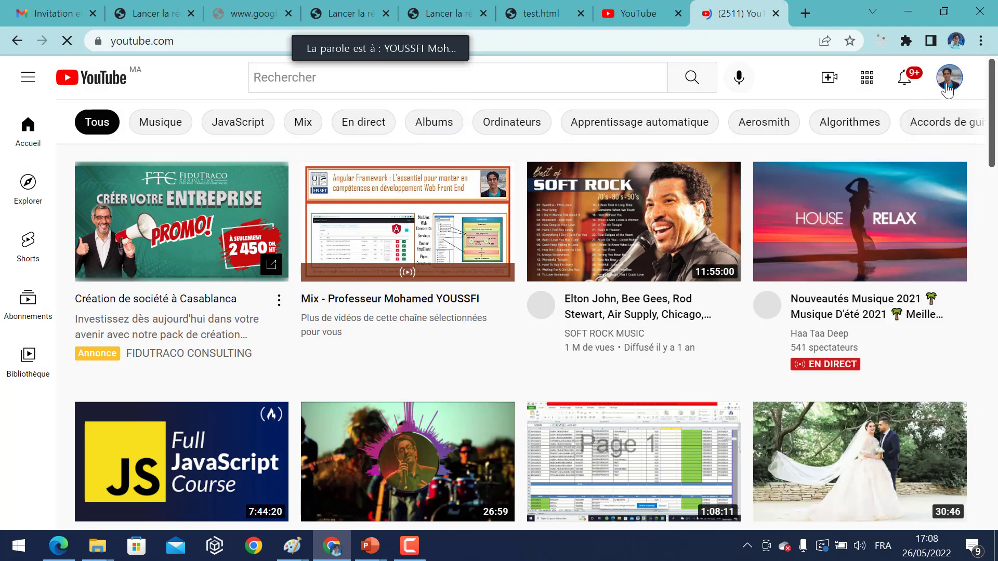
click(947, 84)
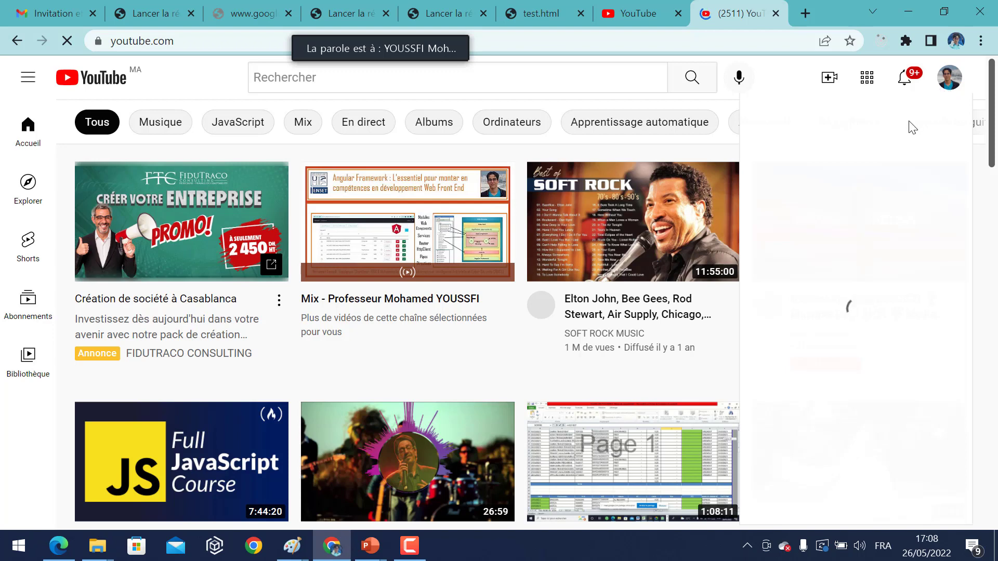
click(949, 86)
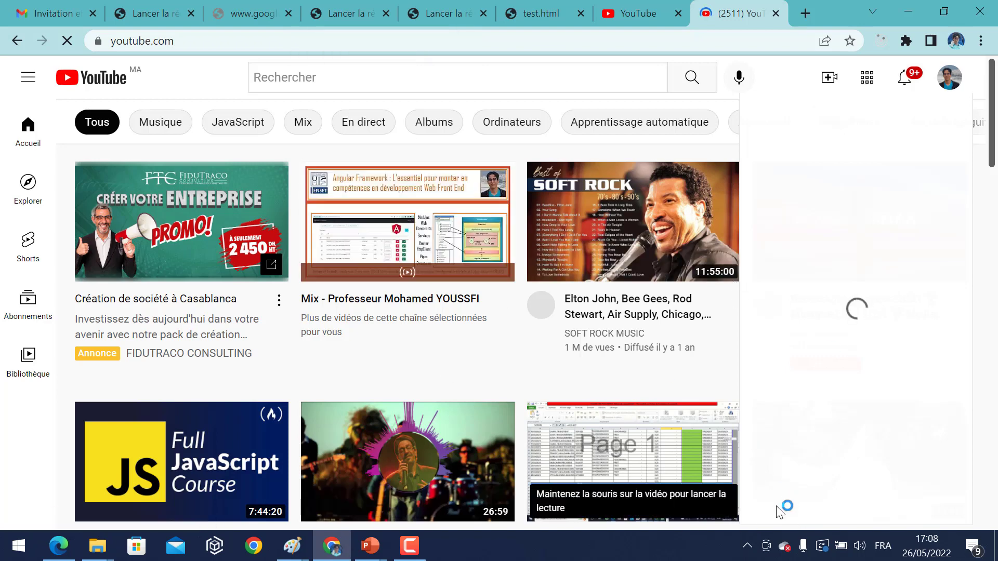
Reconnect the Wi-Fi to the ZTE_5G_baXPuP network and return to Chrome.
click(747, 546)
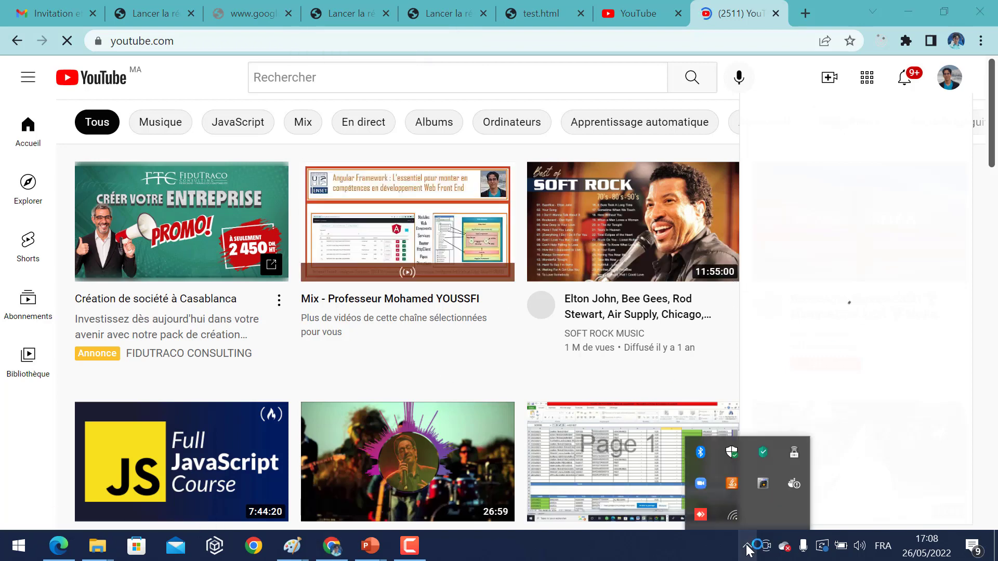
click(731, 513)
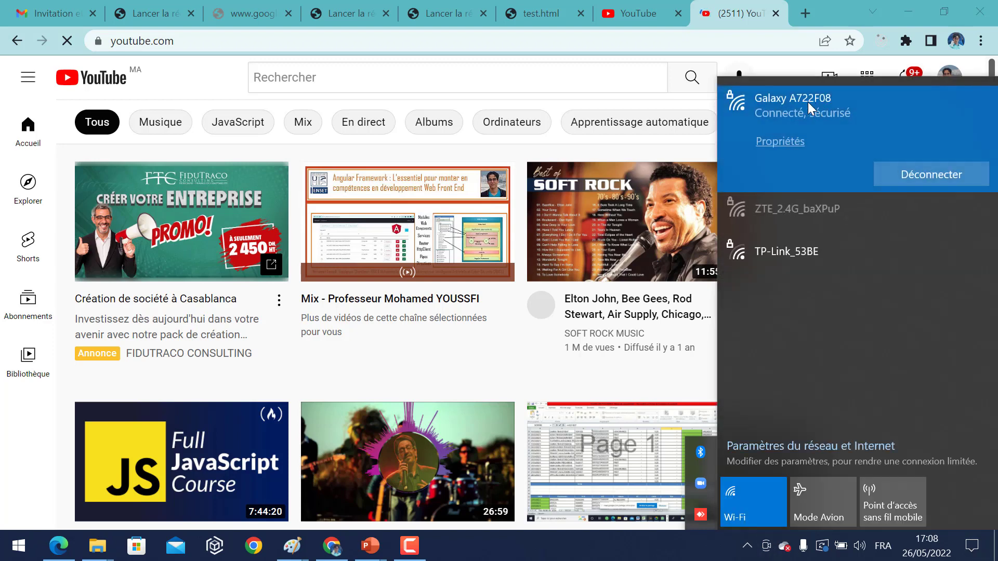
click(818, 210)
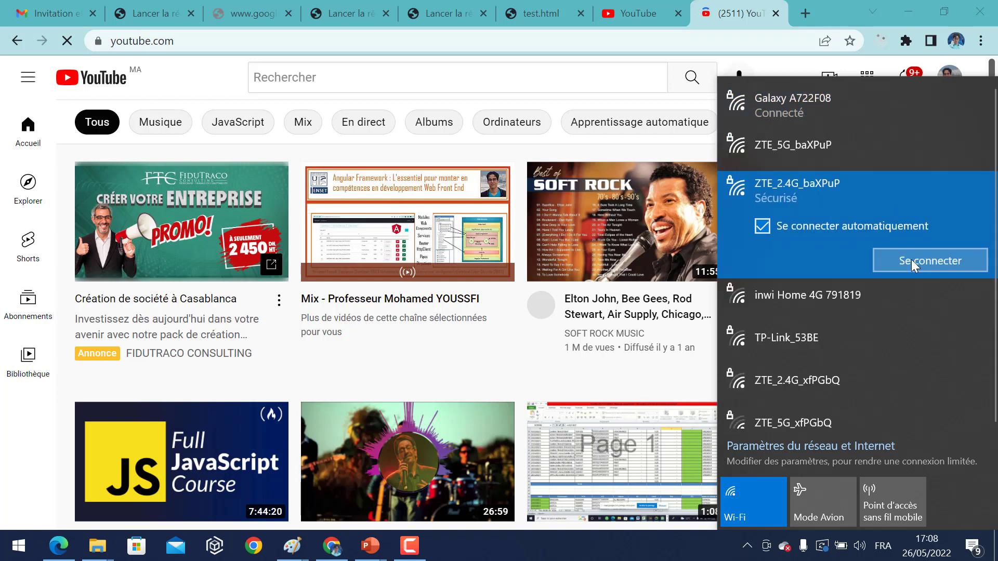
click(831, 144)
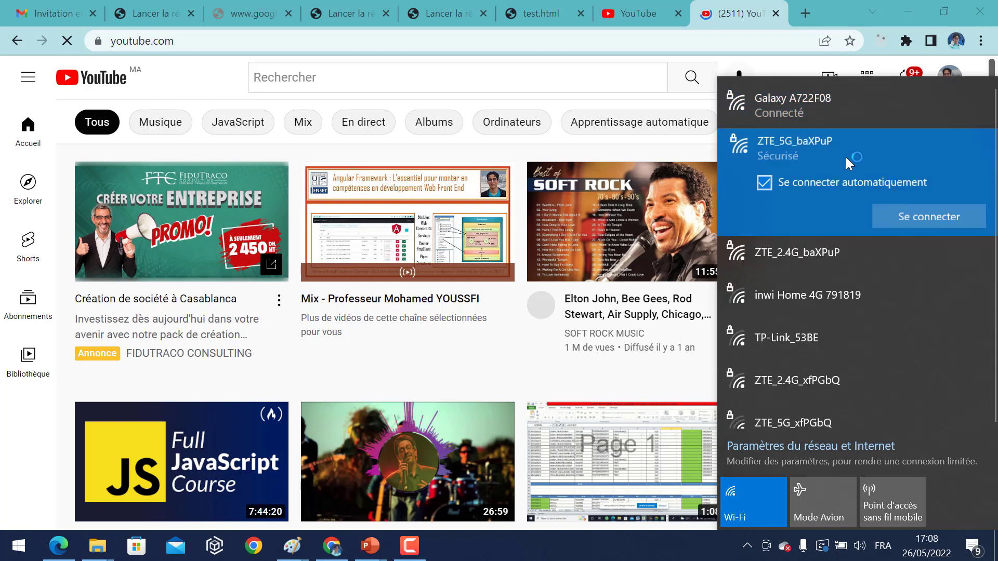
click(905, 220)
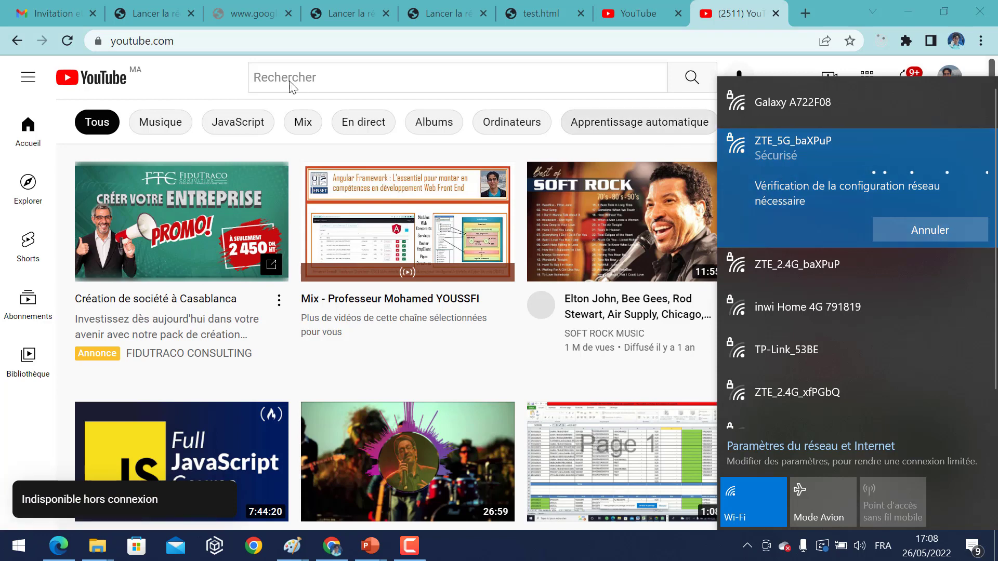
click(252, 39)
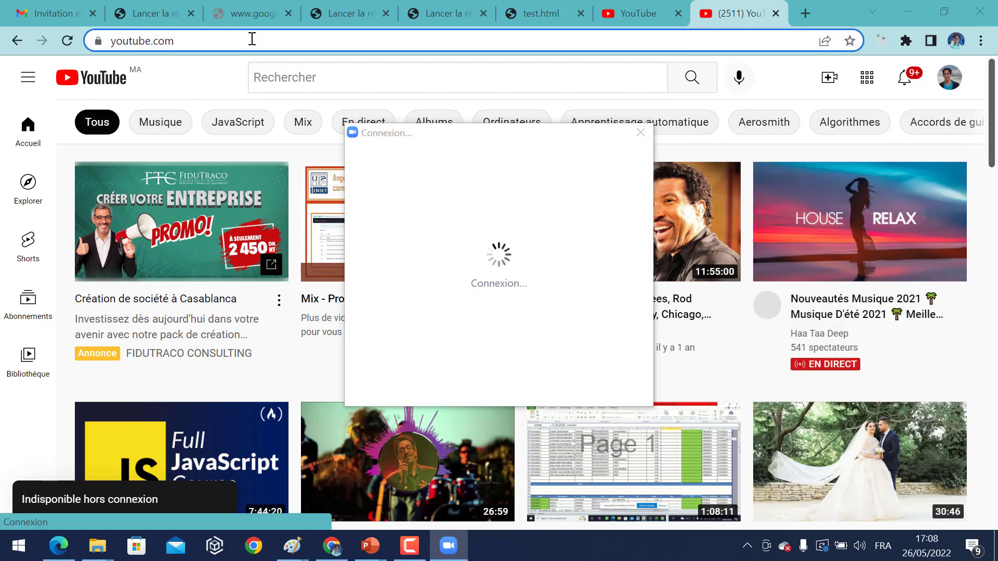
Unmute the microphone in the rejoined Zoom meeting and shrink it to a floating video.
click(256, 38)
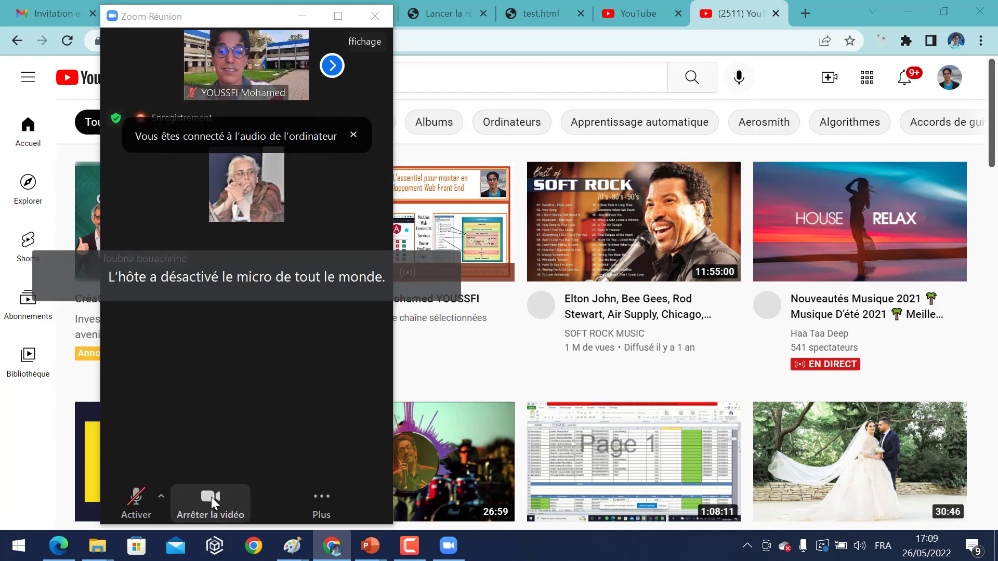
click(138, 500)
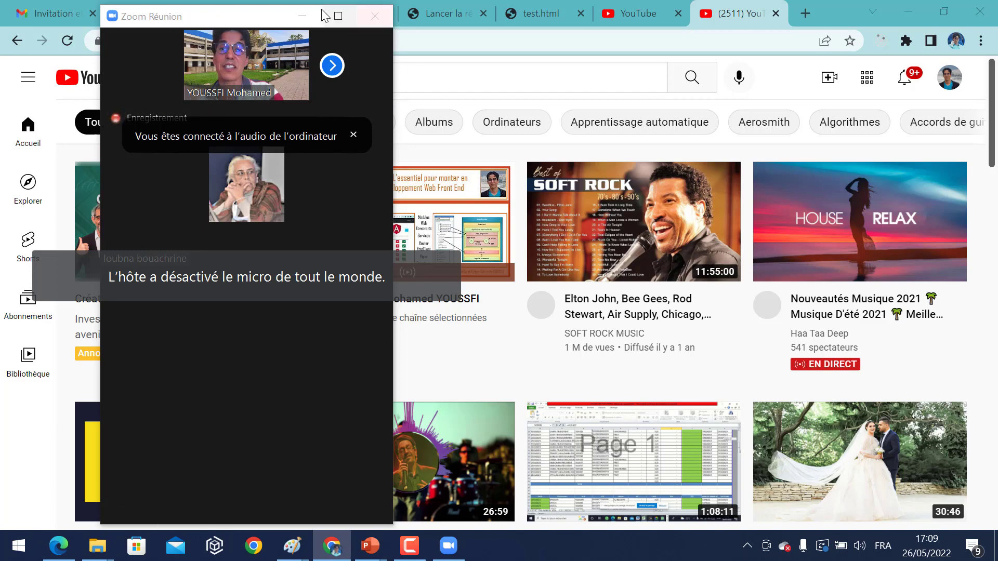
click(302, 17)
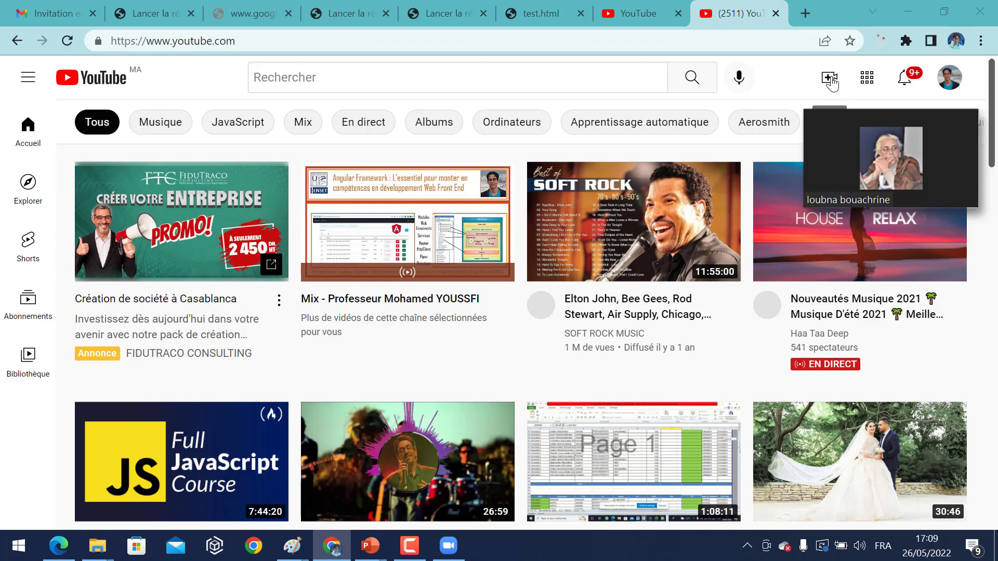
Open YouTube's Create menu, then move, expand and widen the Zoom meeting window.
click(831, 79)
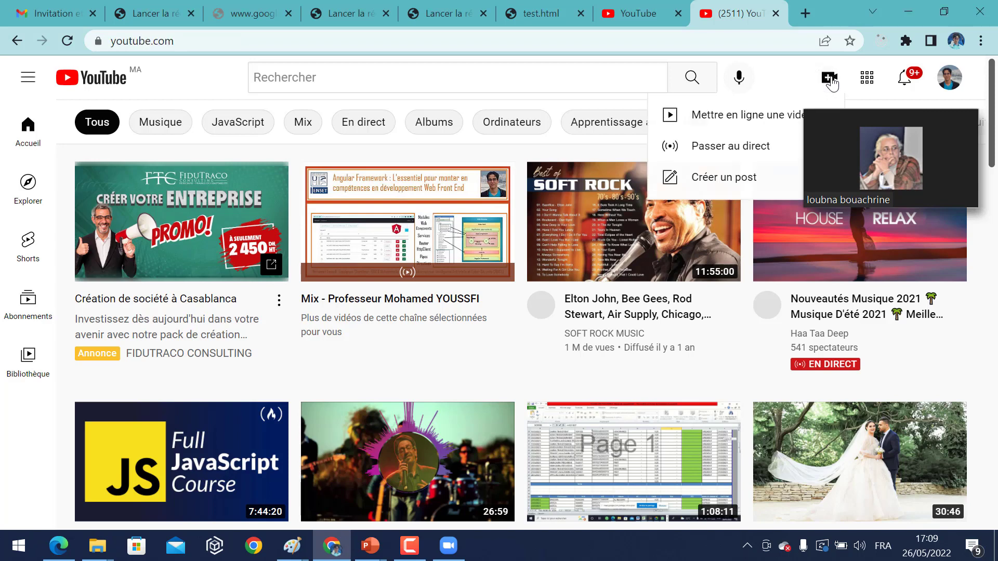
mouse_move(836, 119)
drag(839, 123, 837, 245)
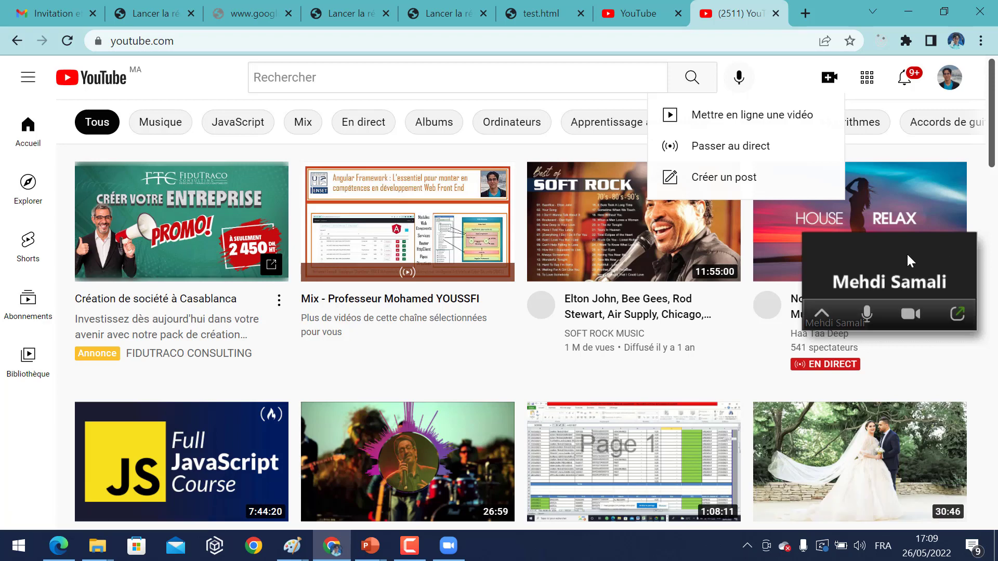
click(960, 313)
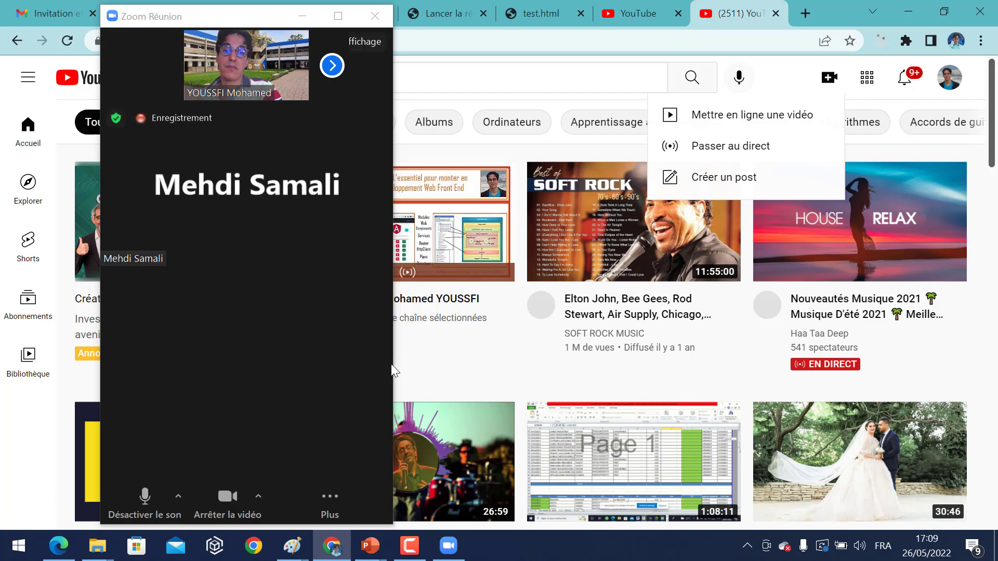
drag(391, 364, 506, 348)
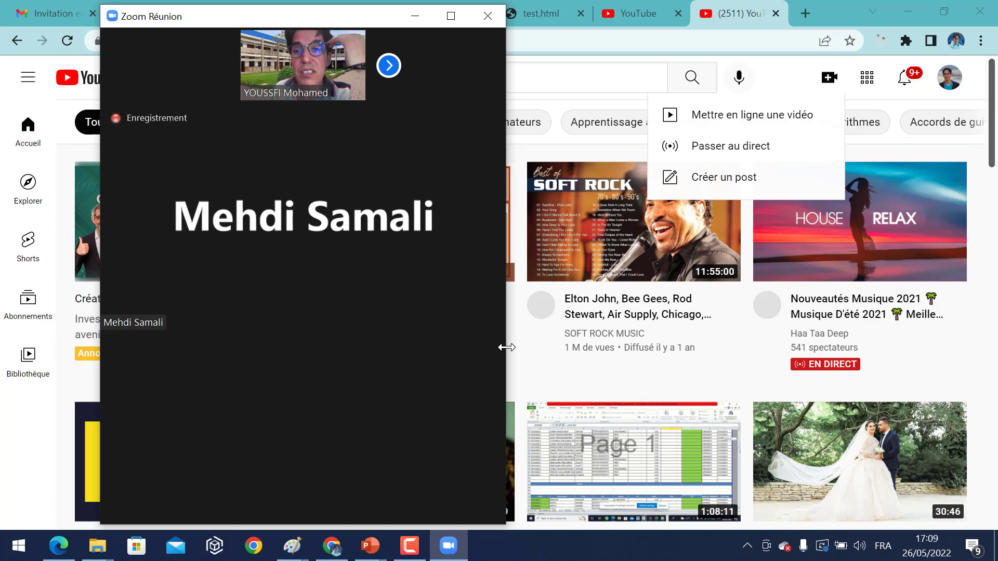
mouse_move(255, 508)
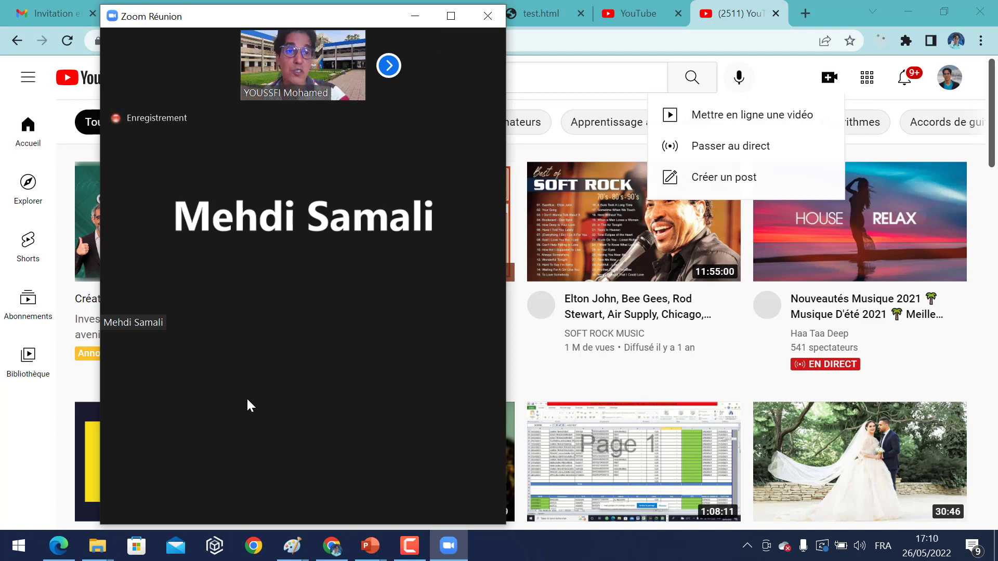
Go to your own channel page from the account menu, then open the Create menu.
click(950, 86)
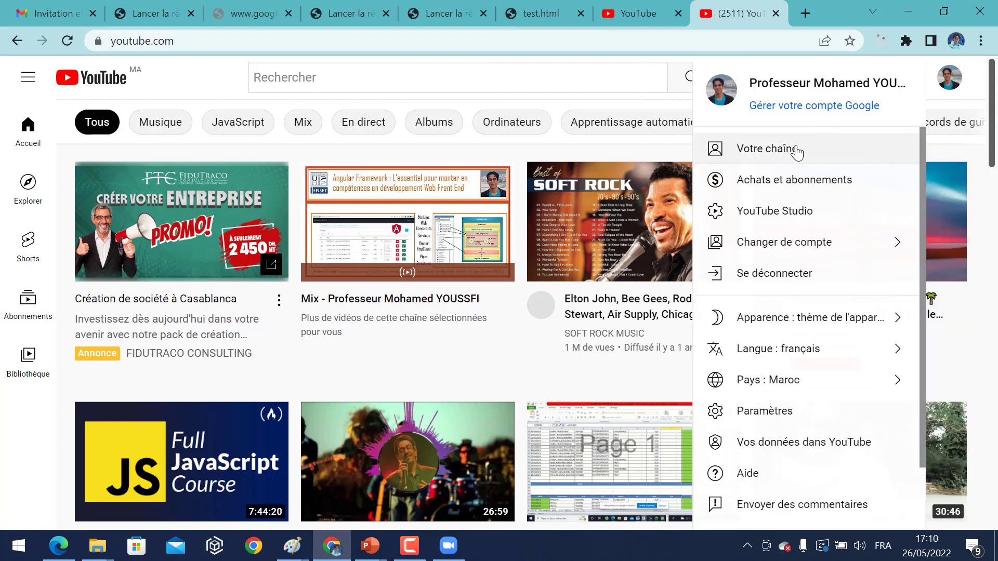
click(796, 149)
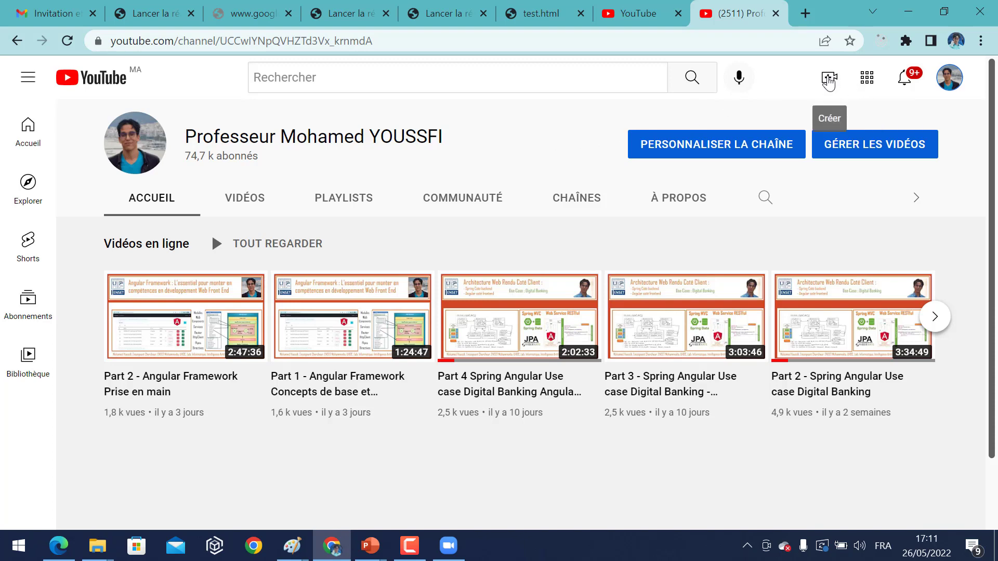
click(830, 79)
Start a video upload and browse the file picker to drive C:.
click(744, 121)
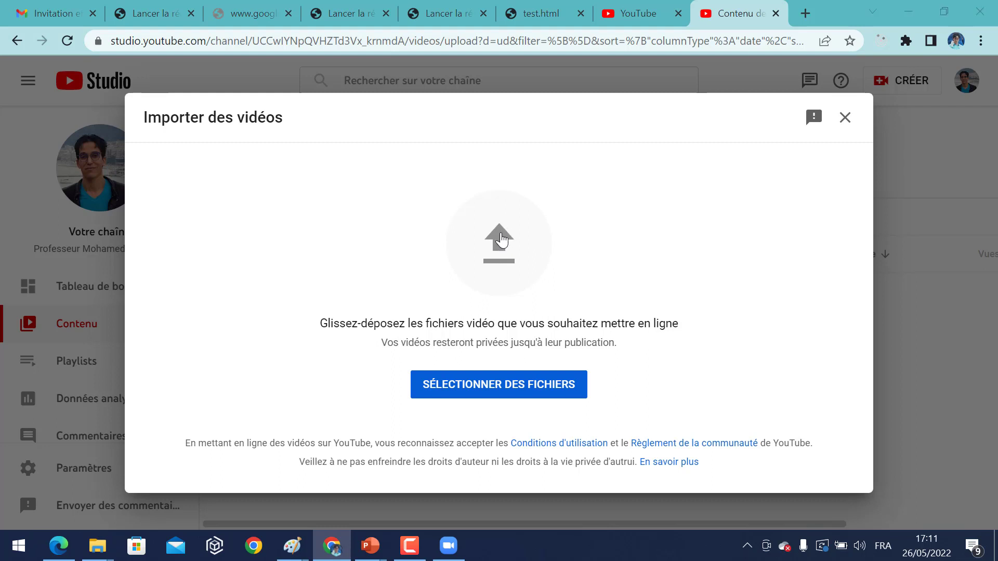
click(501, 240)
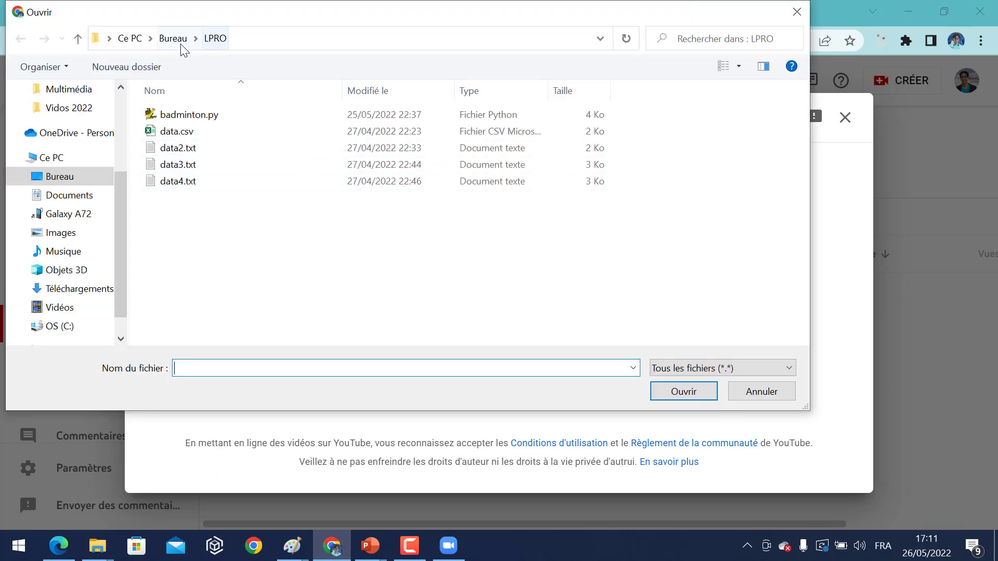
click(60, 157)
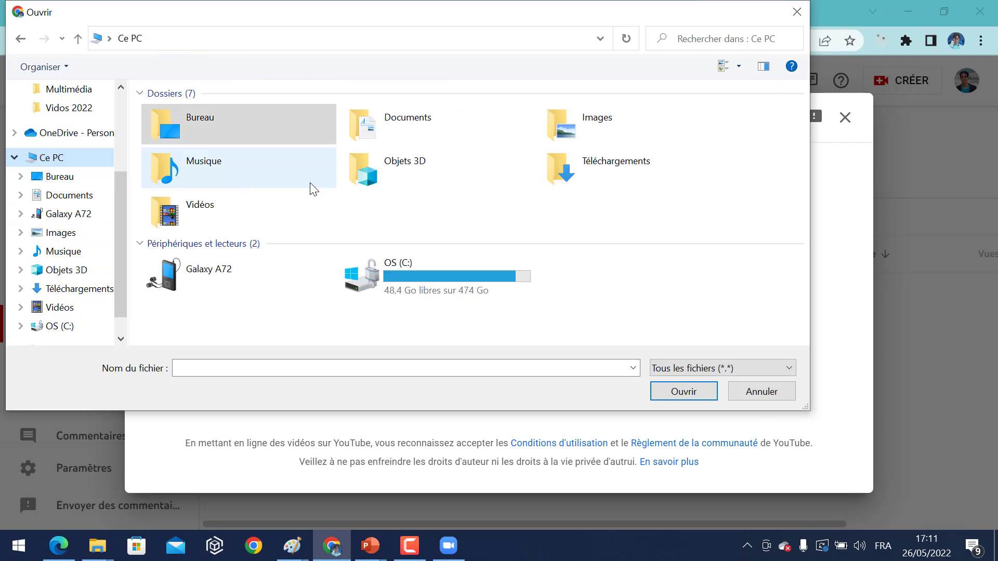
double_click(463, 273)
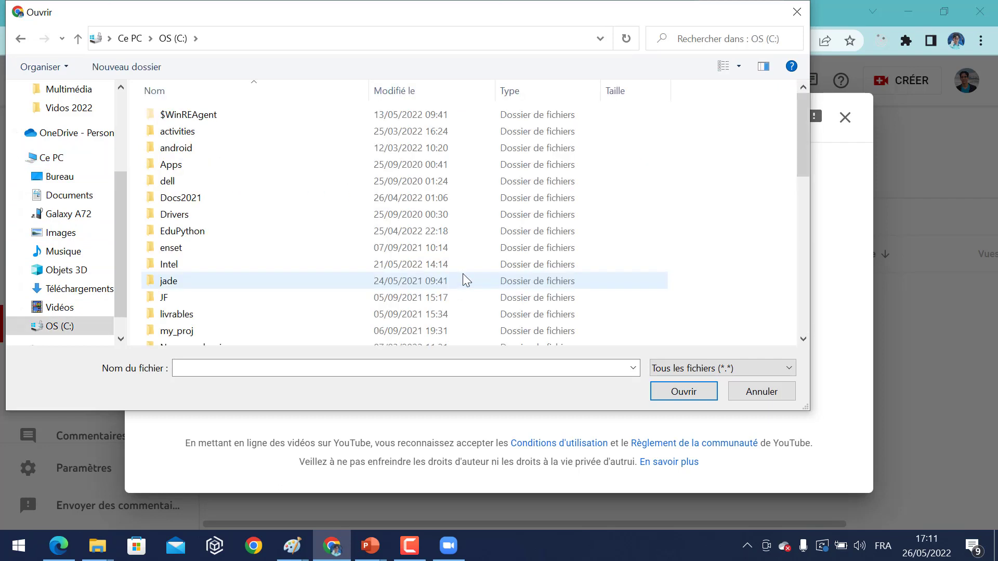
Select Part1-Multimedia.mp4 in Production video > Multimedia > Part1-Multimedia, then bring Zoom forward.
click(193, 203)
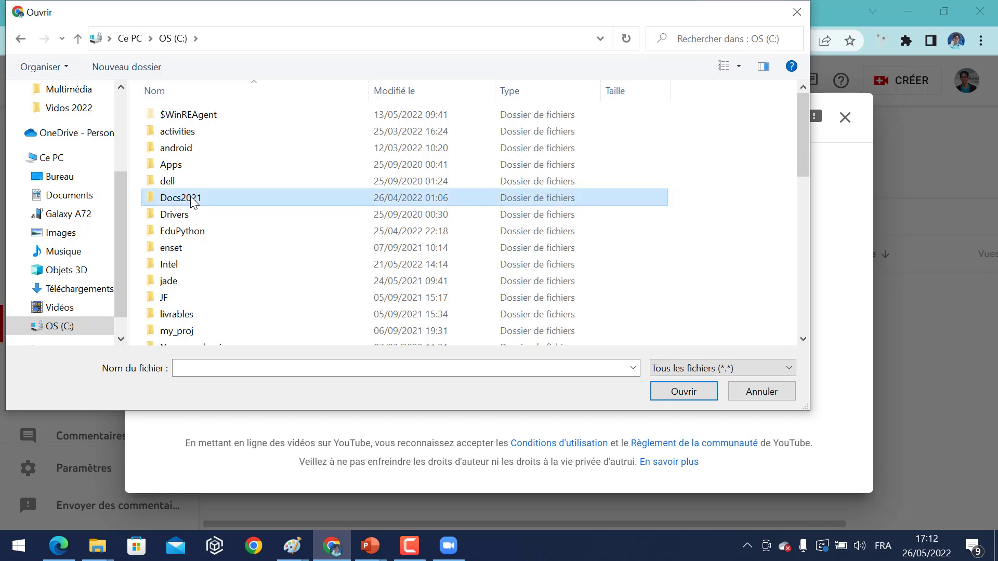
click(174, 221)
text(programm)
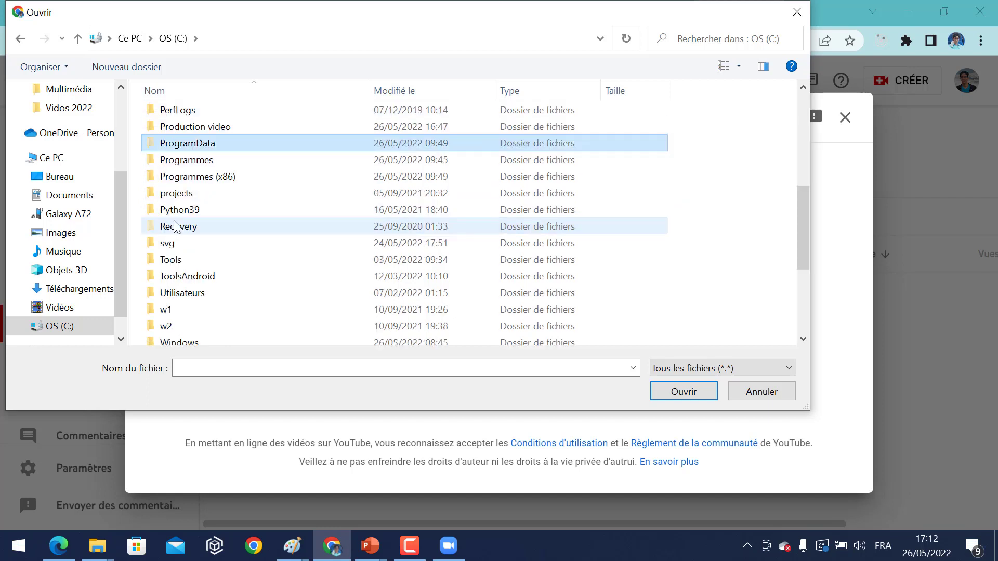
key(Down)
key(Down)
key(Down)
key(Down)
key(Down)
key(Down)
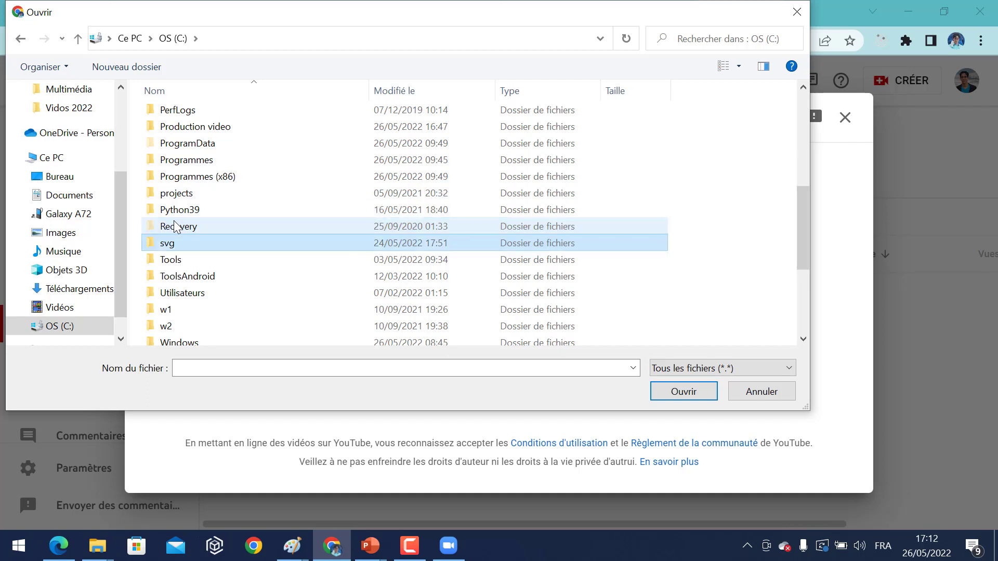
text(pr)
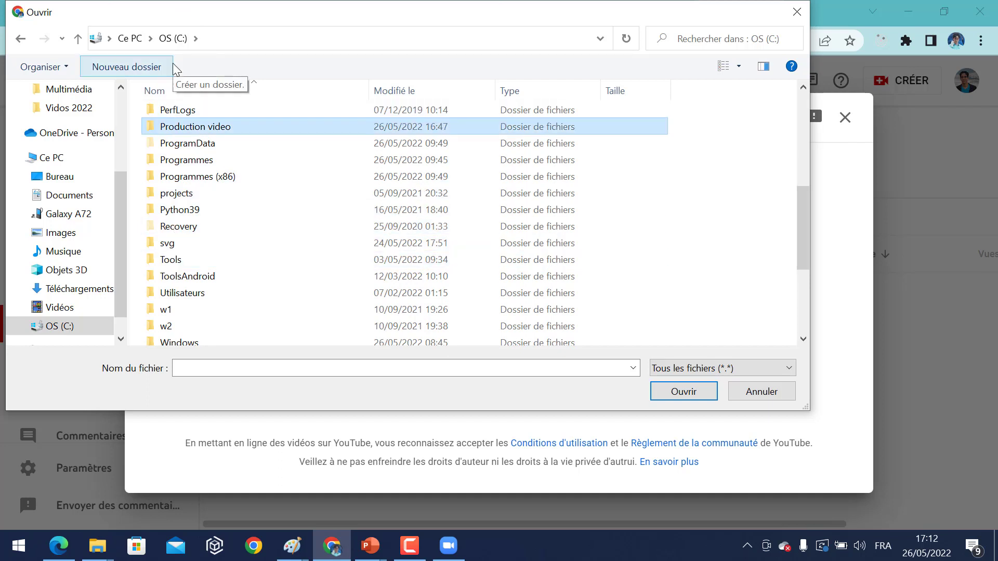
key(Return)
key(Down)
key(Down)
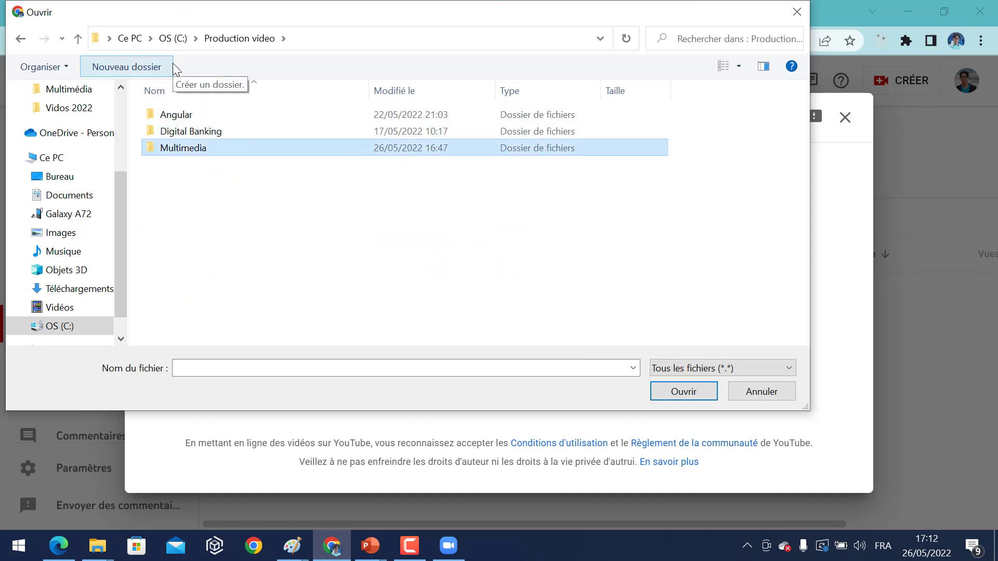
key(Return)
key(Down)
key(Return)
key(Down)
key(Down)
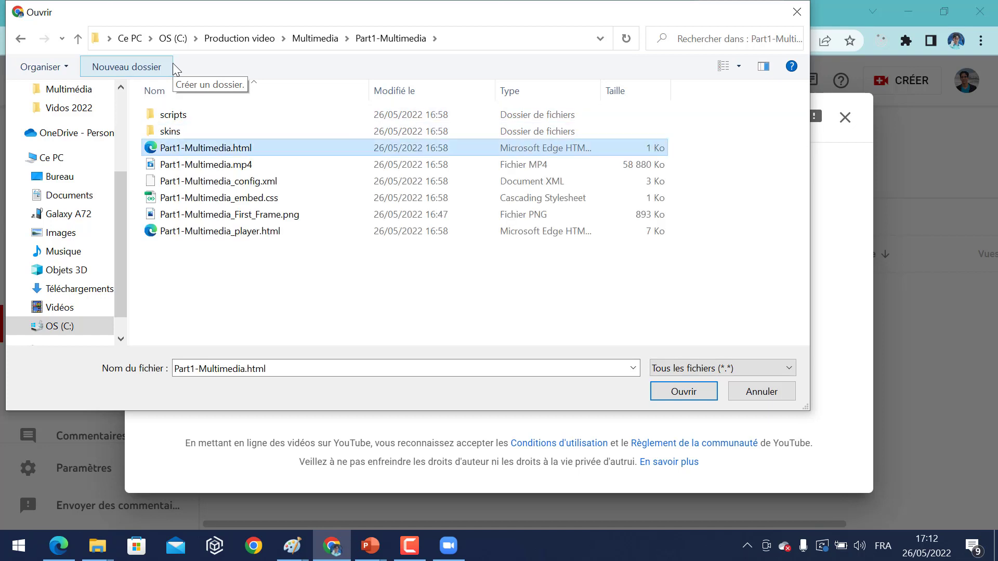
key(Down)
click(448, 547)
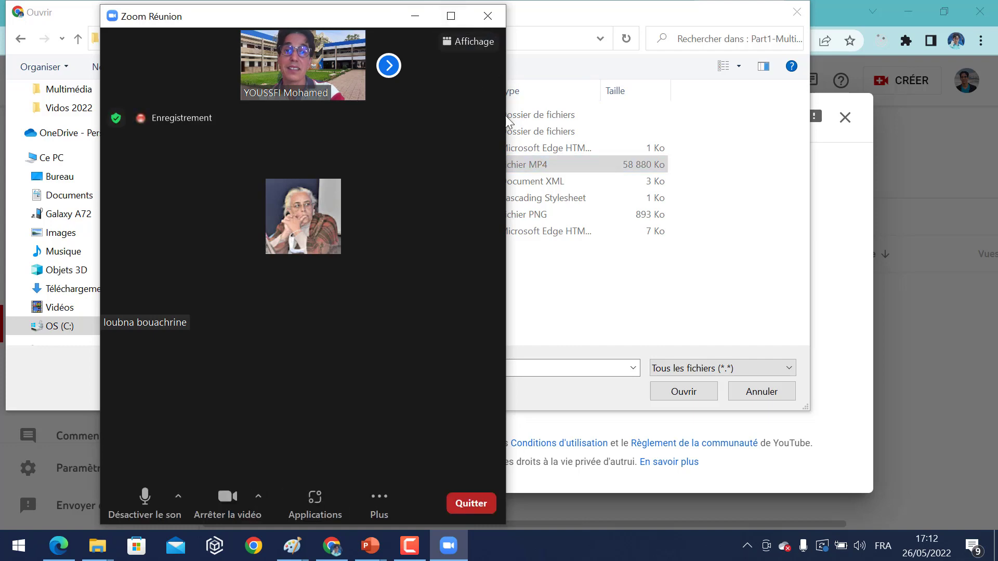
Widen the Zoom window, share the entire screen, and cancel the file picker.
drag(506, 122, 831, 122)
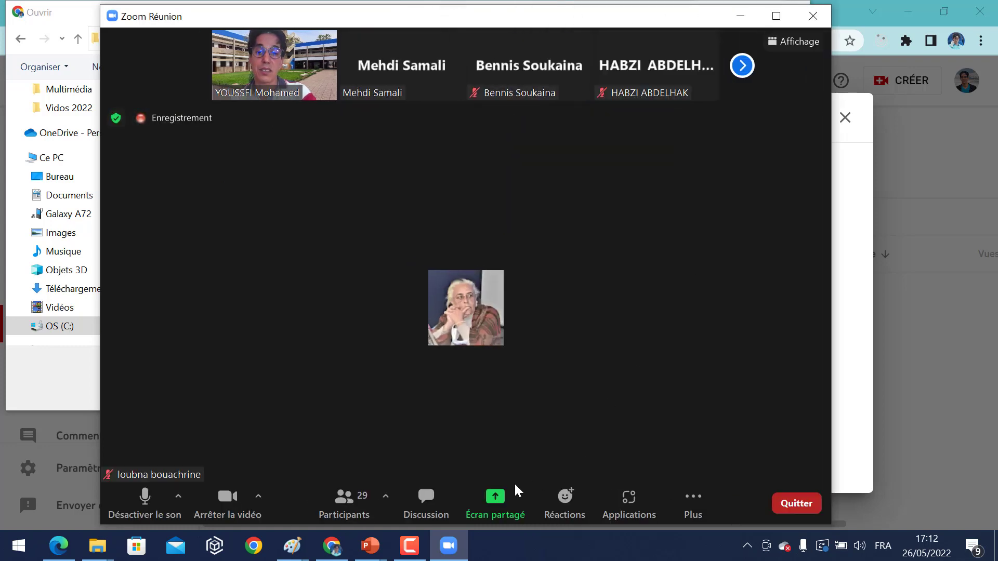
click(496, 498)
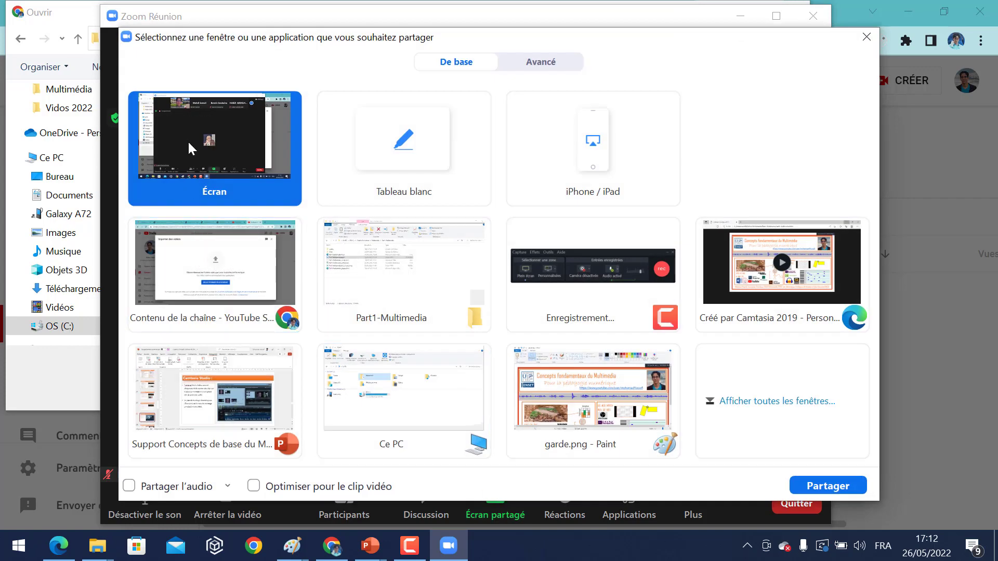
double_click(189, 140)
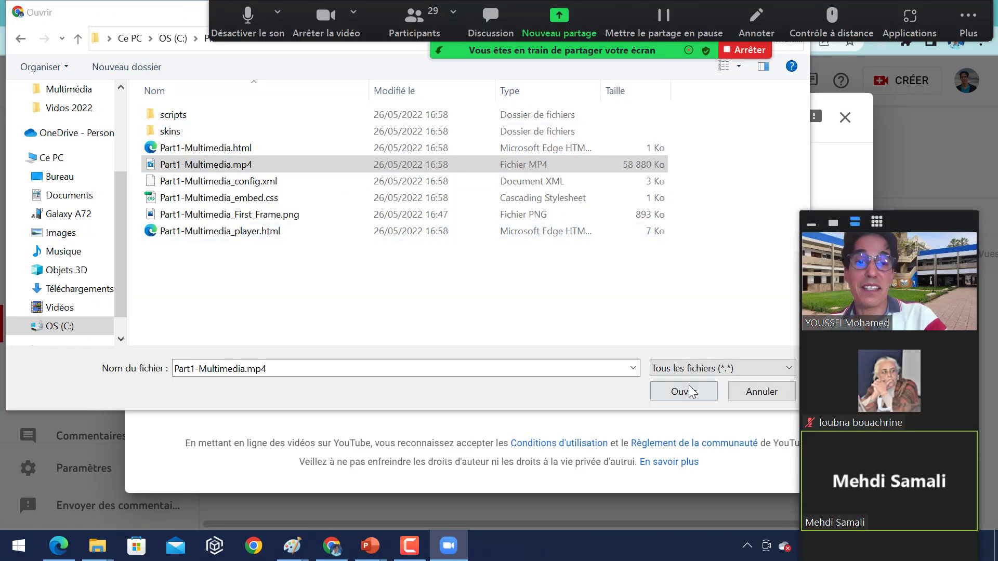
click(762, 394)
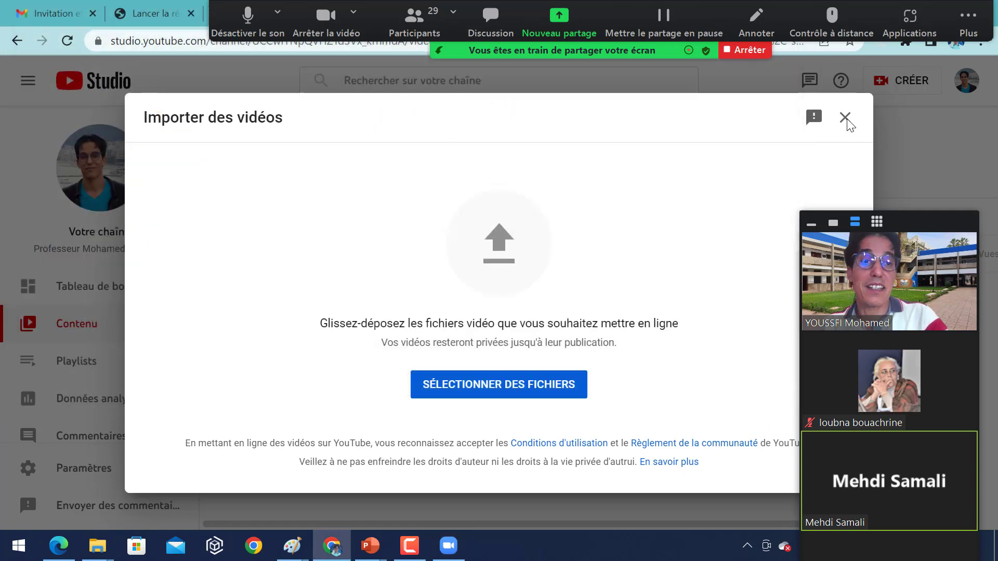
Reopen the video upload dialog and its file picker on drive C:.
click(846, 120)
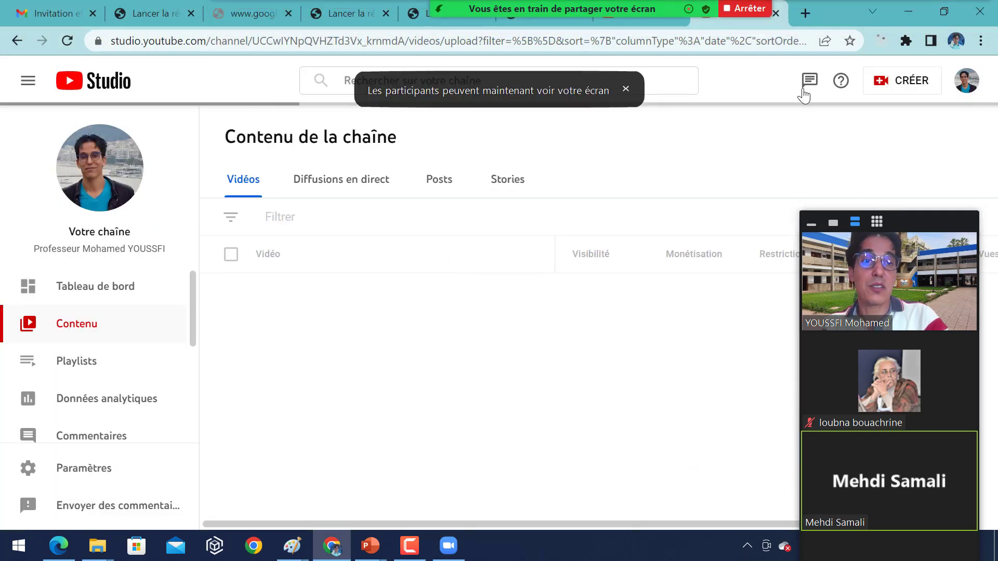
click(887, 86)
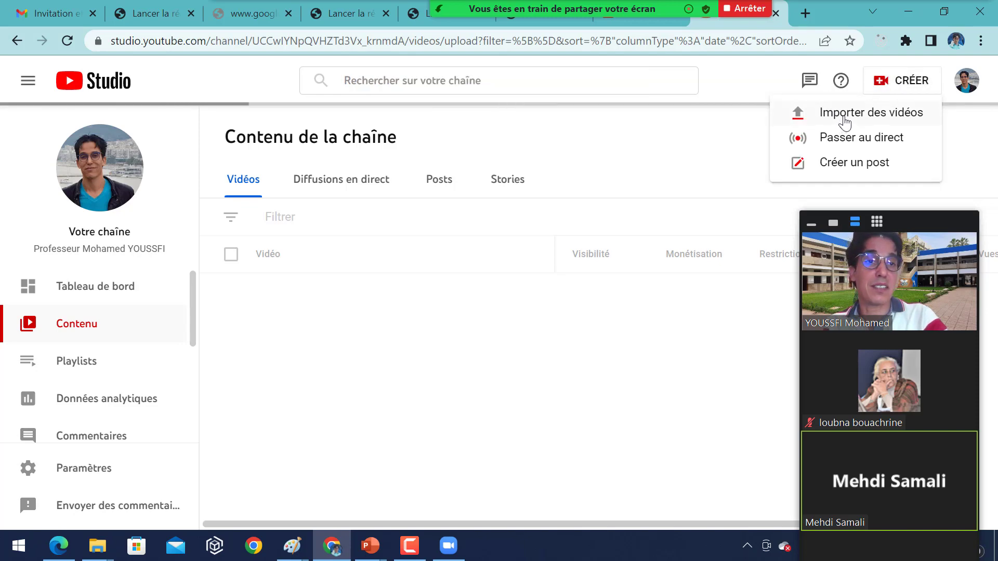
click(845, 120)
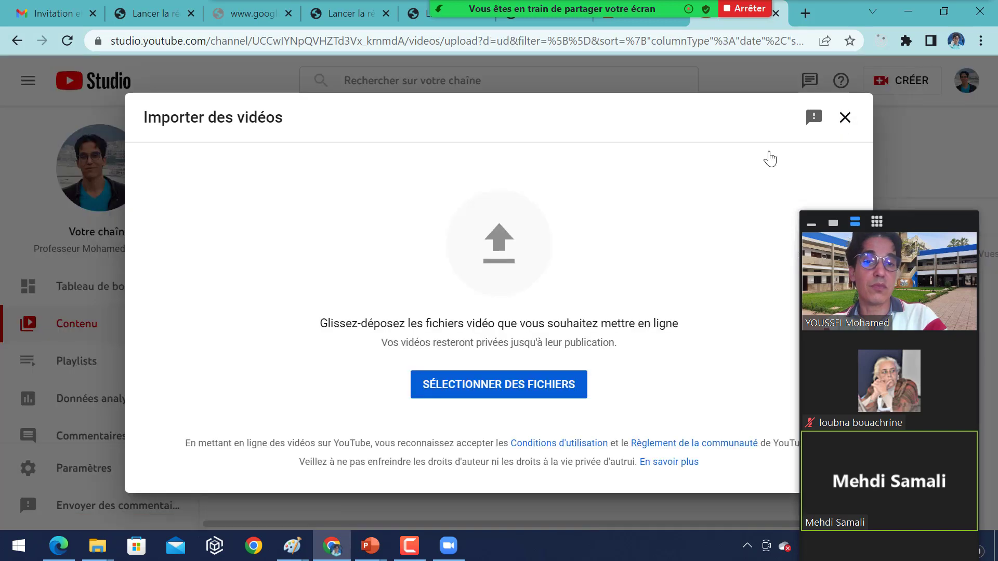
click(433, 198)
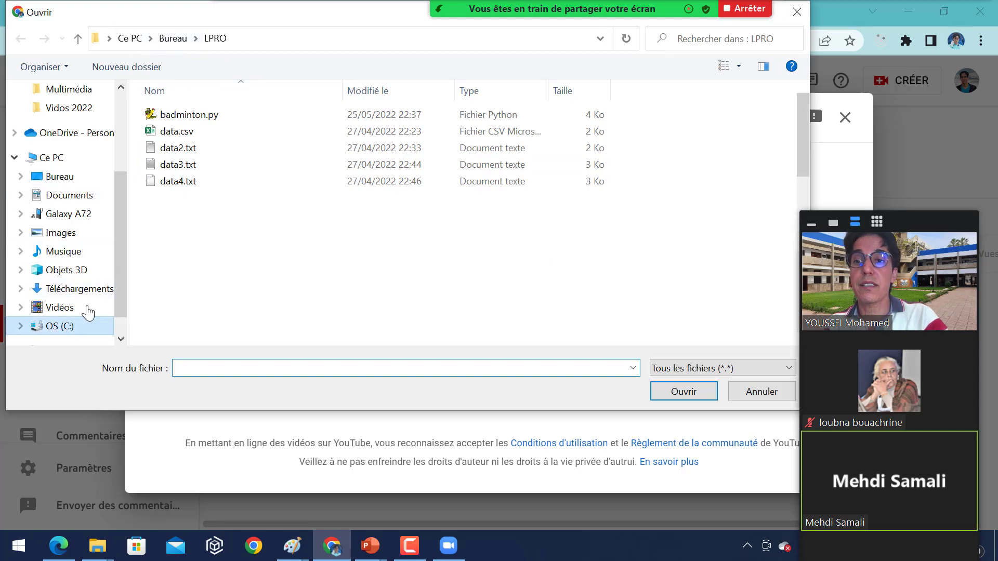
click(66, 327)
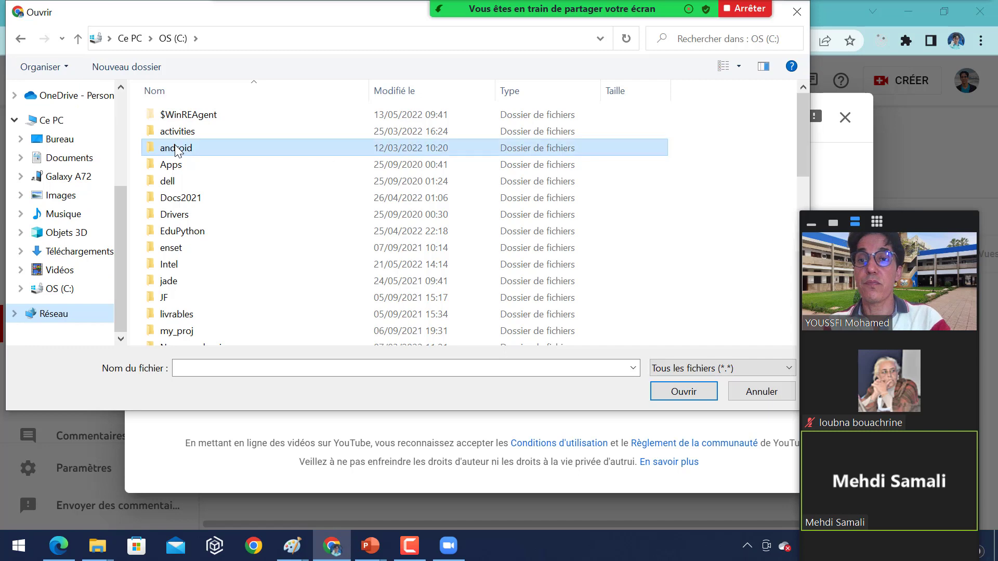
Open Production video > Multimedia > Part1-Multimedia and confirm Part1-Multimedia.mp4 for upload.
key(s)
key(Down)
key(Down)
key(Down)
key(Down)
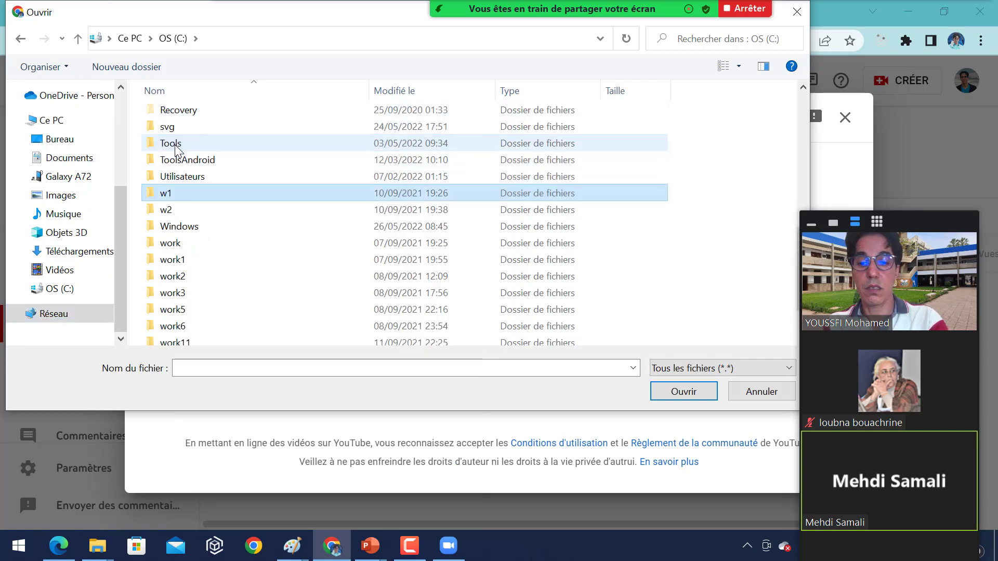
text(pr)
key(Return)
click(176, 150)
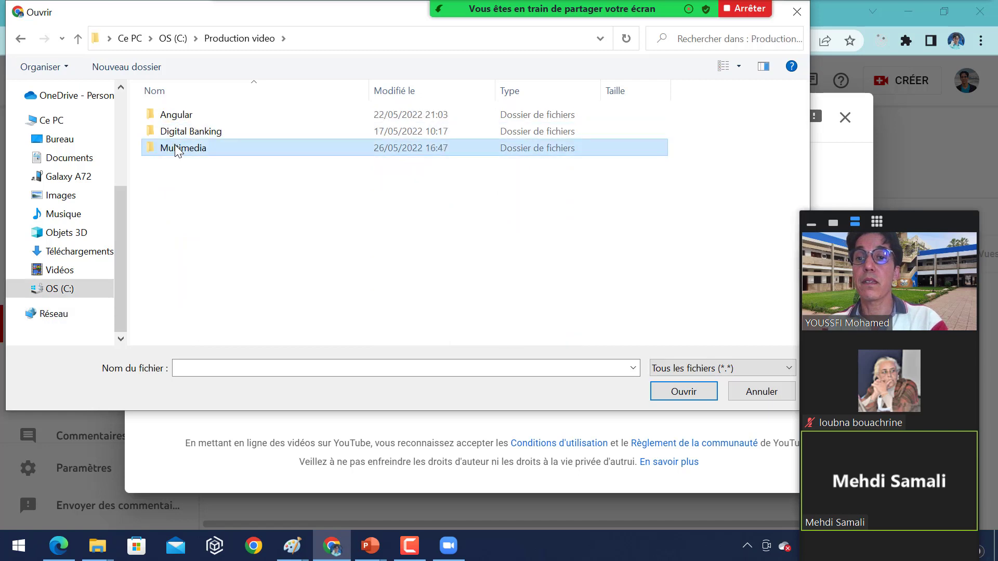
double_click(176, 150)
key(Down)
key(Return)
key(Down)
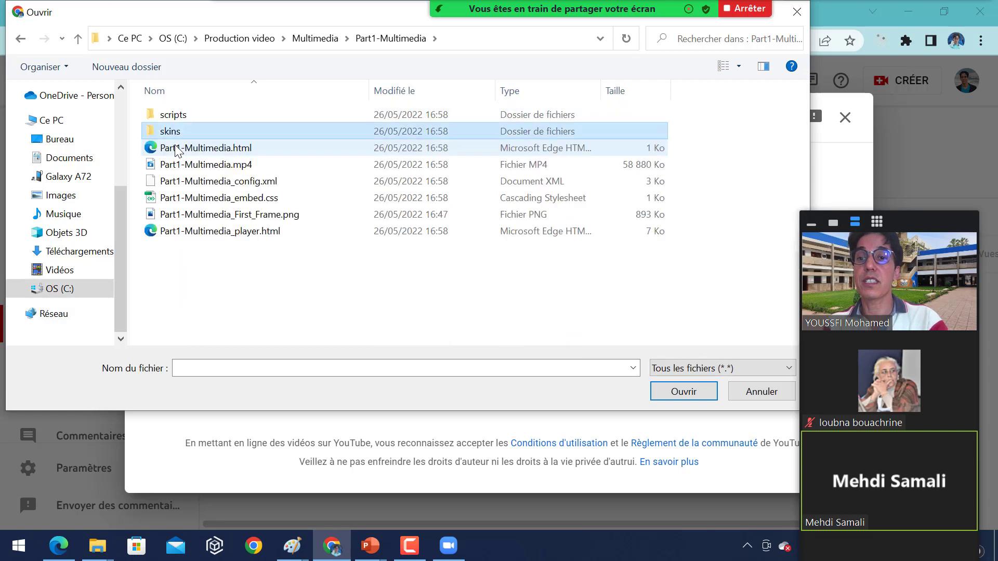
key(Down)
key(Down)
key(Down)
key(Up)
key(Return)
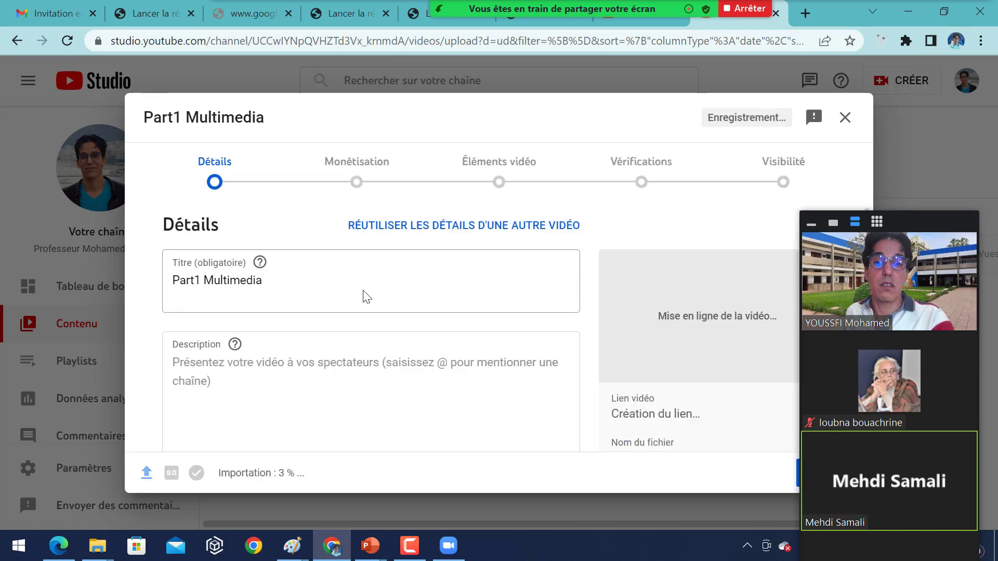
Start importing a custom thumbnail, browsing drive C: into the Docs2021 folder.
scroll(275, 291, down, 2)
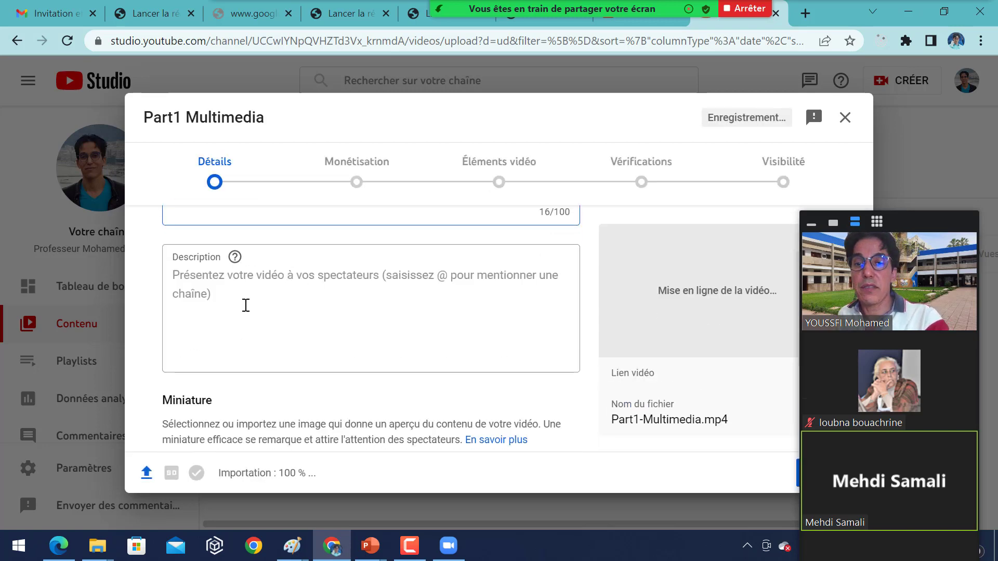
scroll(246, 305, down, 4)
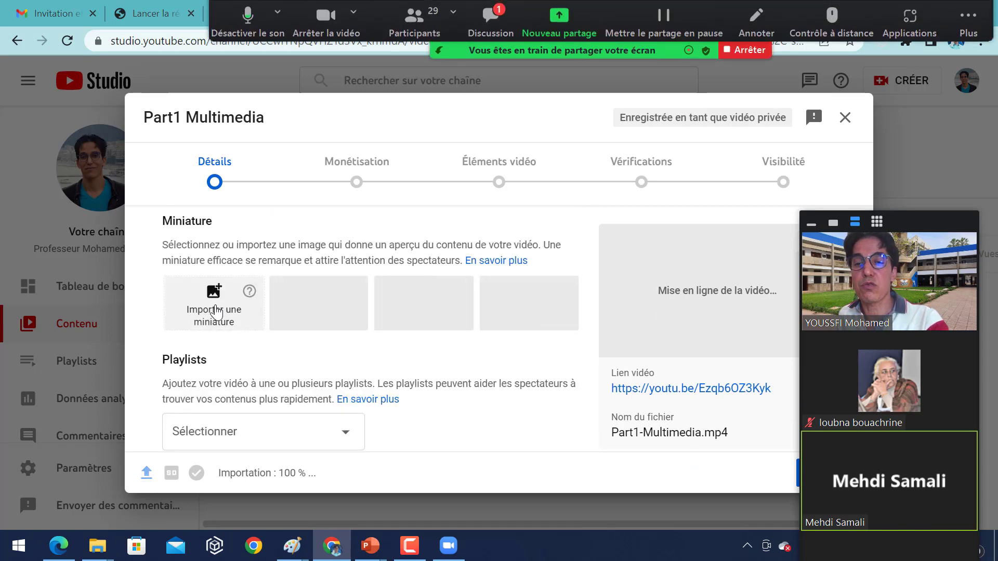
click(216, 313)
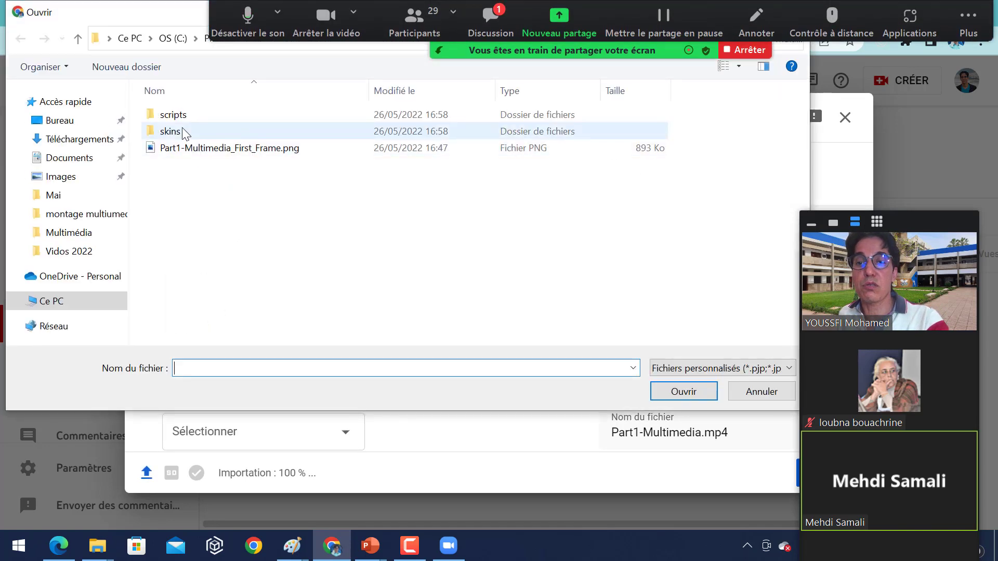
click(70, 328)
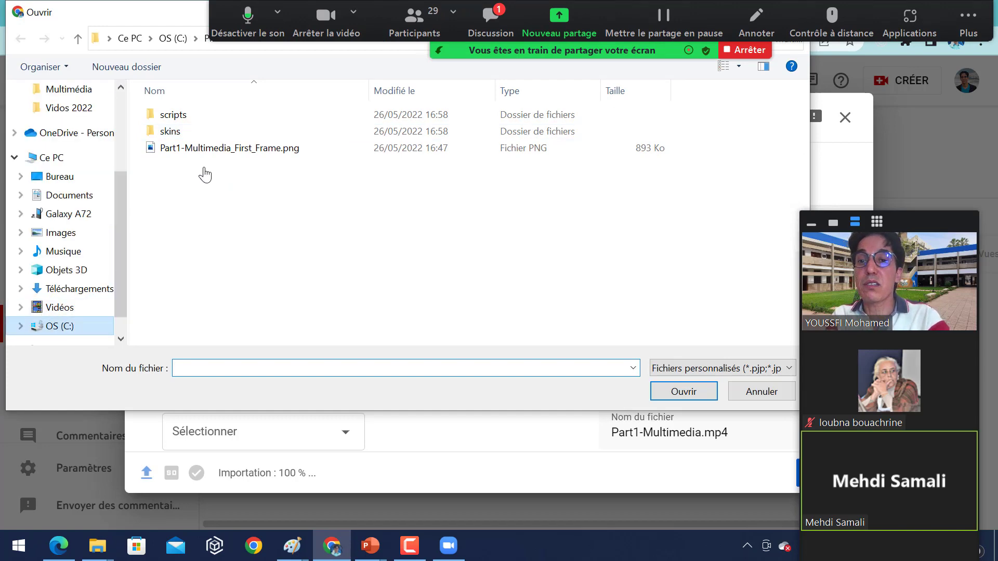
double_click(185, 139)
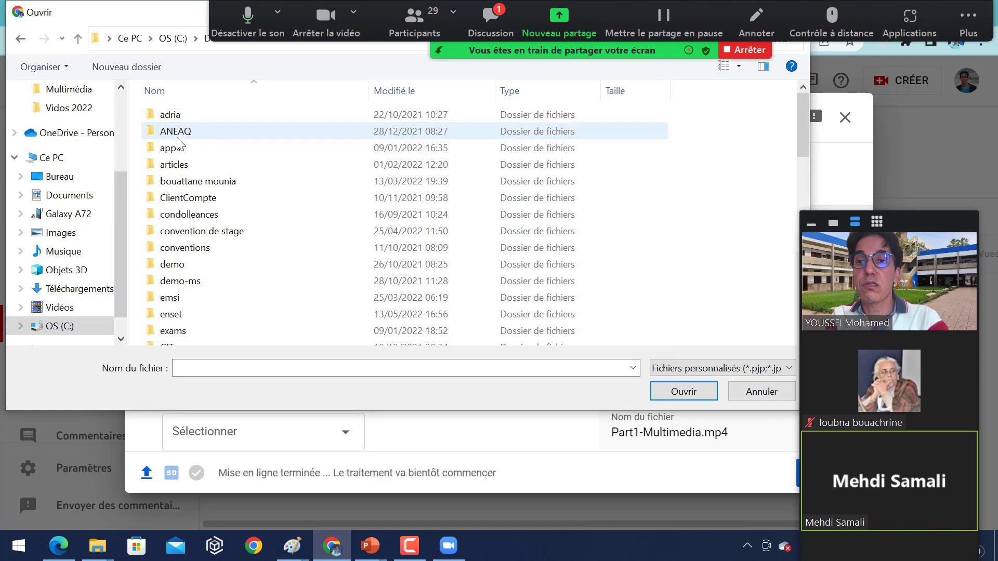
Navigate to the montage multiumedia folder and set garde.png as the thumbnail.
key(s)
key(Down)
key(Up)
text(dev)
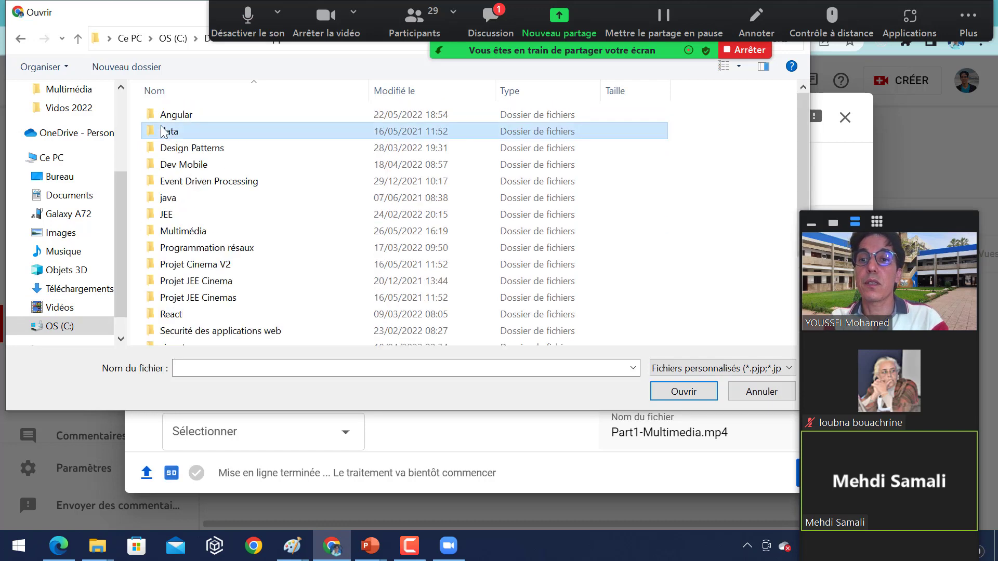
key(Up)
key(Up)
key(Down)
key(Down)
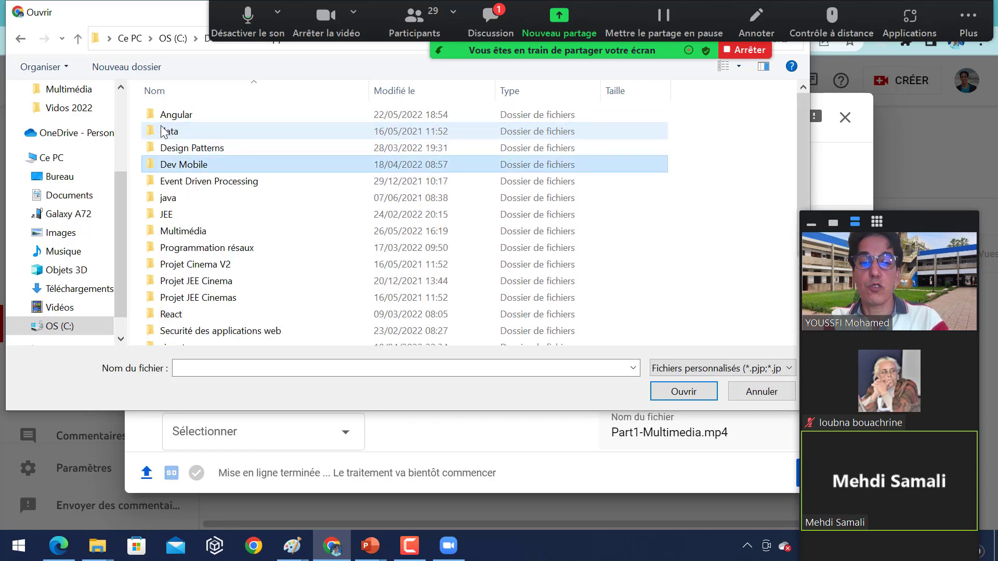
text(m)
key(Return)
key(Down)
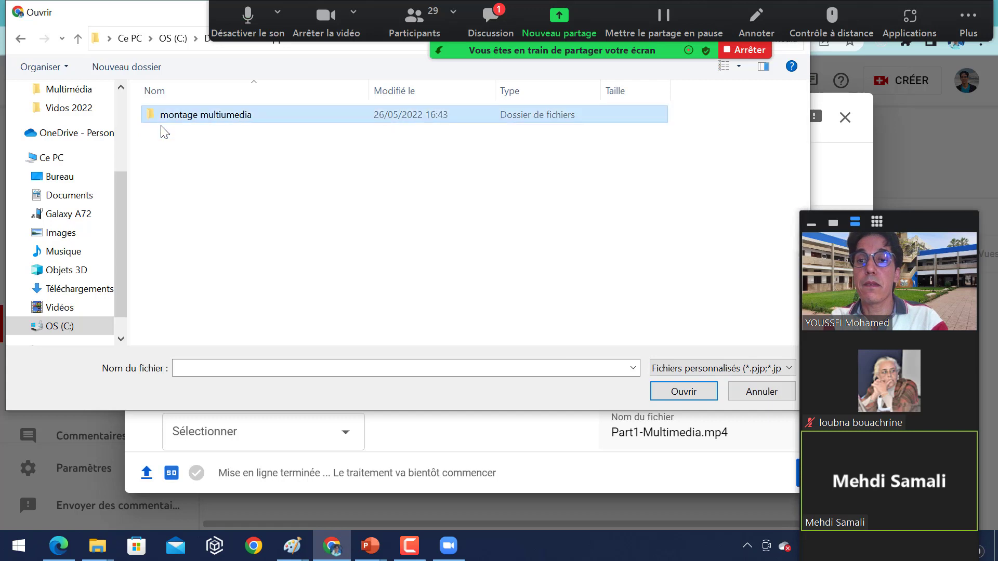
key(Return)
key(Down)
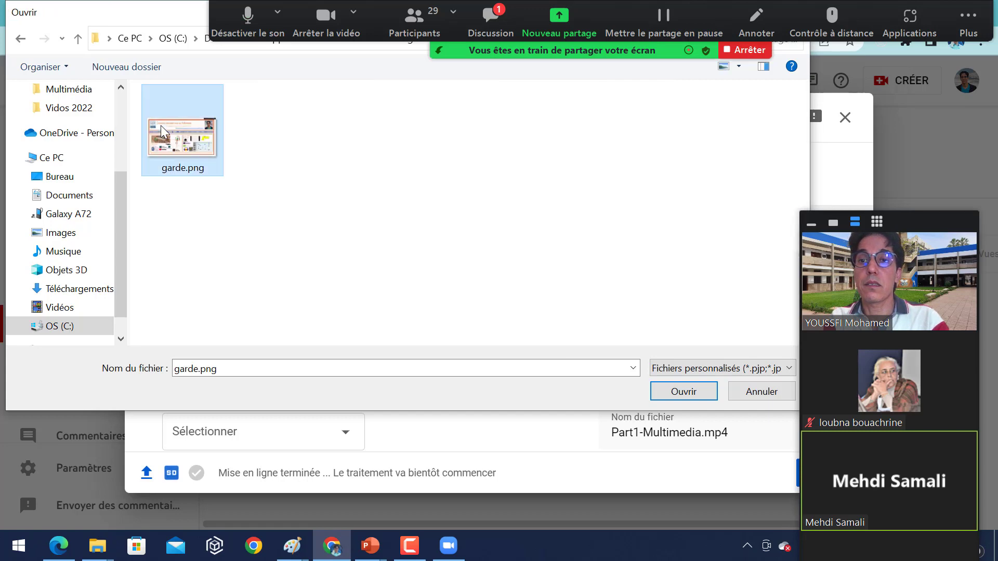
key(Return)
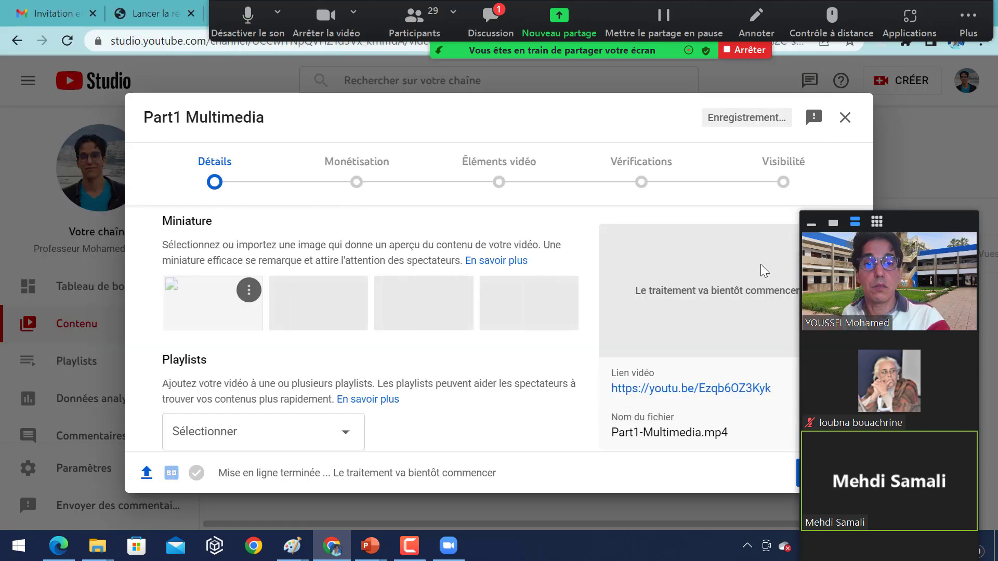
Set Monétisation to Désactiver and confirm with OK.
key(ctrl+a)
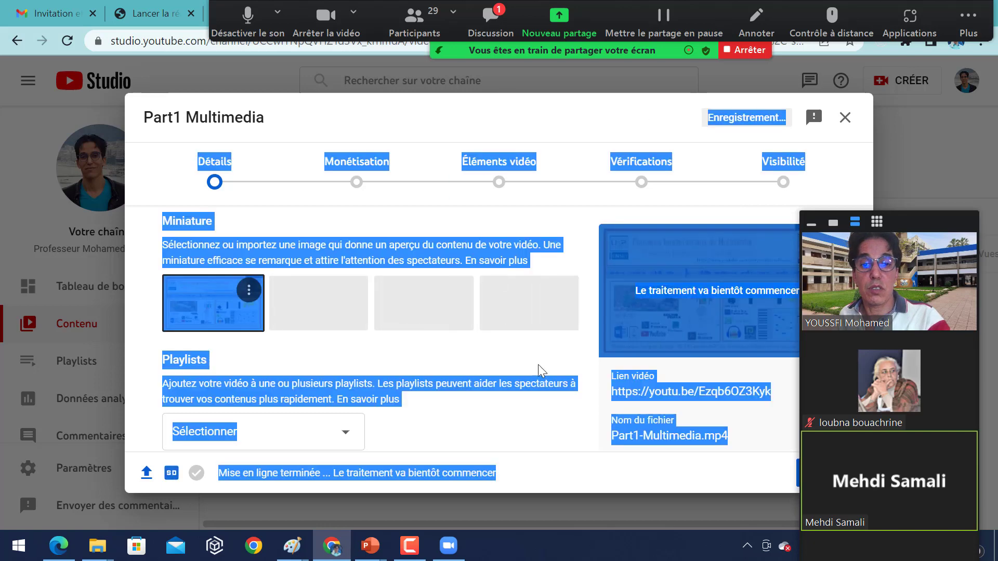
click(589, 154)
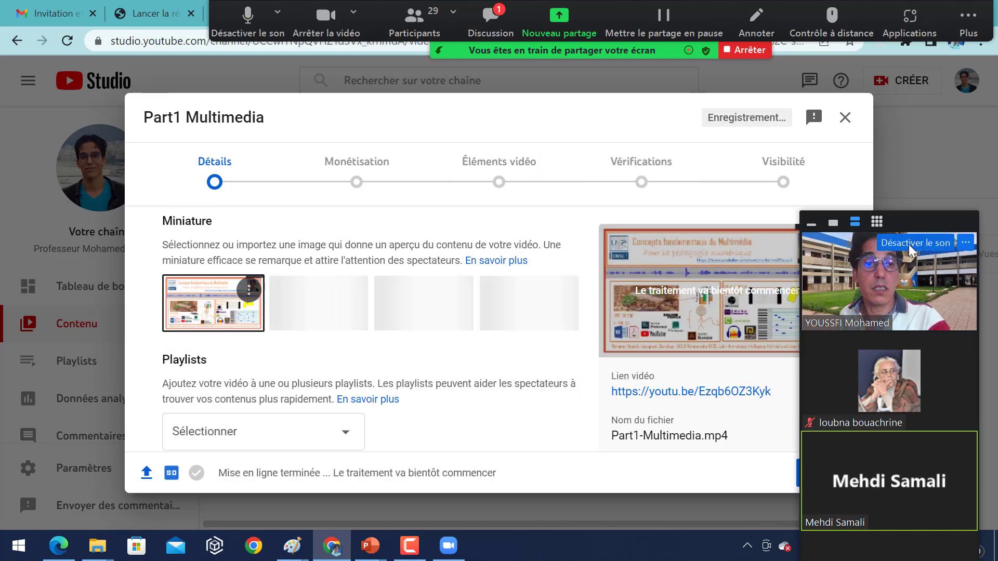
click(811, 224)
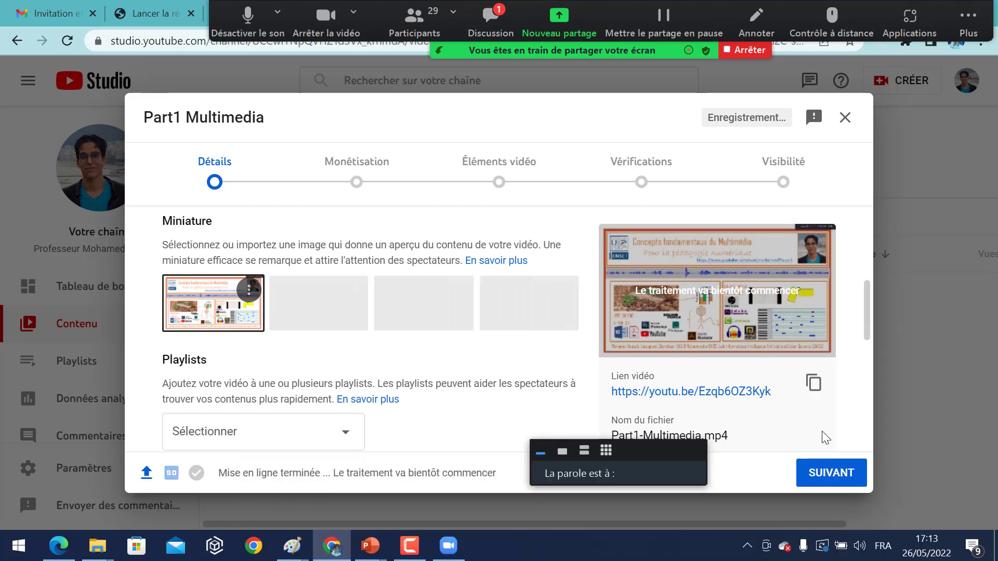
click(827, 477)
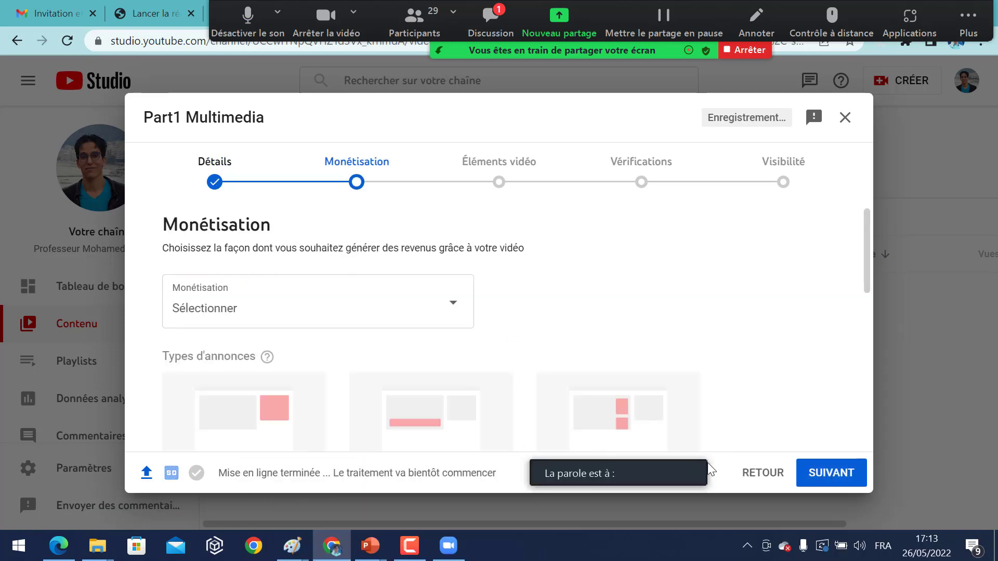
click(822, 481)
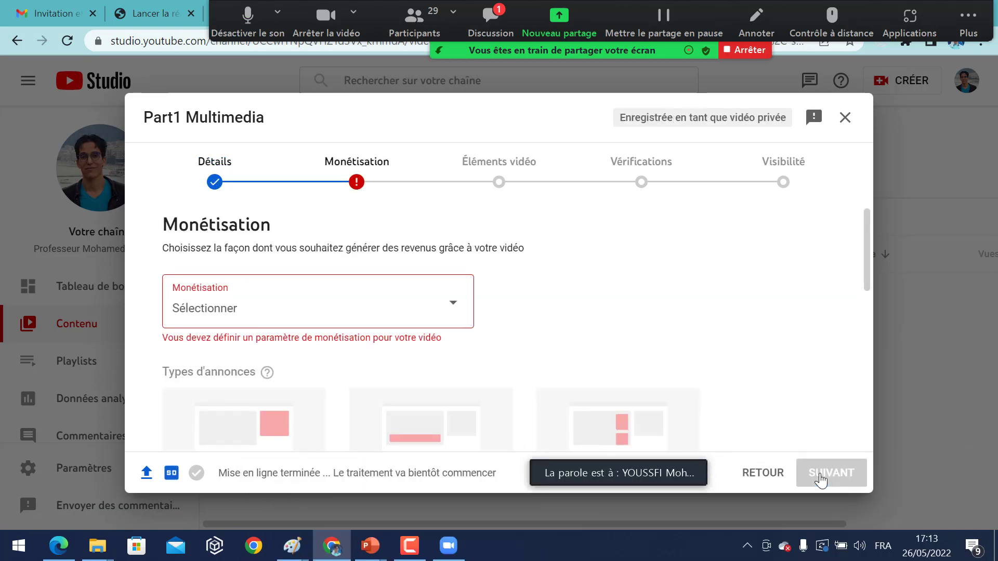
click(451, 304)
click(187, 333)
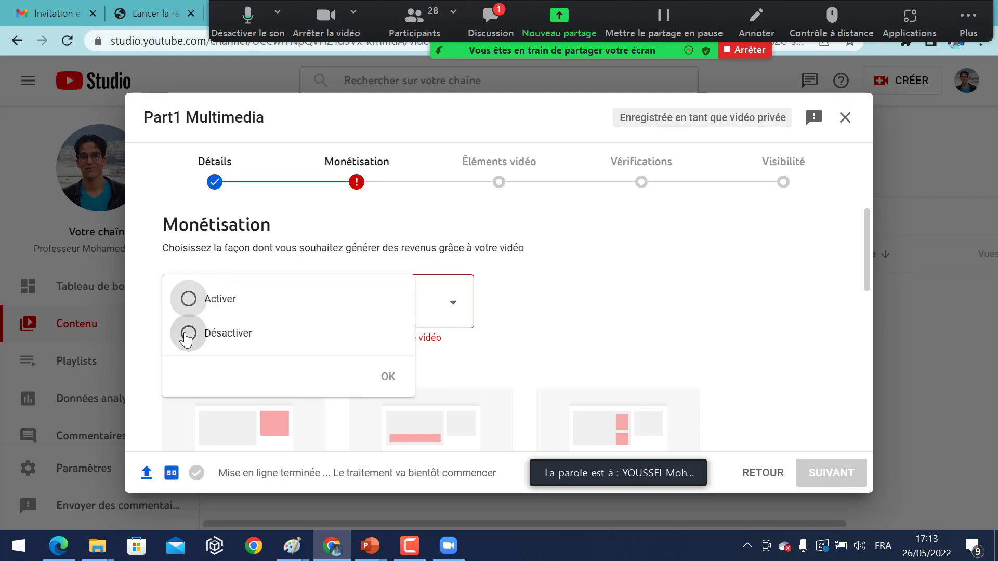
click(385, 377)
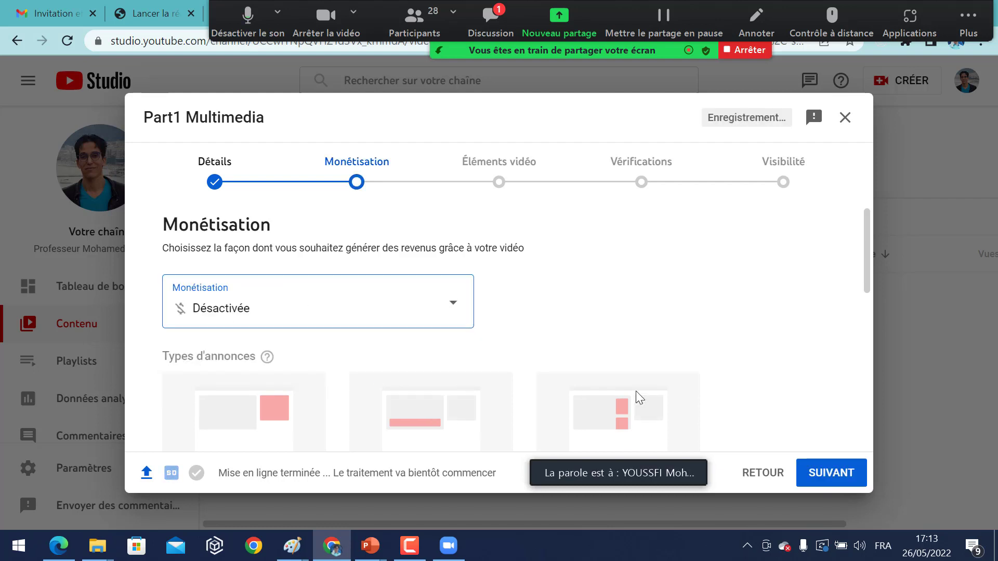
Step through the elements and checks pages, then save the video as Non répertoriée.
click(813, 471)
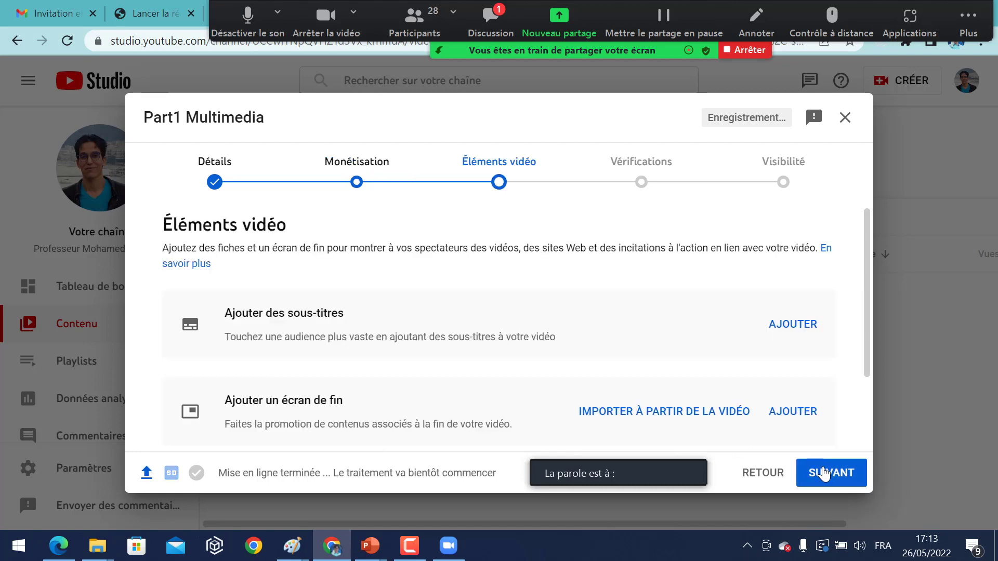
click(822, 474)
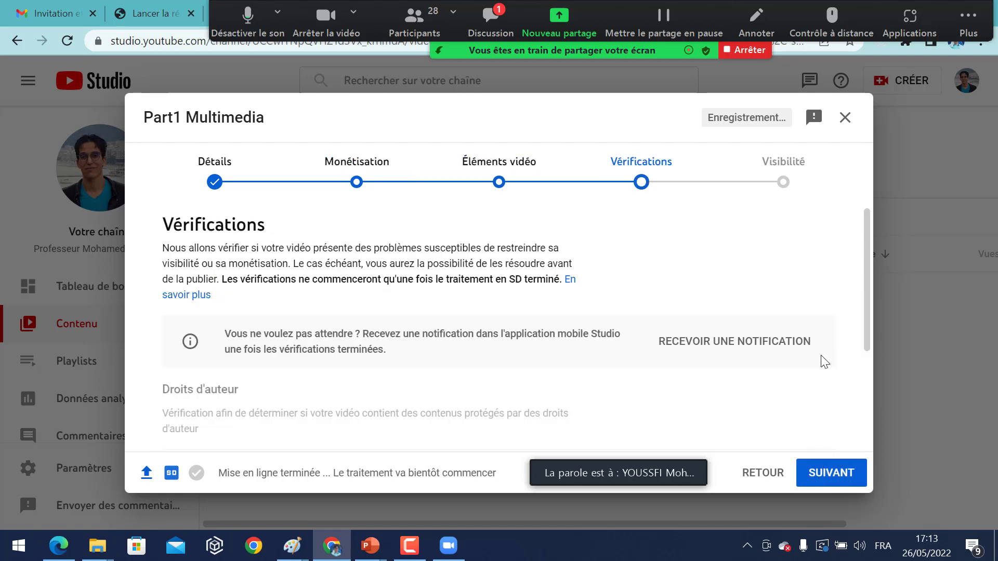
scroll(822, 354, down, 3)
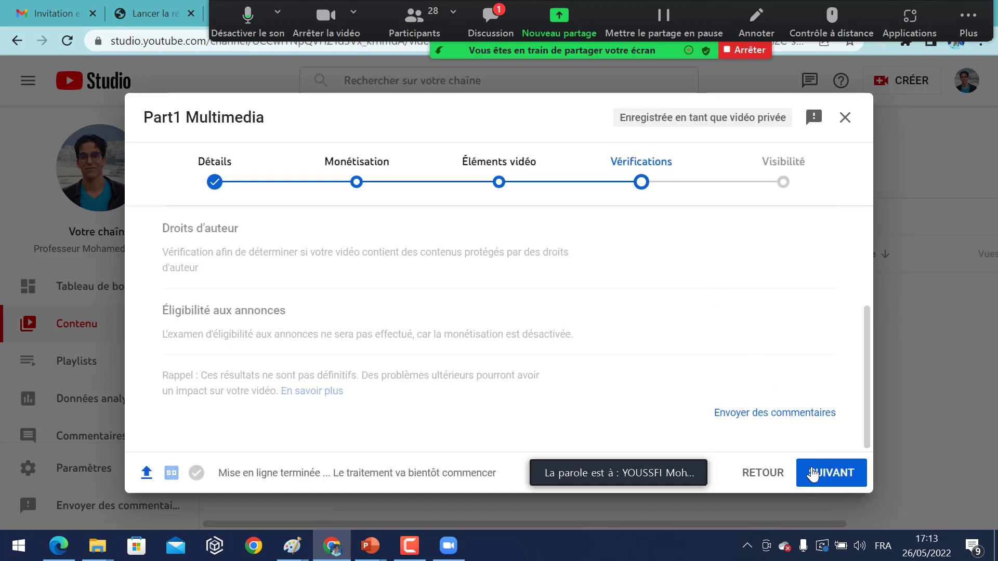
click(843, 475)
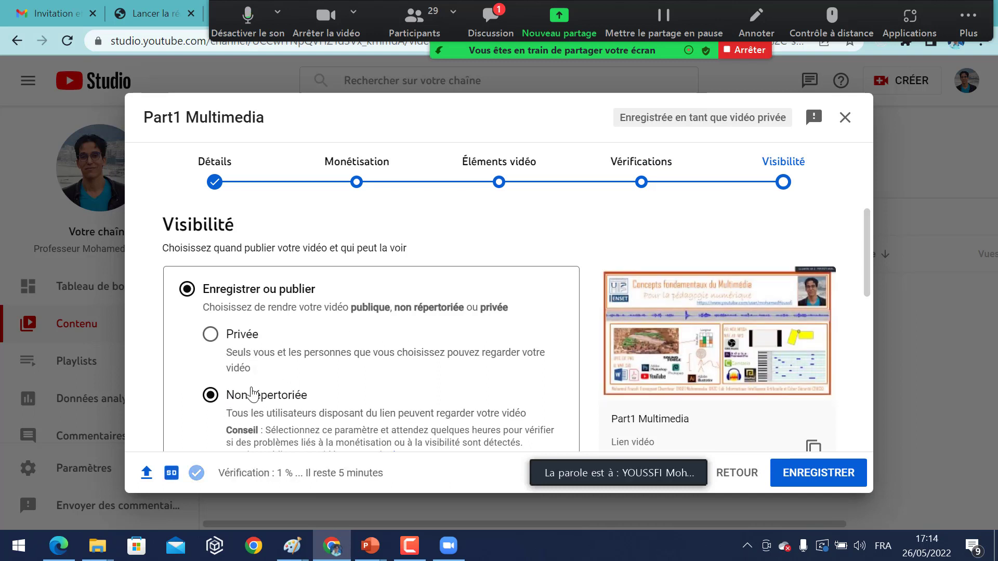
click(806, 474)
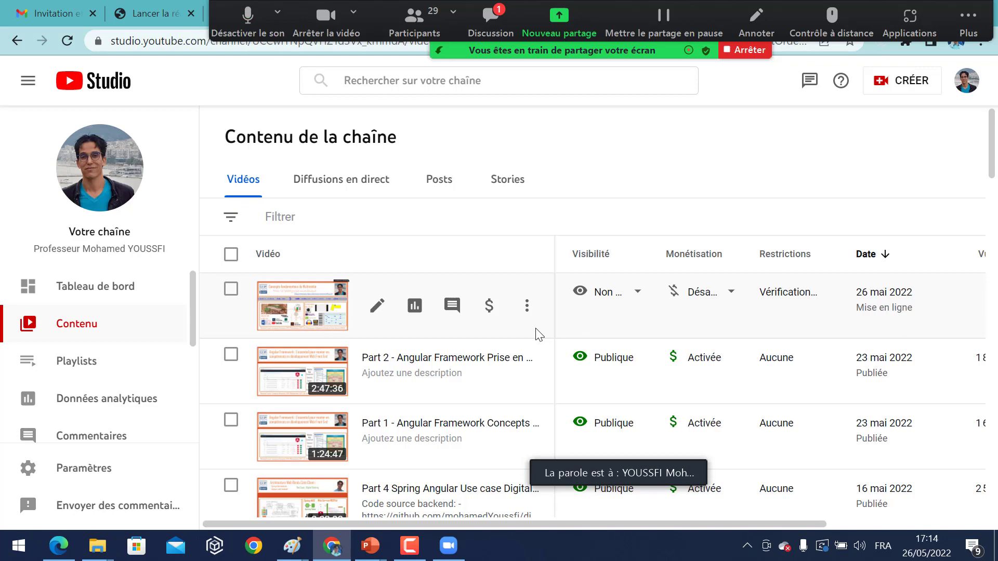
Open the Part1 Multimedia details page from the top of the Vidéos list, leaving visibility unchanged.
click(639, 294)
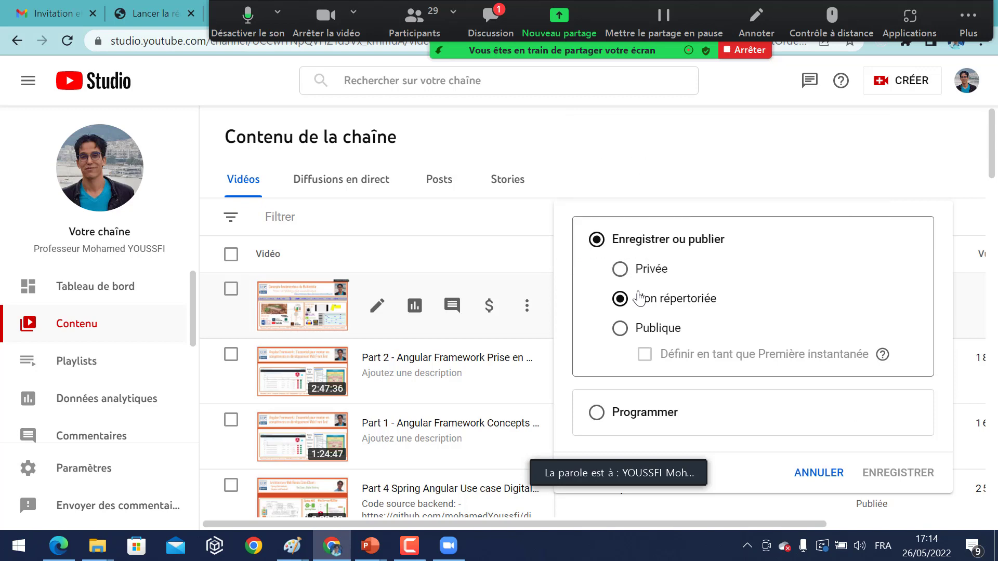
click(468, 249)
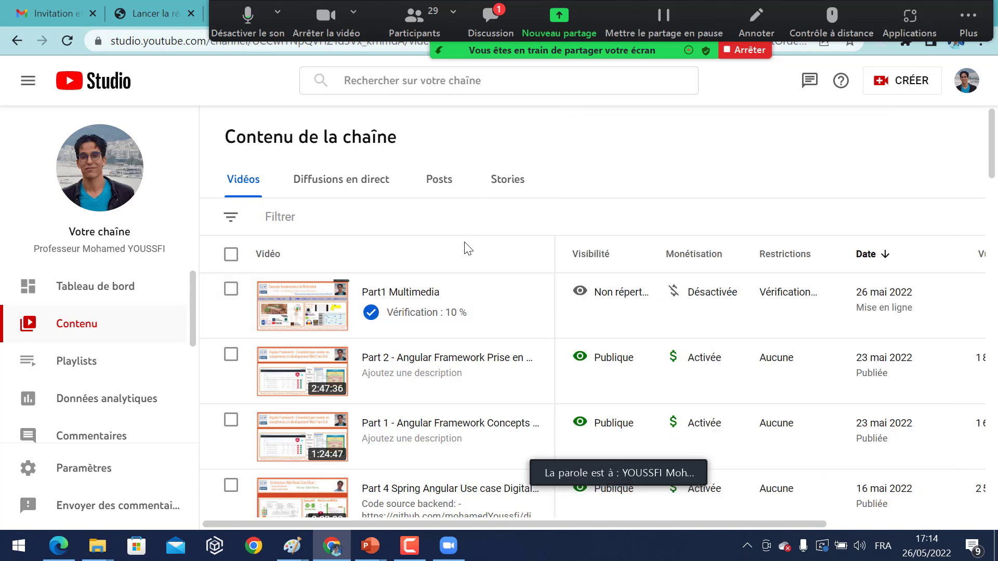
mouse_move(593, 296)
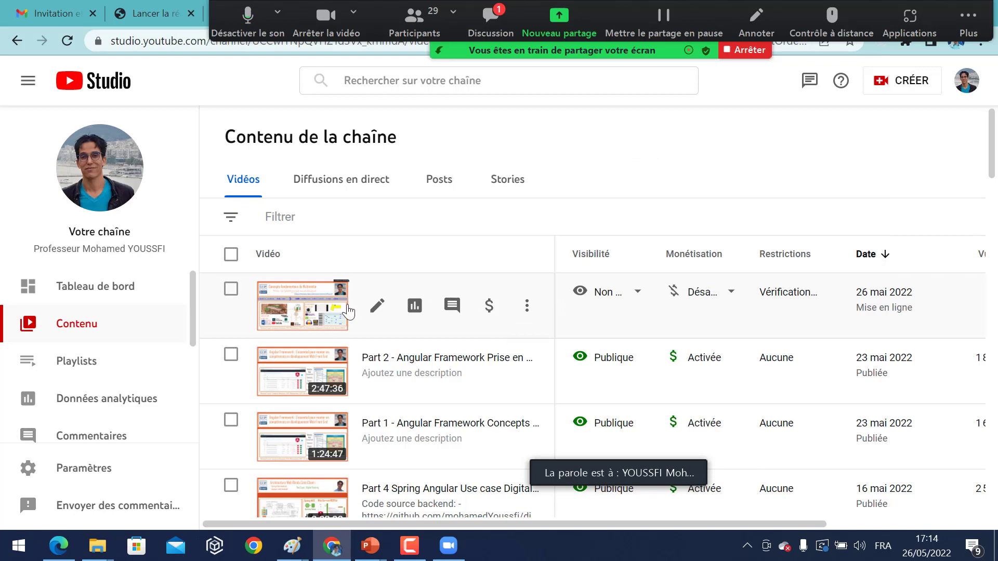
click(314, 301)
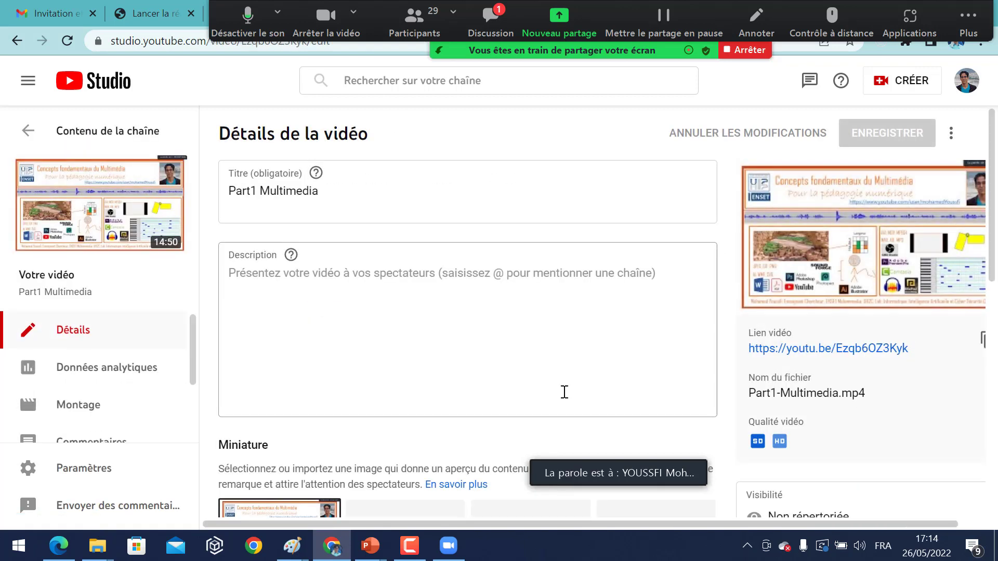
Open the Part1 Multimedia watch page in a new tab, select its URL, and open Zoom's Discussion chat.
click(94, 211)
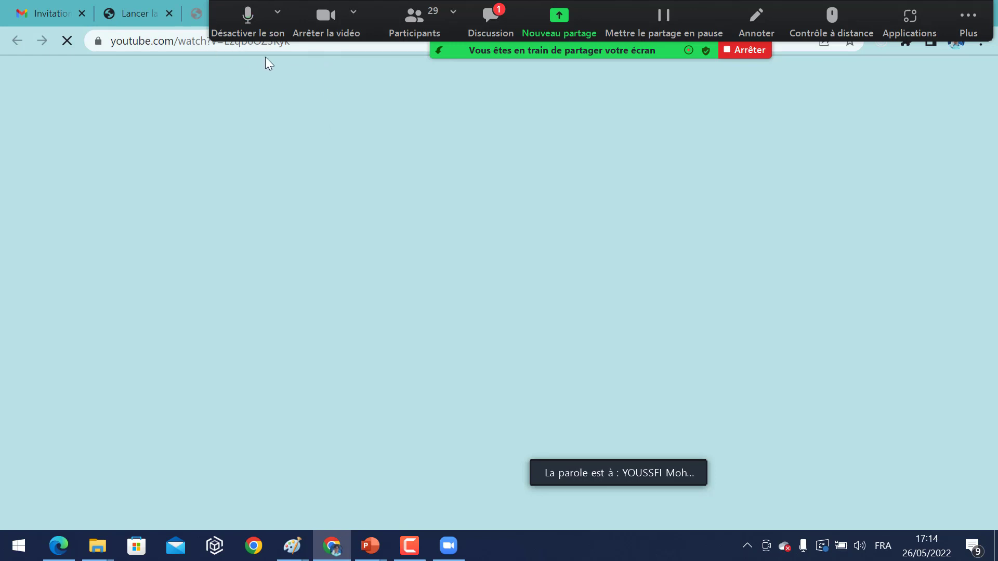
click(320, 46)
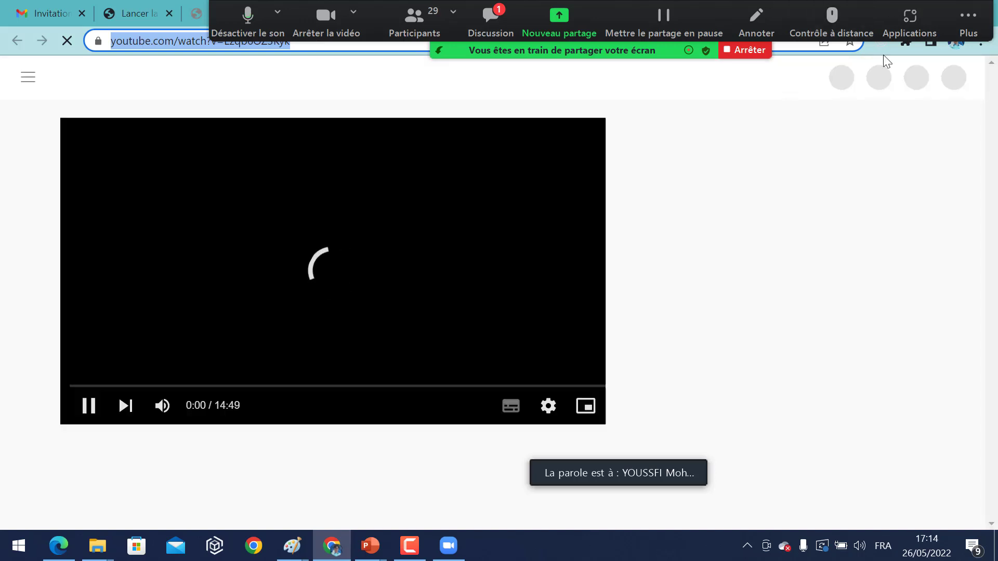
click(439, 545)
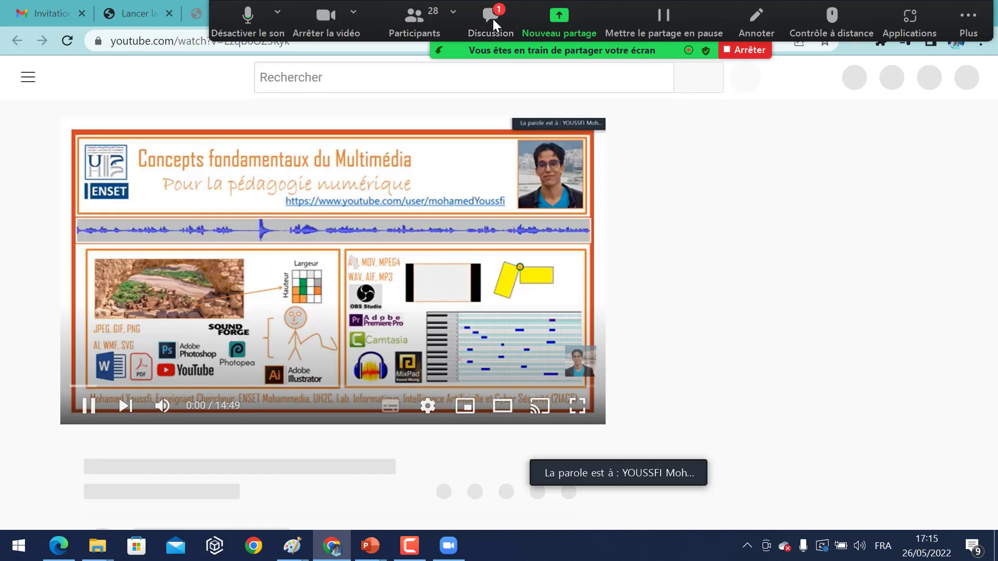
click(493, 17)
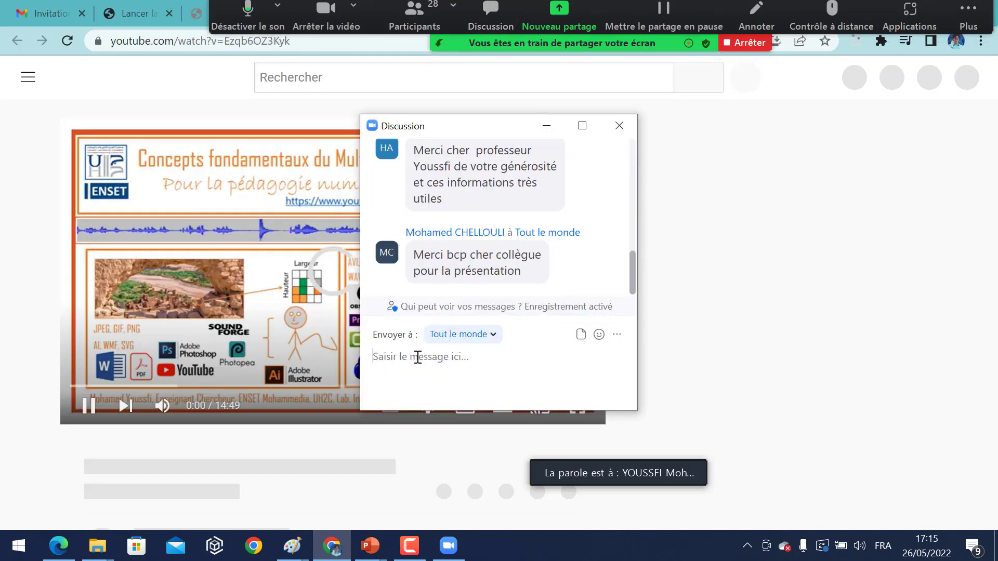
Send the Part1 Multimedia video's watch link to everyone in the Zoom meeting chat.
text(https://www.youtube.com/watch?v=Ezqb6OZ3Kyk)
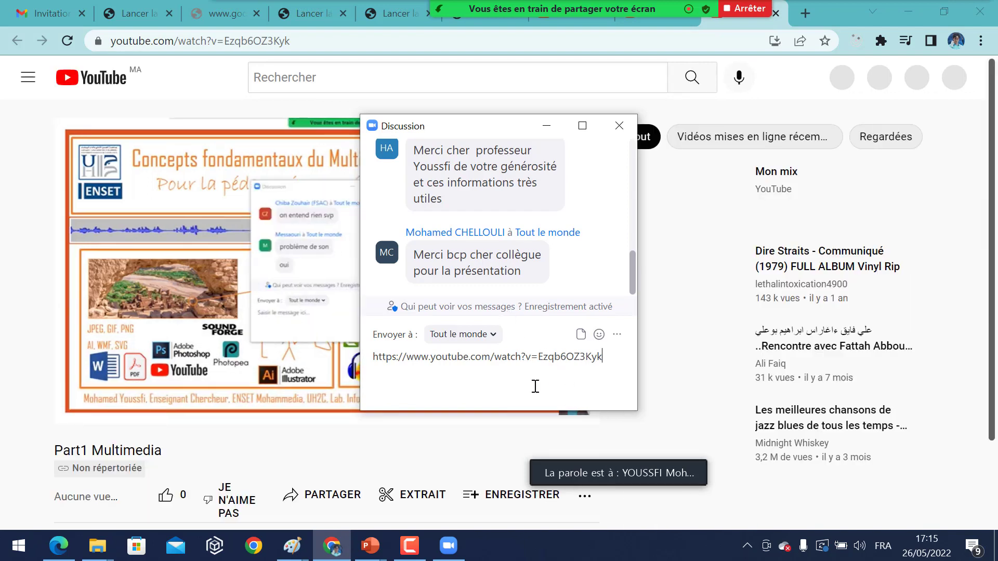
key(Return)
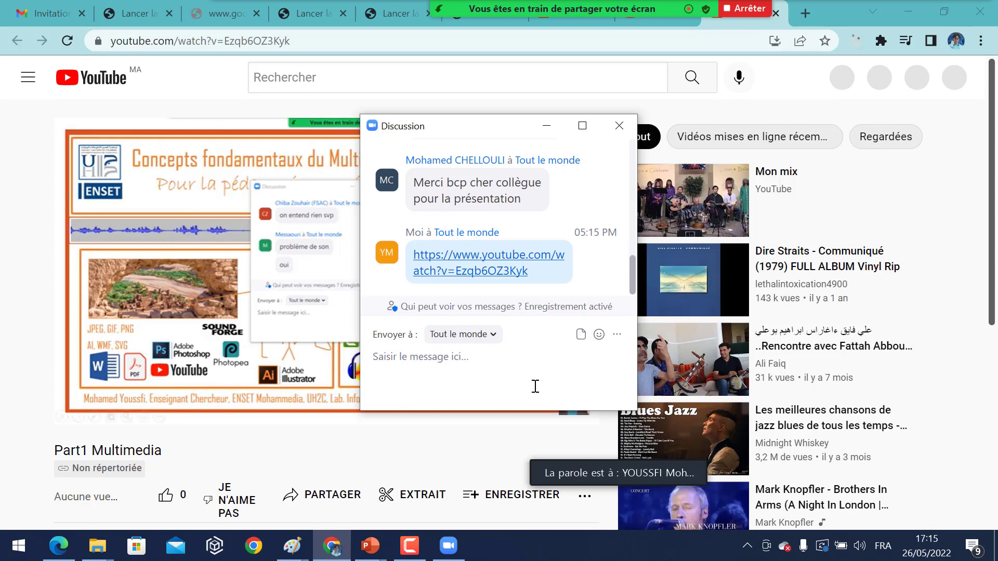
mouse_move(435, 46)
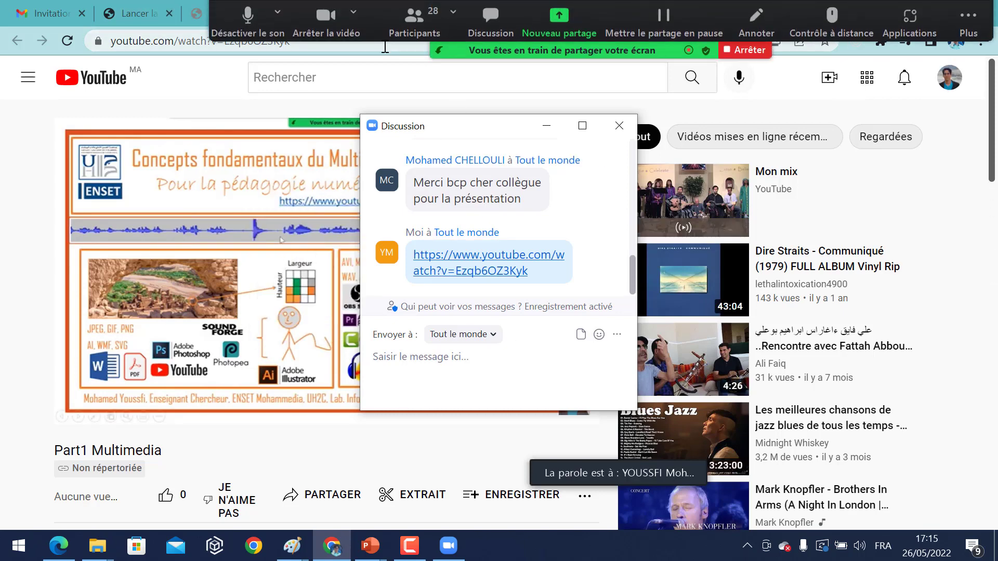
click(201, 52)
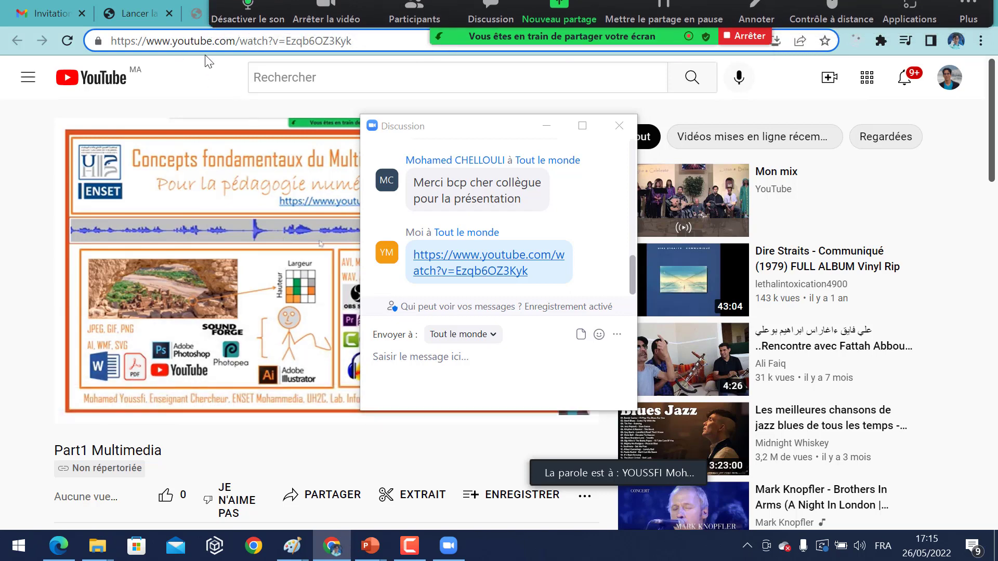
Hide Zoom's floating meeting controls via Plus > Masquer les commandes flottantes and close the YouTube tab.
mouse_move(484, 12)
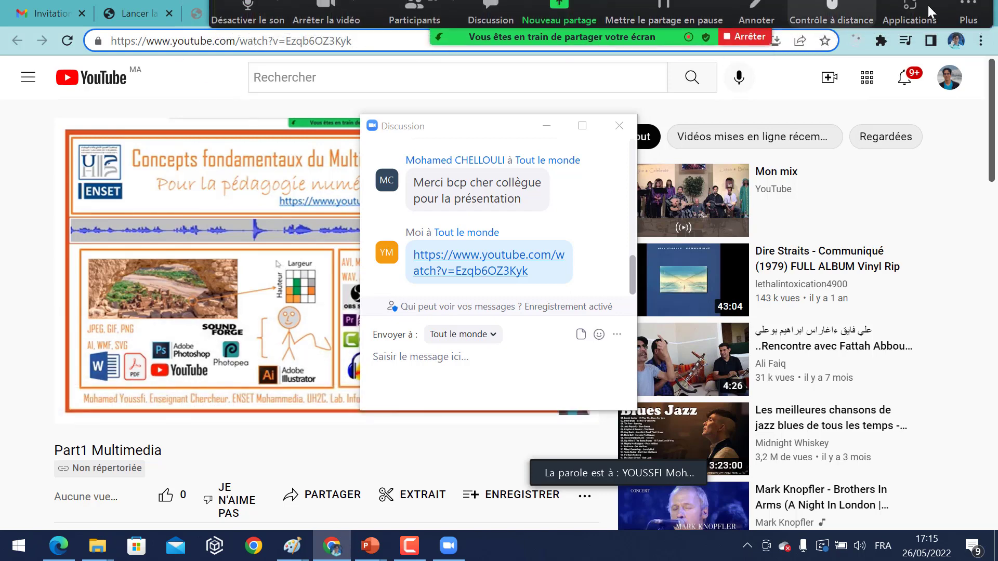
click(963, 12)
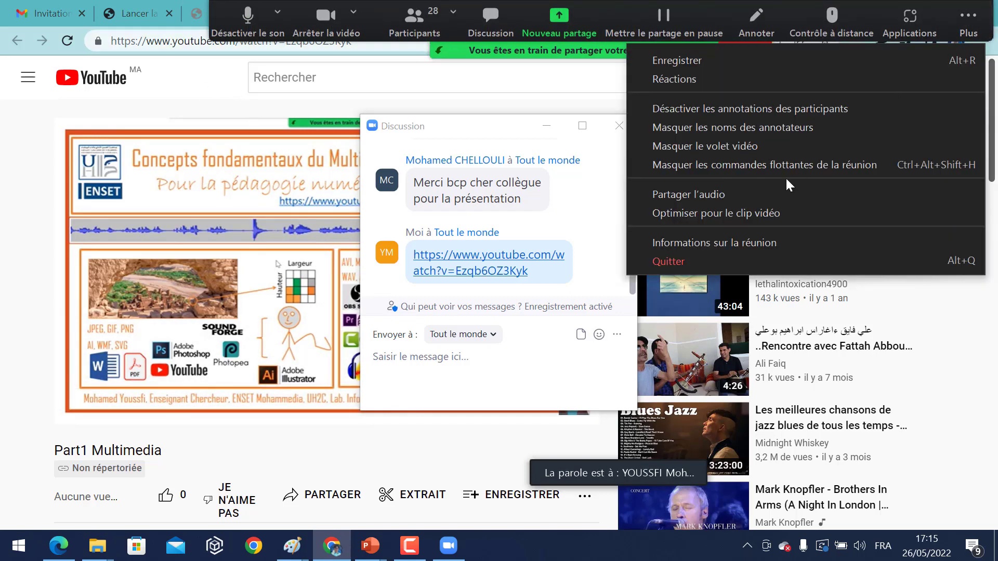
click(773, 165)
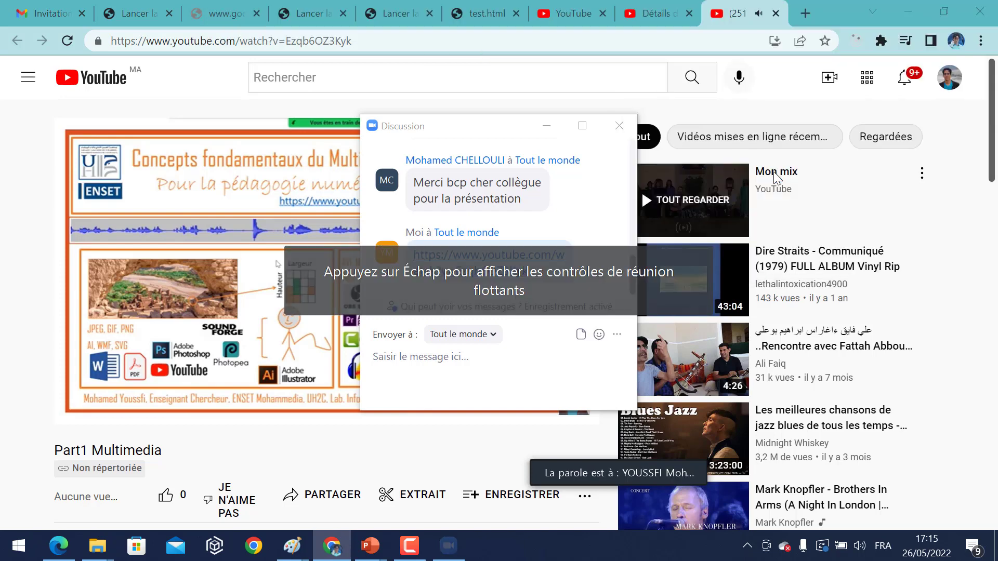
click(777, 15)
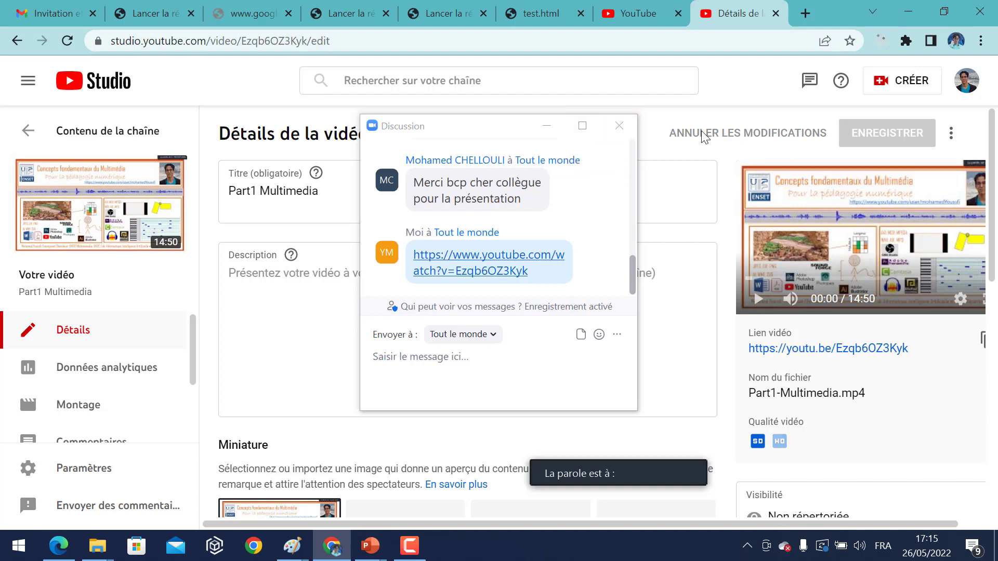
Minimize Chrome, switch to gallery view, move the Discussion window aside and stop screen sharing.
click(909, 13)
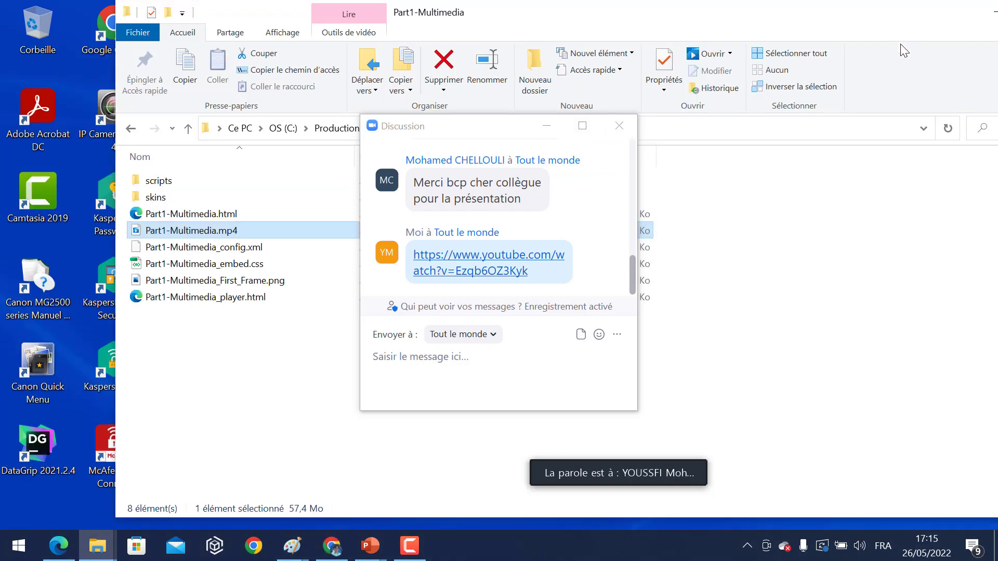
mouse_move(615, 474)
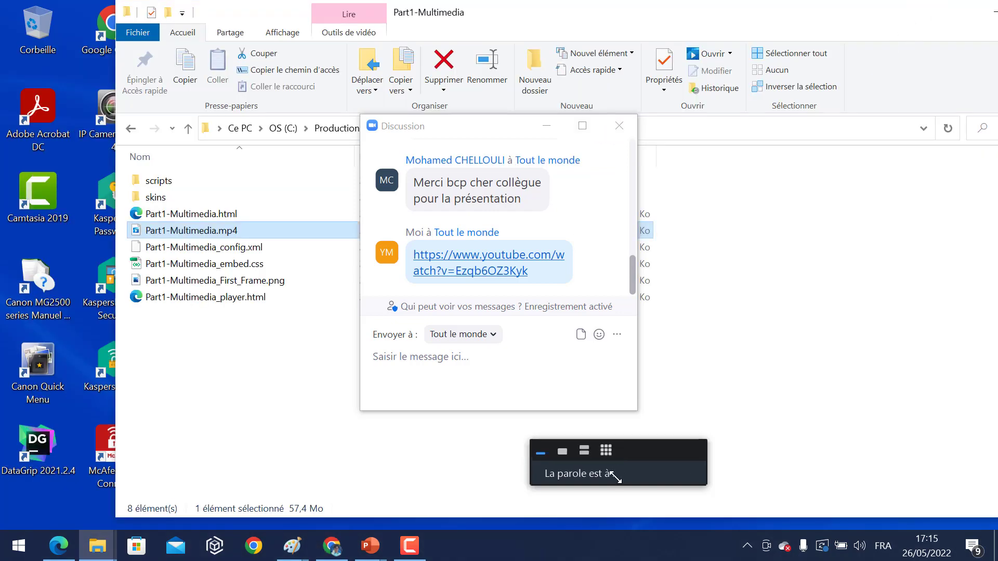
click(606, 451)
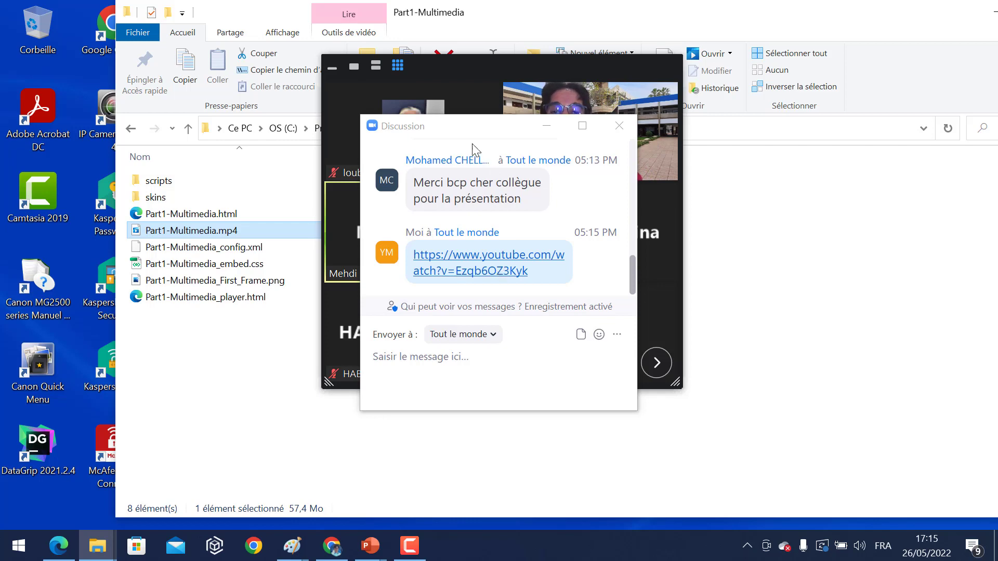
drag(459, 127, 801, 26)
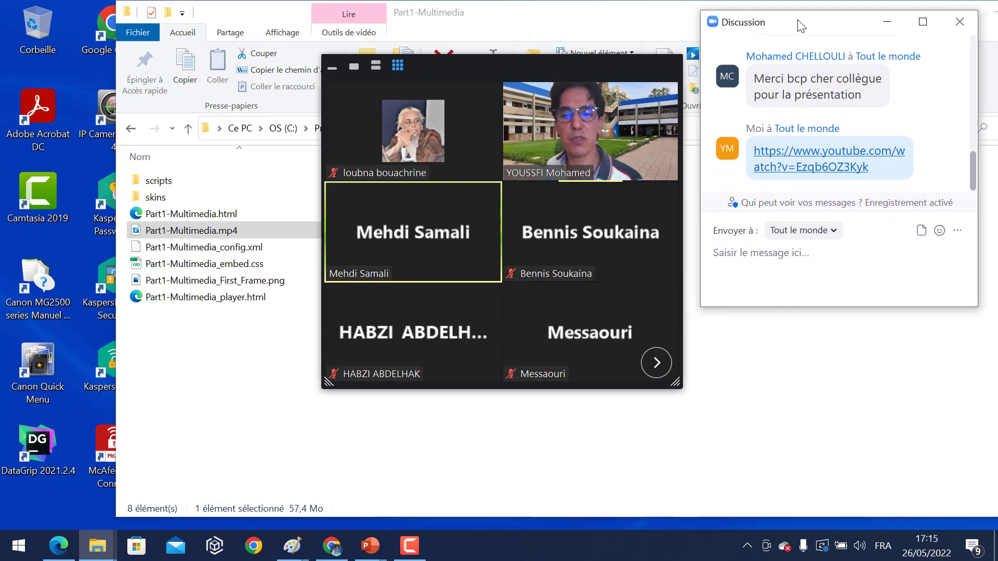
key(alt+s)
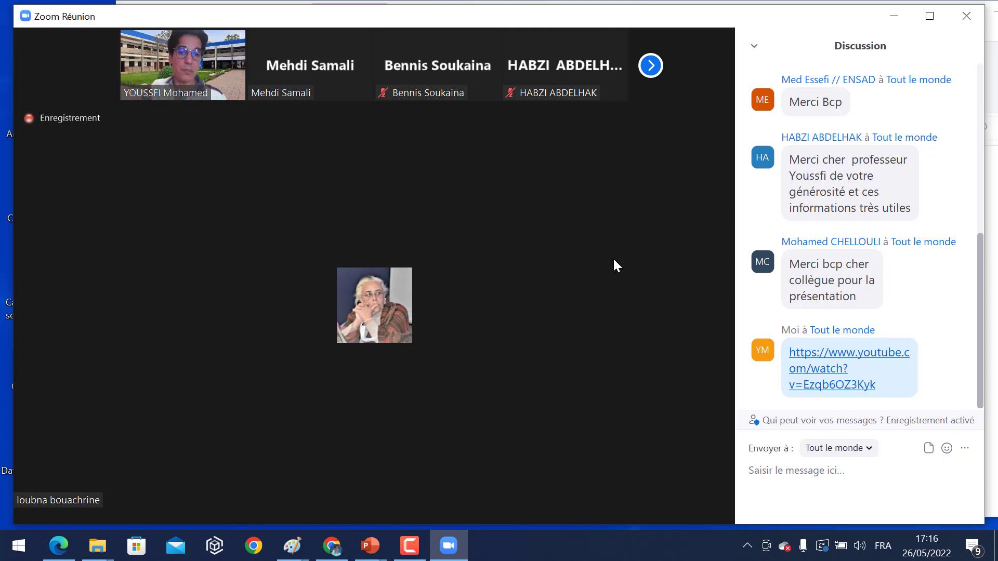
Mute your microphone with the Désactiver le son button on the meeting toolbar.
mouse_move(620, 280)
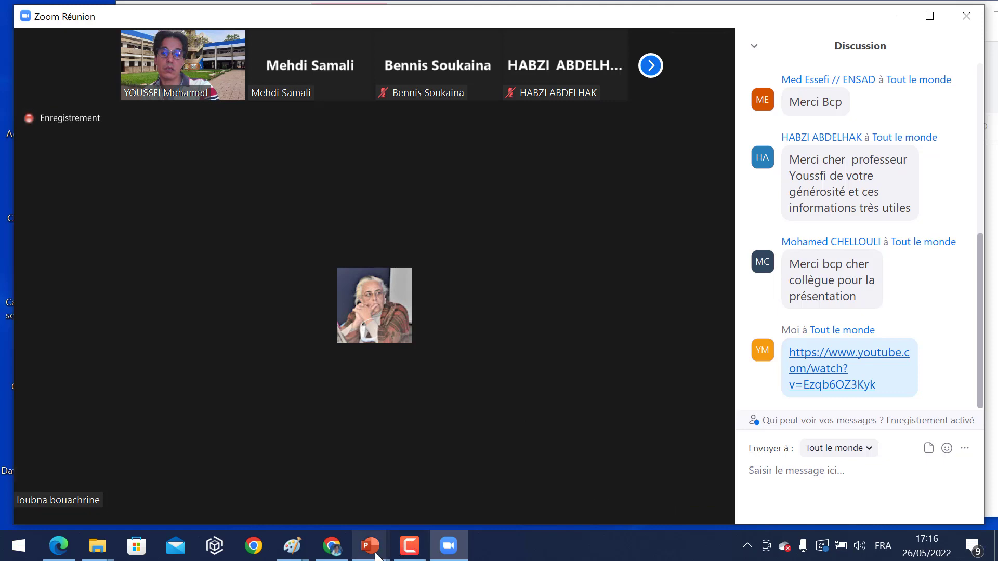
mouse_move(379, 549)
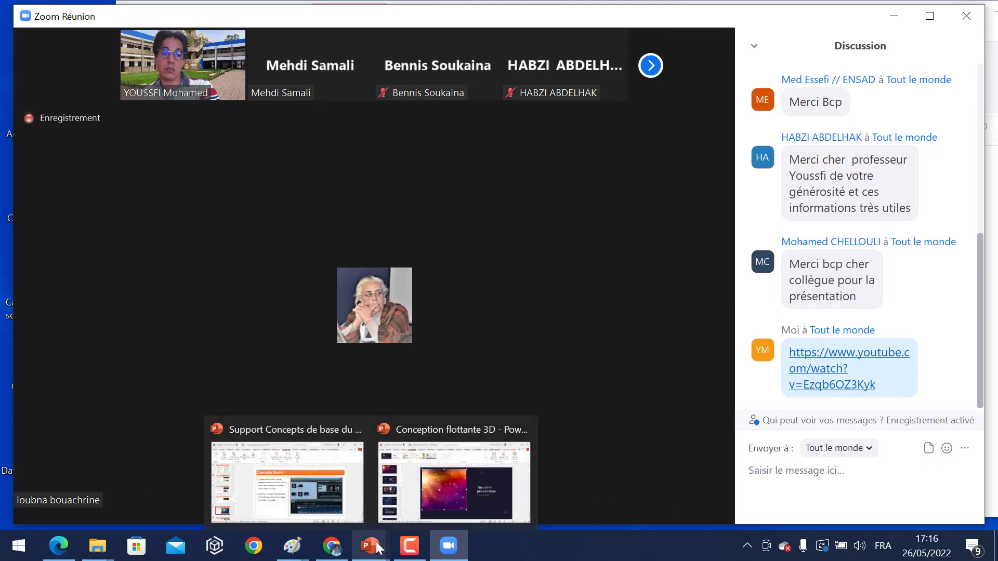
mouse_move(562, 167)
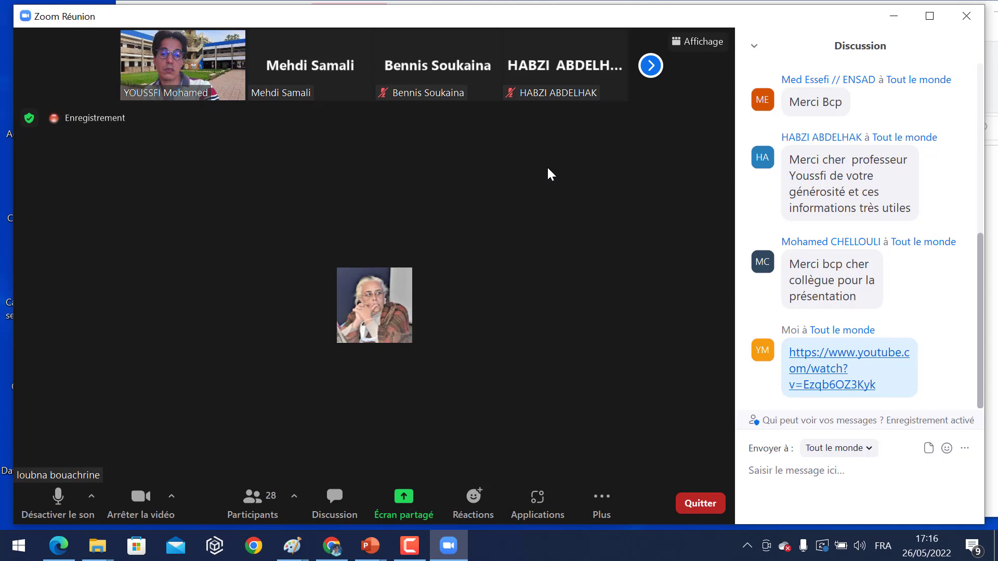
mouse_move(535, 213)
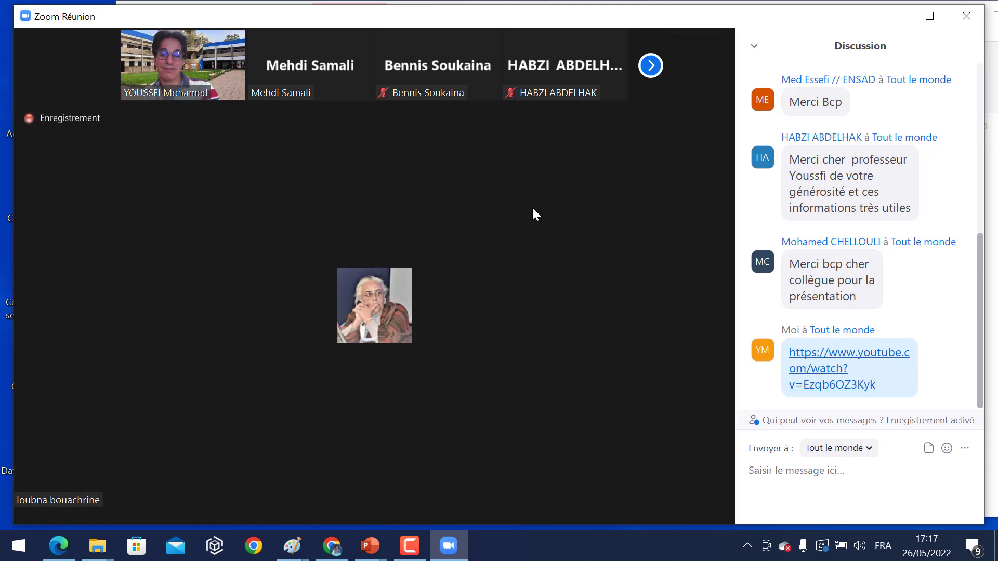
mouse_move(537, 267)
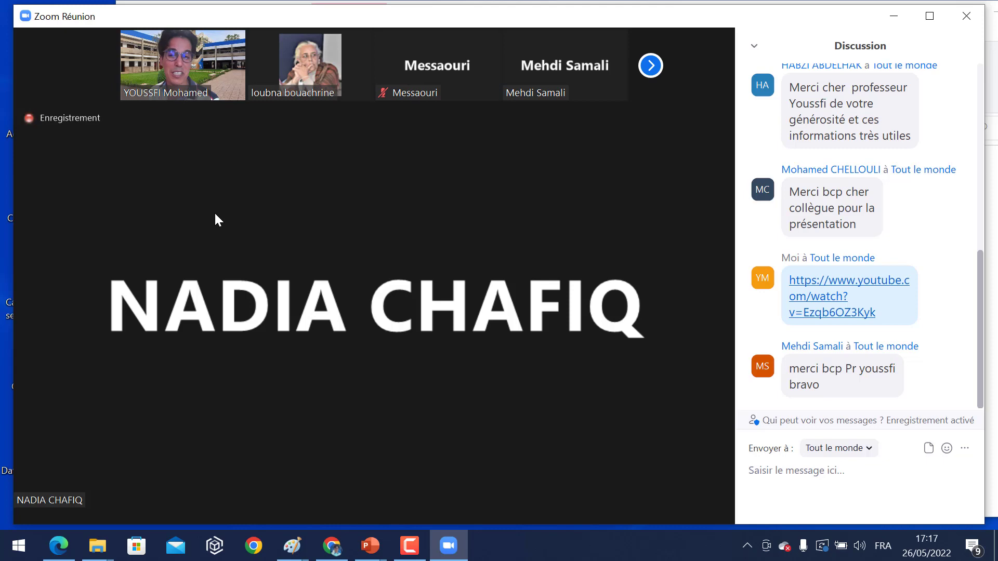
mouse_move(335, 209)
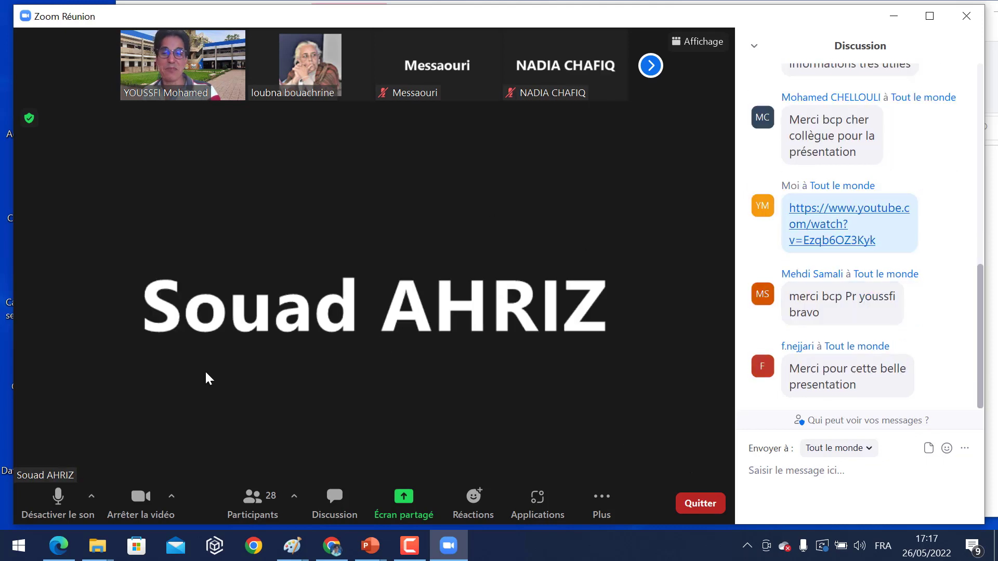
click(59, 498)
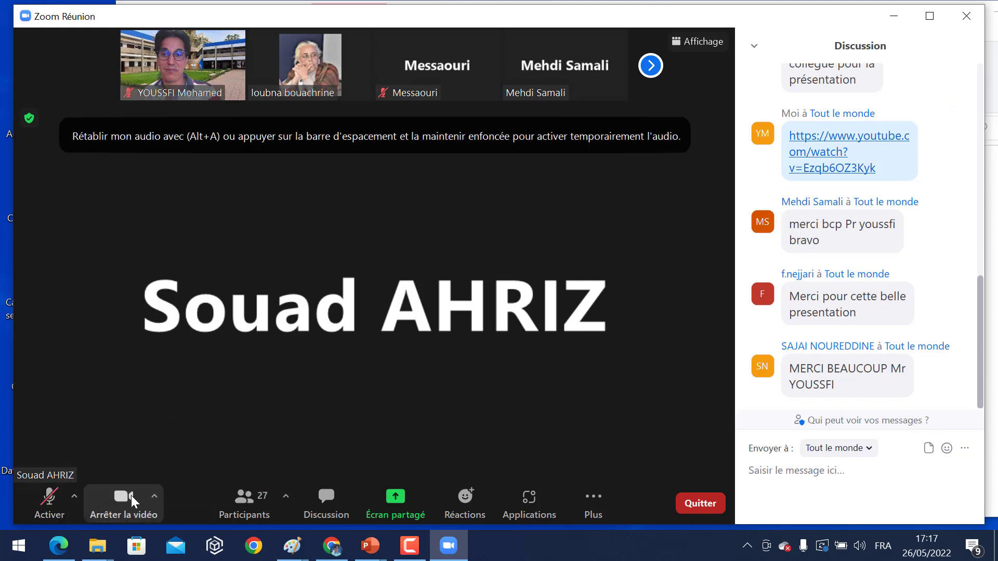